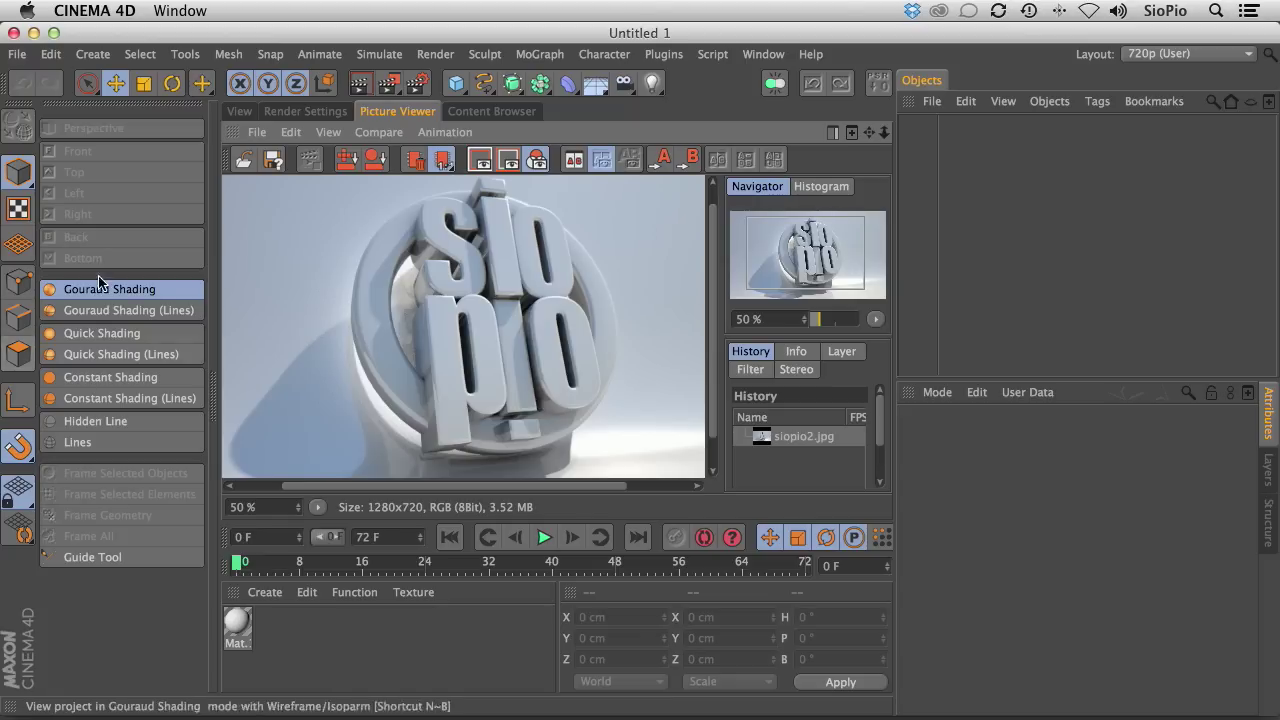
Show the 3D view, add a sphere primitive and set its radius to 12 mm.
left_click(242, 113)
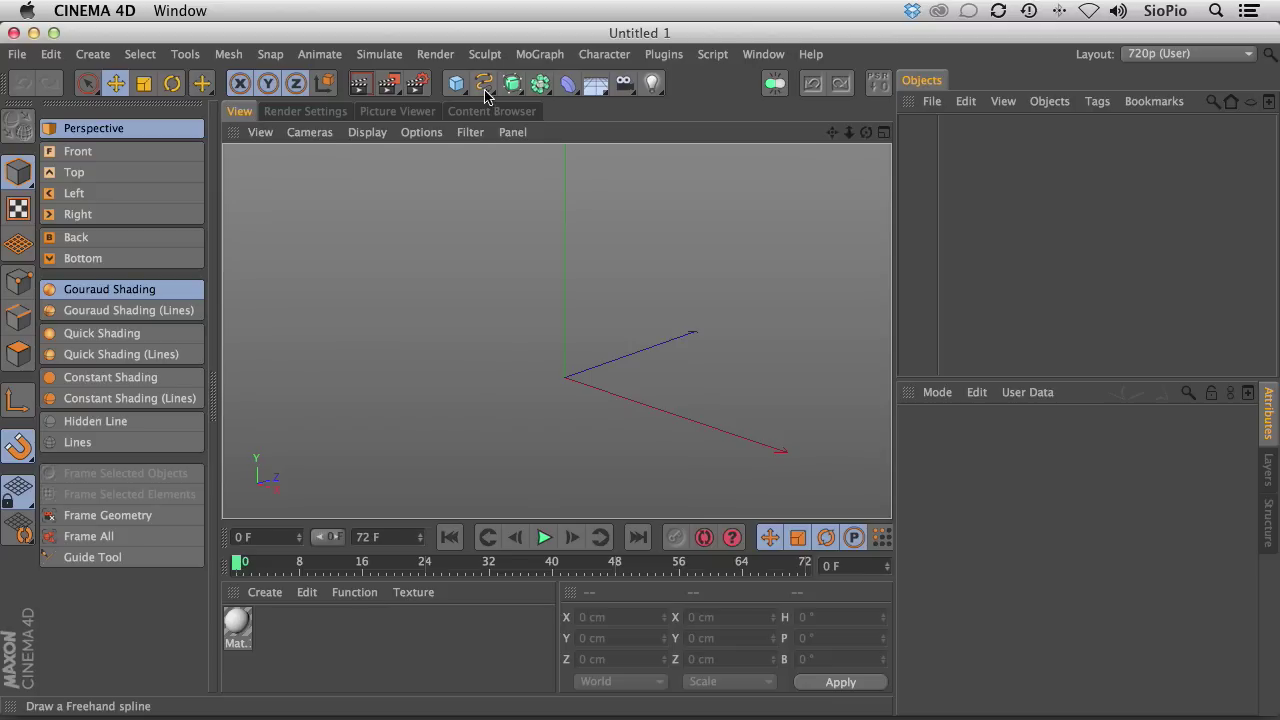
left_click_drag(456, 83, 829, 148)
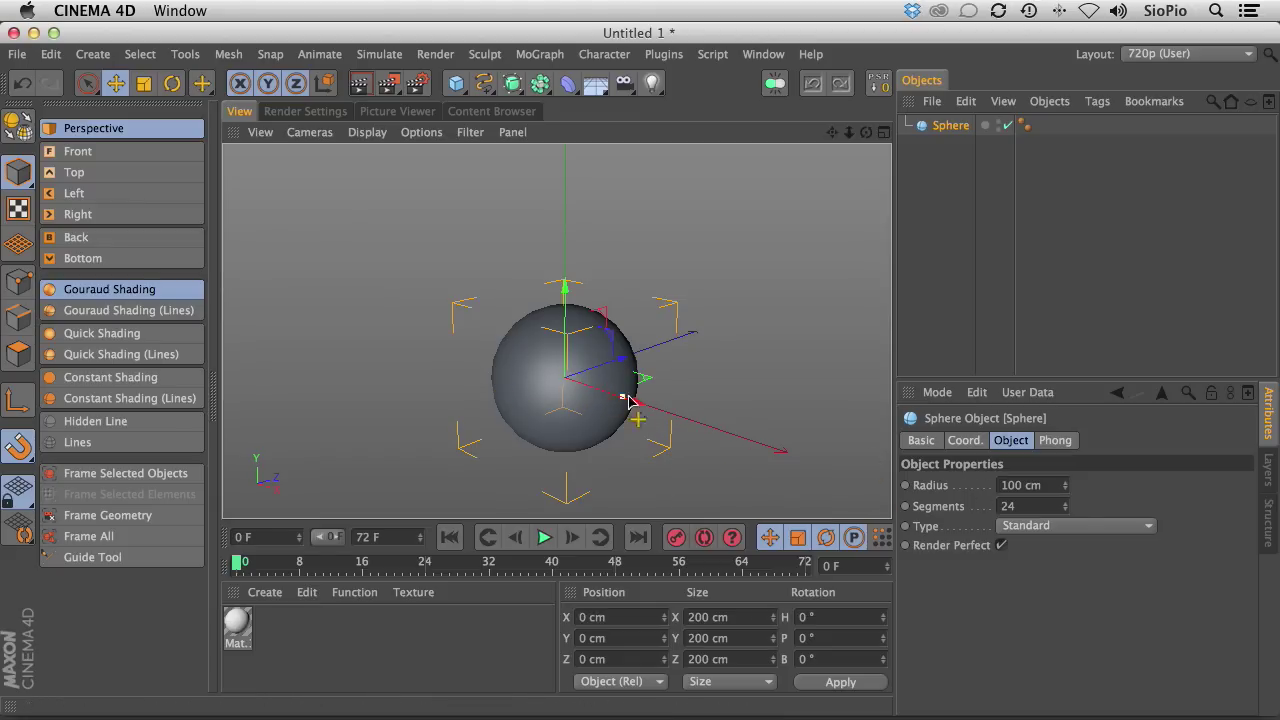
double_click(1040, 486)
type("12")
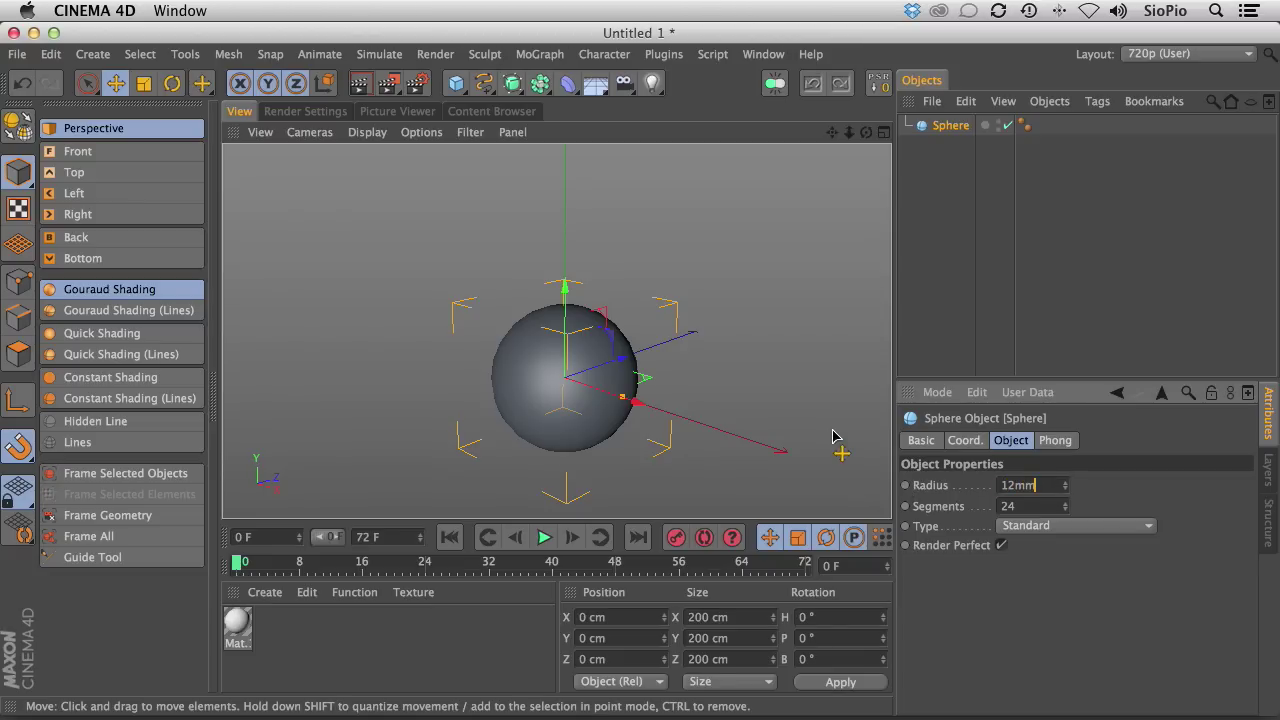
type("mm")
key("Return")
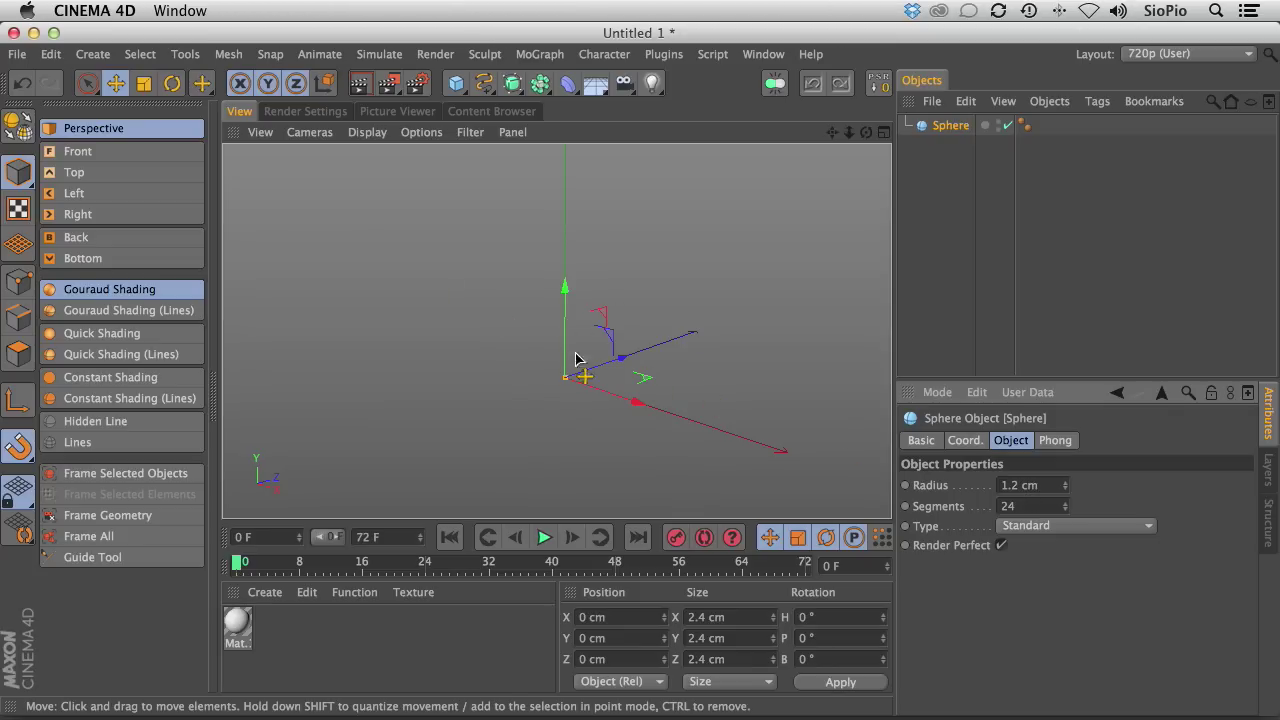
Display the sphere in Hidden Line shading.
left_click_drag(564, 378, 1085, 226)
left_click_drag(562, 408, 538, 384)
left_click(100, 421)
left_click_drag(565, 300, 623, 333)
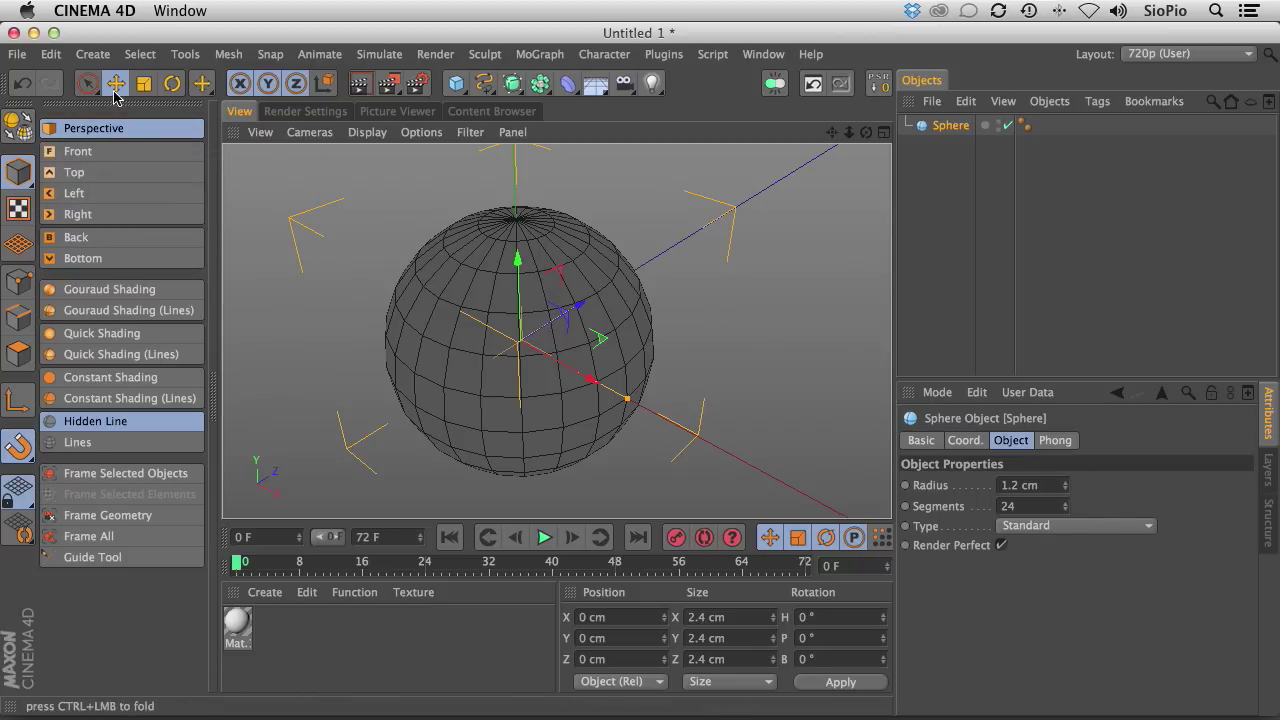
Make the sphere editable and delete the loop of polygons forming its top cap.
left_click(19, 130)
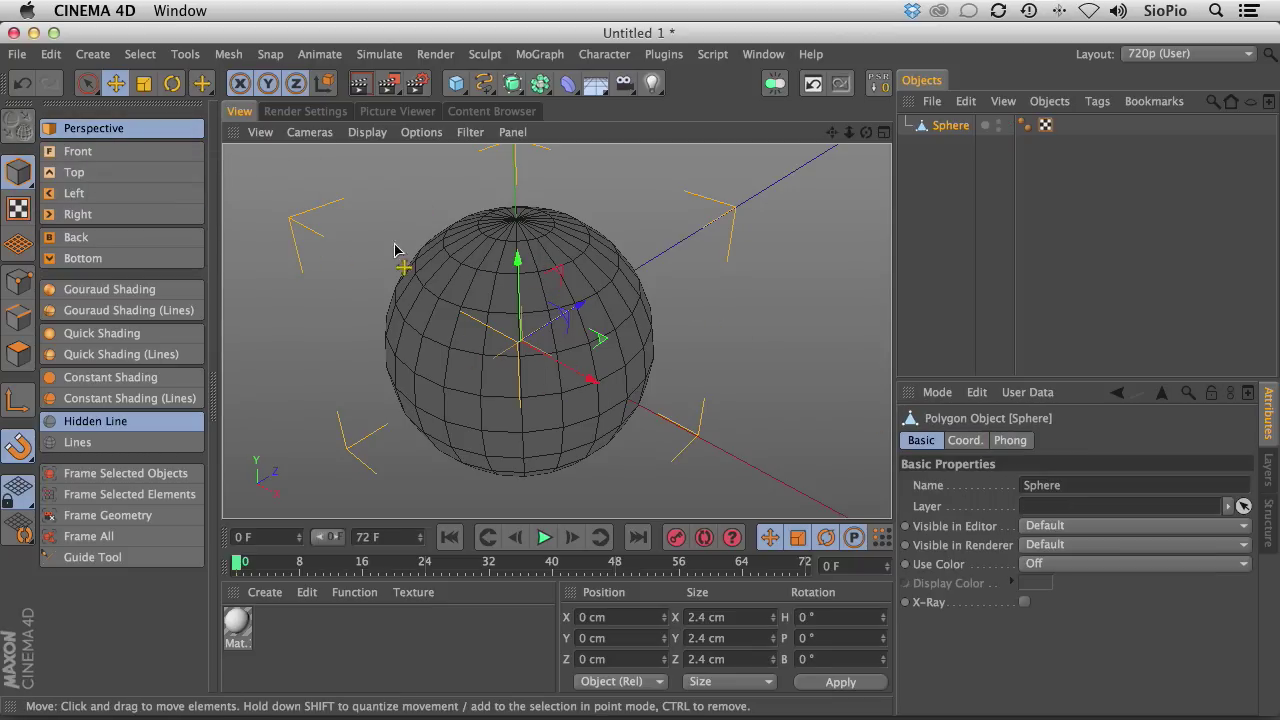
left_click(19, 354)
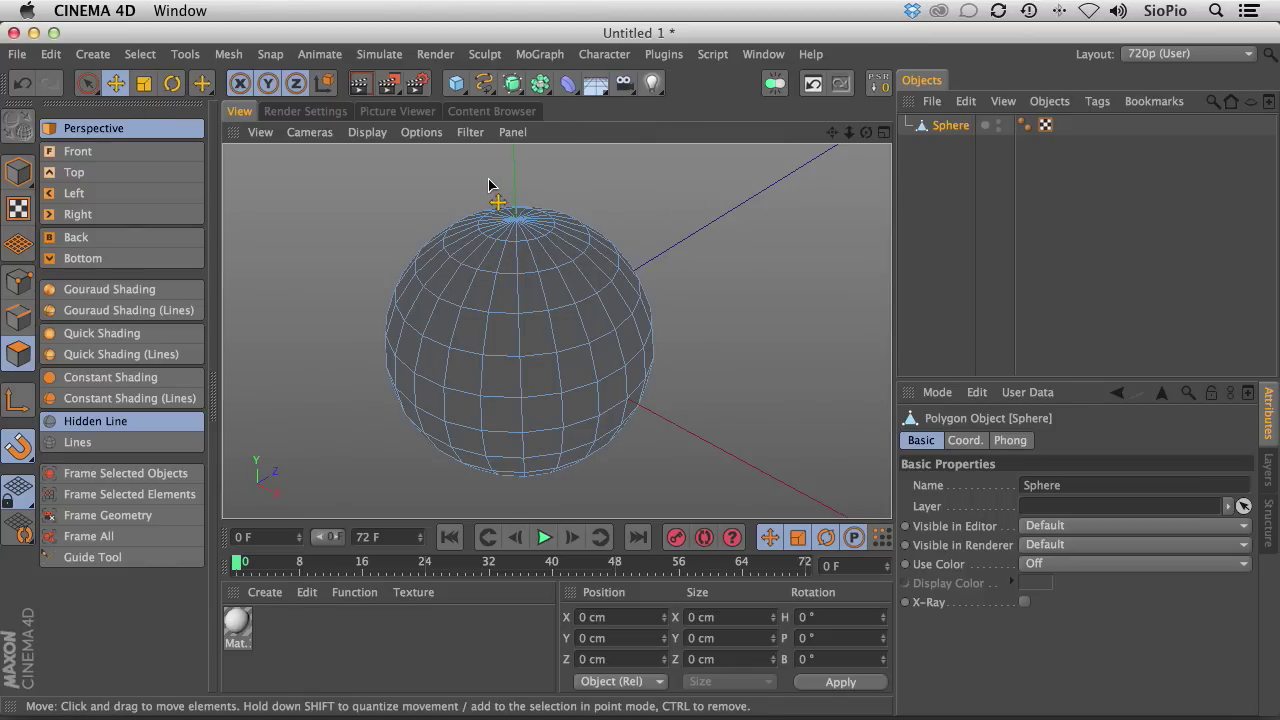
key("u")
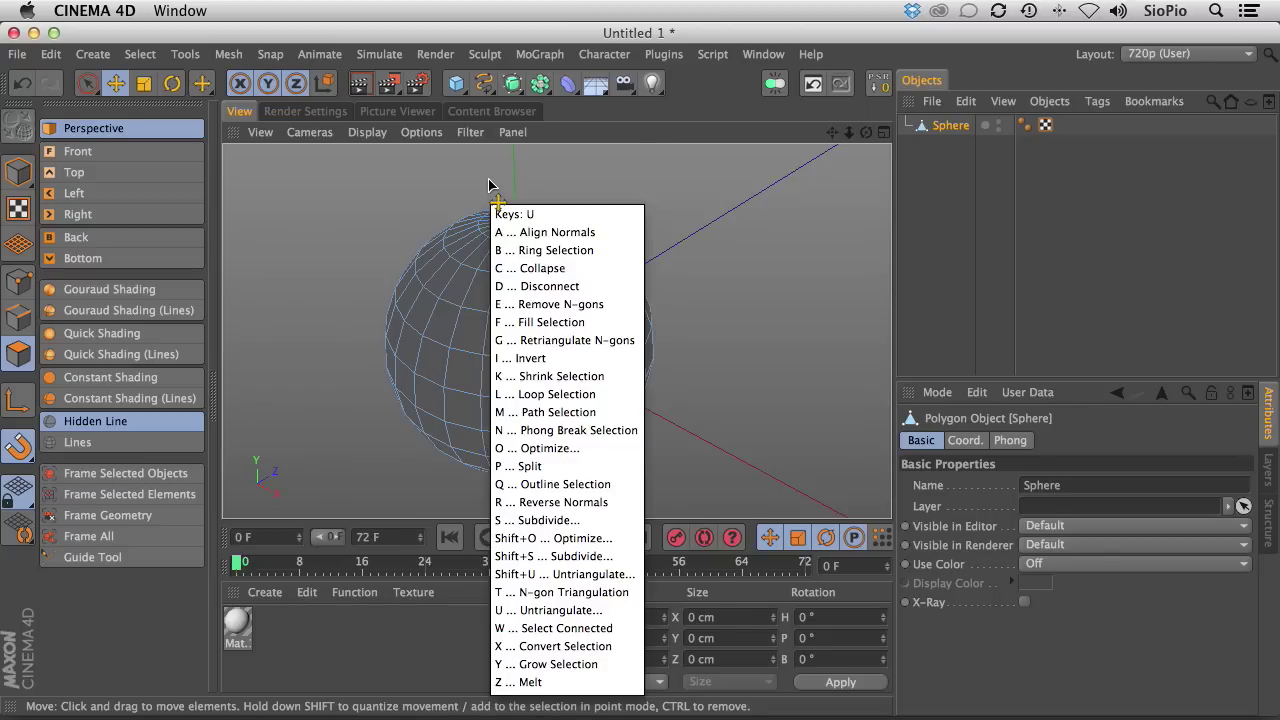
key("l")
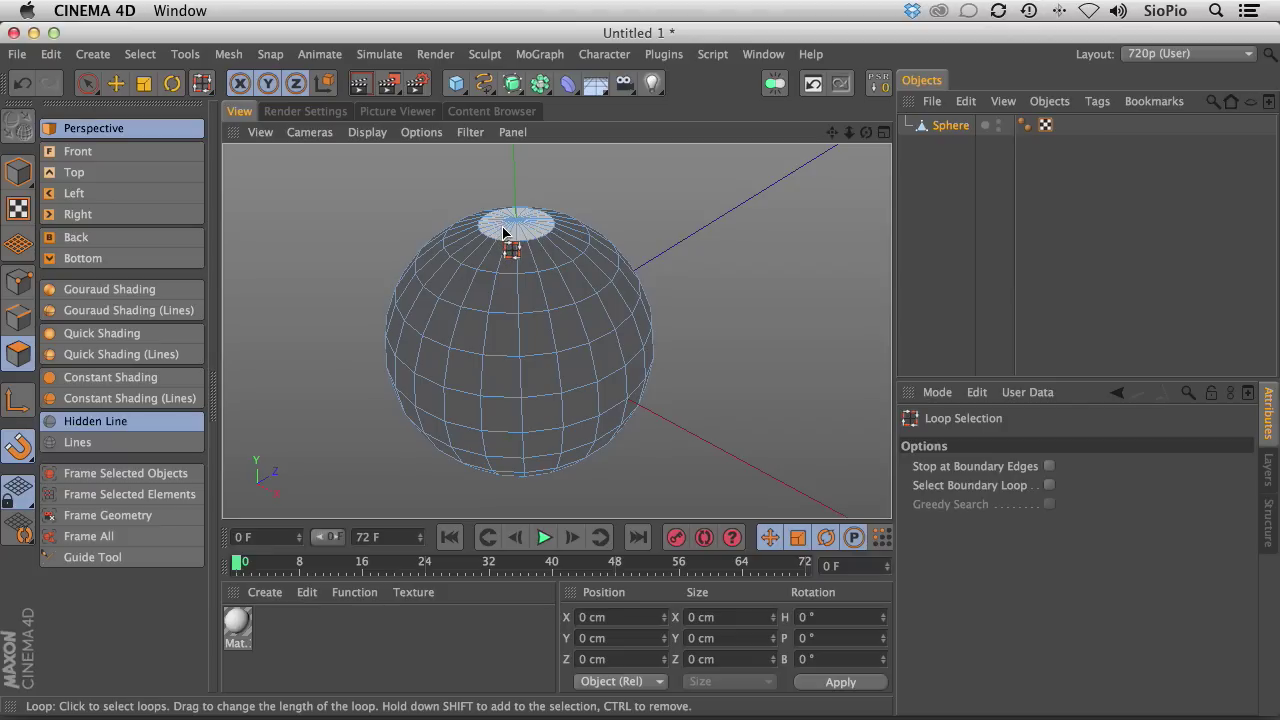
left_click(512, 228)
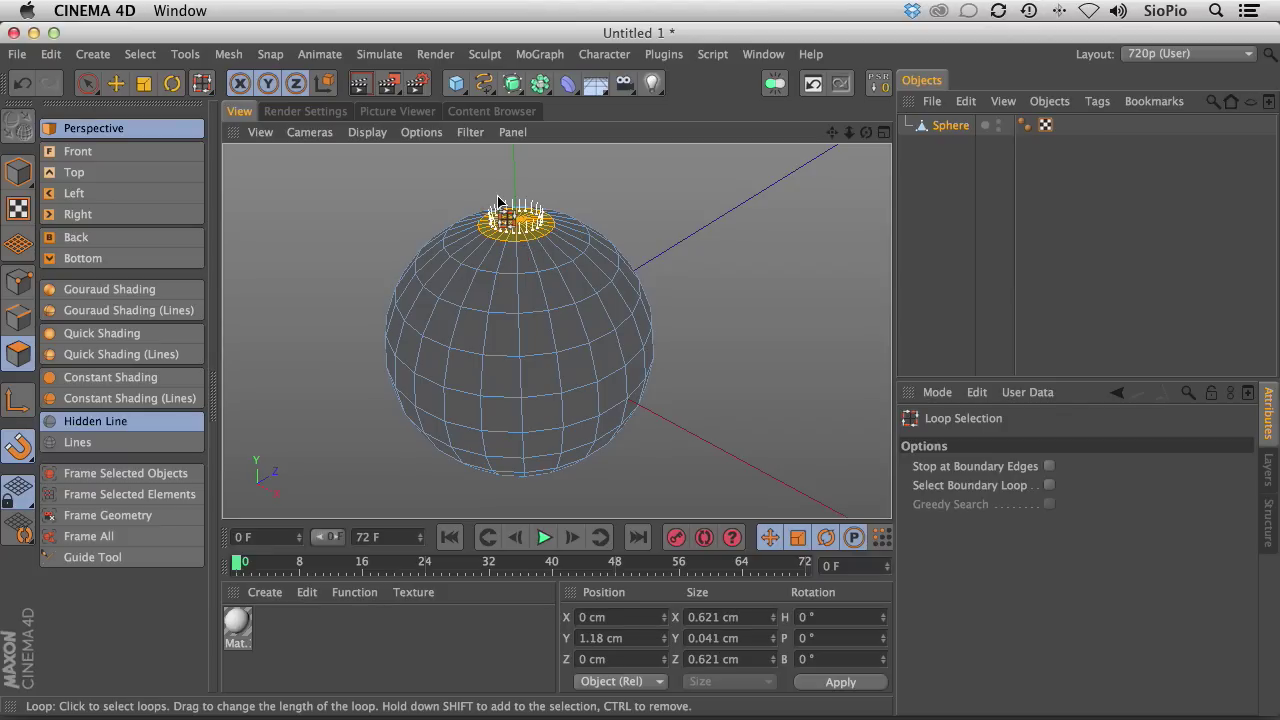
left_click(498, 198)
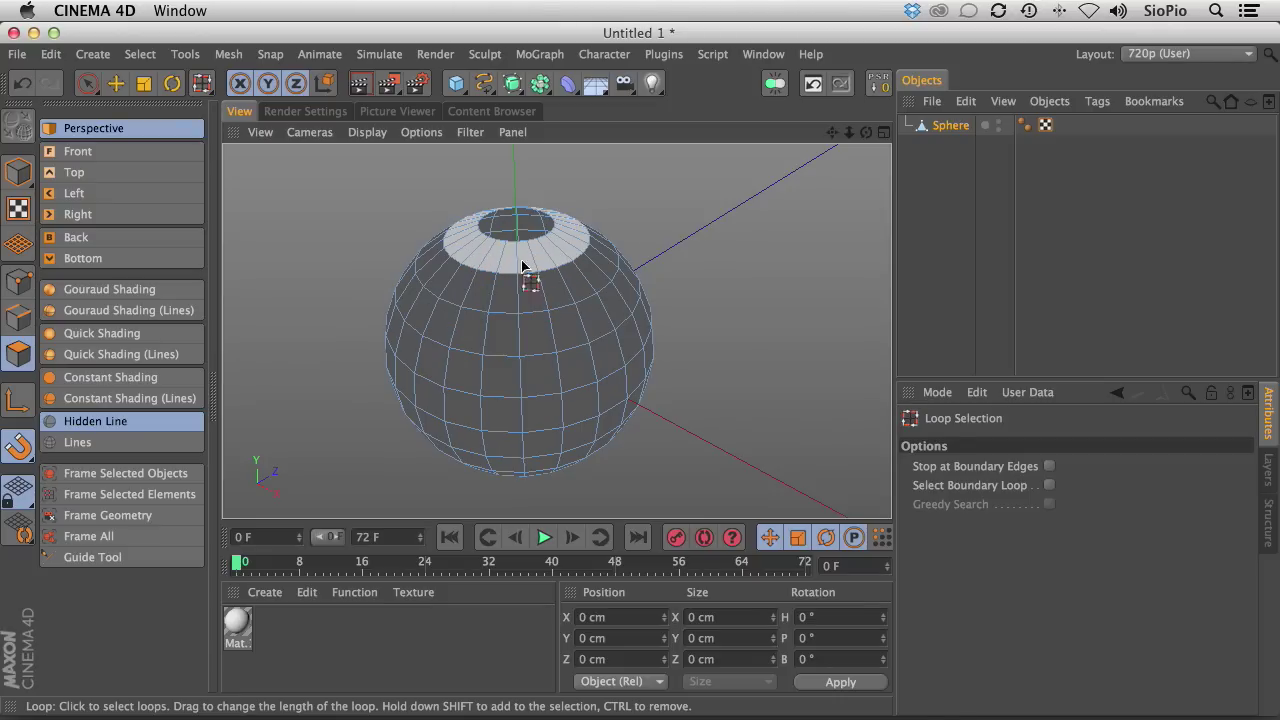
Loop-select the edges around the opening at the sphere's top.
left_click(16, 322)
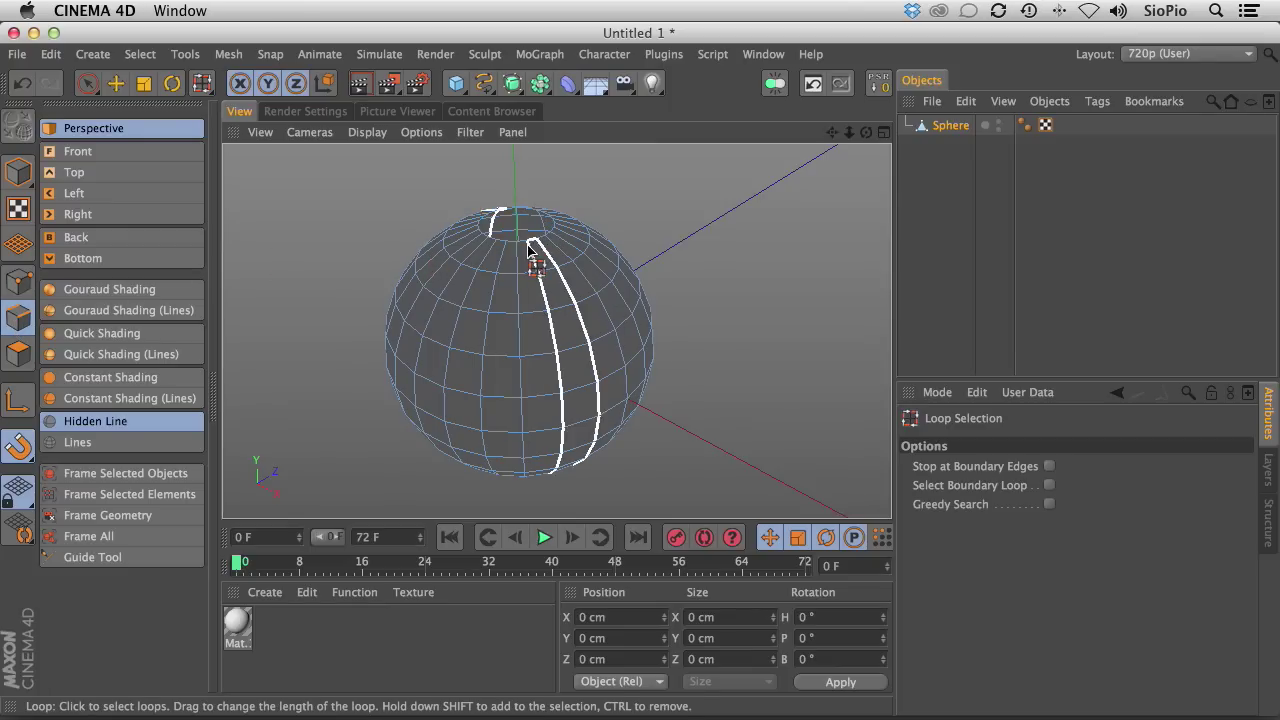
key("u")
key("l")
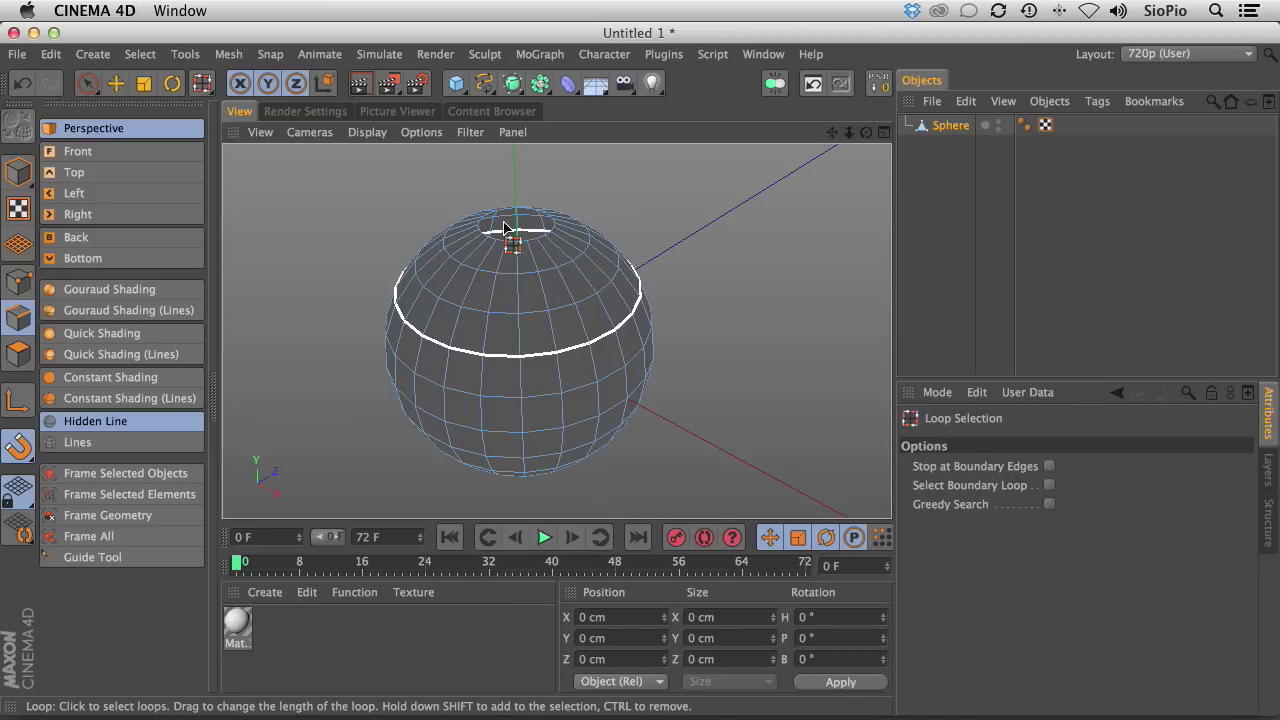
left_click(524, 249)
left_click(533, 247)
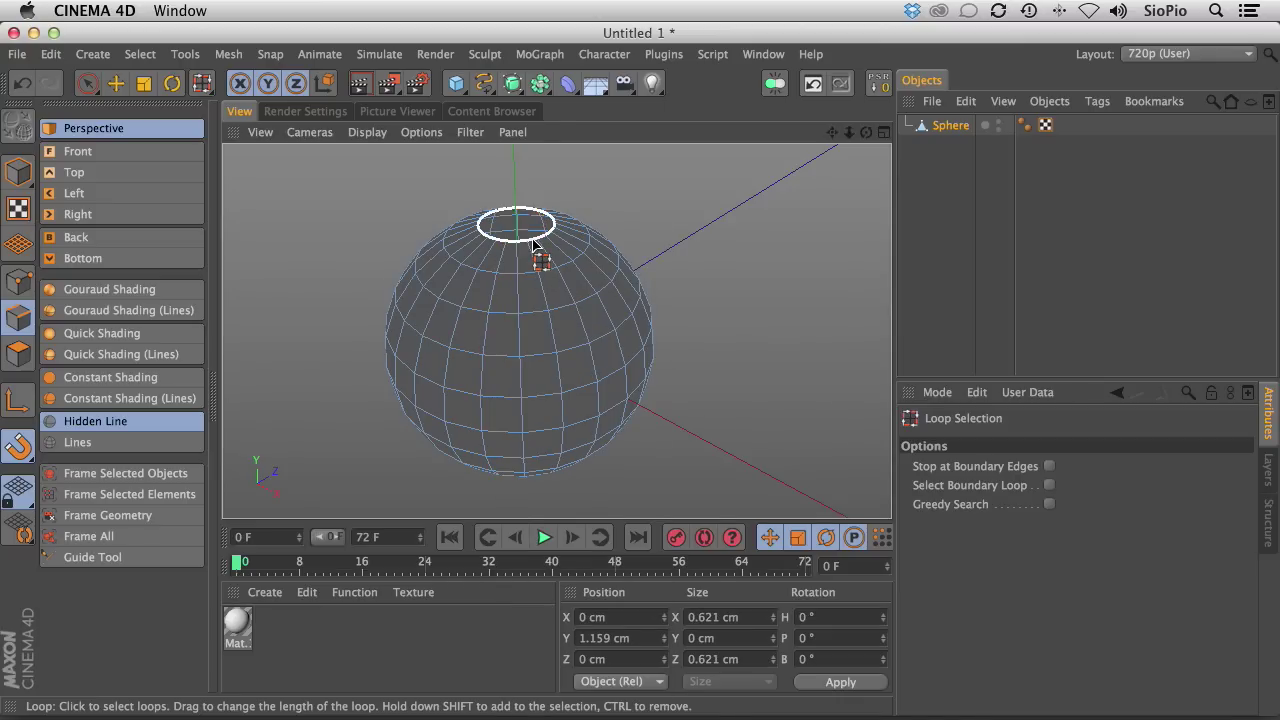
Move the opening's edge loop down into the sphere to a Y position of about 0.916 cm.
left_click(116, 83)
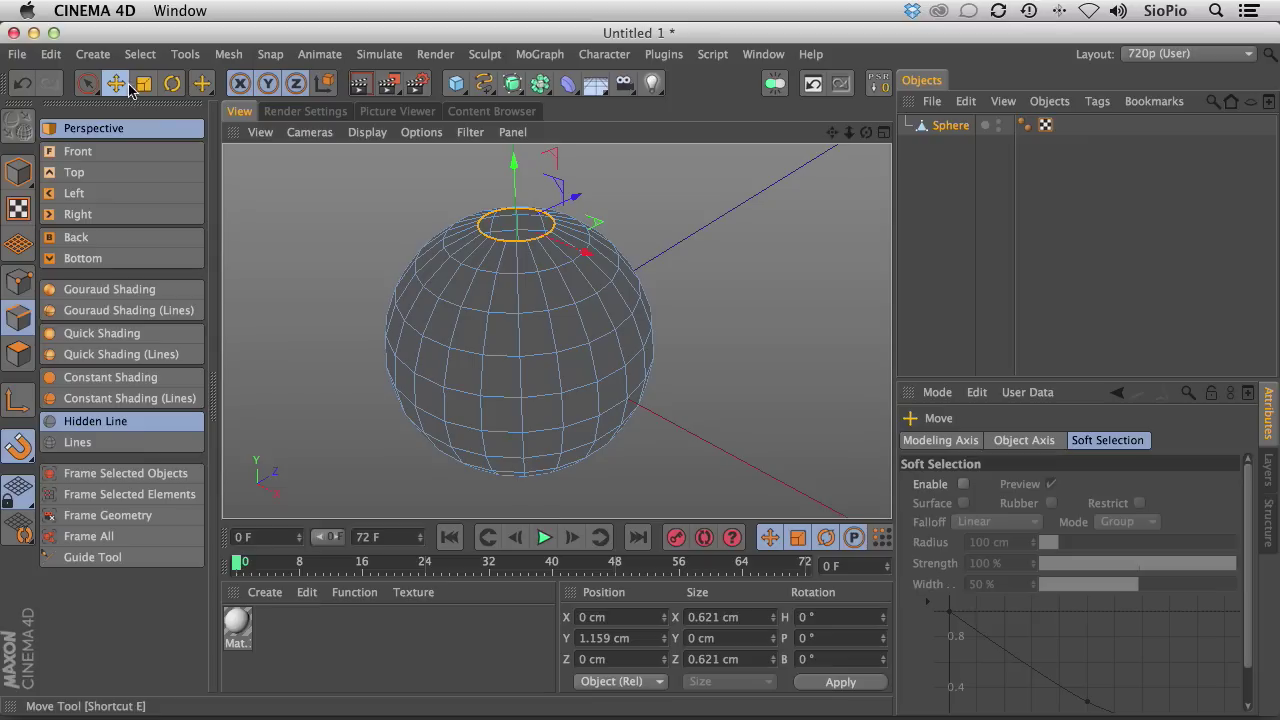
right_click_drag(524, 254, 580, 277, "alt")
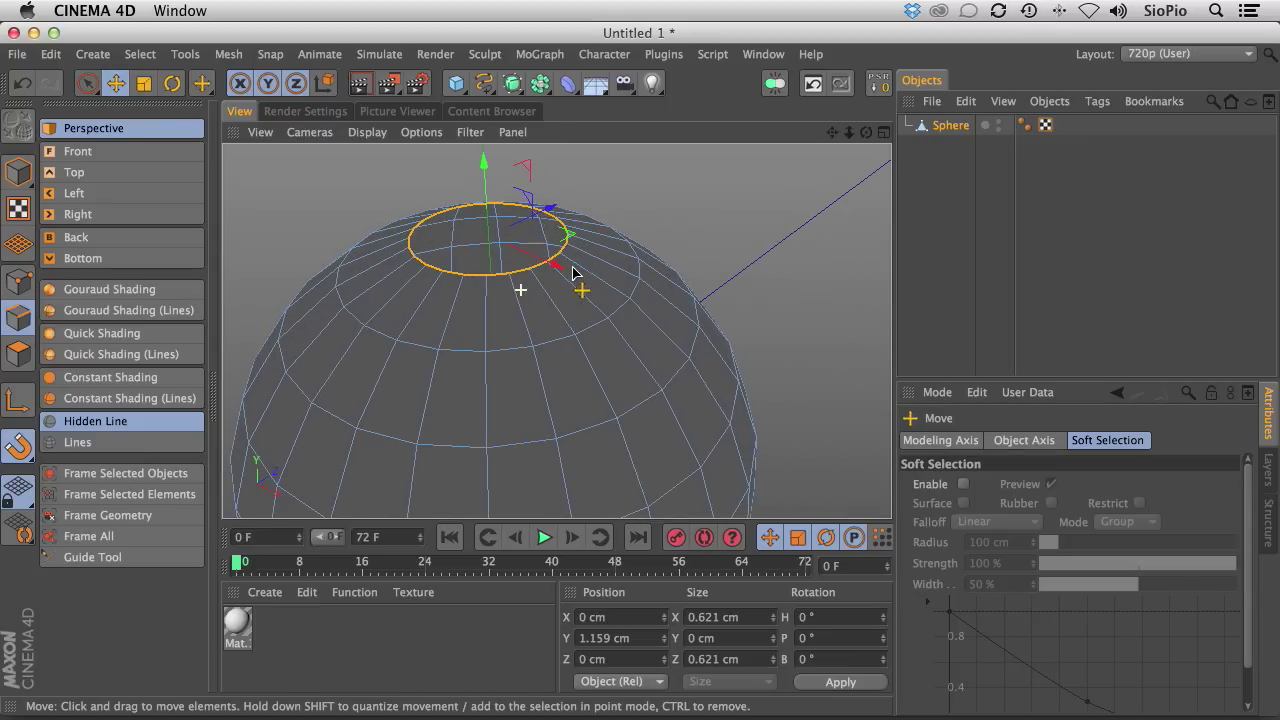
left_click_drag(485, 160, 484, 216)
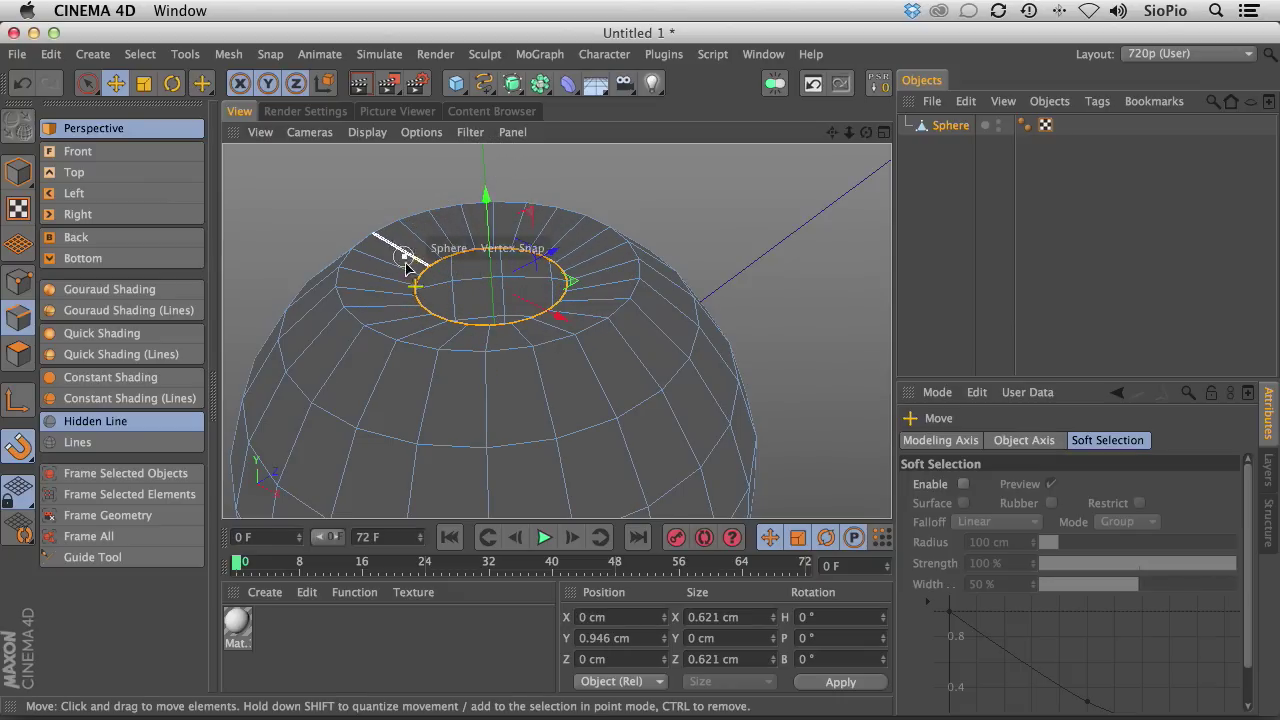
left_click_drag(492, 384, 481, 233, "alt")
right_click_drag(529, 286, 495, 300, "alt")
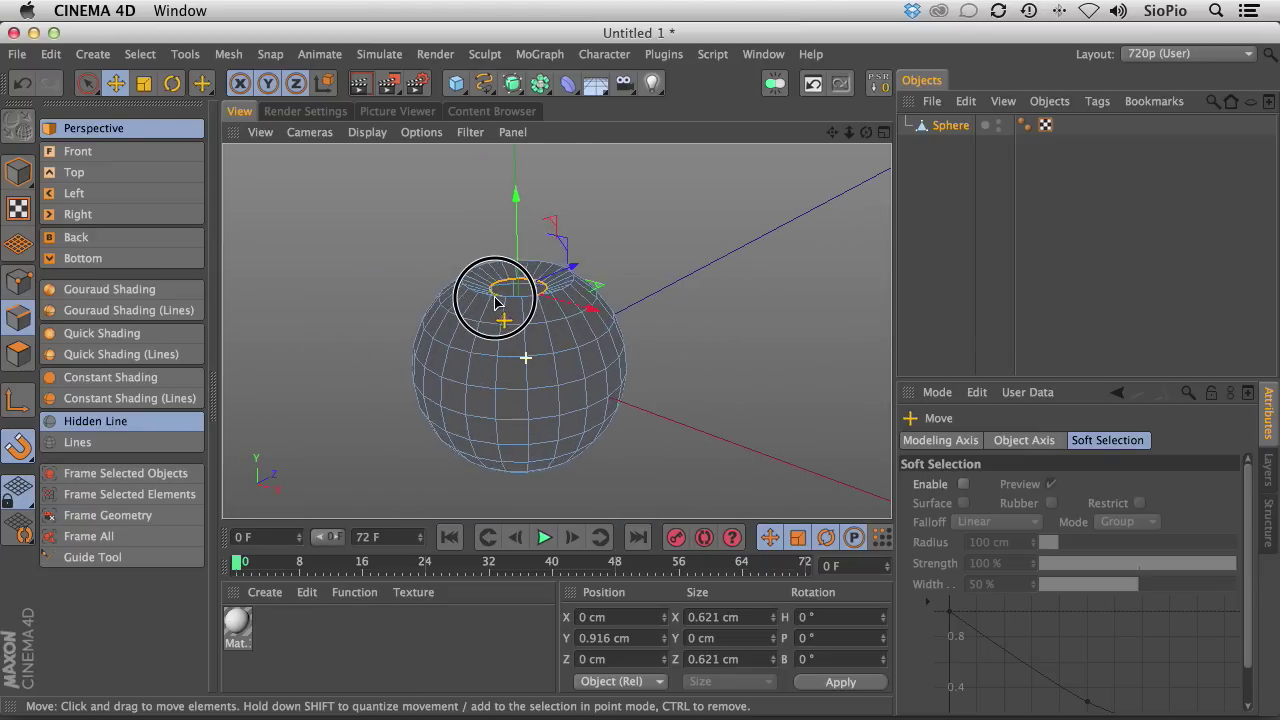
Render the view from two angles to check the shading around the recessed opening.
key("super+r")
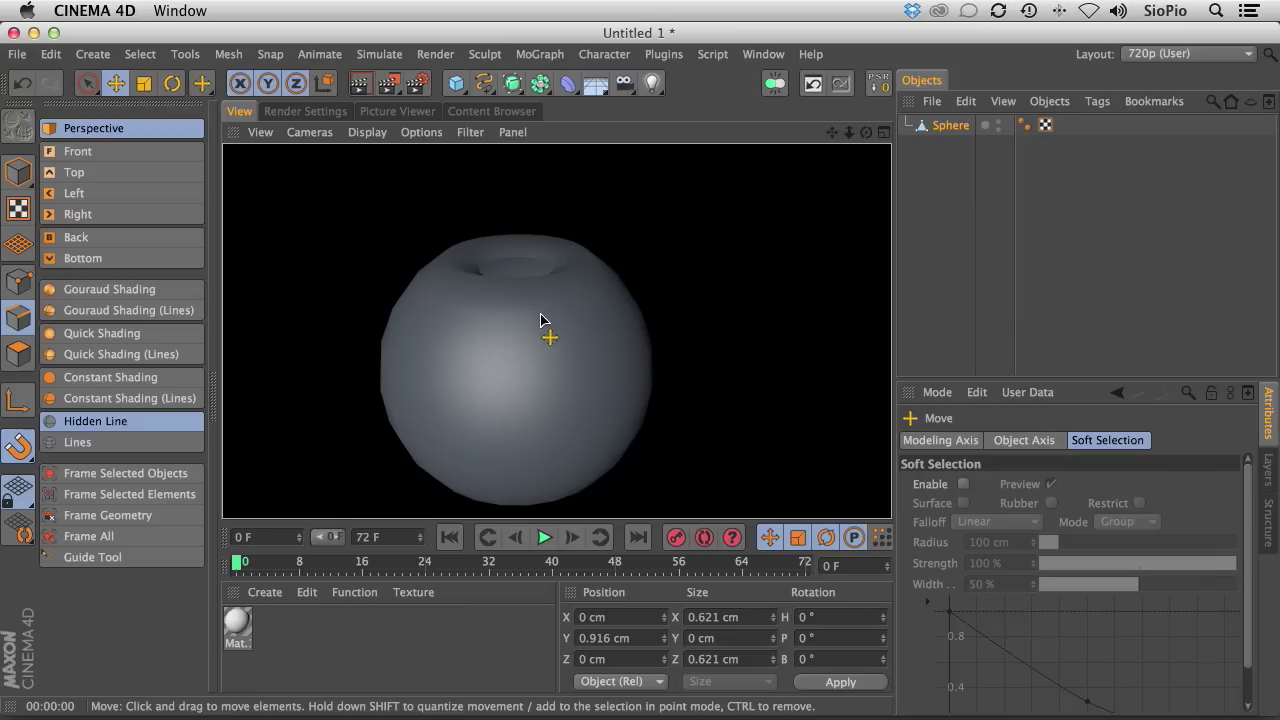
left_click(540, 312)
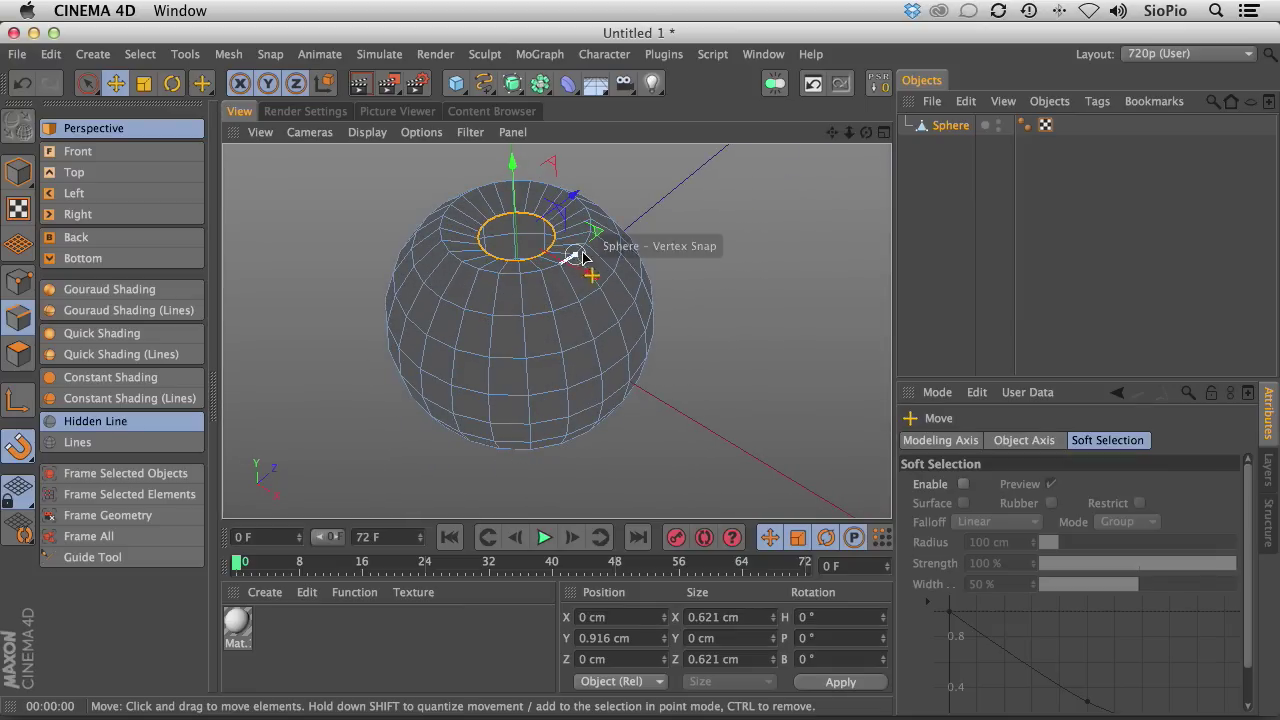
key("super+r")
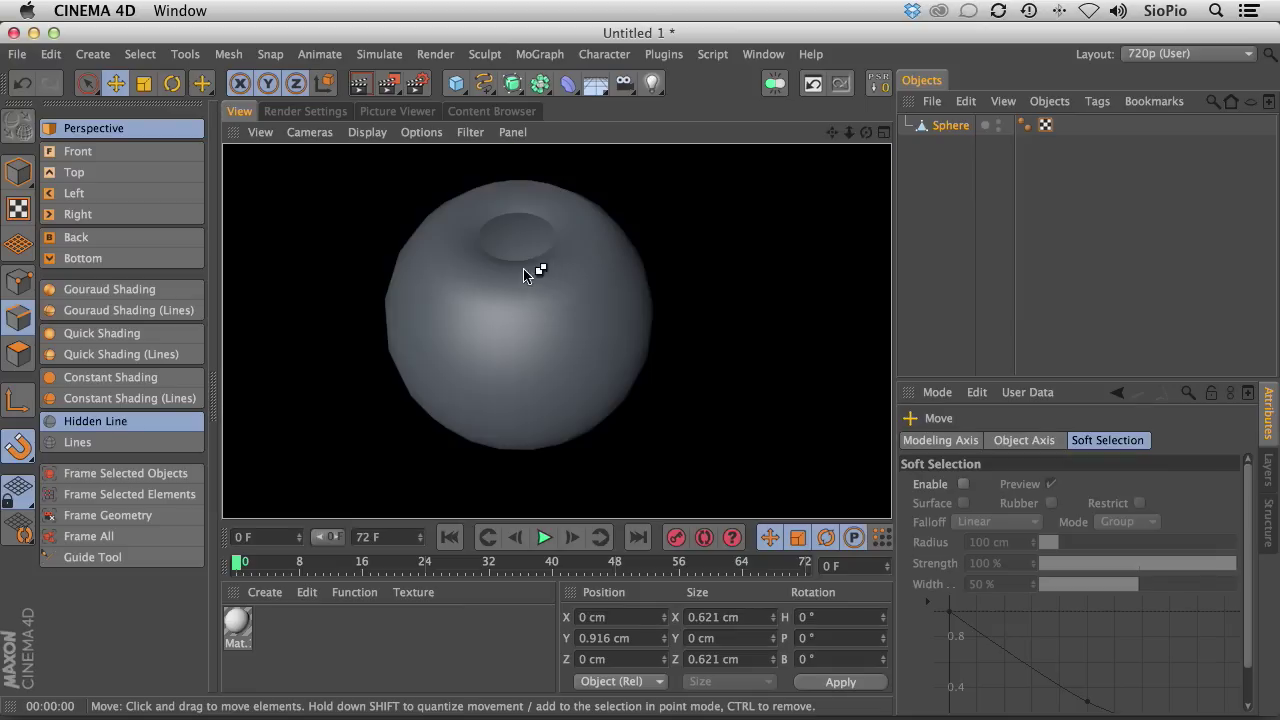
Set the sphere's Phong Angle to 30° and render the view to check the rim.
left_click(952, 125)
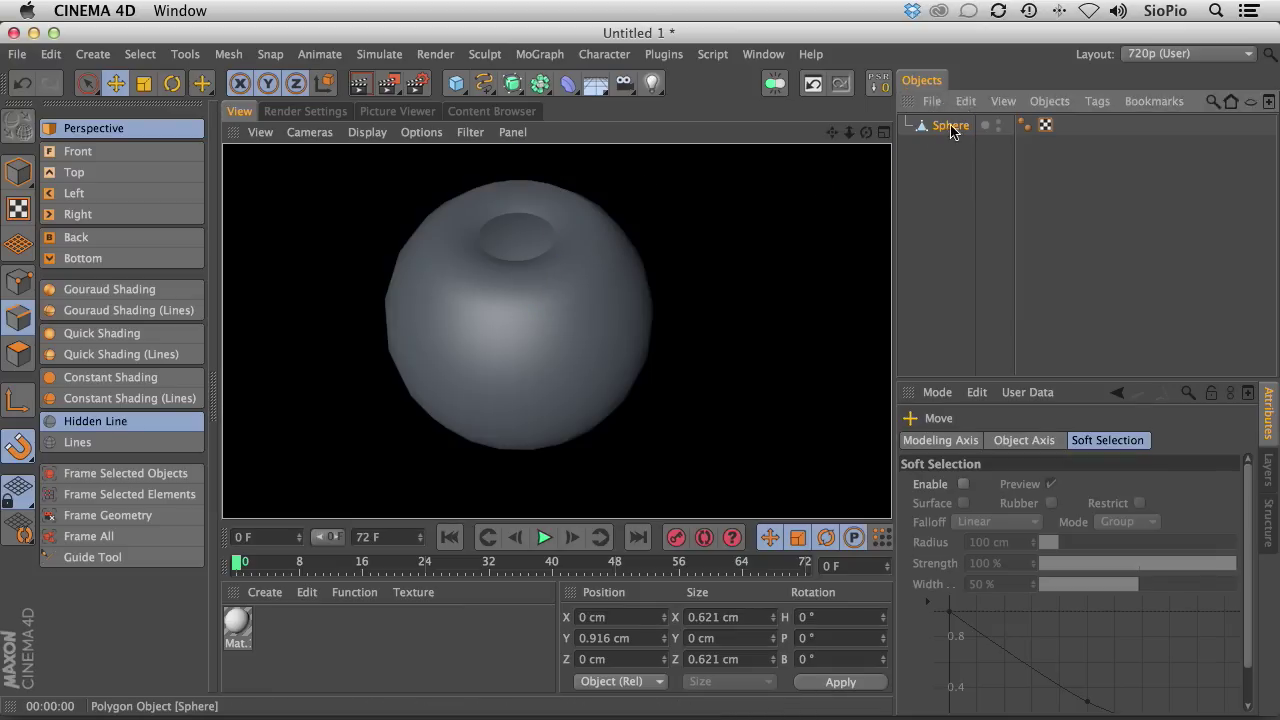
left_click(1018, 441)
double_click(1044, 543)
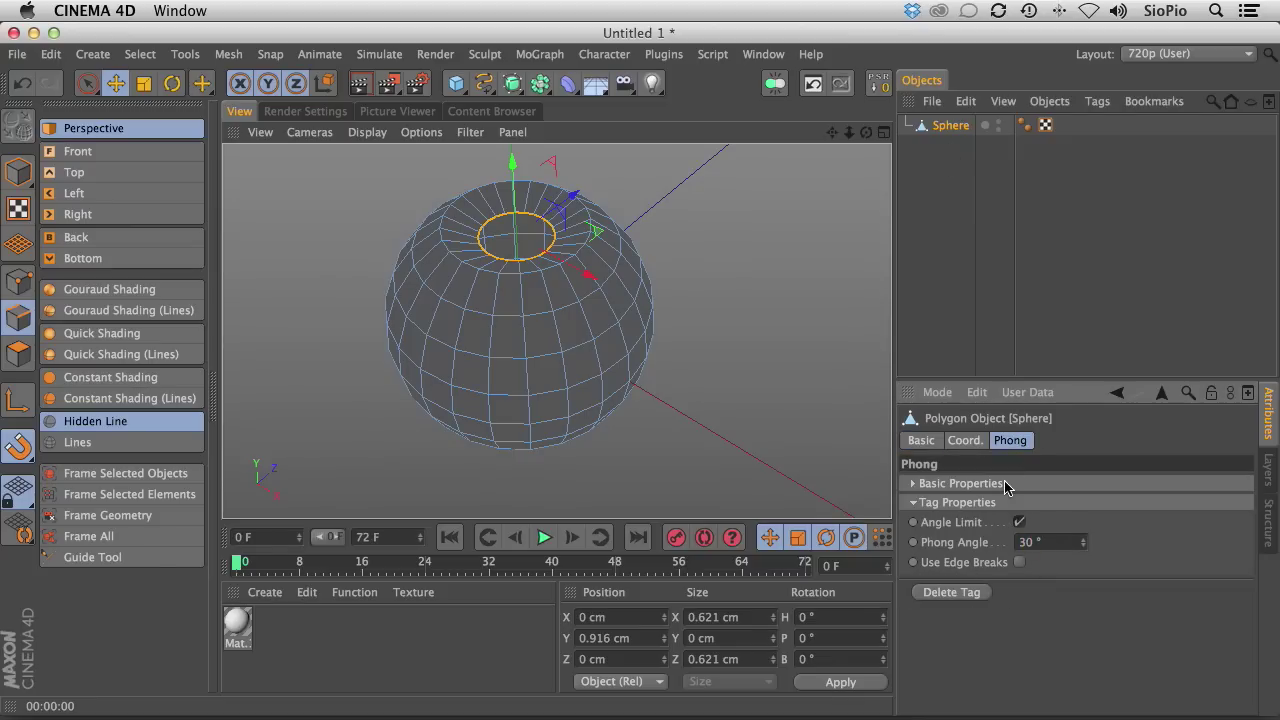
key("ctrl+r")
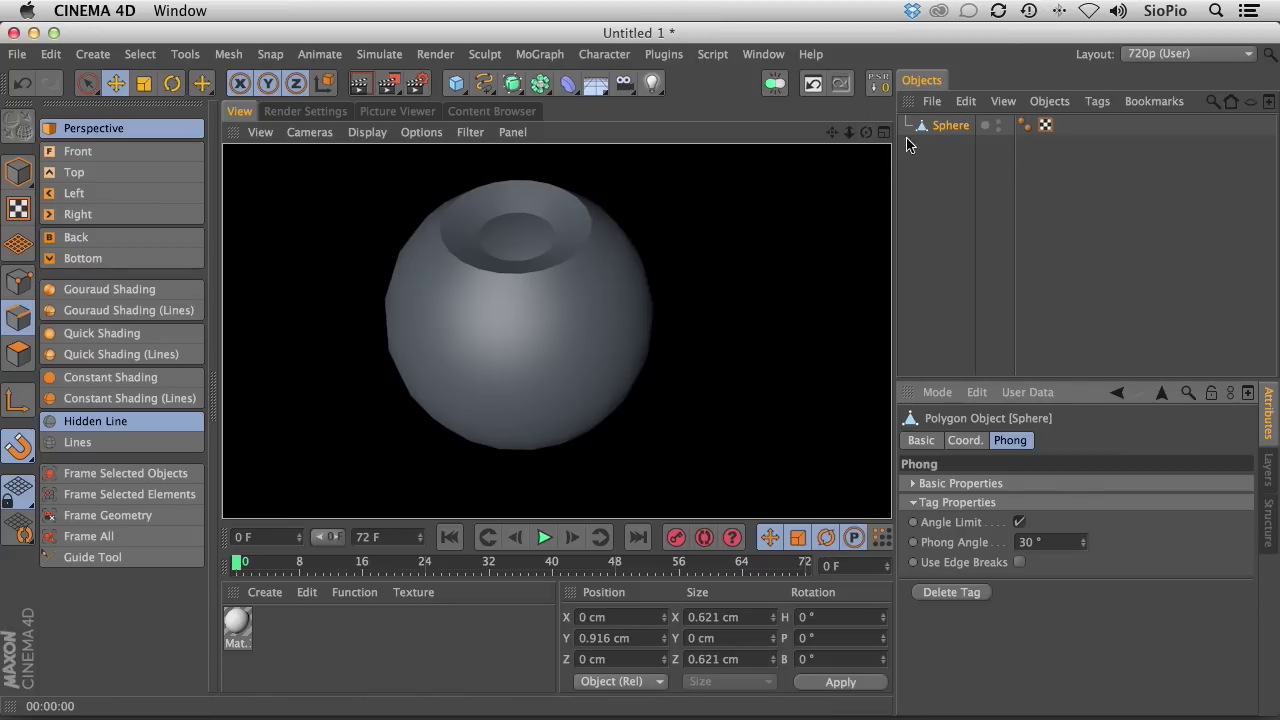
Add a HyperNURBS object as the sphere's parent and render the smoothed result.
left_click(937, 126)
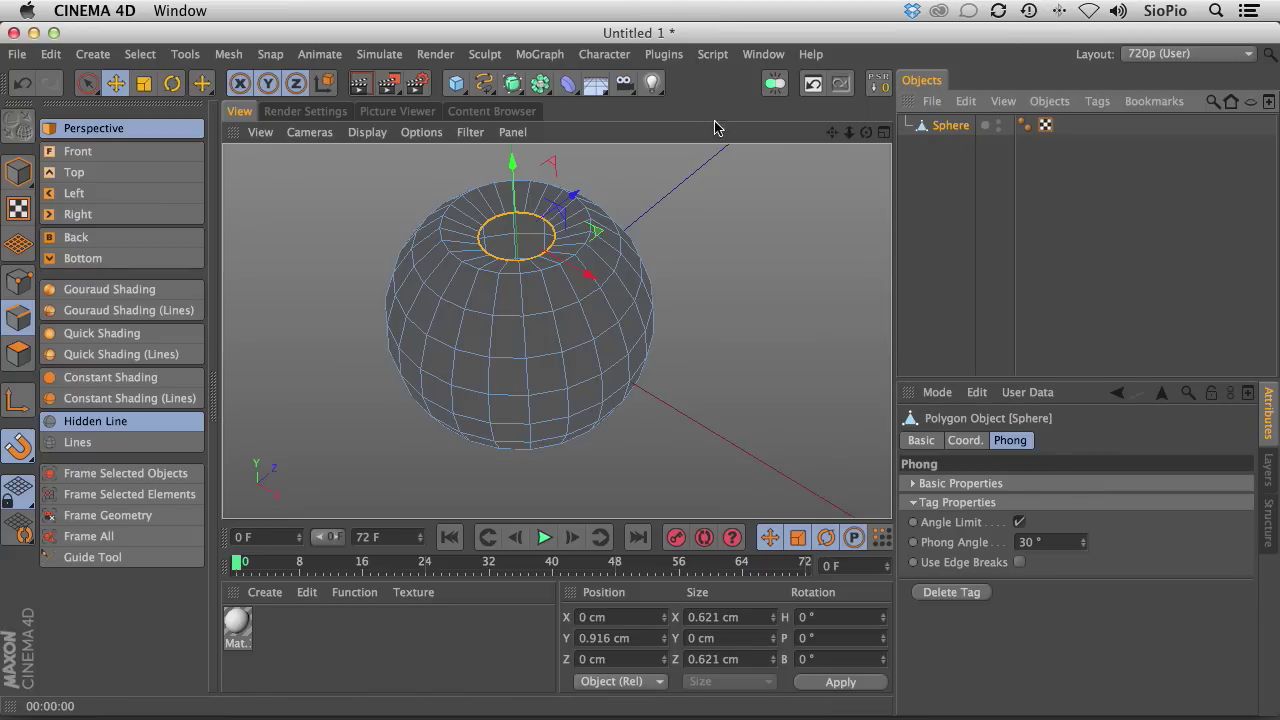
left_click(511, 83)
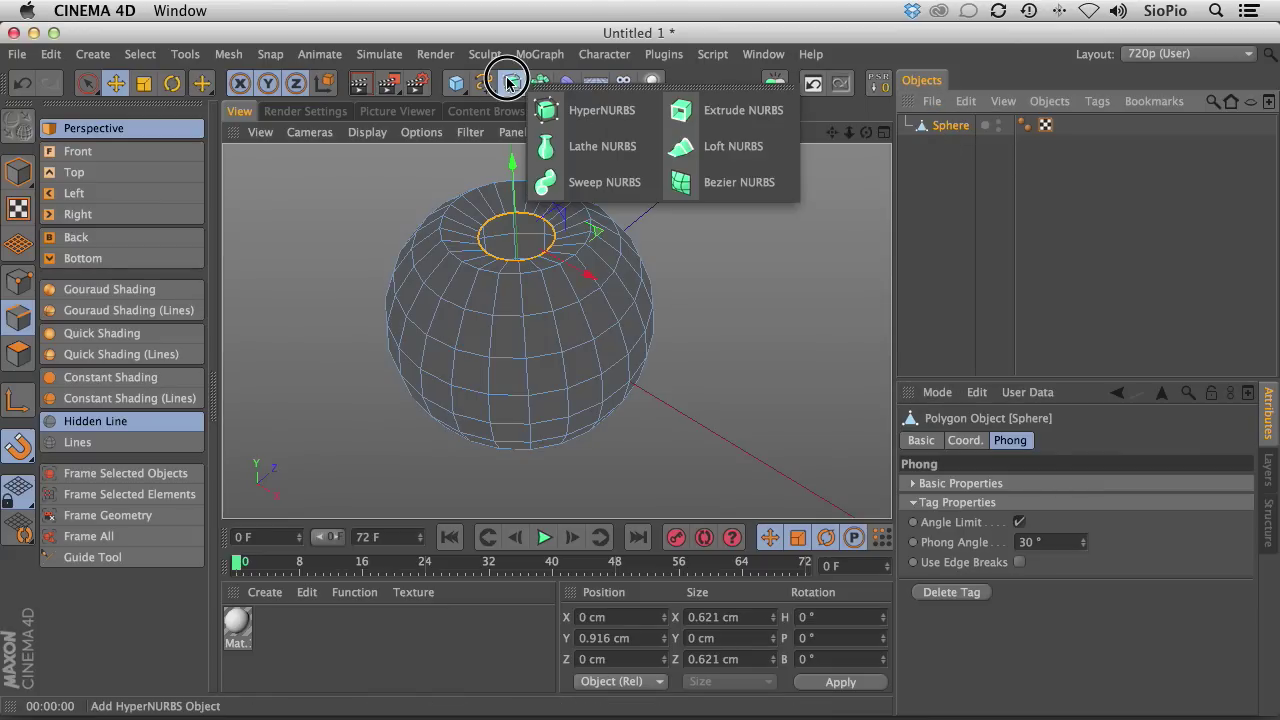
left_click(567, 109)
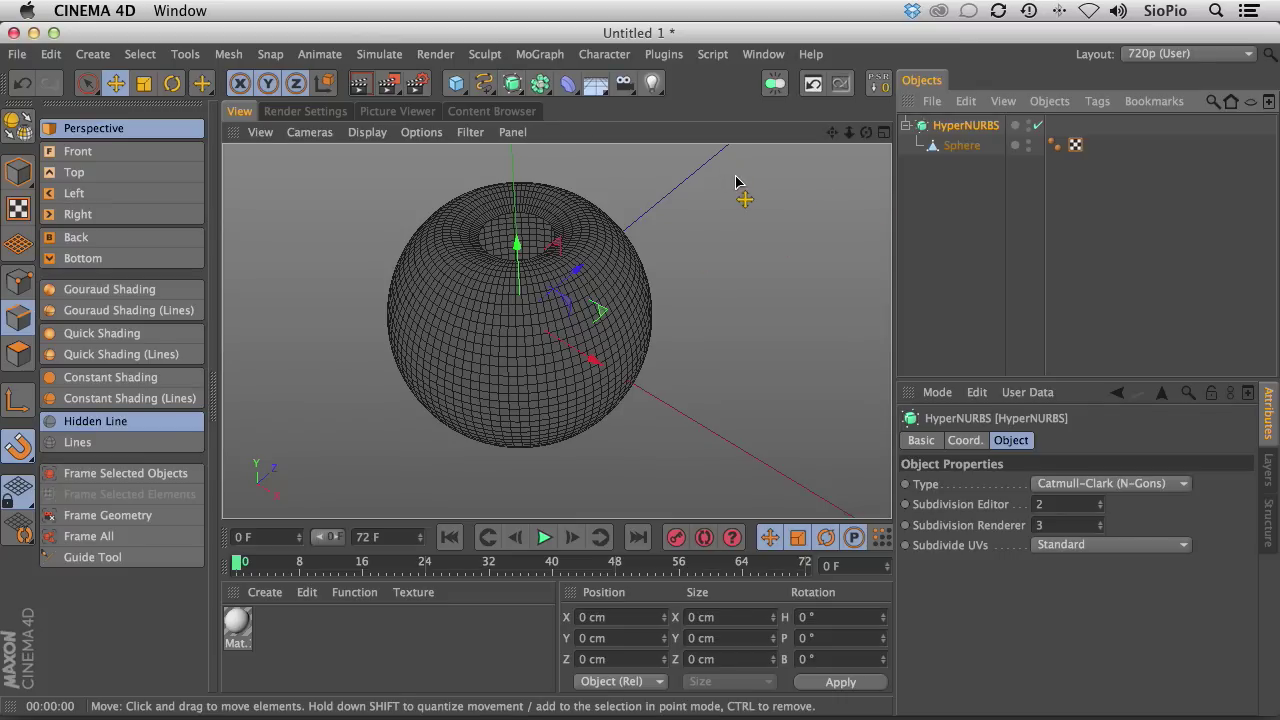
key("ctrl+r")
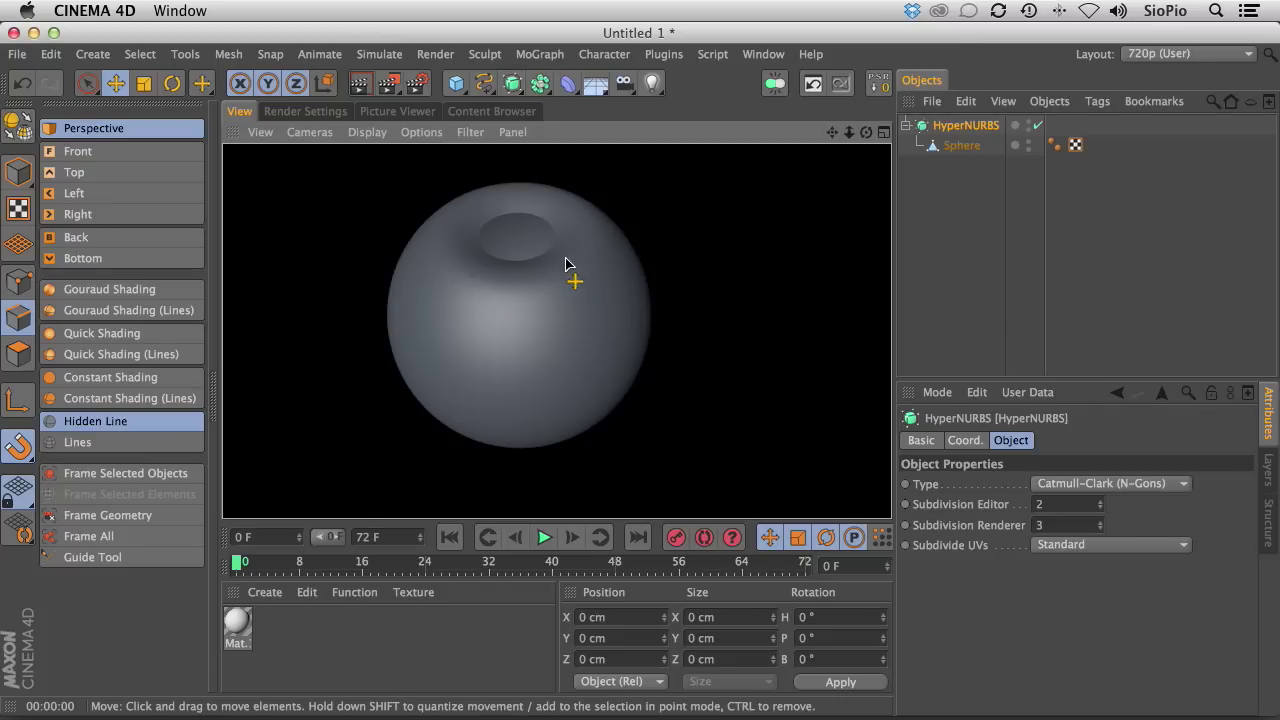
Loop-select the sphere's edges along the outer rim of the recess.
left_click(955, 146)
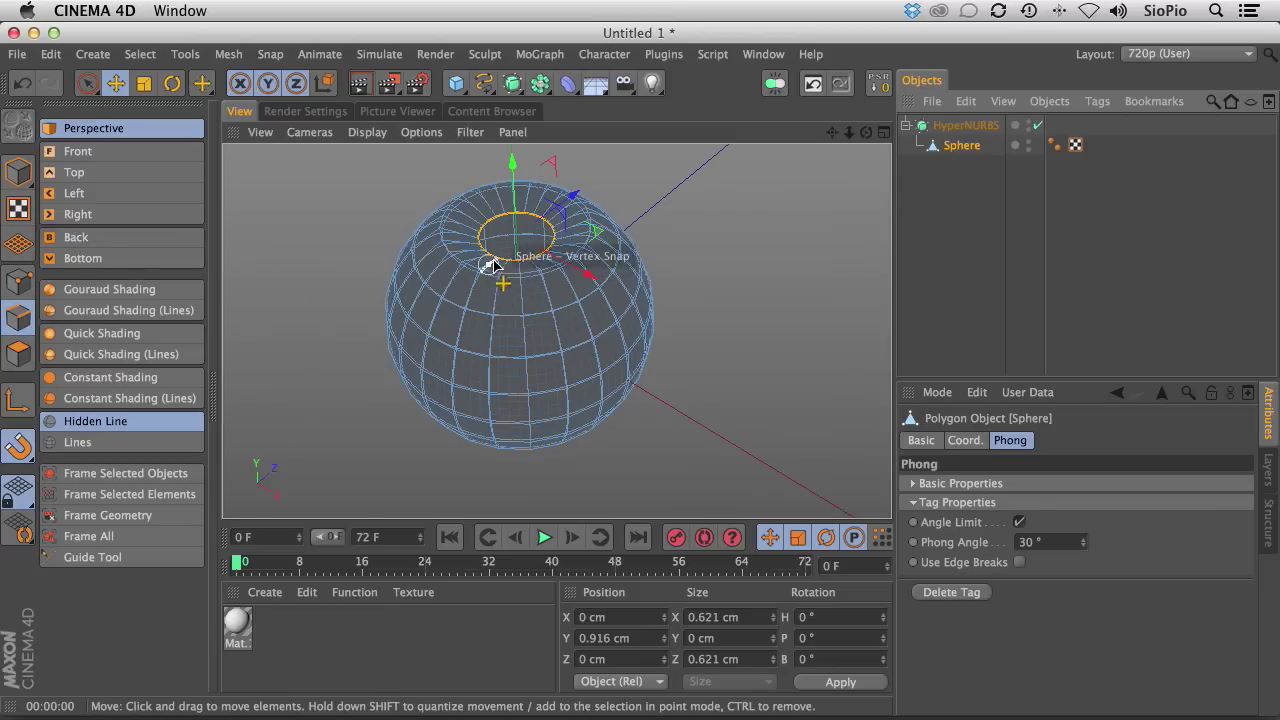
key("u")
key("l")
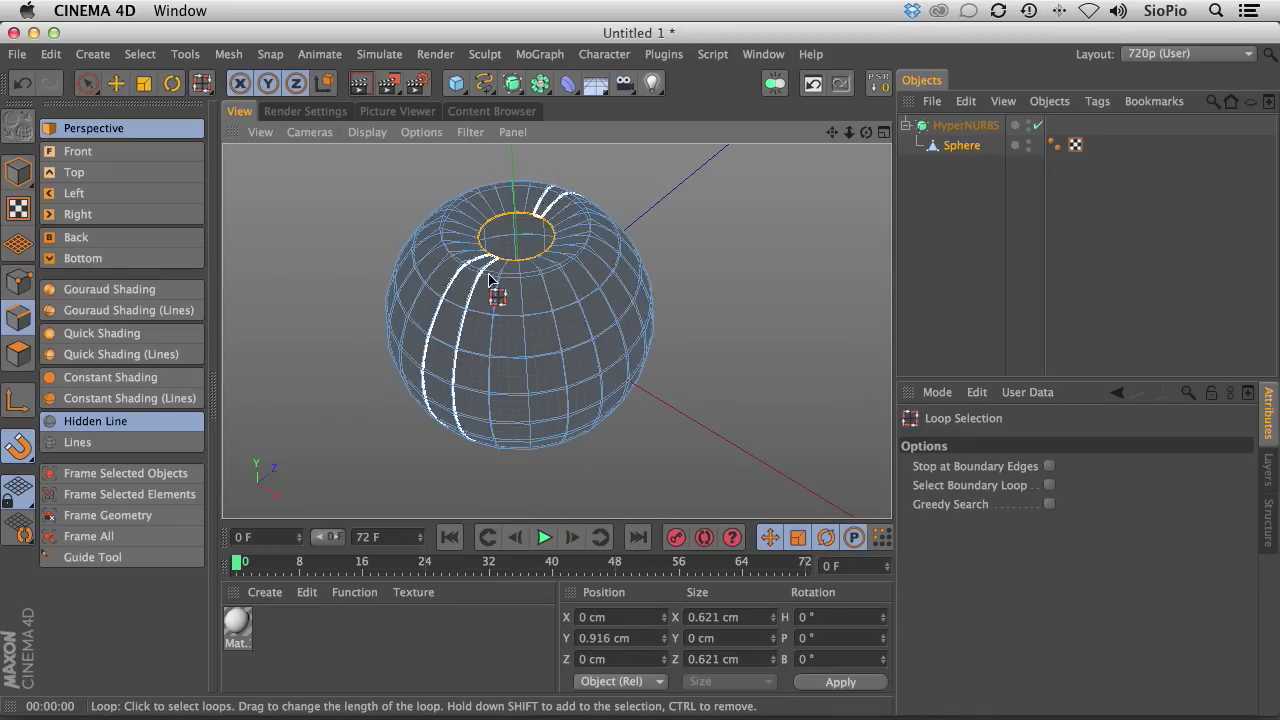
left_click(488, 292)
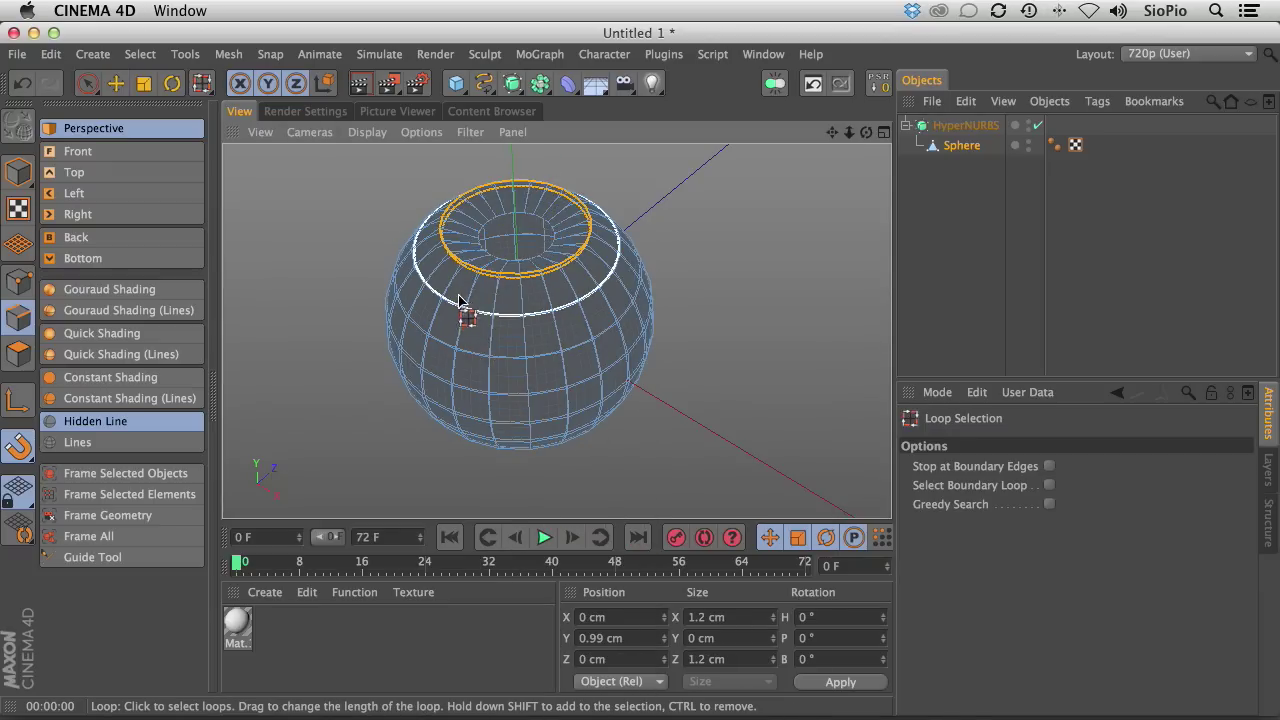
Create an interactive render region covering part of the recess rim and the sphere's side.
middle_click_drag(536, 310, 450, 348, "alt")
right_click_drag(450, 338, 507, 338, "alt")
middle_click_drag(482, 317, 483, 349, "alt")
left_click(386, 80)
left_click_drag(386, 80, 486, 340)
left_click_drag(392, 238, 451, 146)
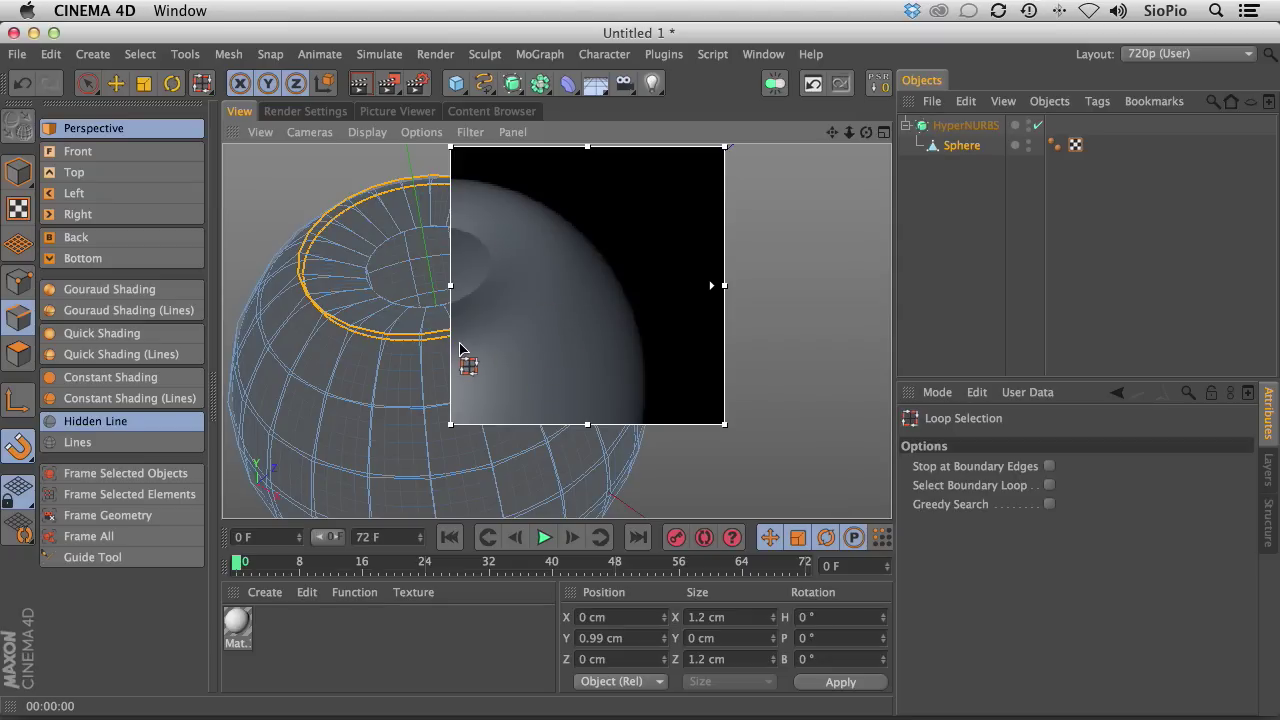
Toggle the HyperNURBS smoothing off and on to compare the recess rim in the render region.
key("q")
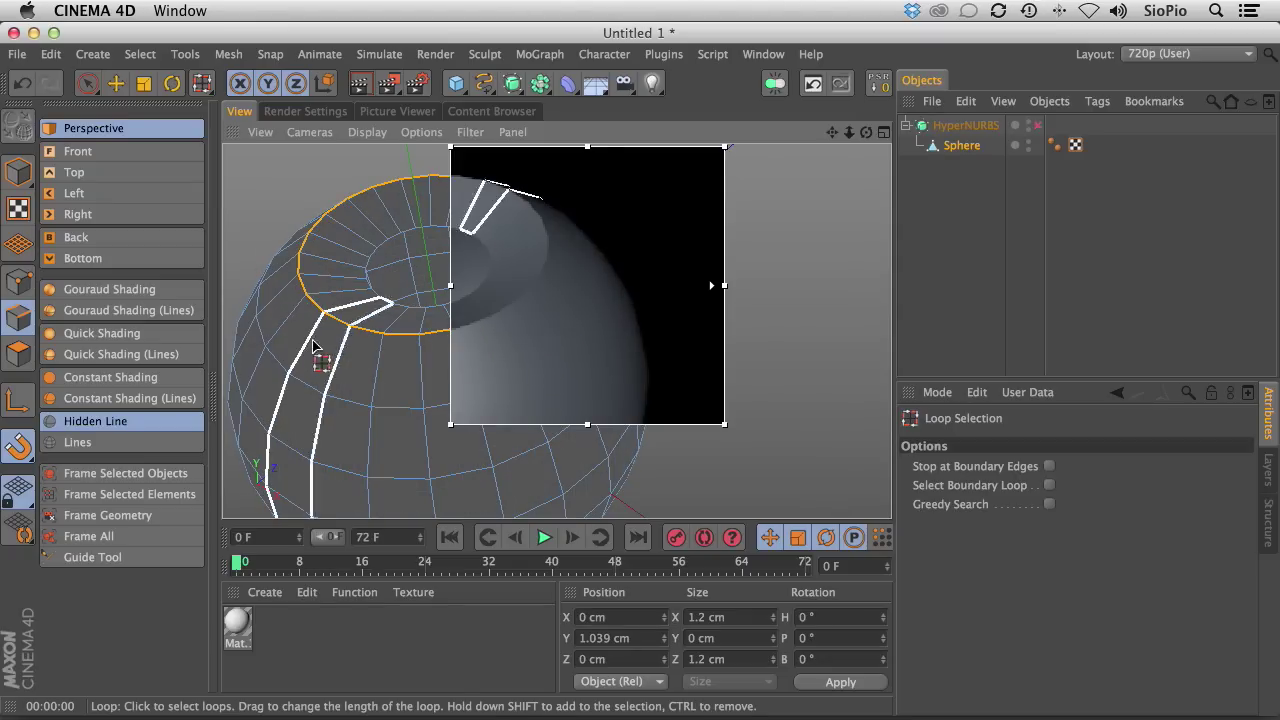
key("q")
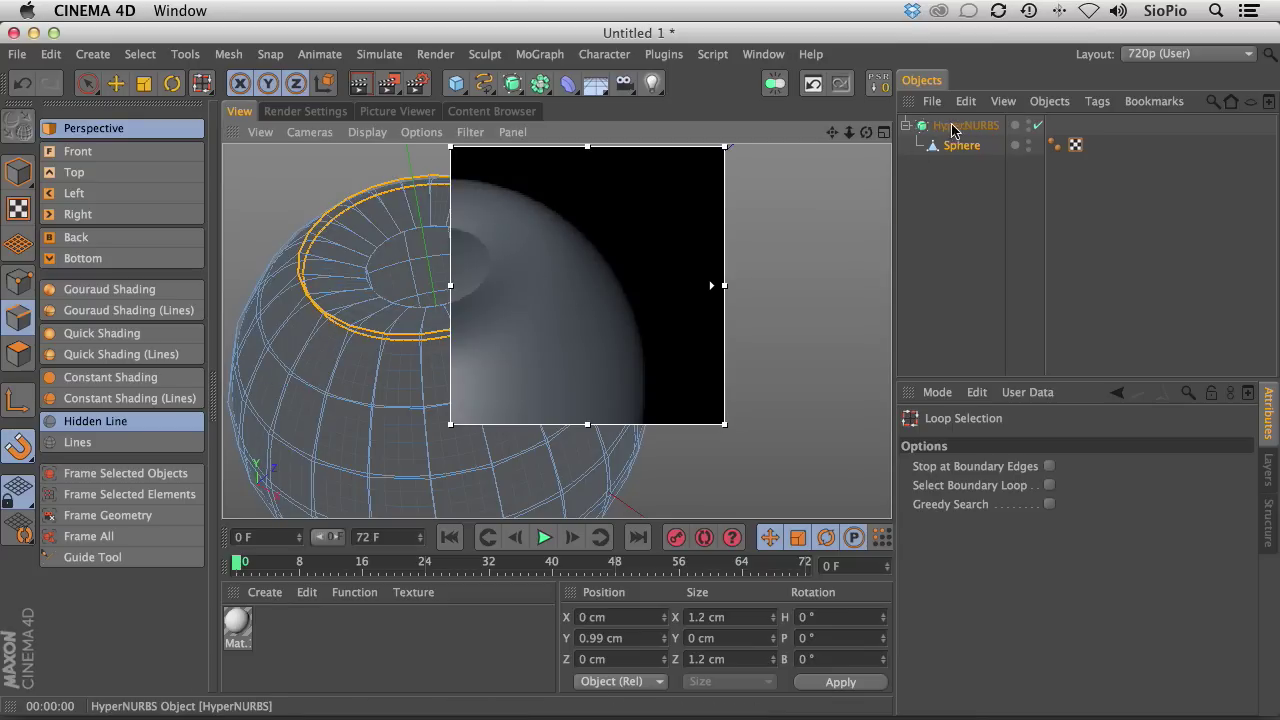
key("q")
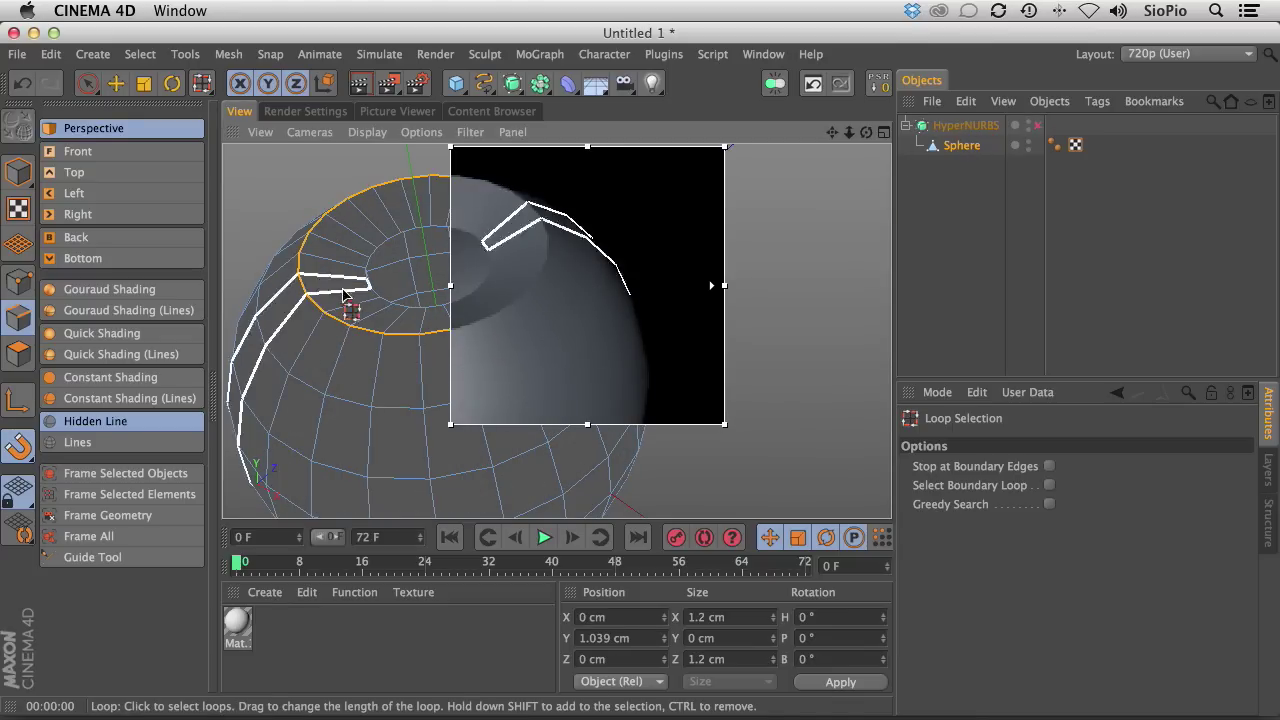
Turn HyperNURBS smoothing back on and raise the HyperNURBS weight of the selected outer rim edges until the recess has a sharp rim.
key("q")
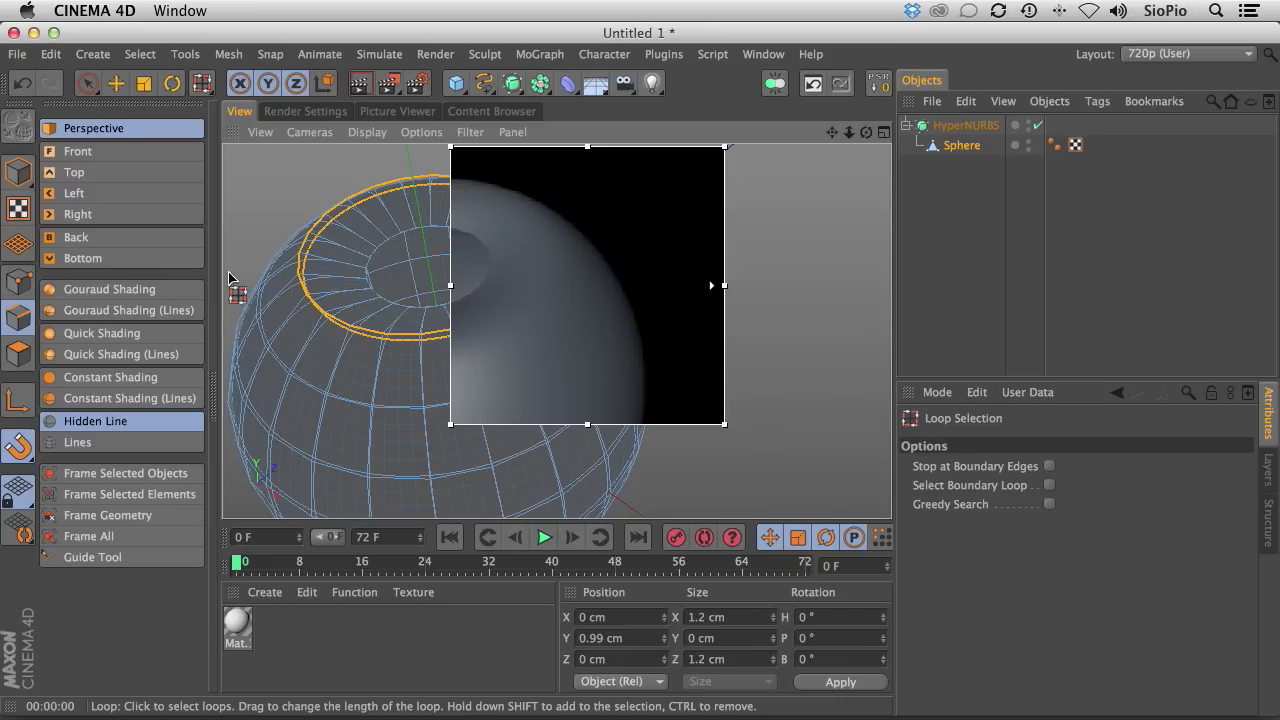
key("m")
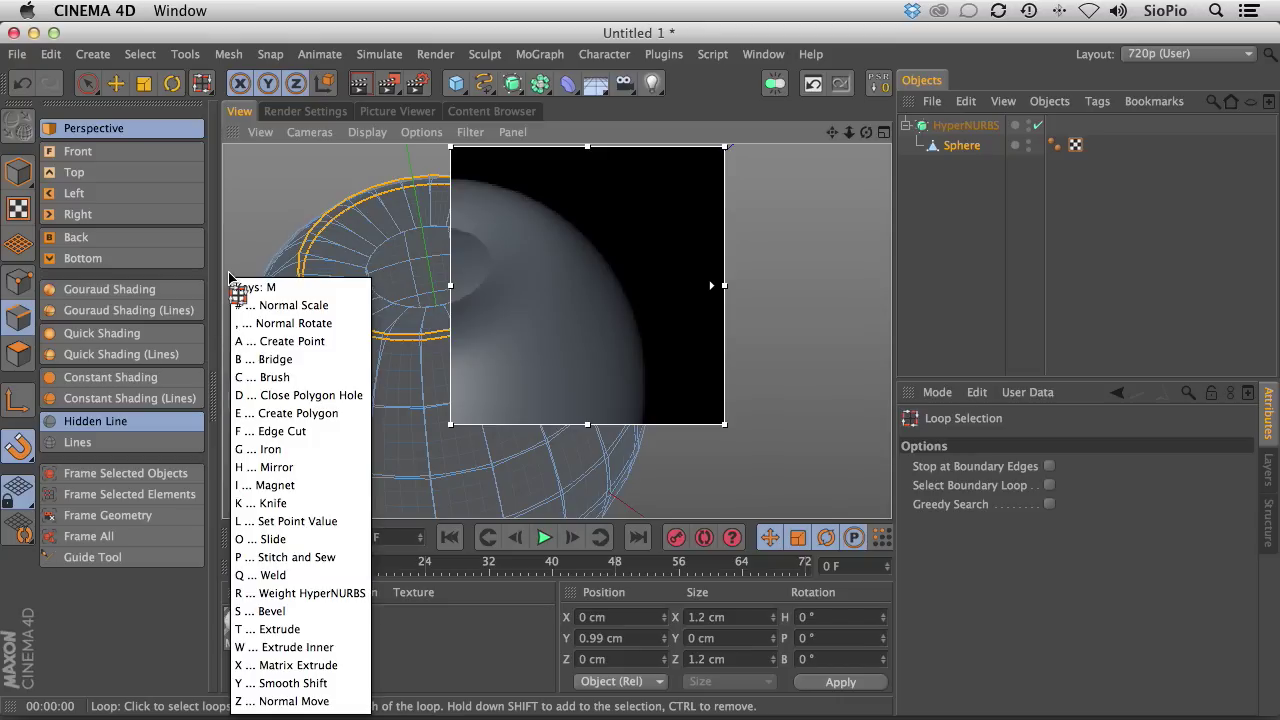
key("r")
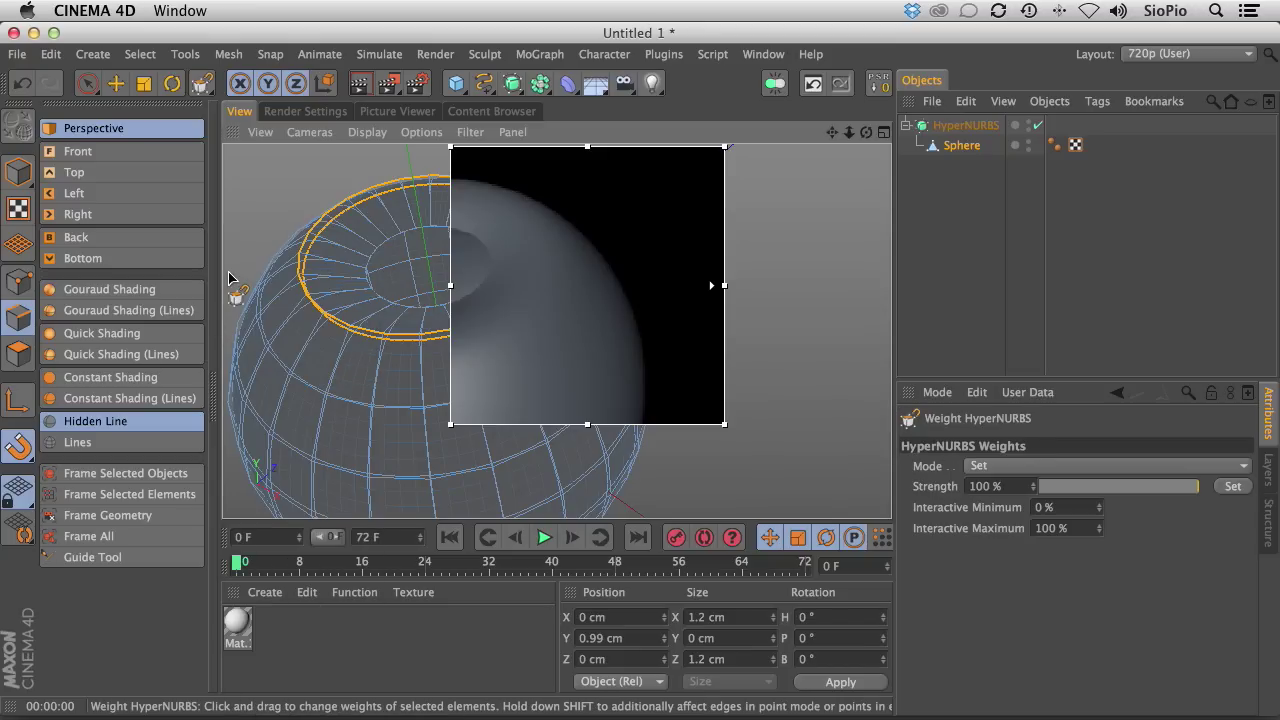
mouse_move(318, 315)
left_mouse_down()
mouse_move(341, 266)
mouse_move(423, 186)
mouse_move(666, 197)
mouse_move(472, 225)
mouse_move(580, 236)
mouse_move(751, 222)
mouse_move(837, 236)
left_mouse_up()
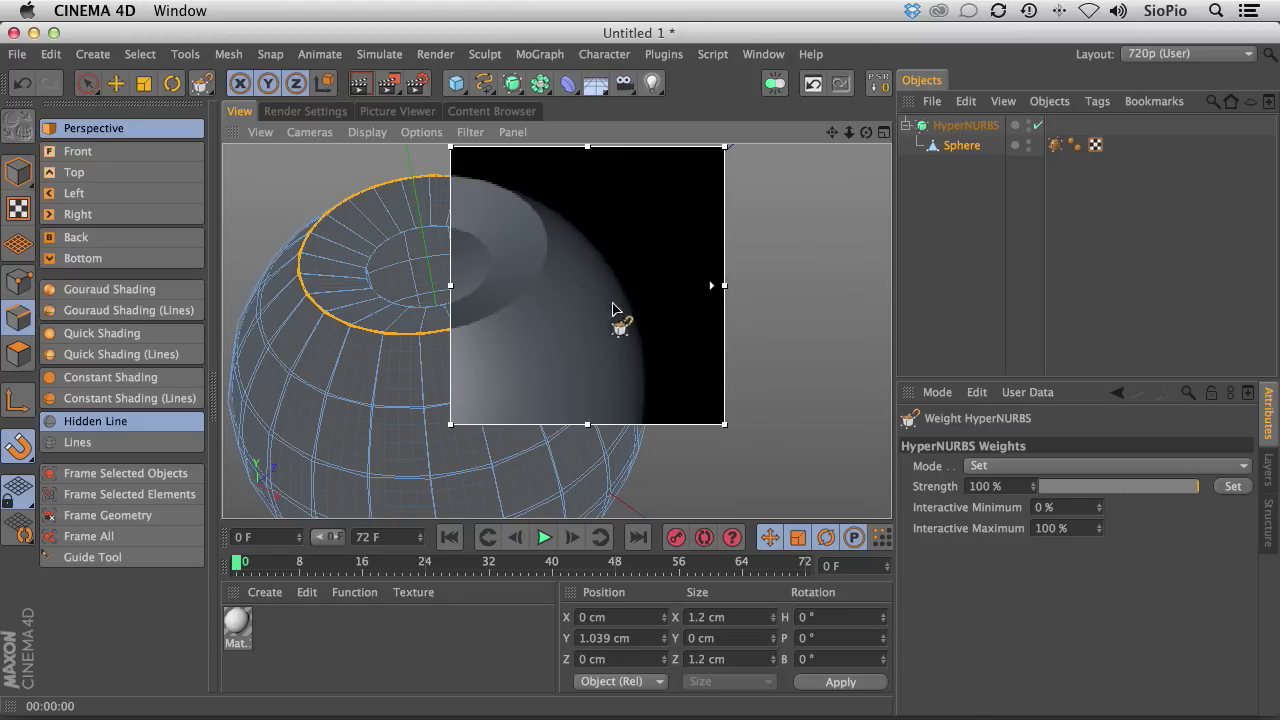
Raise the interactive render region's quality to its maximum and fit the whole ball within the region.
left_click_drag(712, 287, 721, 150)
scroll(540, 330, "down", 5)
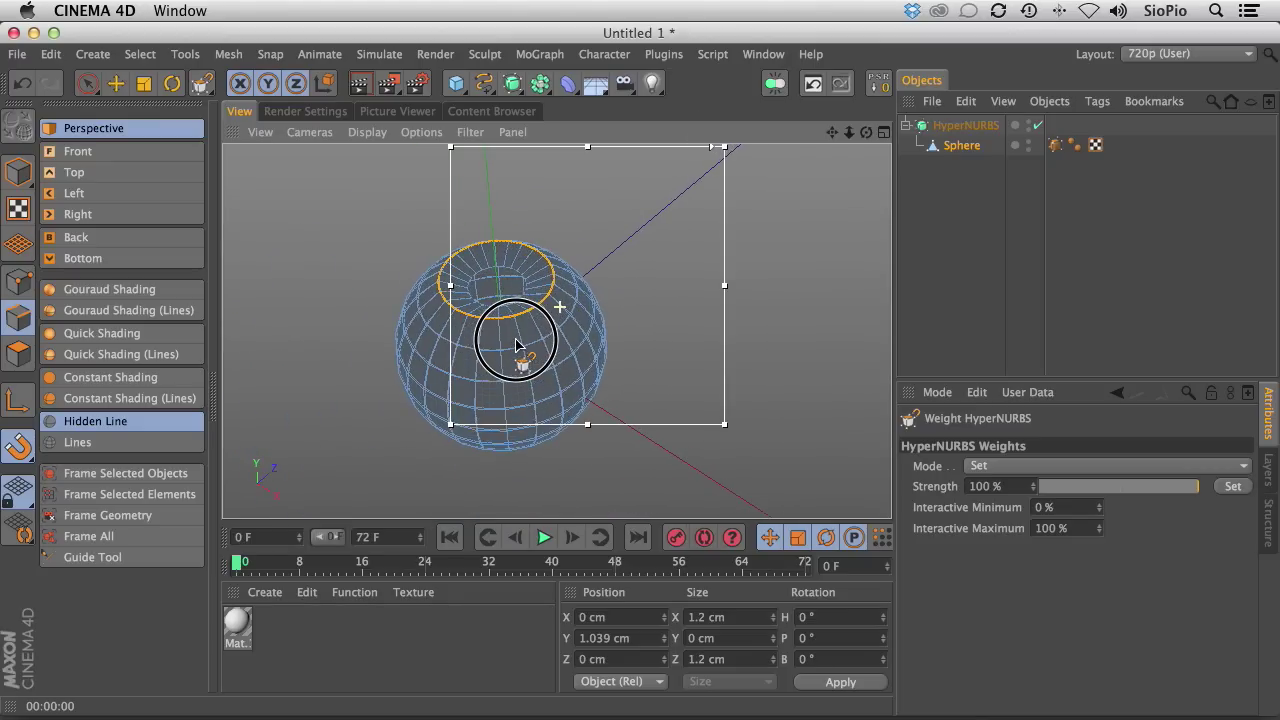
middle_click_drag(525, 340, 571, 286, "alt")
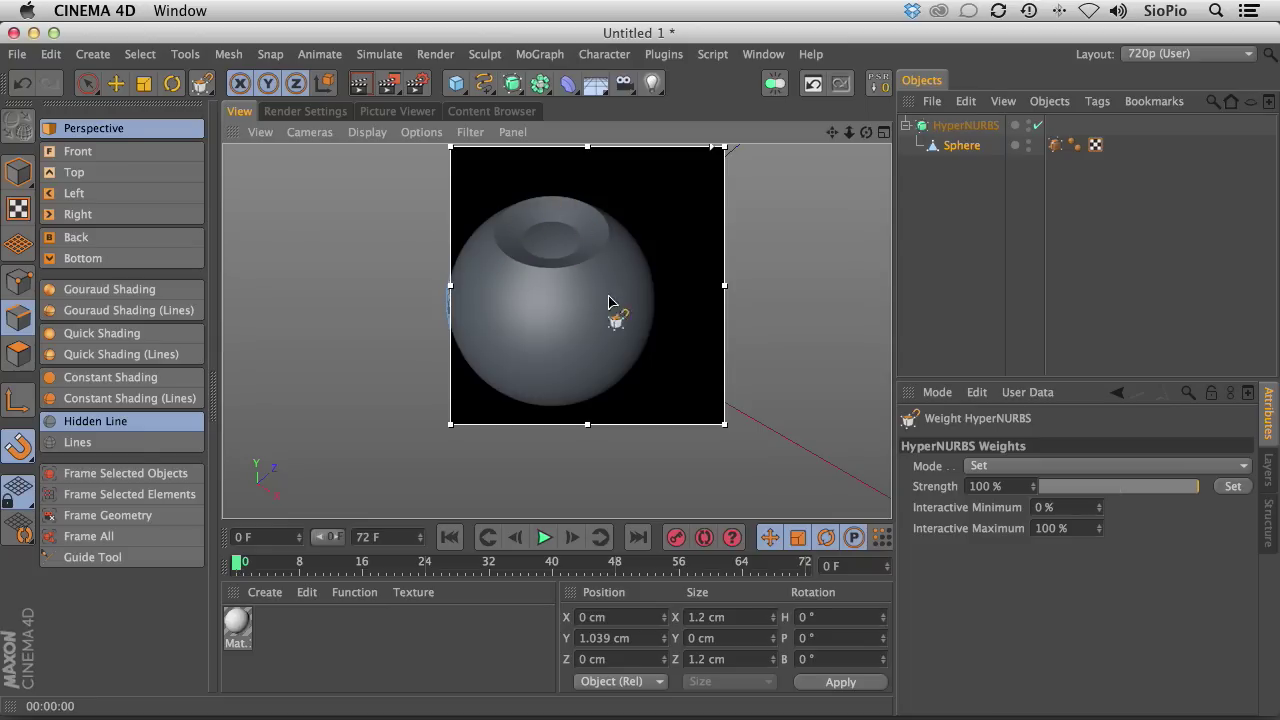
Add a new sphere primitive with a radius of 8 mm at the ball's centre.
left_click(456, 83)
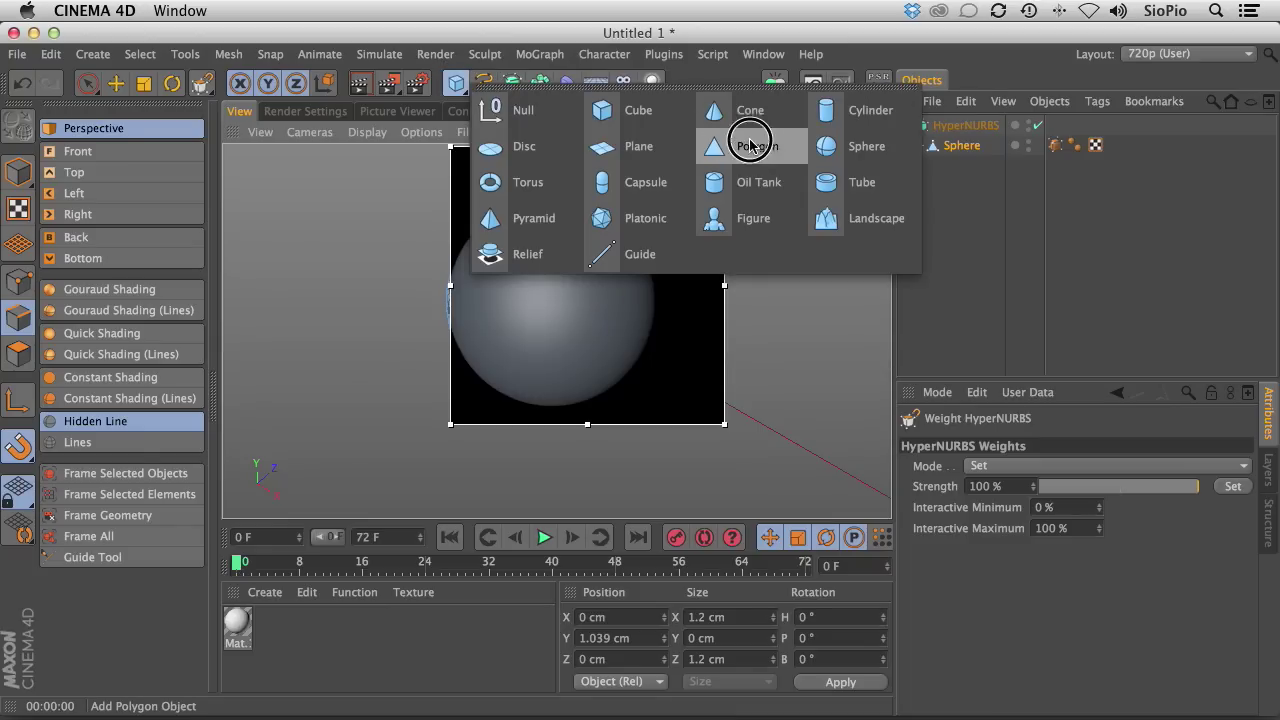
left_click(836, 148)
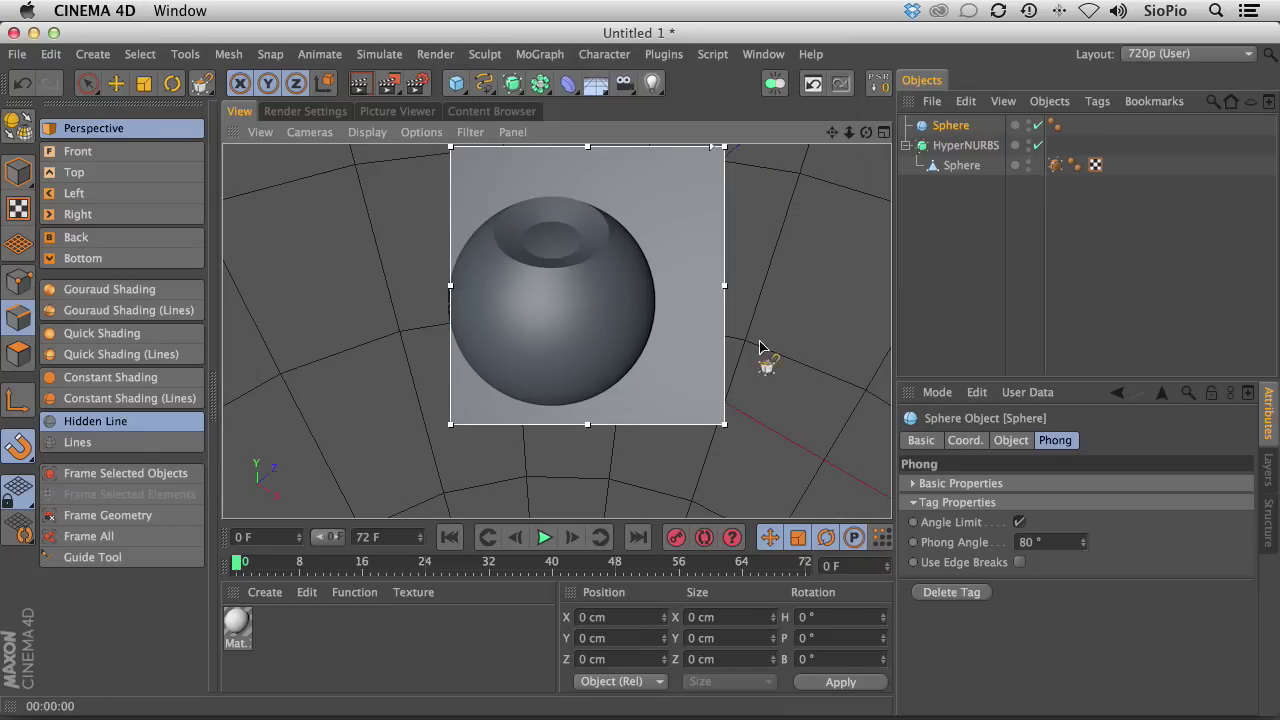
left_click(1008, 440)
left_click(1045, 485)
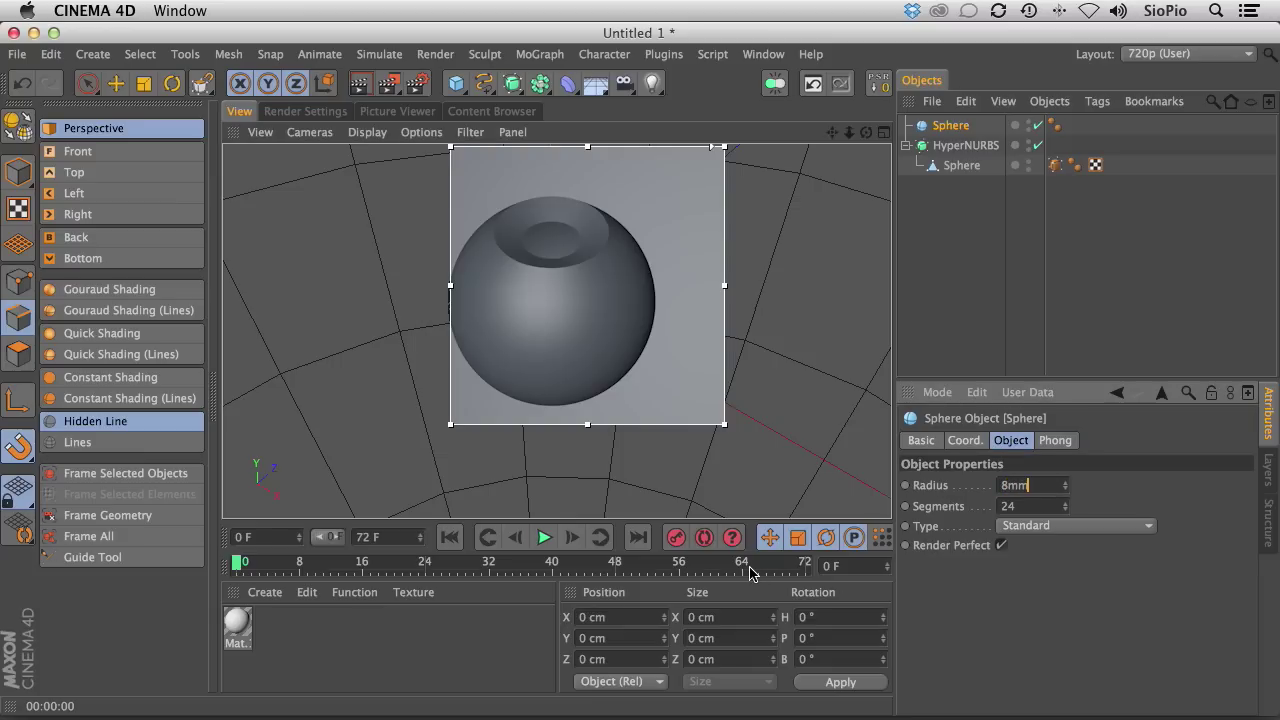
key("Return")
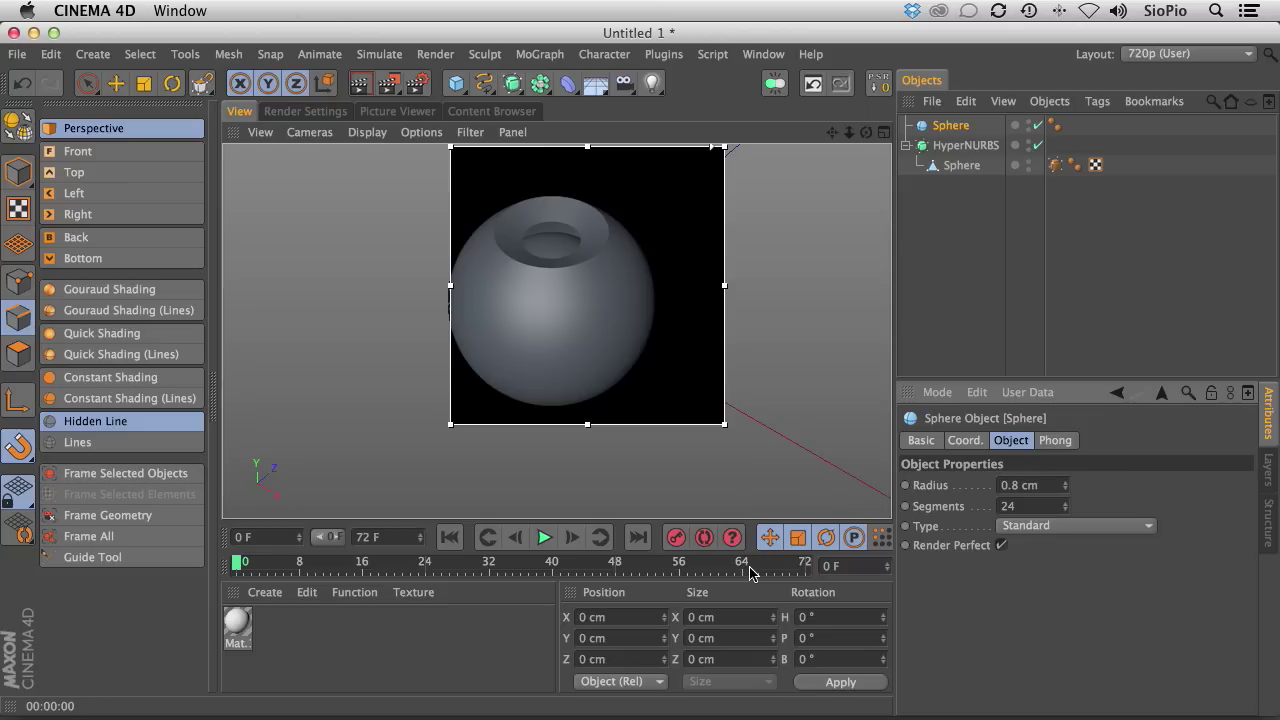
Move the new 8 mm sphere up along Y to about 0.504 cm so it bulges slightly through the recess opening.
left_click(116, 83)
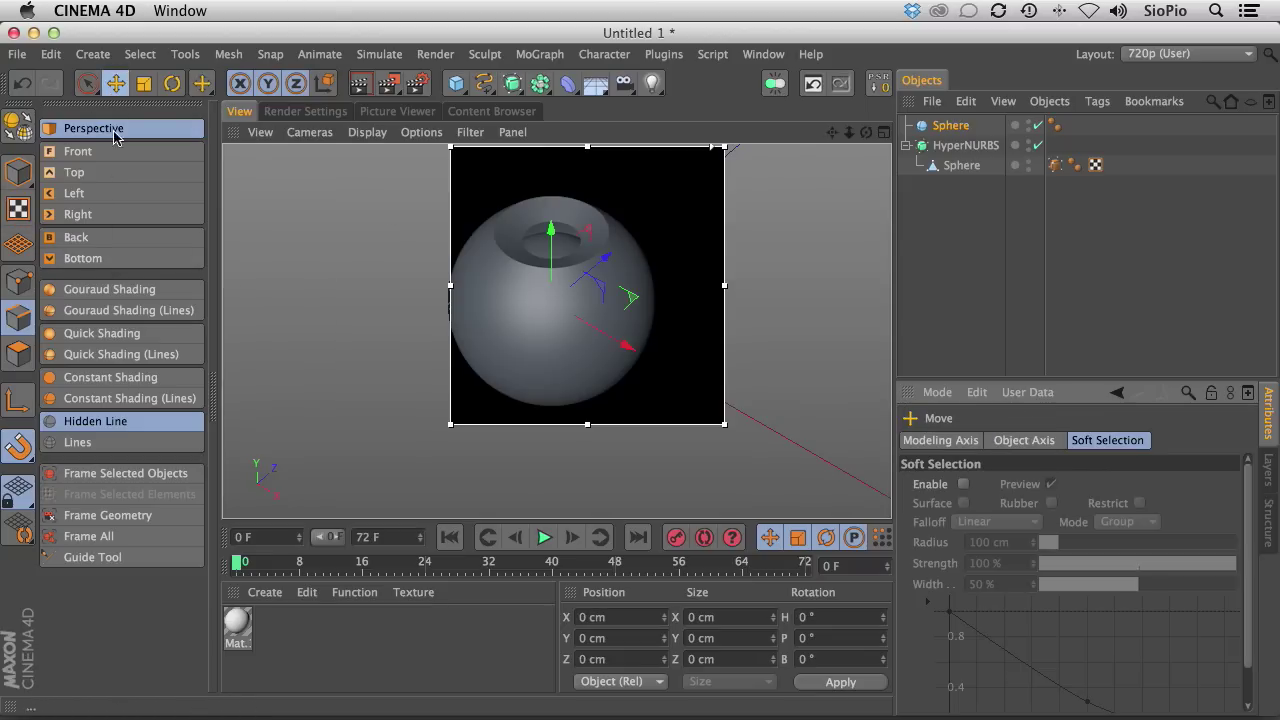
left_click_drag(549, 220, 548, 198)
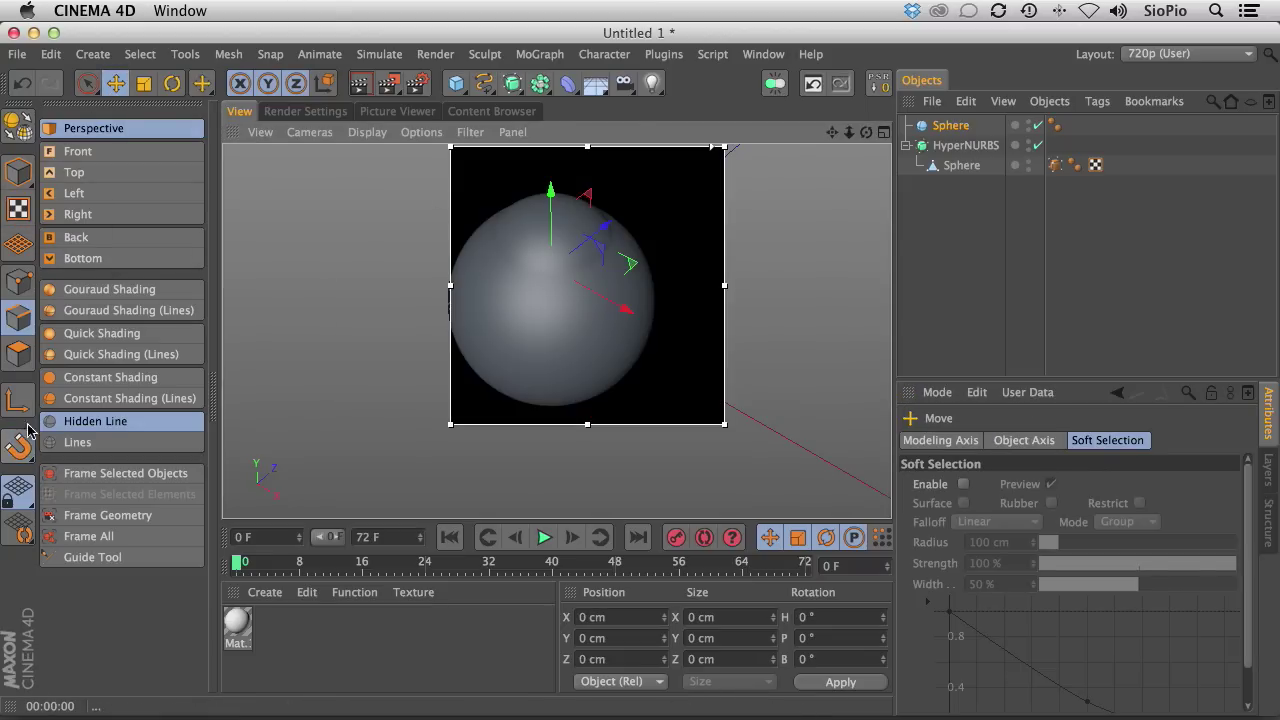
left_click_drag(548, 198, 551, 197)
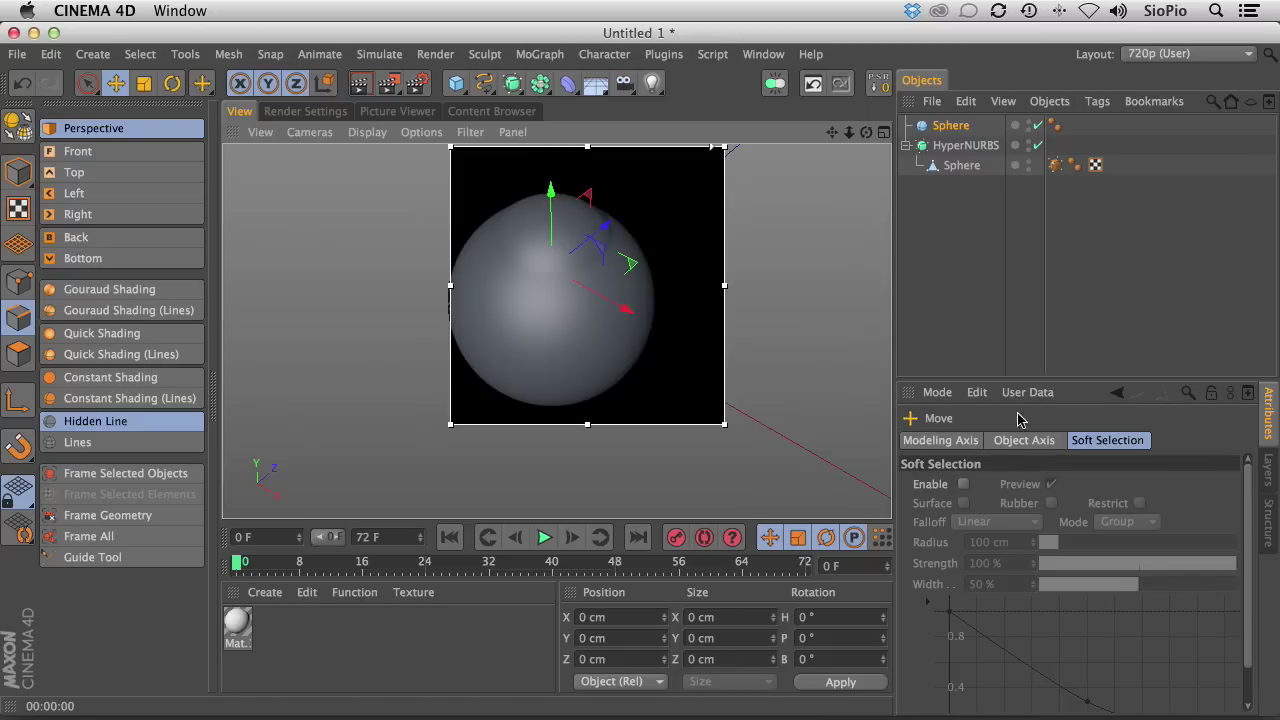
left_click(952, 126)
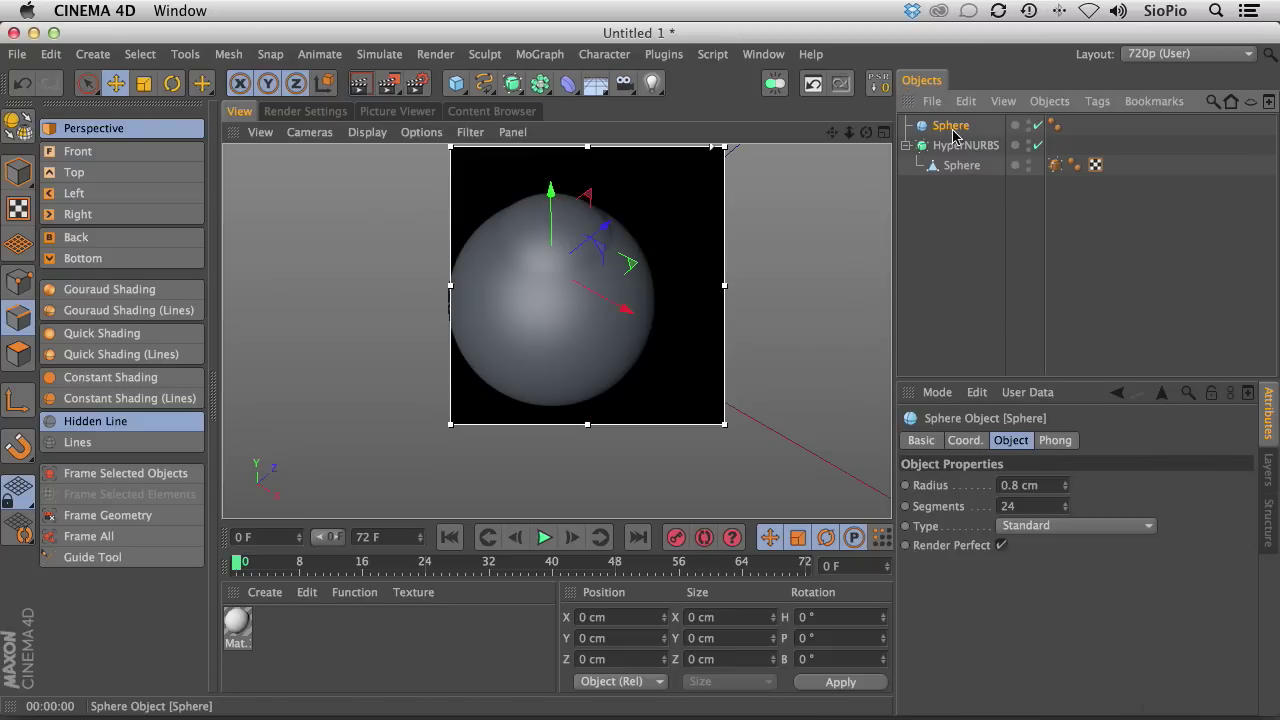
left_click(974, 442)
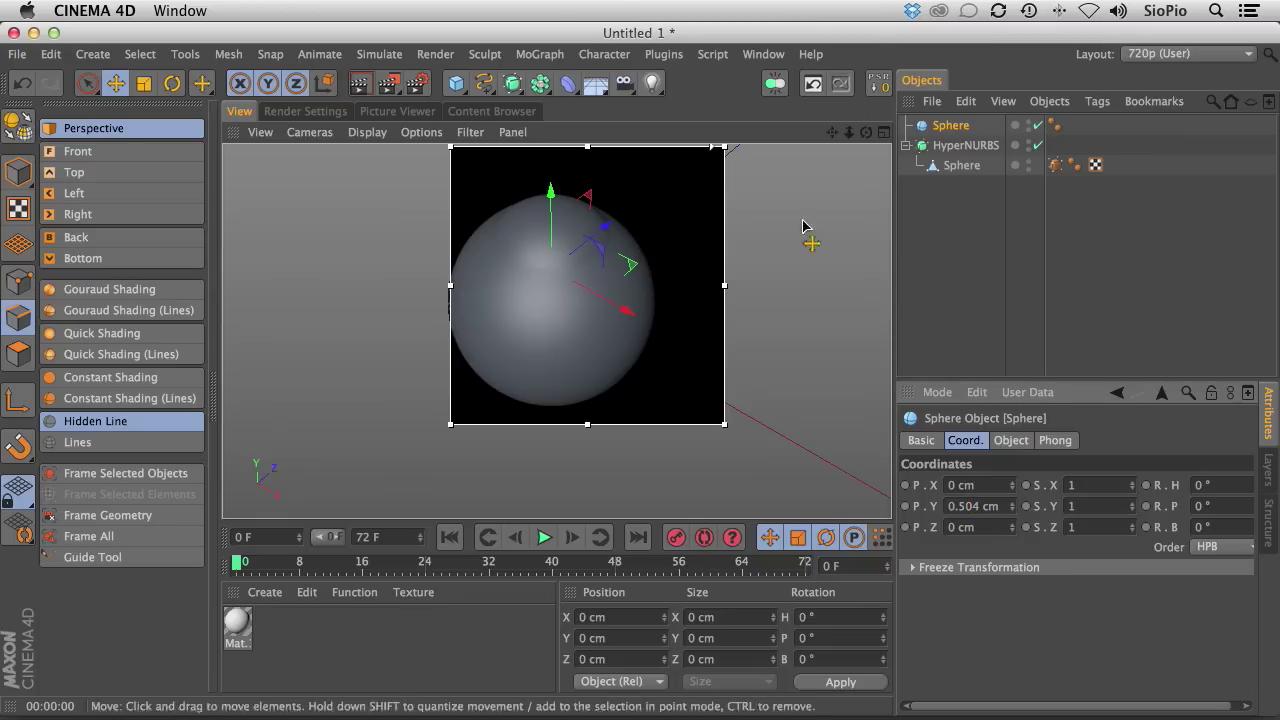
left_click(1008, 440)
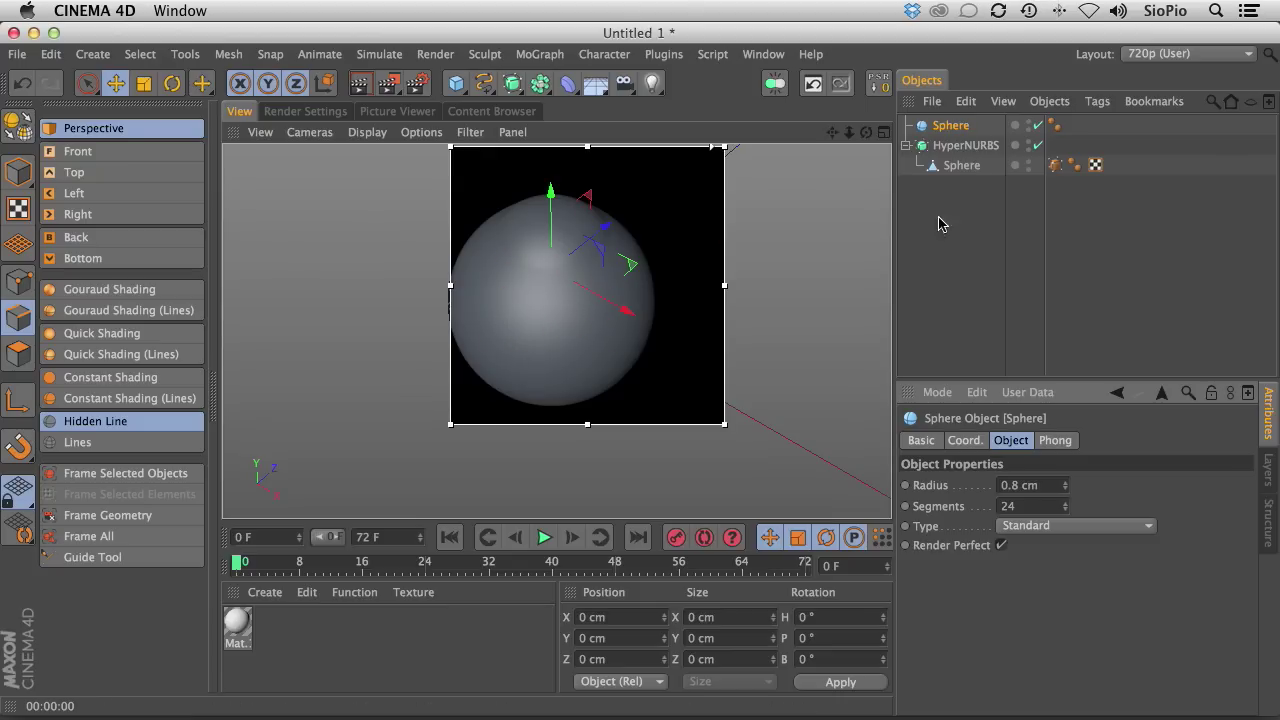
Rename the new sphere primitive as cornea and the polygon sphere under HyperNURBS as eyeball.
double_click(951, 126)
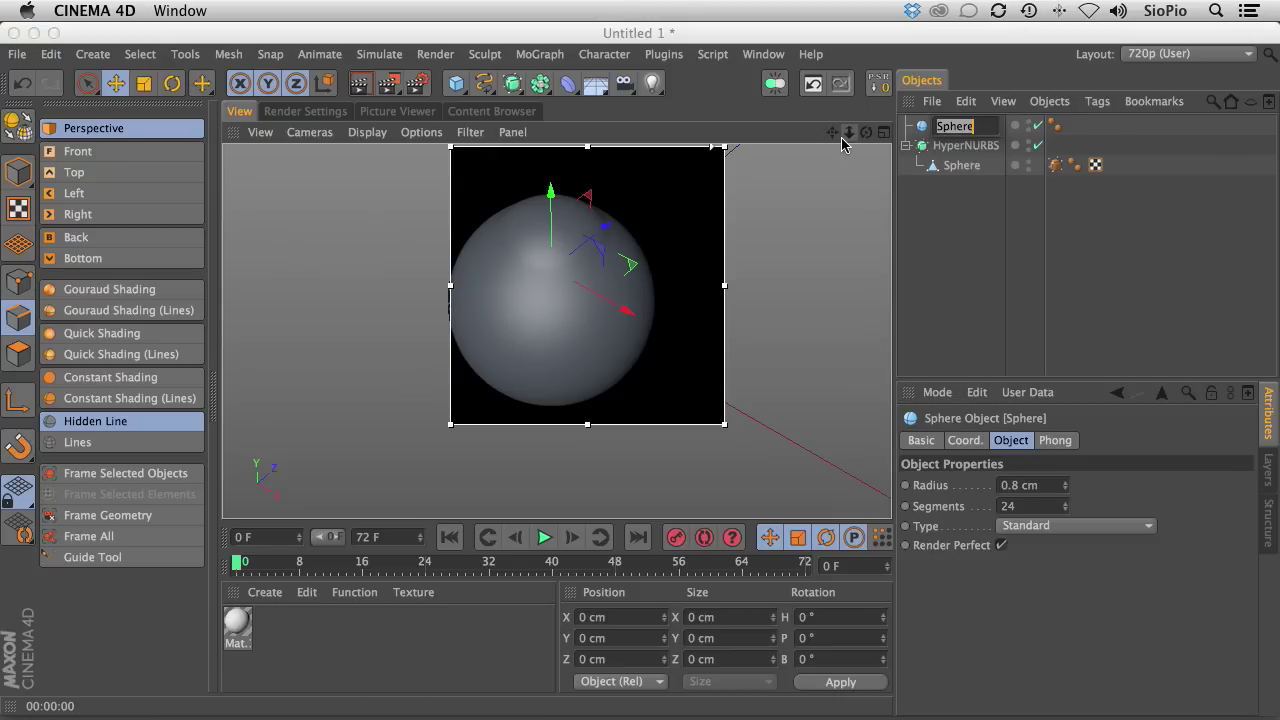
key("Return")
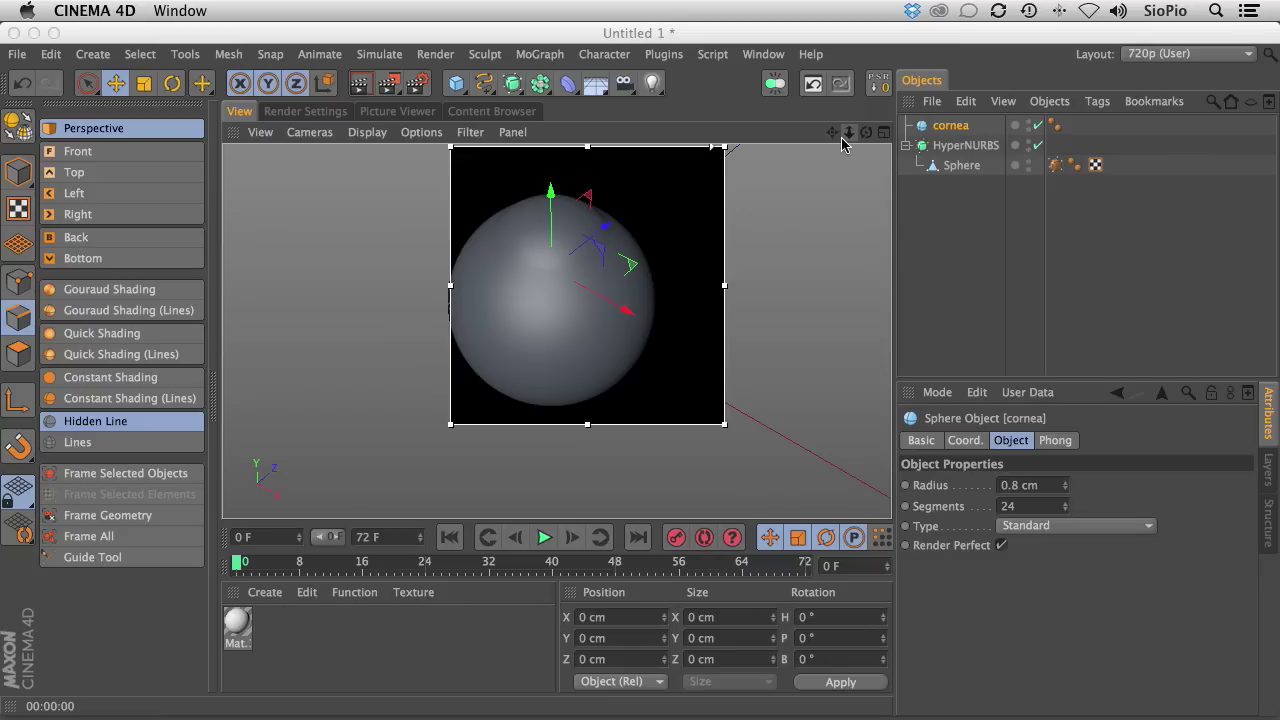
double_click(961, 166)
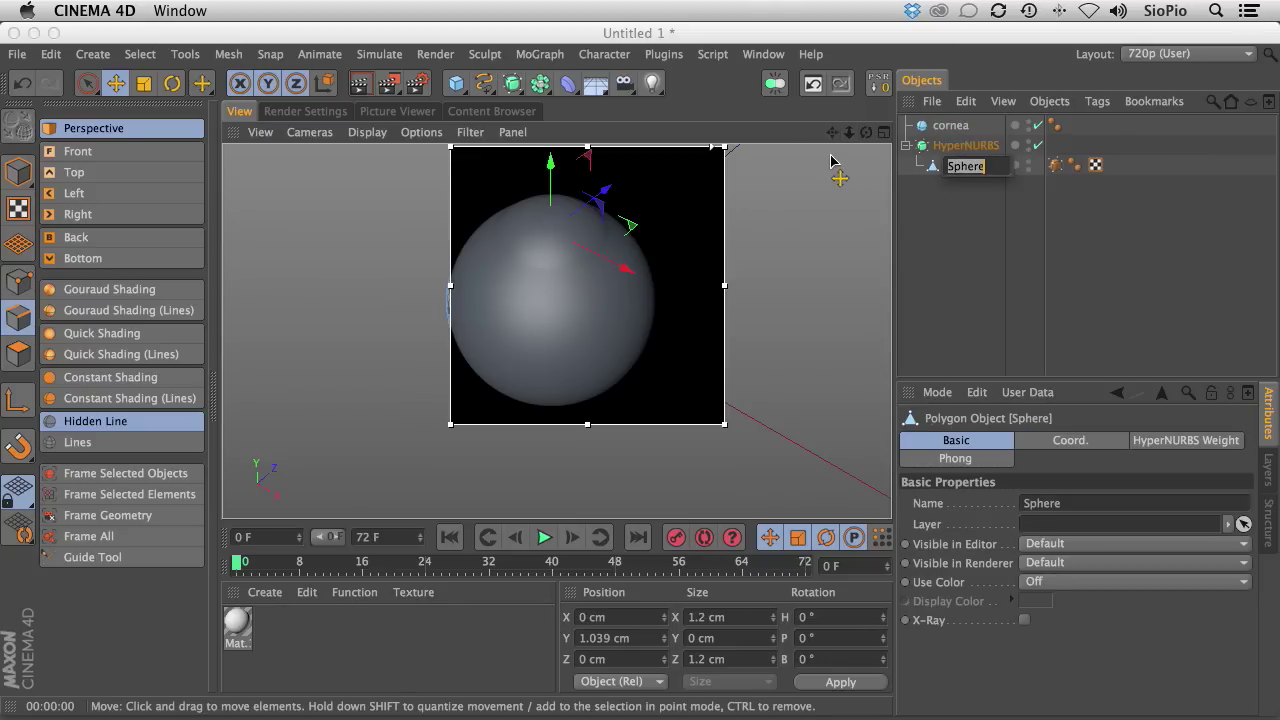
type("eyeball")
key("Return")
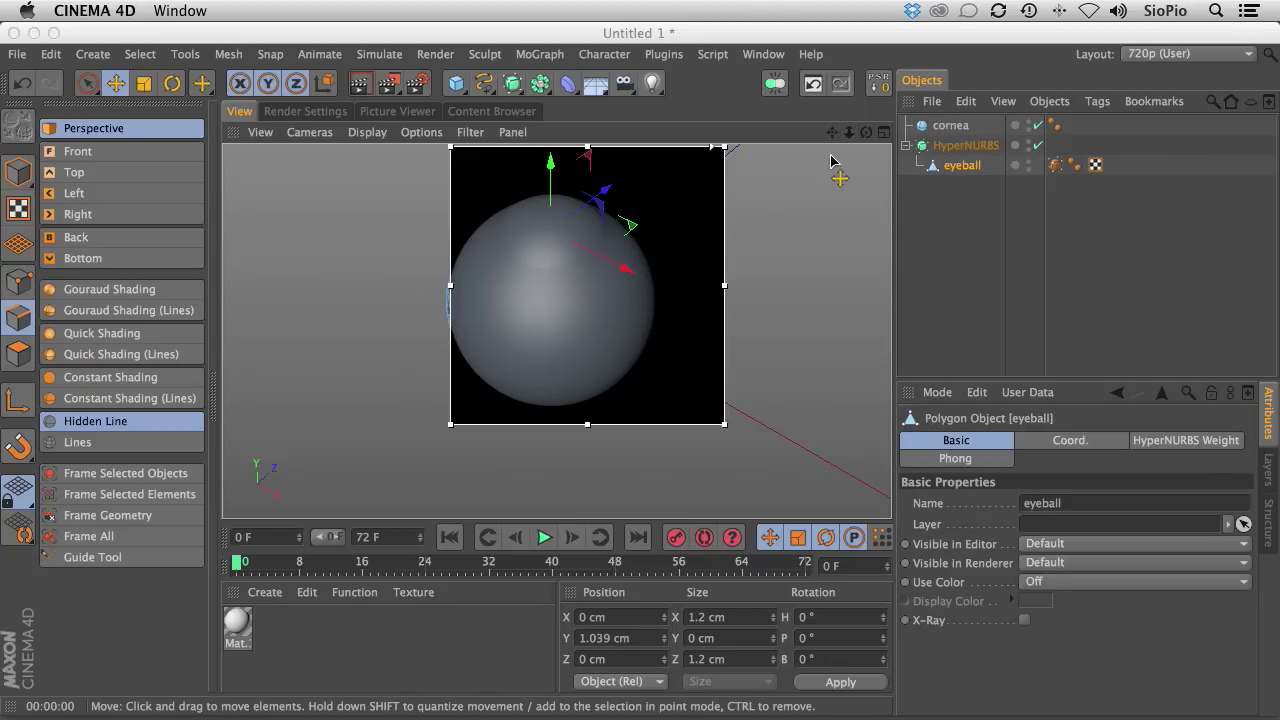
Assign the Mat.1 material to the cornea sphere and clear the object selection.
left_click(921, 126)
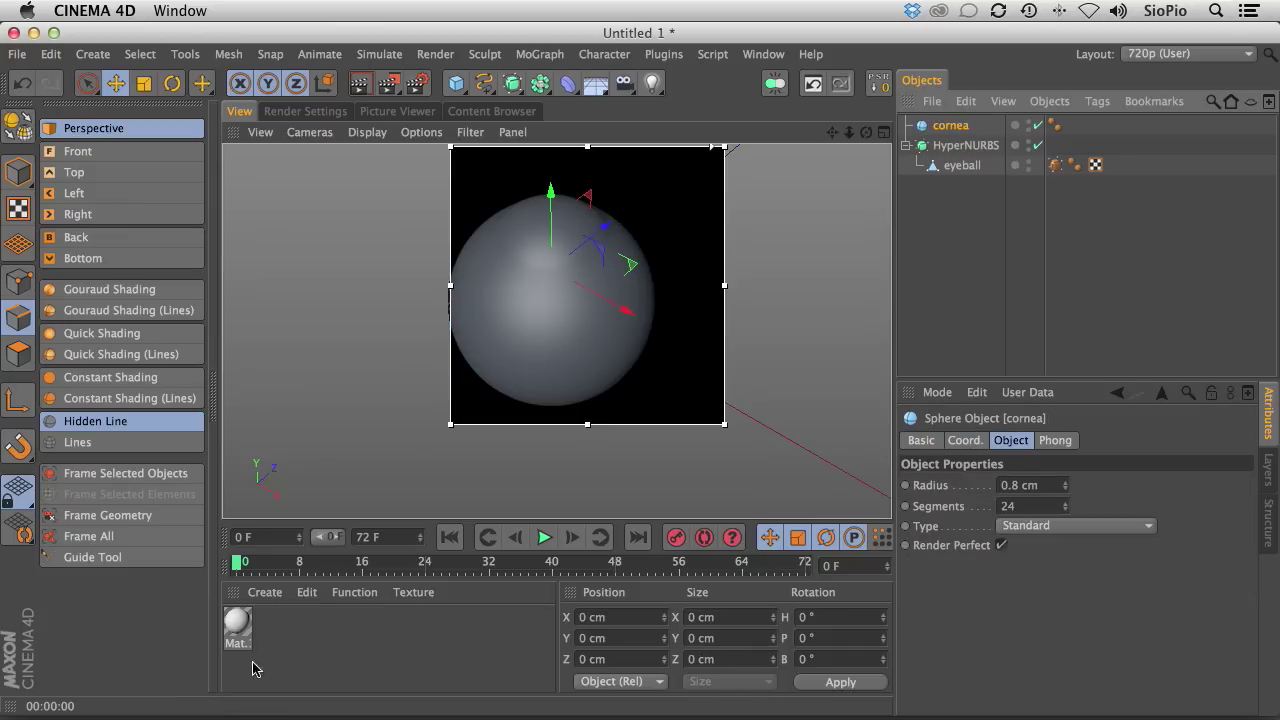
left_click(238, 624)
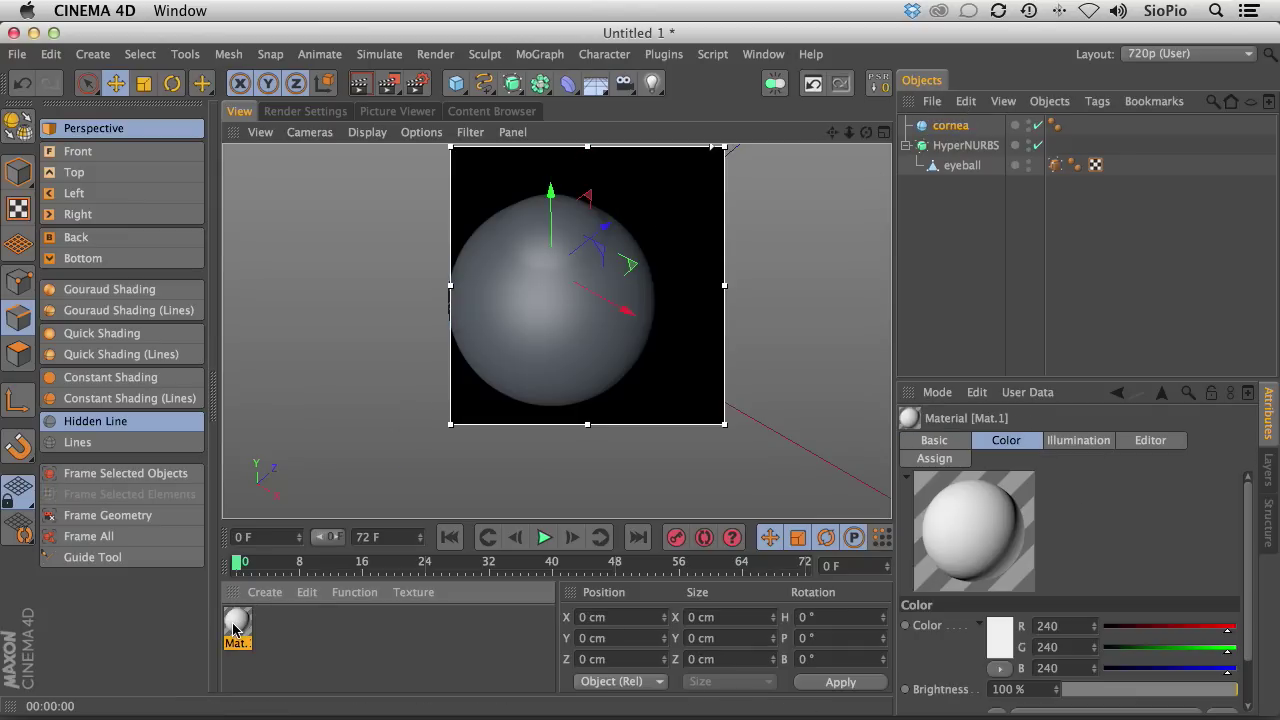
left_click_drag(236, 628, 950, 128)
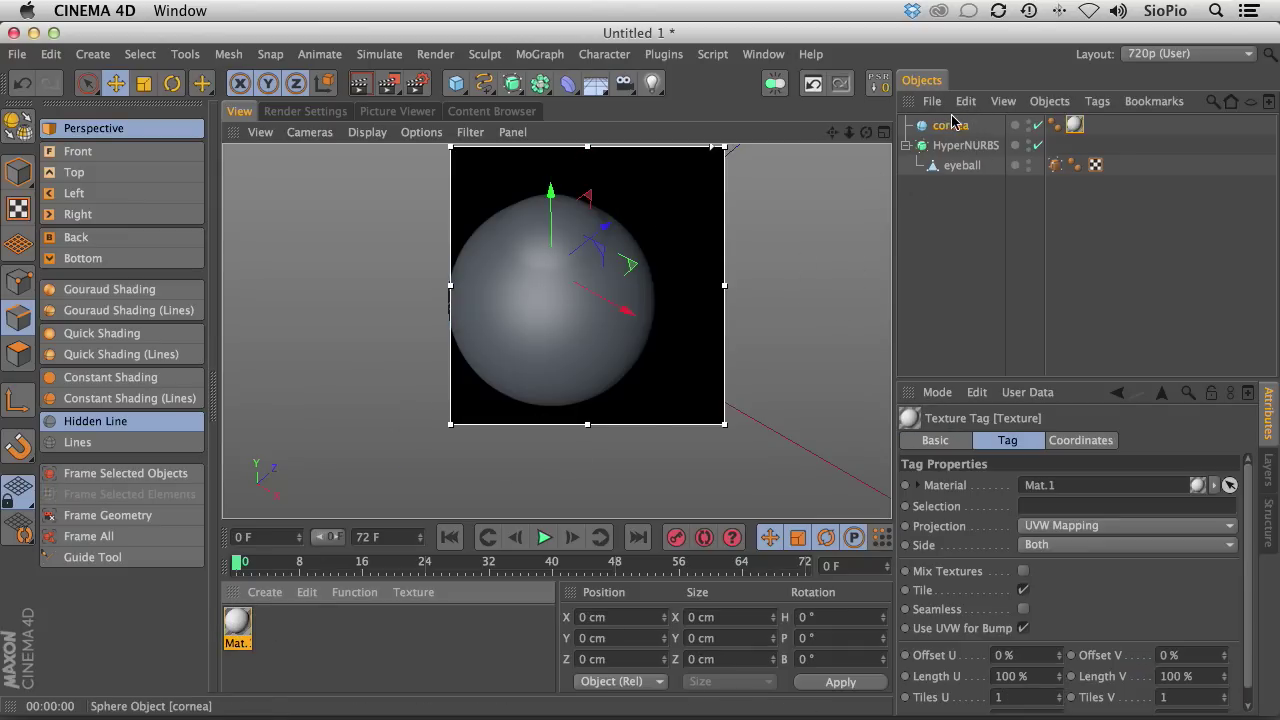
left_click(953, 232)
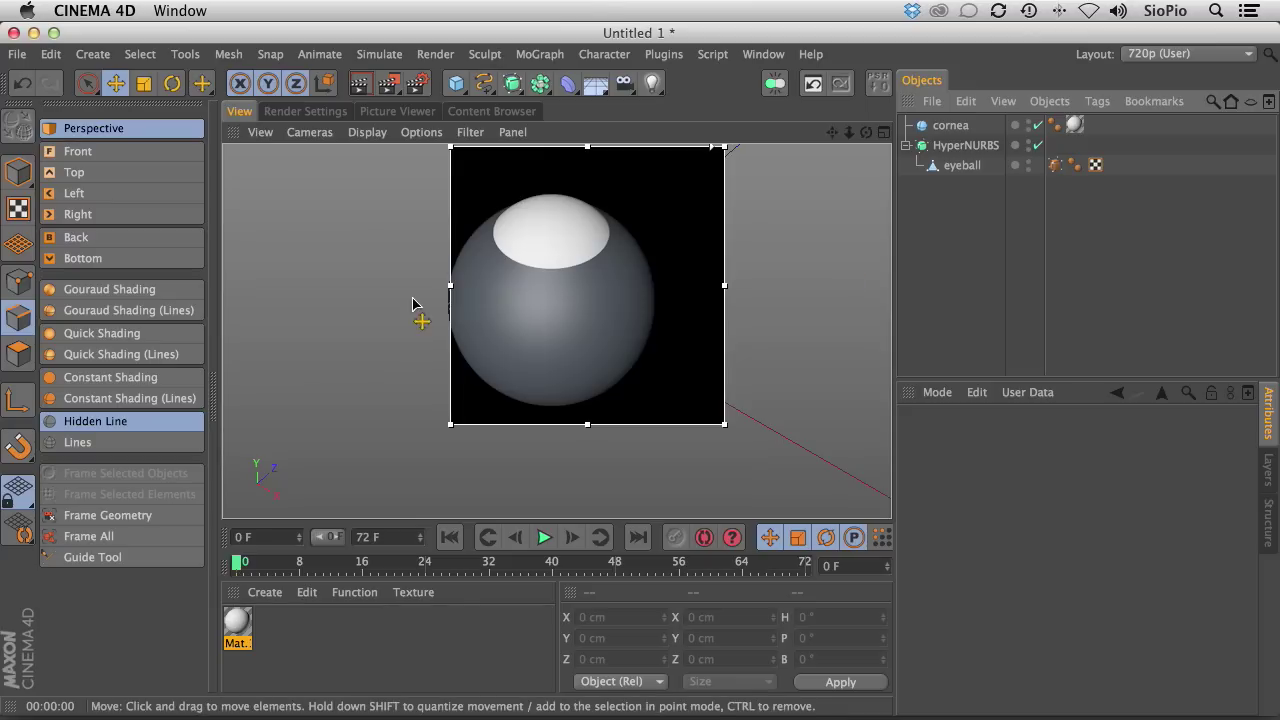
Reposition and enlarge the interactive render region so it covers the whole eyeball and cornea.
middle_click_drag(505, 338, 301, 341)
scroll(329, 343, "up", 3)
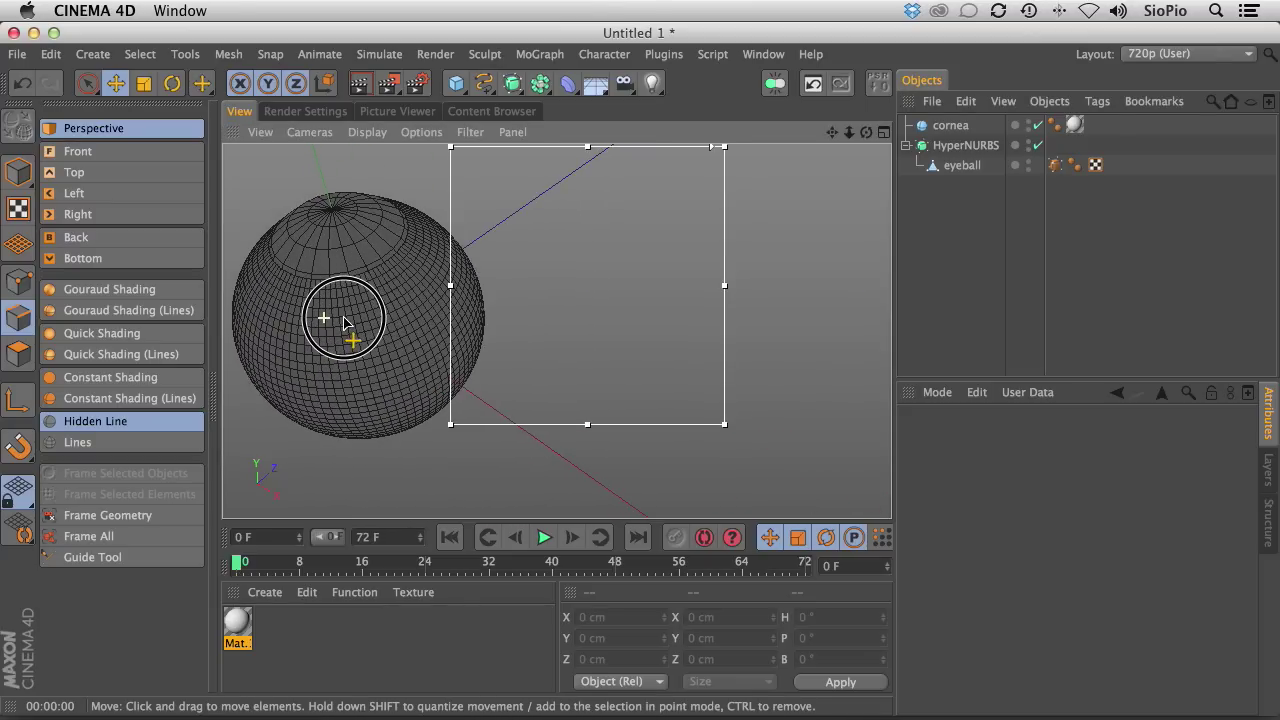
middle_click_drag(359, 335, 364, 338, "alt")
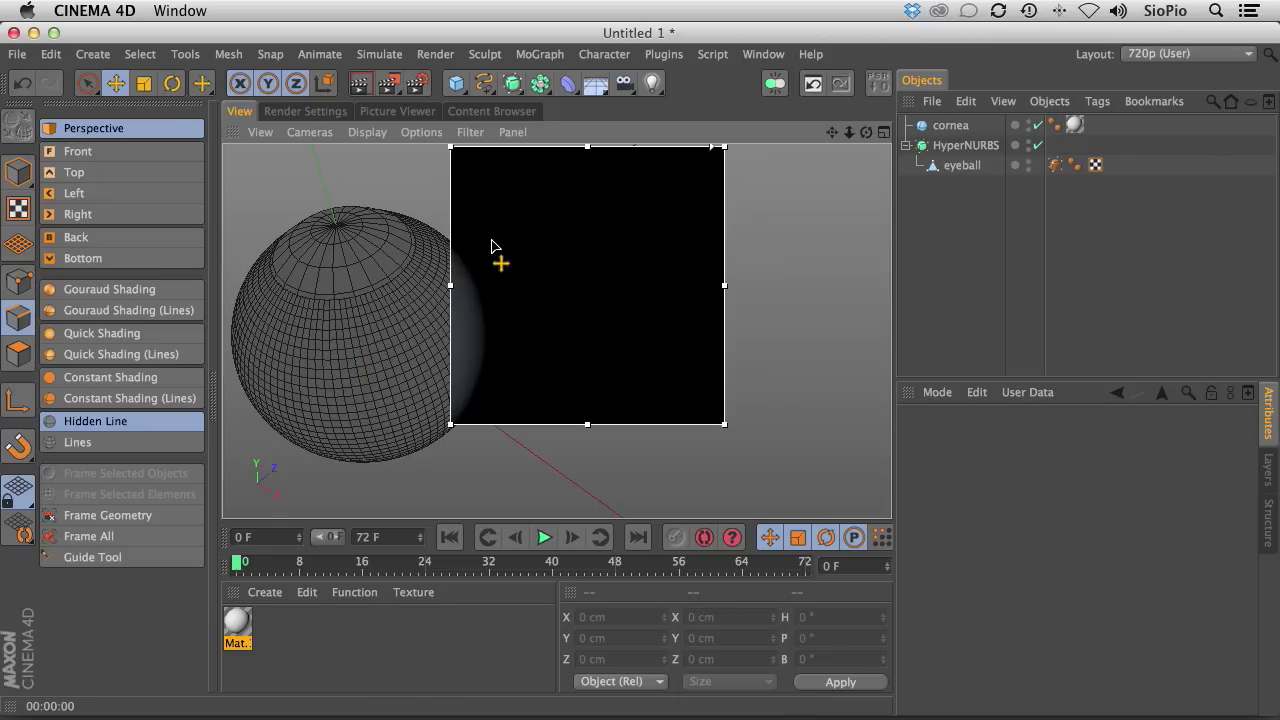
left_click_drag(530, 147, 306, 170)
left_click_drag(359, 448, 358, 484)
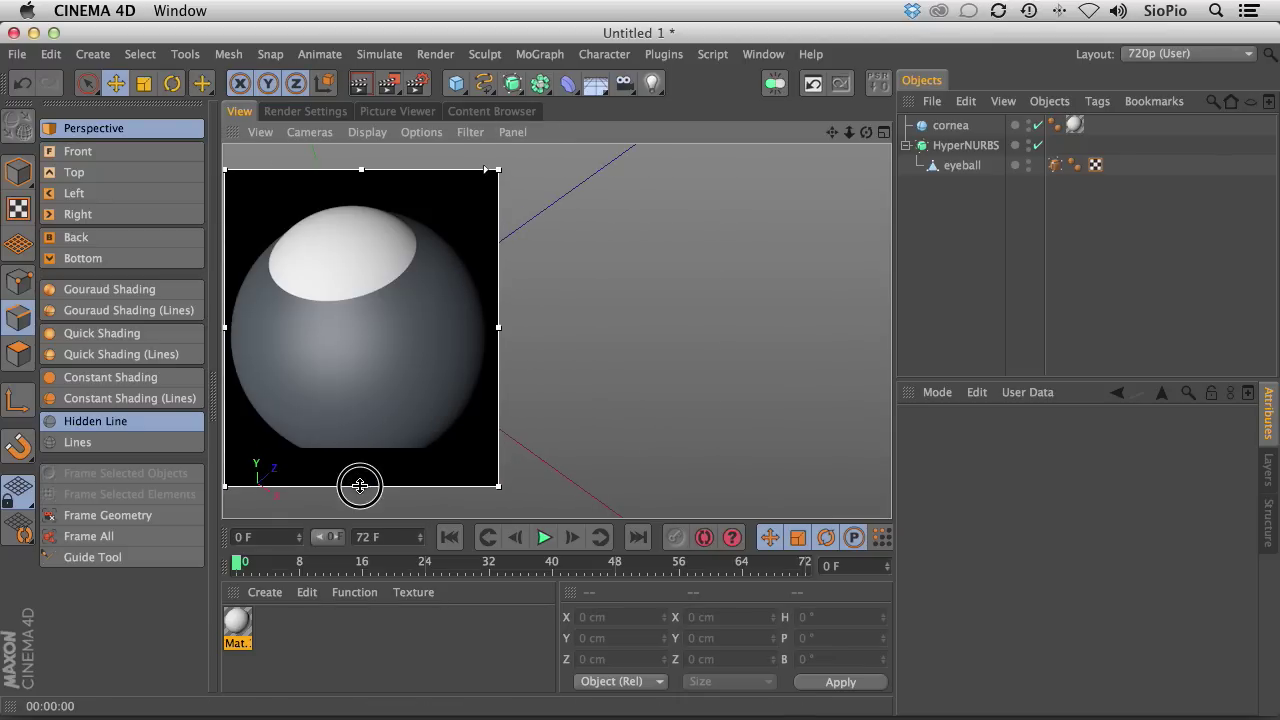
Rename the Mat.1 material as cornea and set its Color brightness to 0%.
double_click(238, 622)
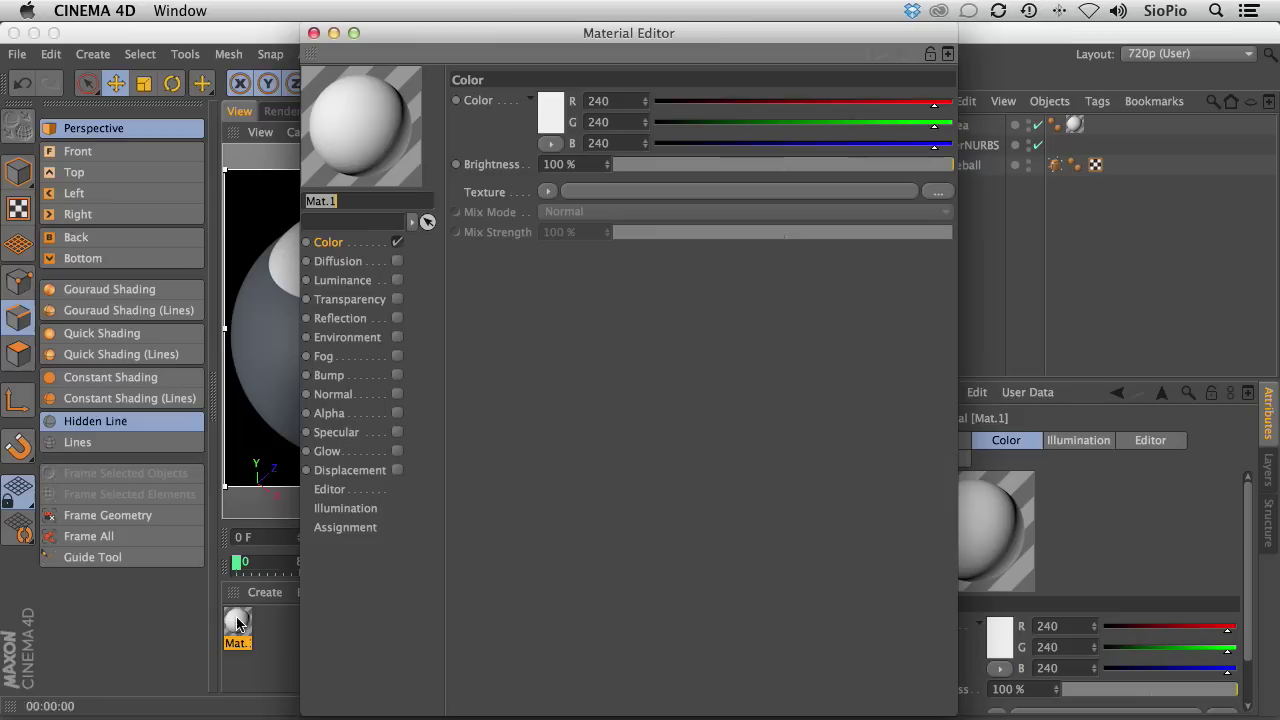
left_click_drag(516, 40, 723, 8)
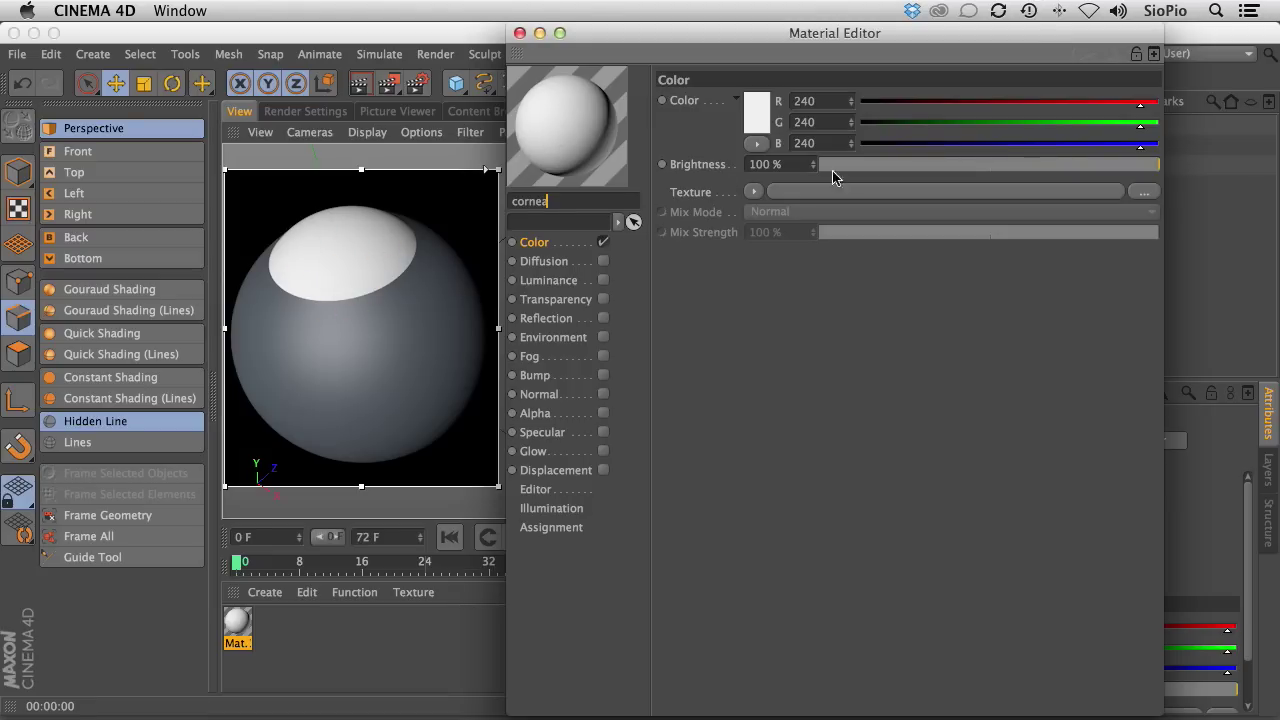
left_click_drag(840, 164, 822, 164)
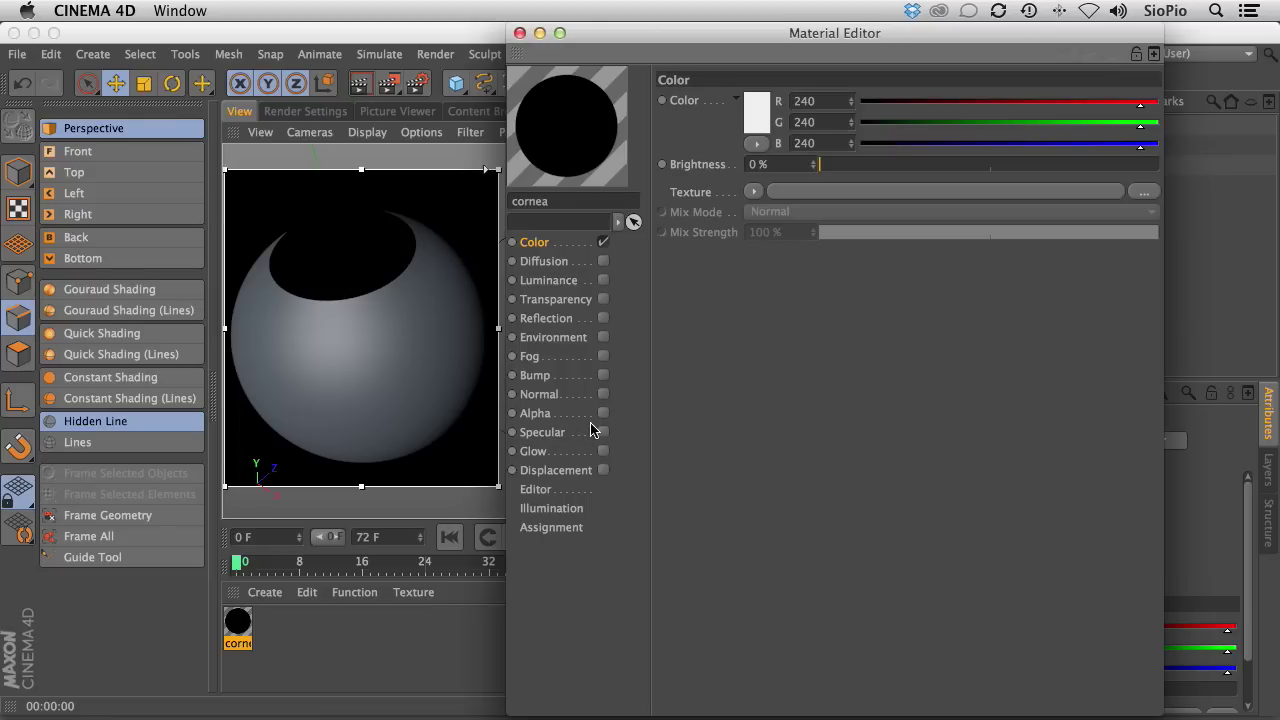
Enable the cornea material's Luminance channel with a Lumas effect shader as texture and open the shader's properties.
left_click(603, 283)
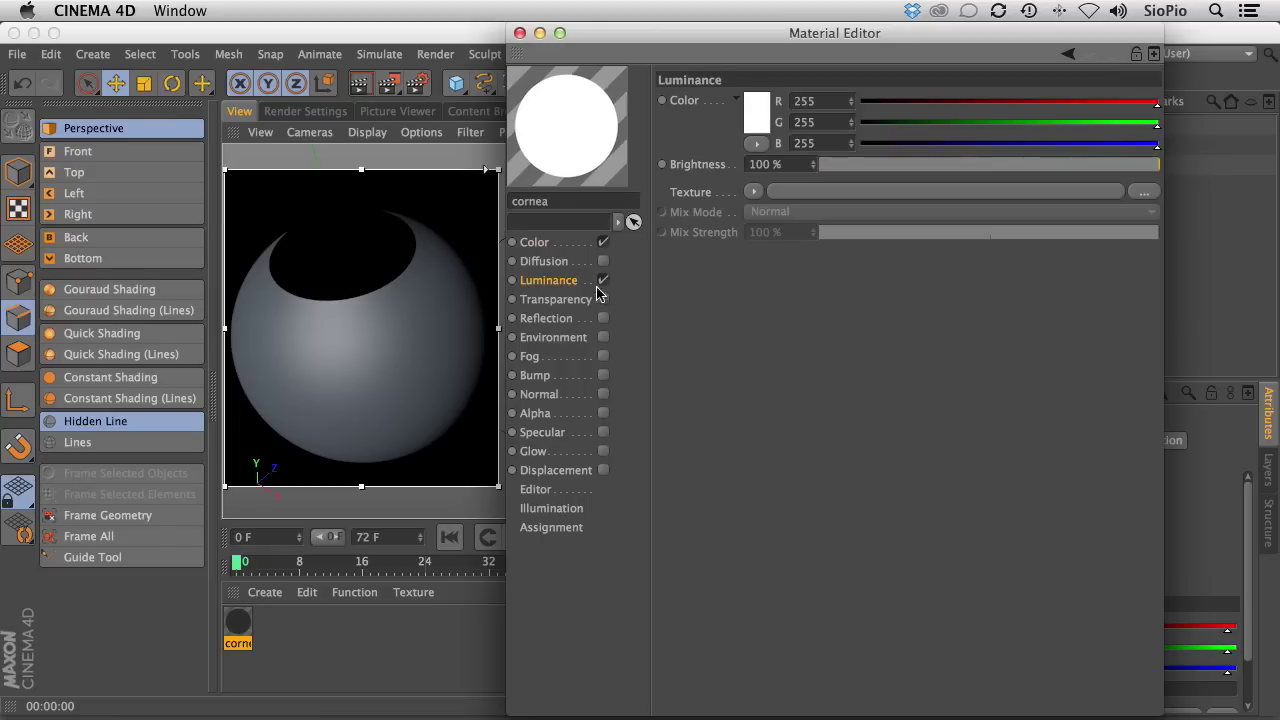
left_click(752, 192)
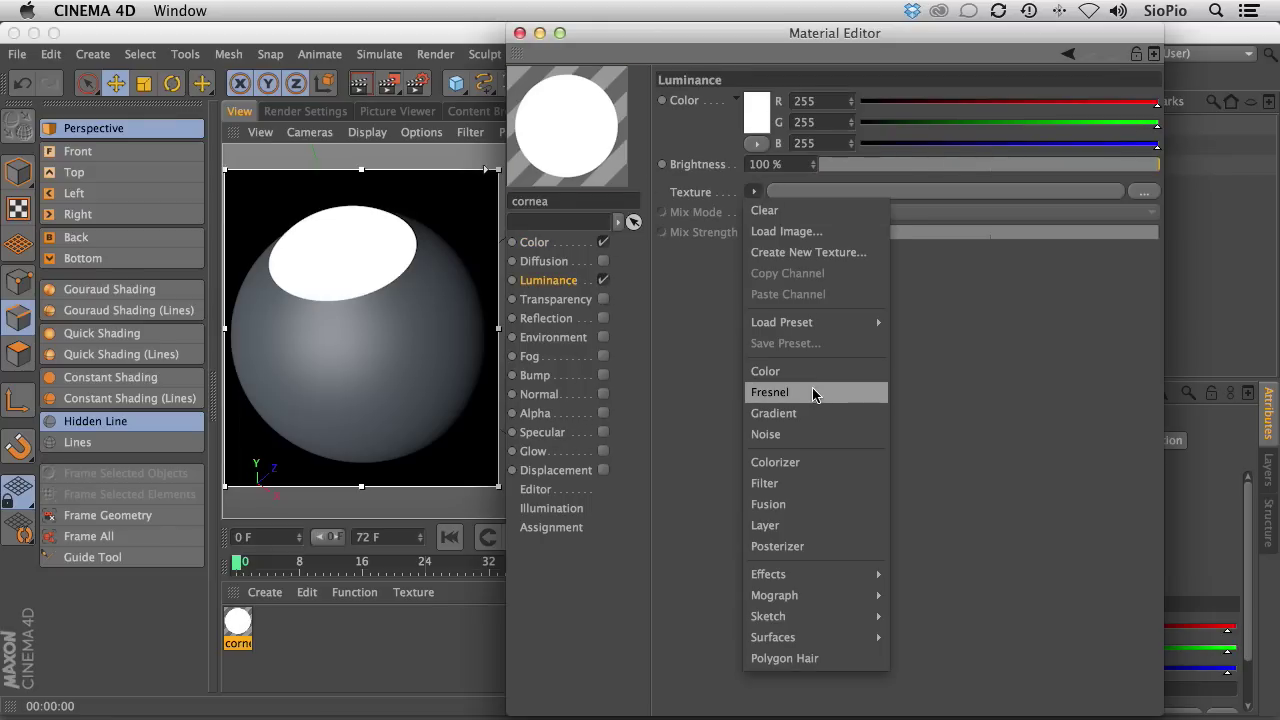
mouse_move(826, 576)
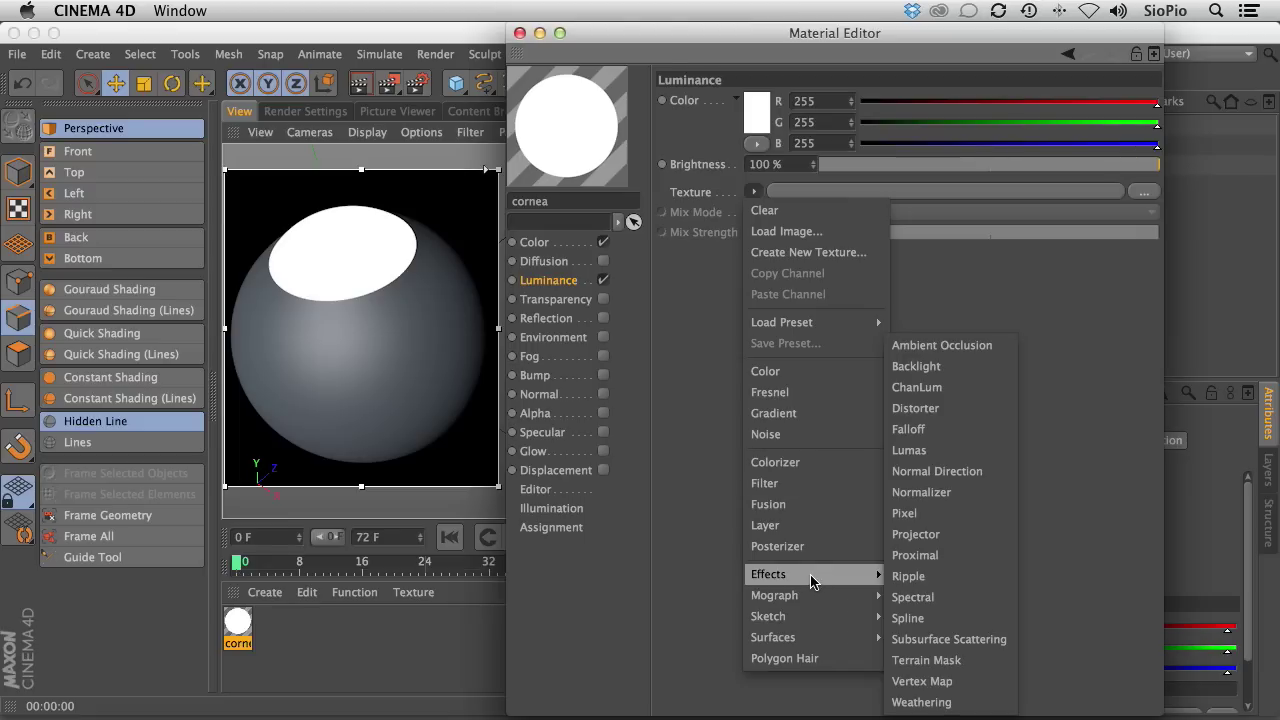
left_click(912, 450)
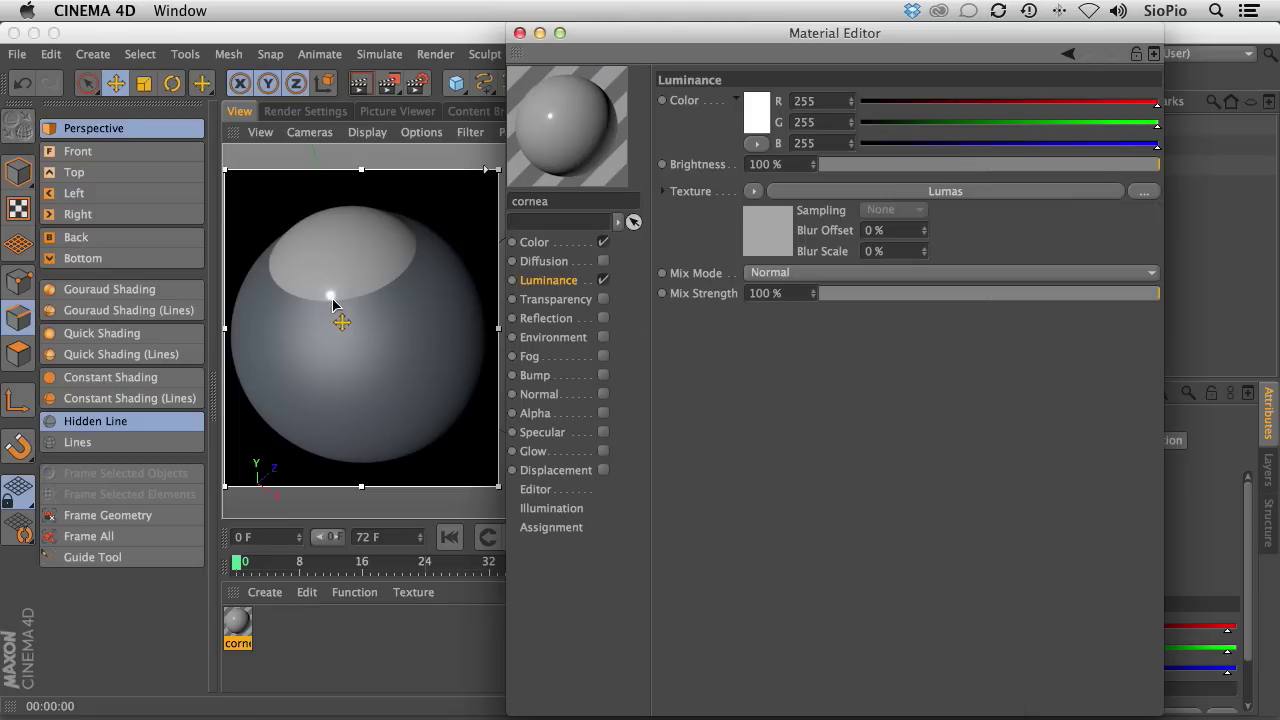
left_click(773, 230)
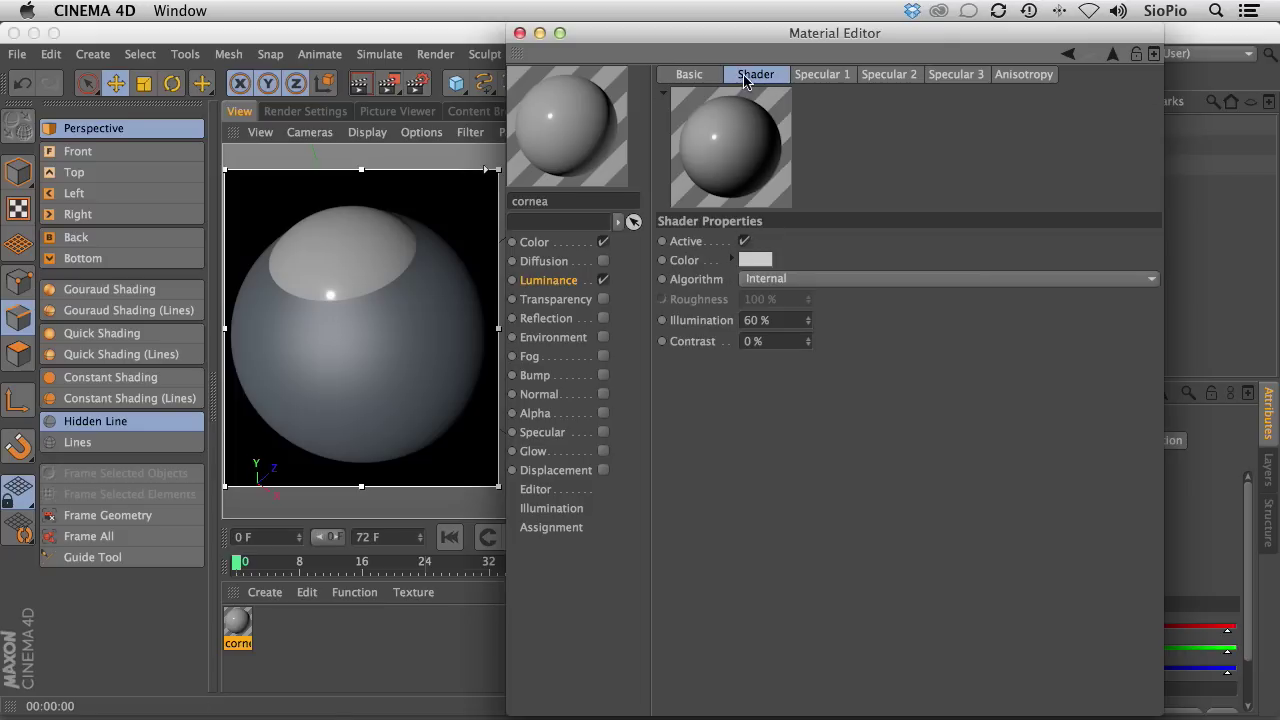
Deactivate the Lumas shader's base shading in the cornea material and go through its three specular settings.
left_click(743, 241)
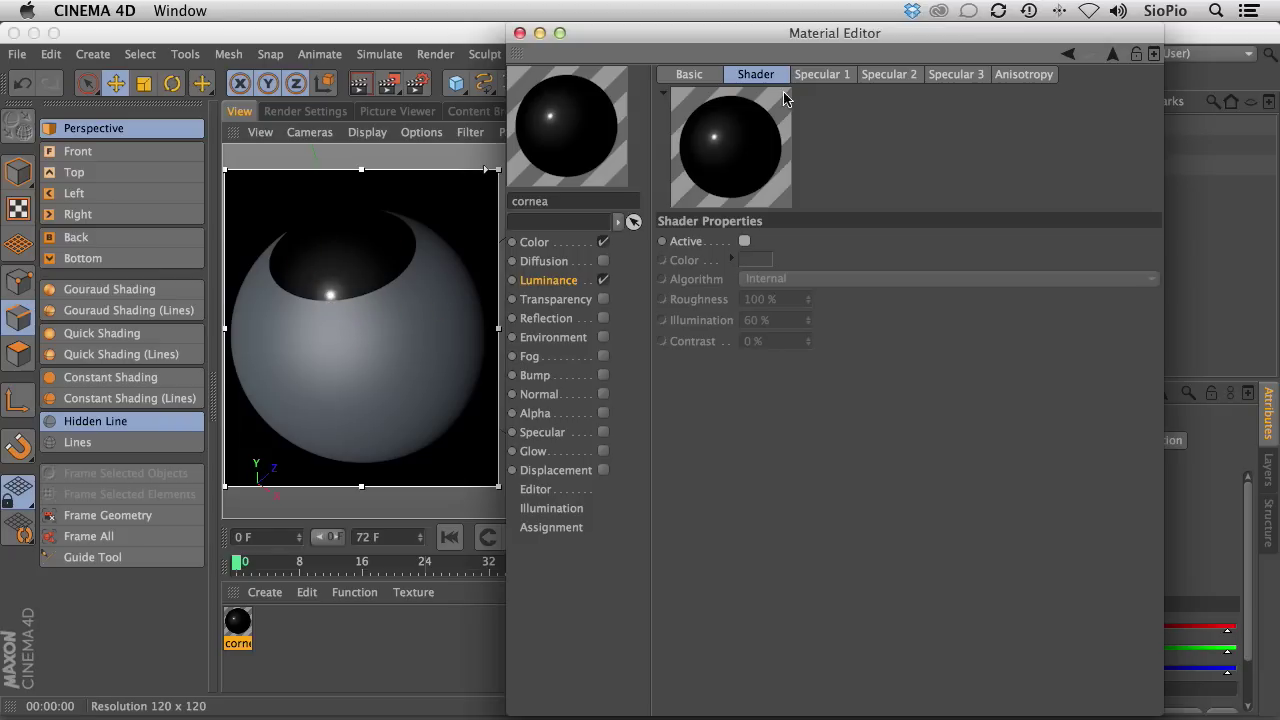
left_click(825, 78)
left_click(893, 78)
left_click(952, 78)
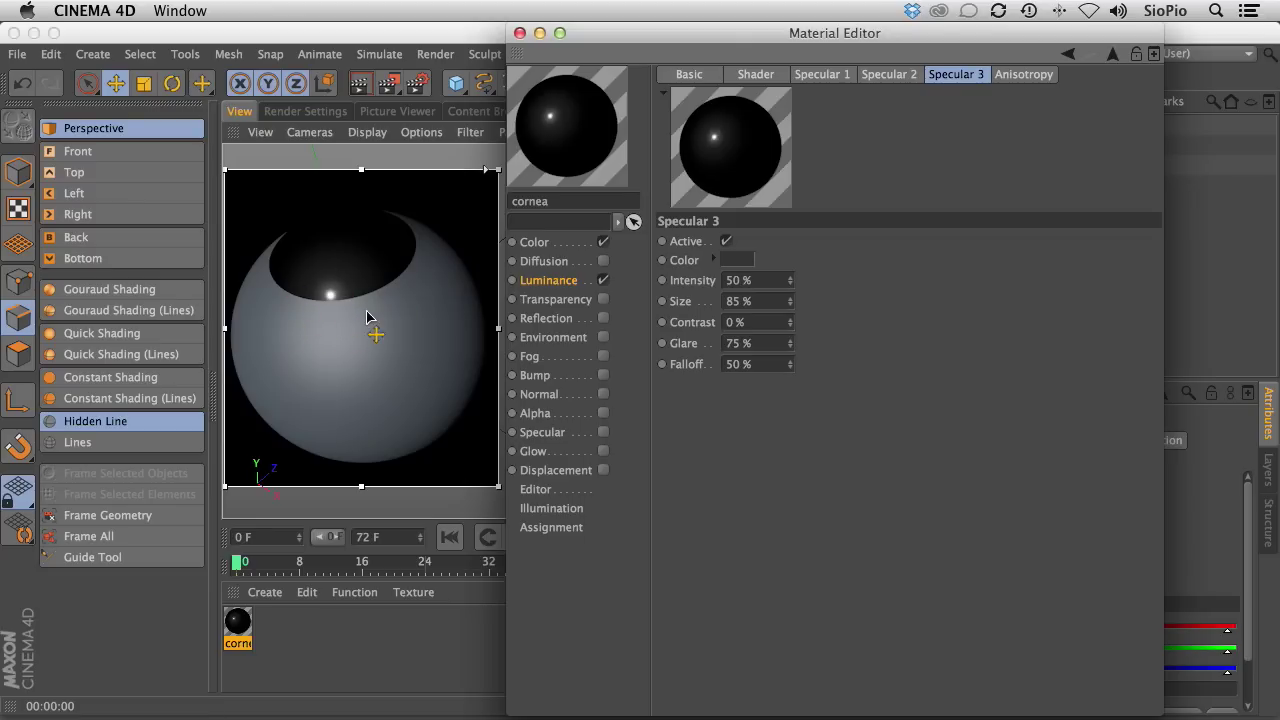
Try the Lumas shader's Anisotropy on the cornea material and switch it off again.
left_click(1008, 78)
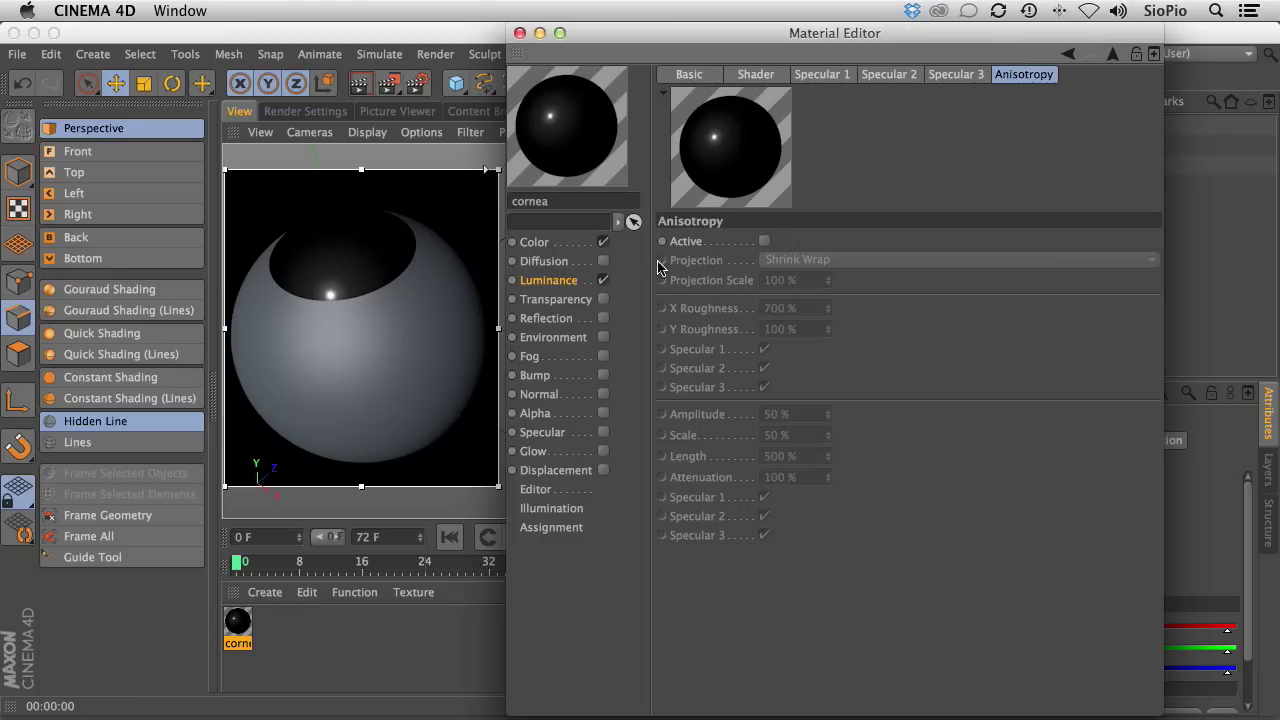
left_click(765, 243)
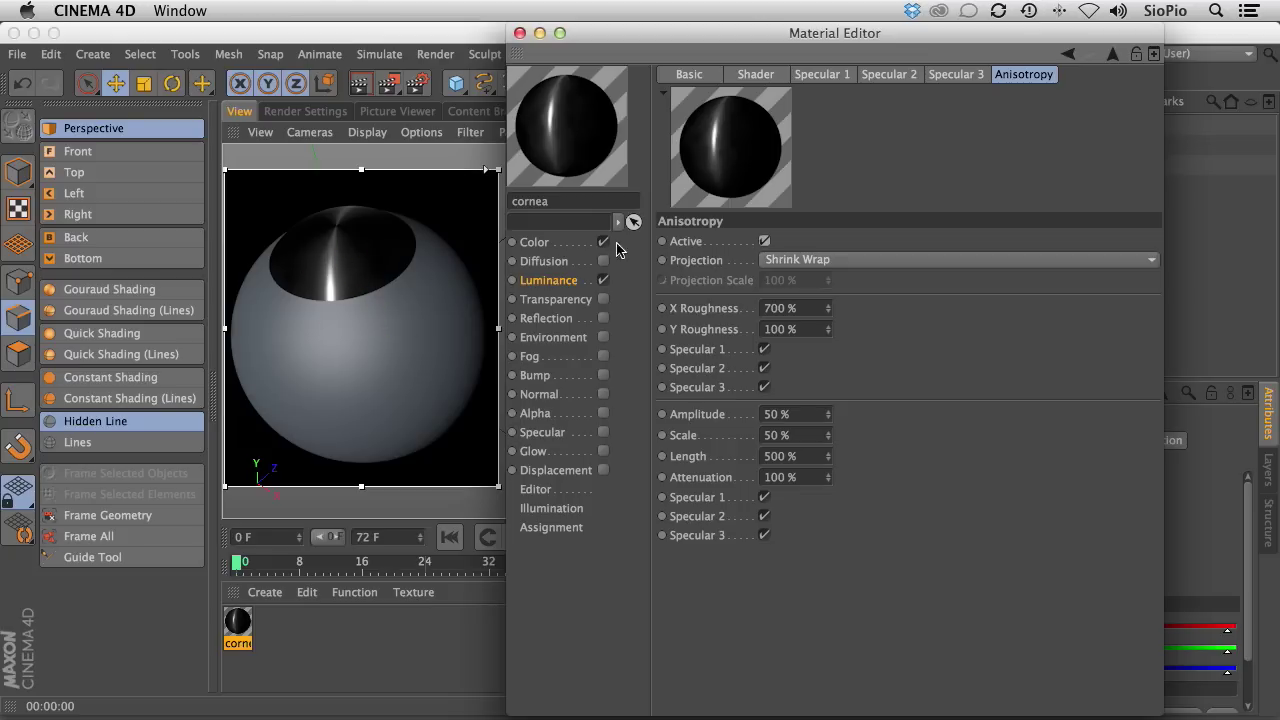
left_click(765, 243)
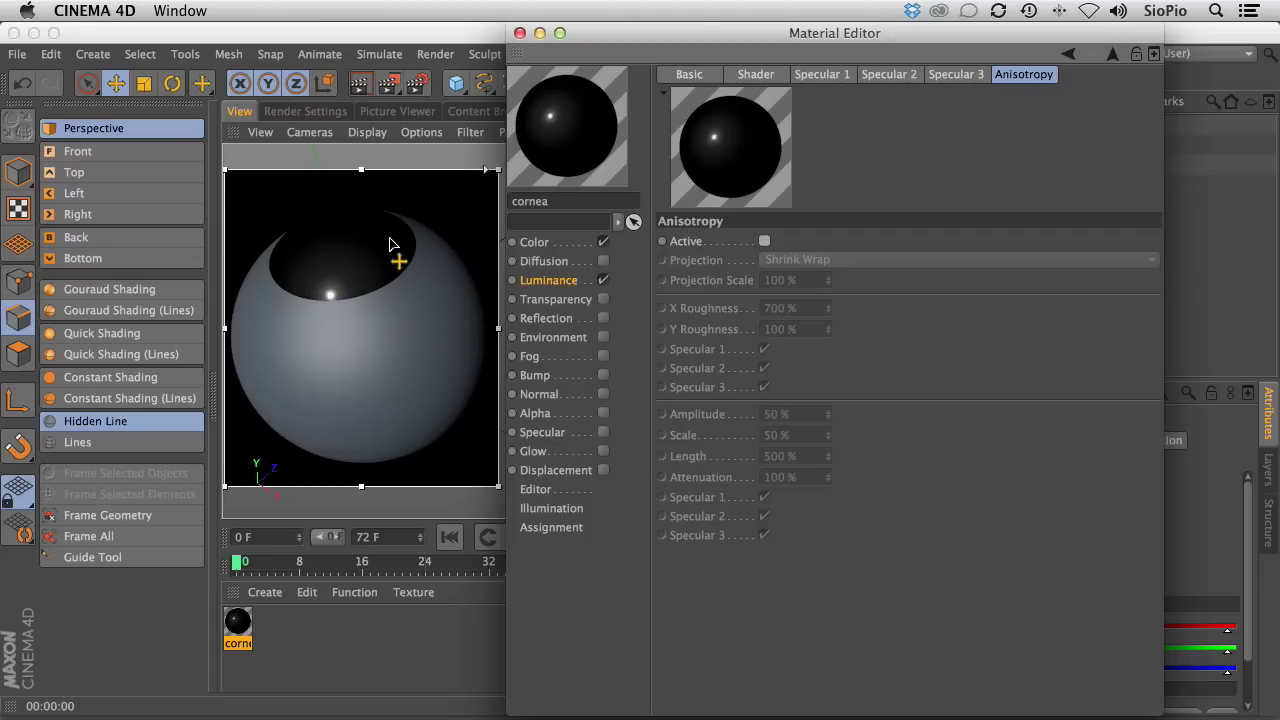
Enable the cornea material's Transparency channel.
left_click(603, 300)
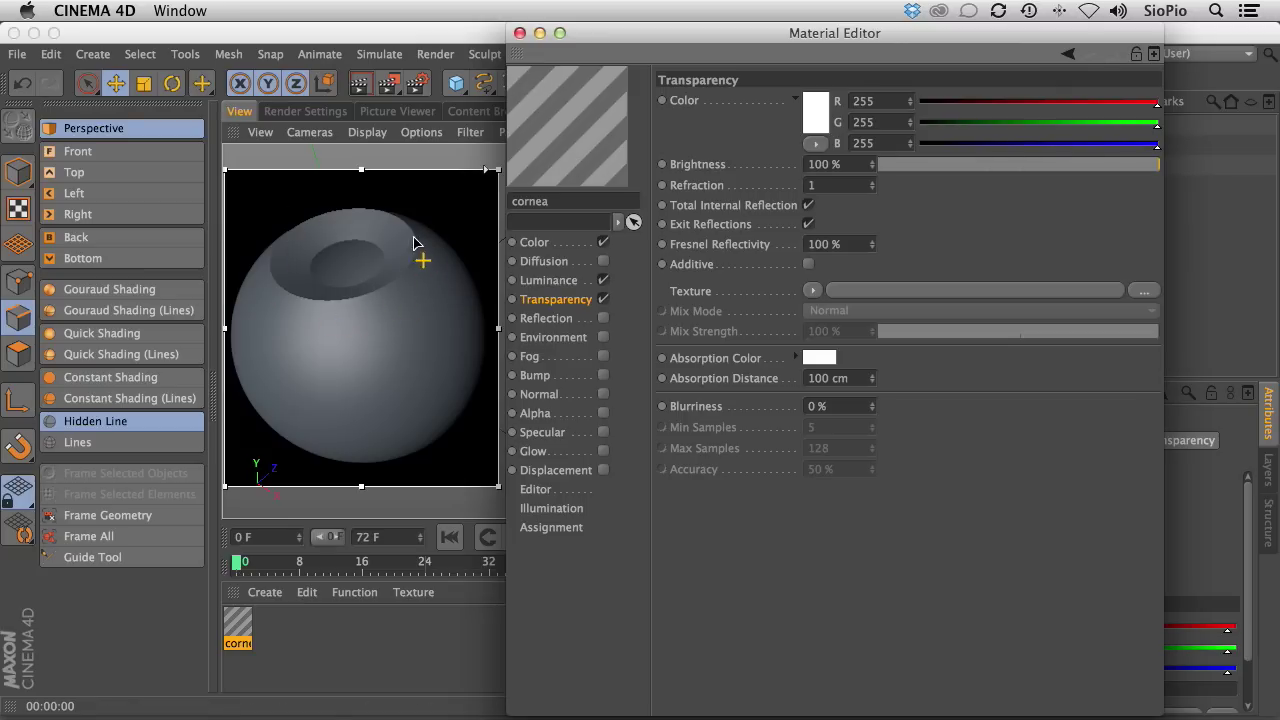
Set the render anti-aliasing to Best with a 2x2 minimum level and Catmull filter, and return to the viewport.
left_click(290, 112)
left_click(288, 234)
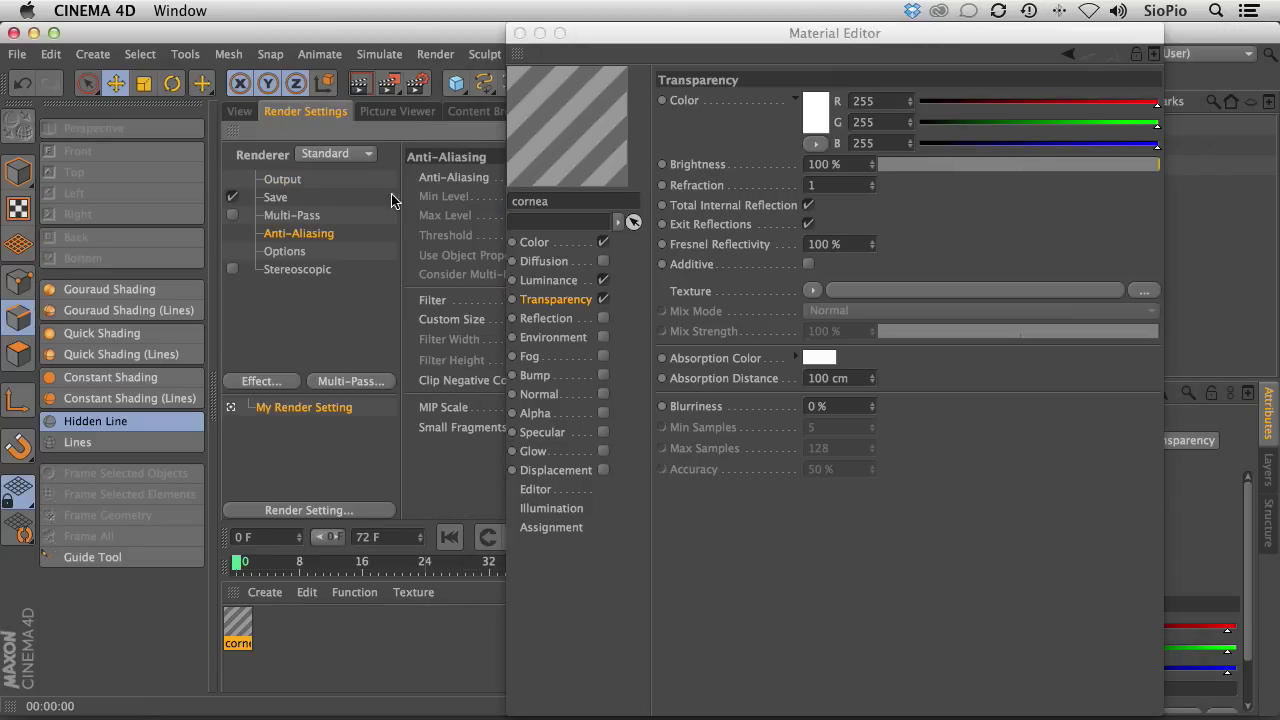
left_click_drag(567, 36, 740, 12)
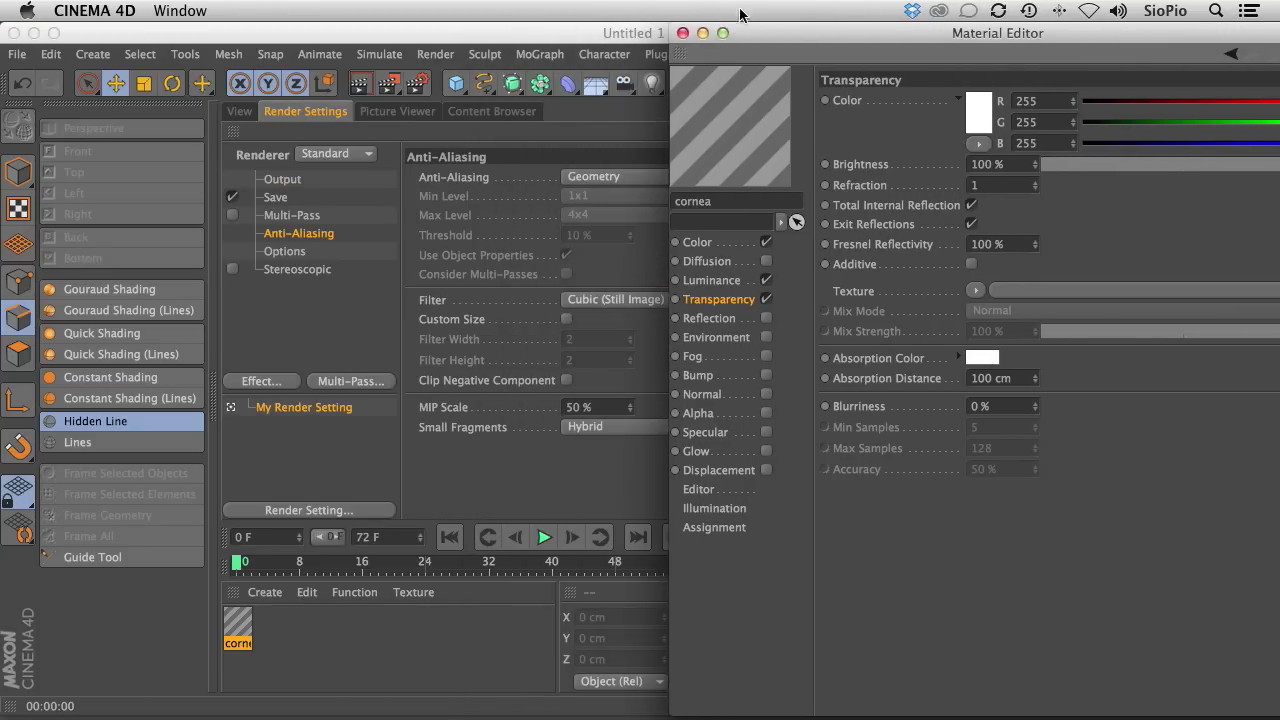
left_click(594, 178)
left_click(590, 238)
left_click(582, 196)
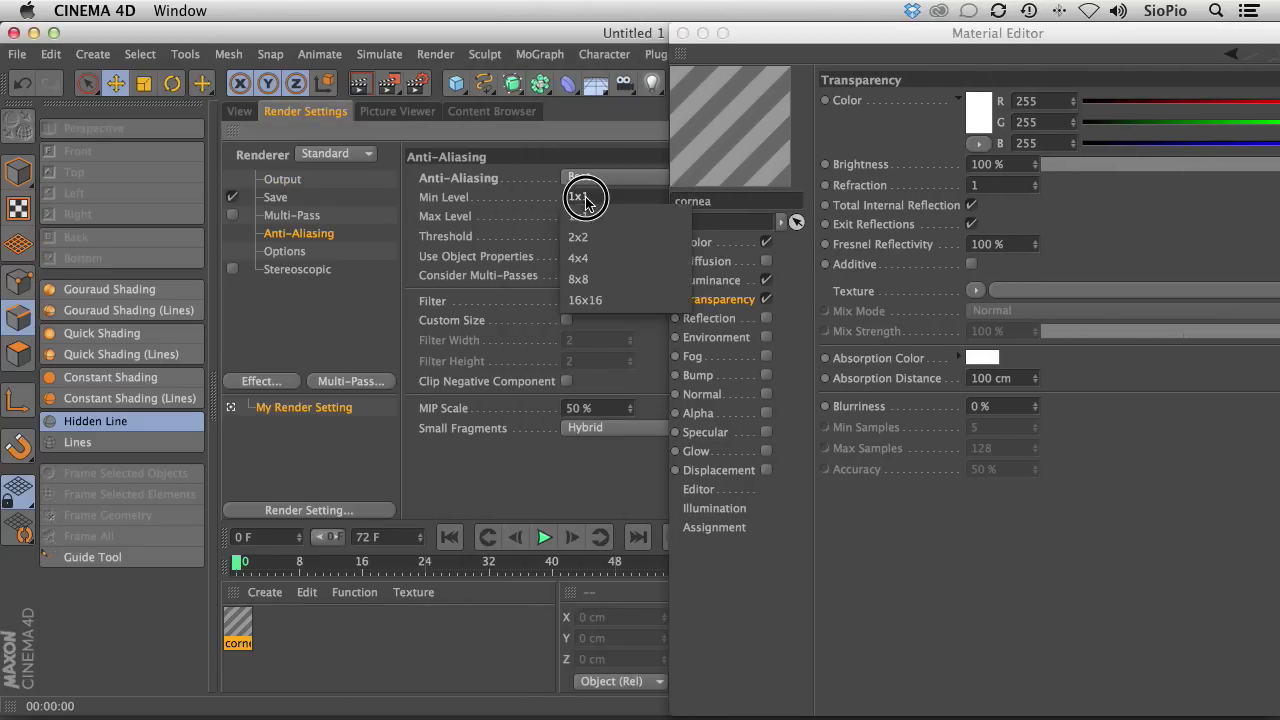
left_click(587, 236)
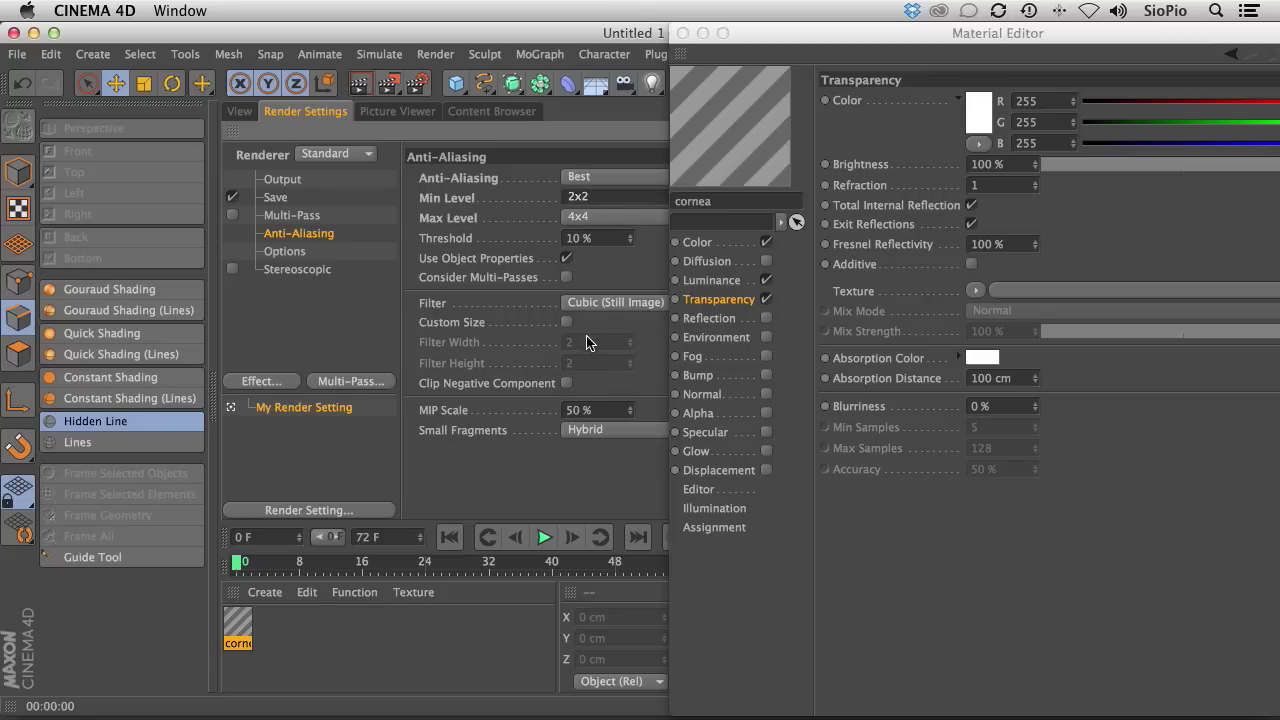
left_click_drag(590, 303, 579, 451)
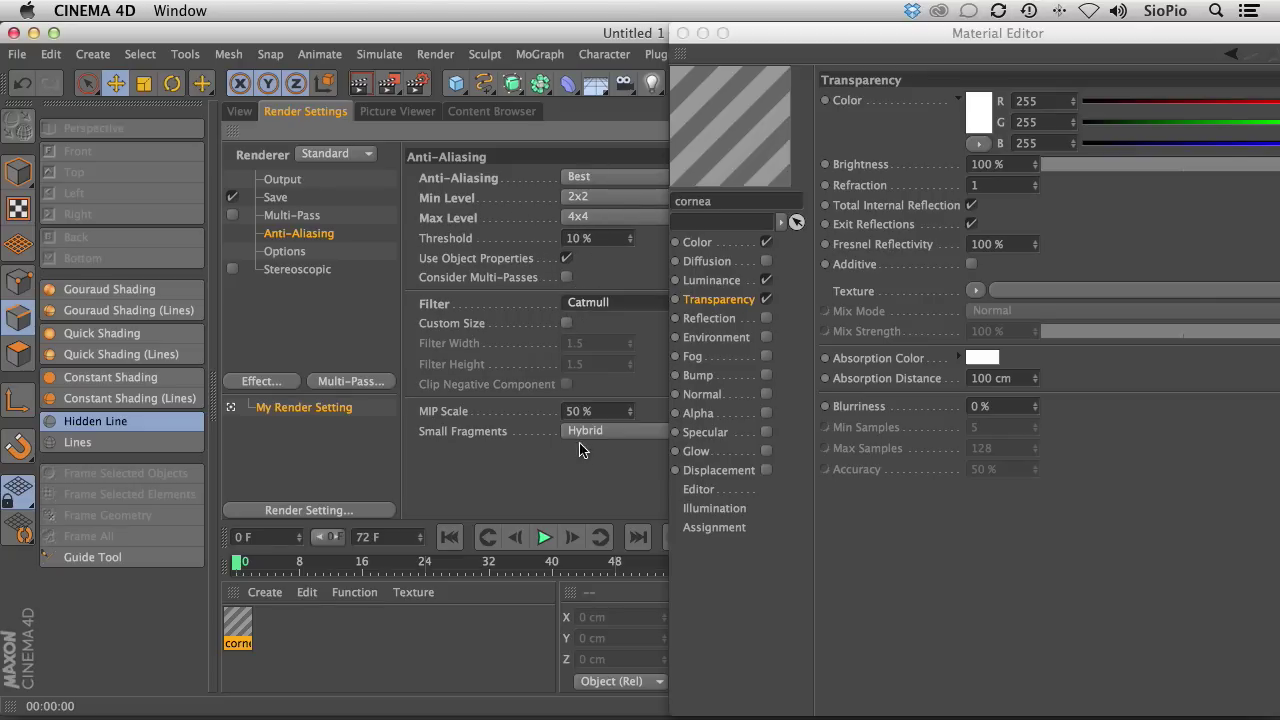
left_click(242, 111)
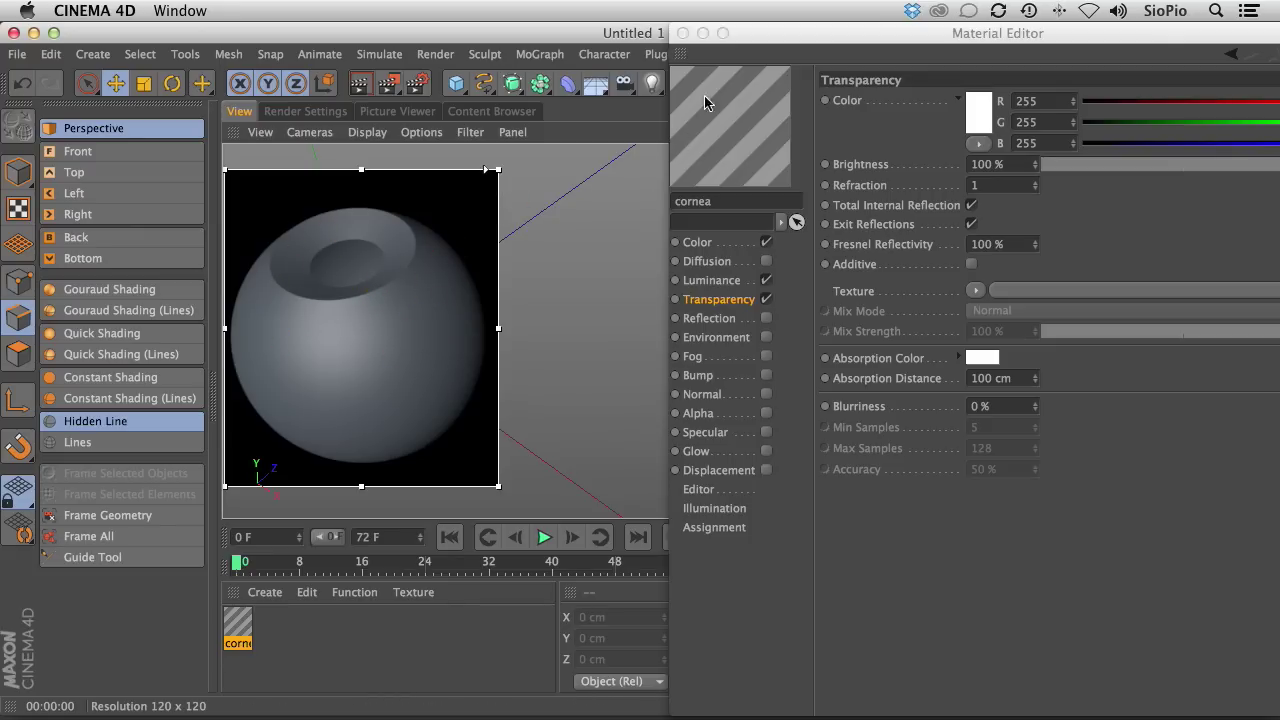
left_click_drag(767, 33, 609, 4)
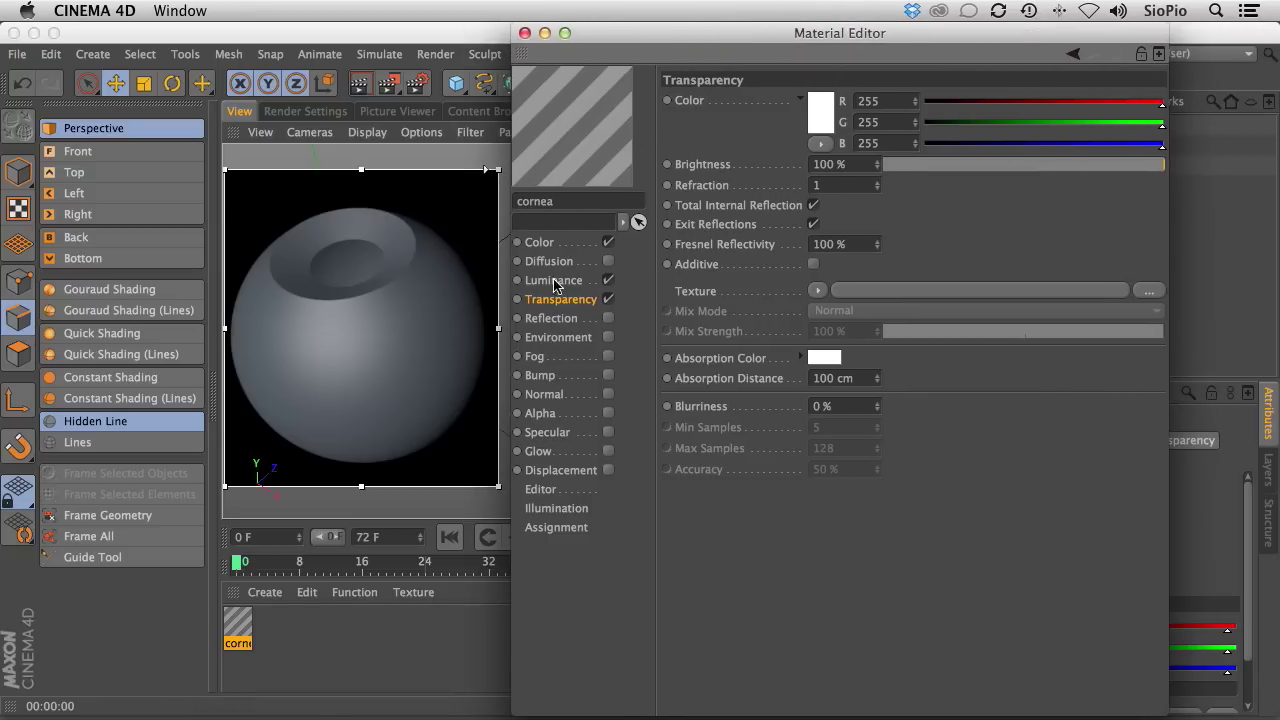
Compare the cornea with Transparency off and on, and try a refraction of 1.33.
left_click(608, 300)
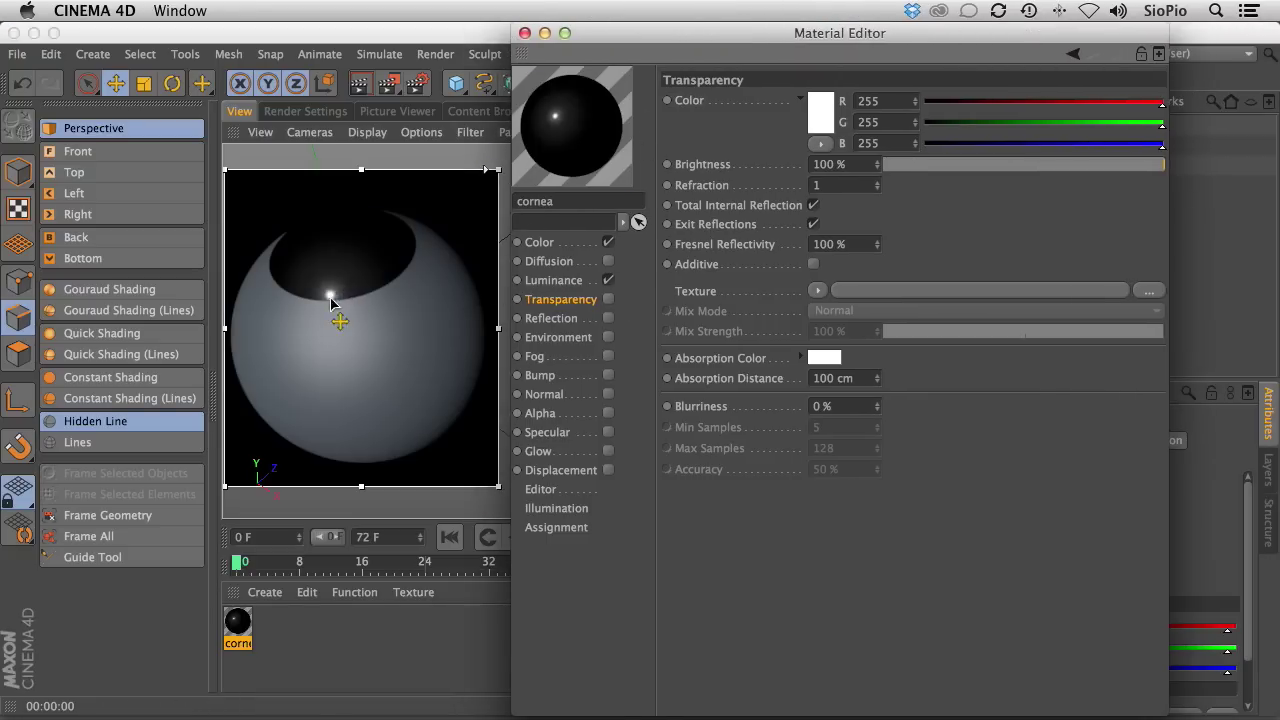
left_click(608, 300)
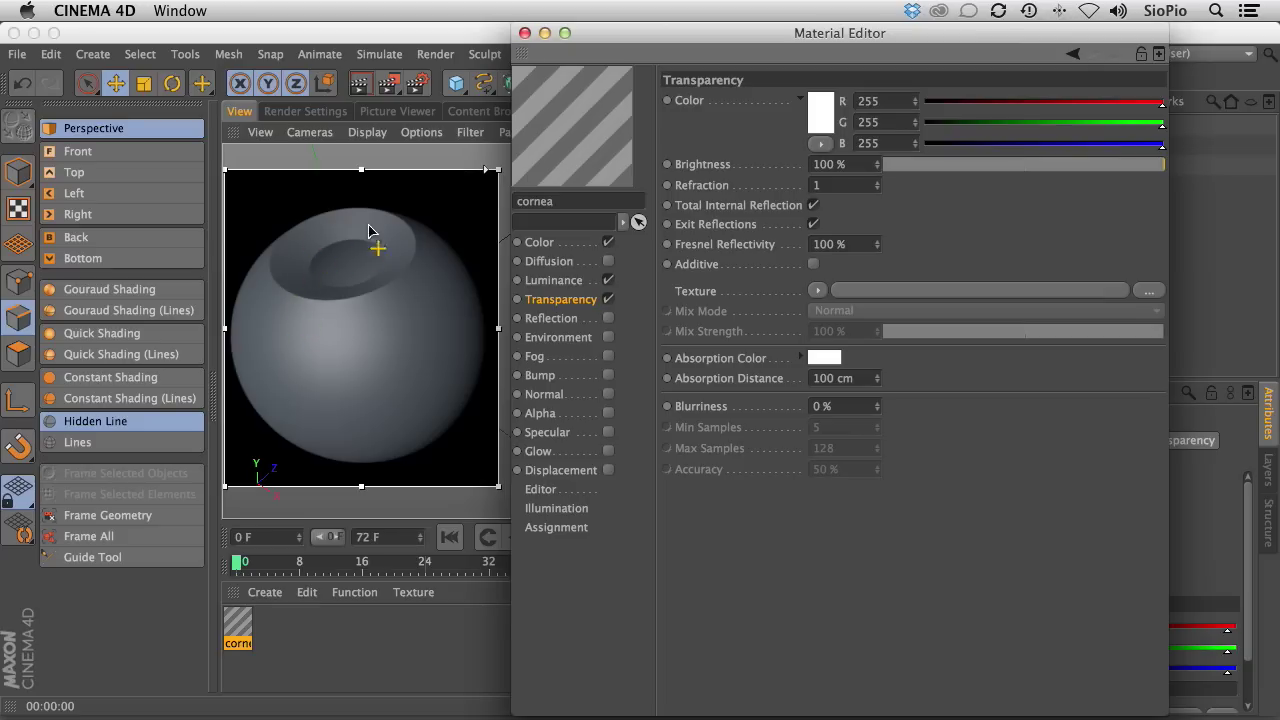
left_click(837, 187)
type("1.33")
key("Return")
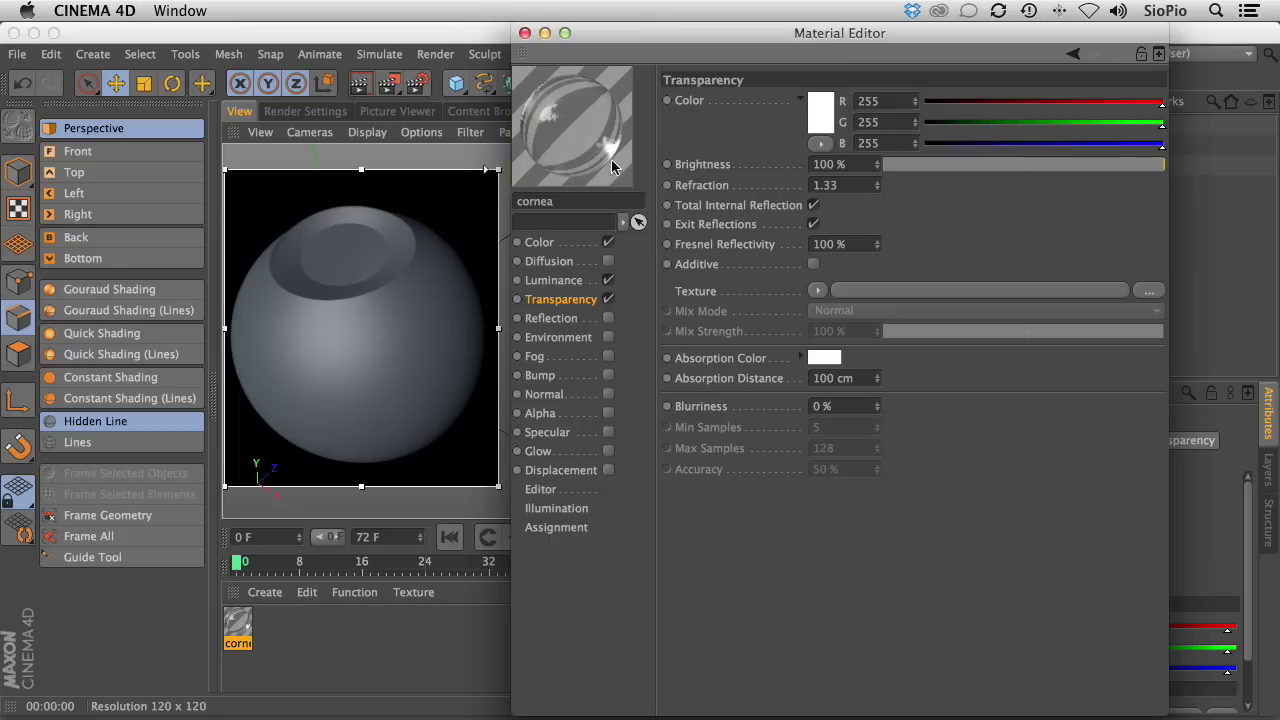
Set the cornea's transparency refraction to 1.02, make it additive and lower its brightness to 90%.
left_click_drag(823, 187, 857, 187)
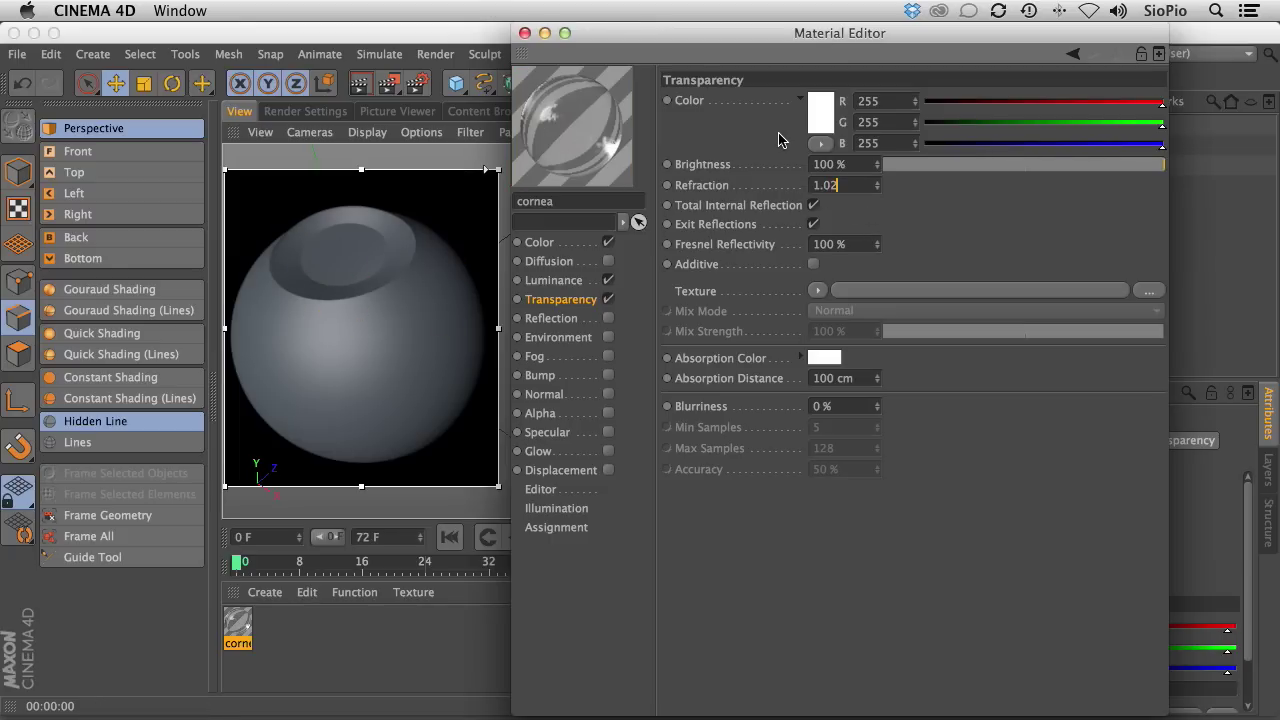
type("02")
key("Return")
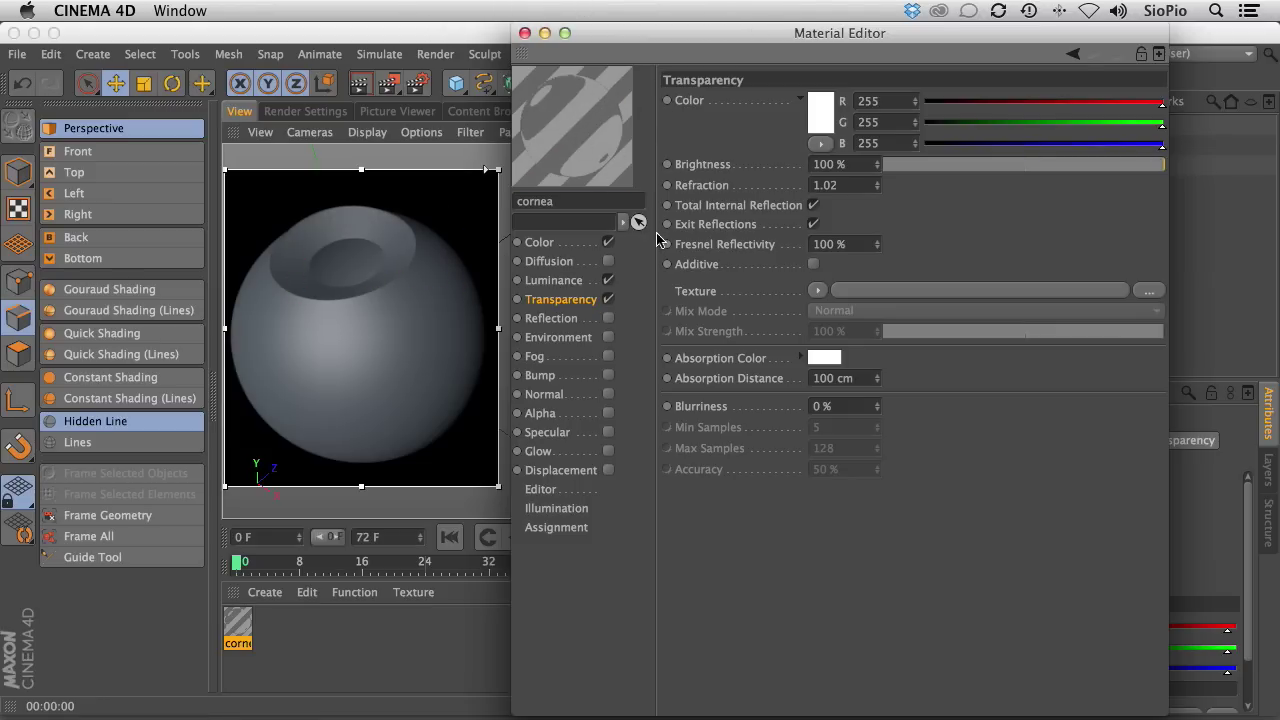
left_click(813, 264)
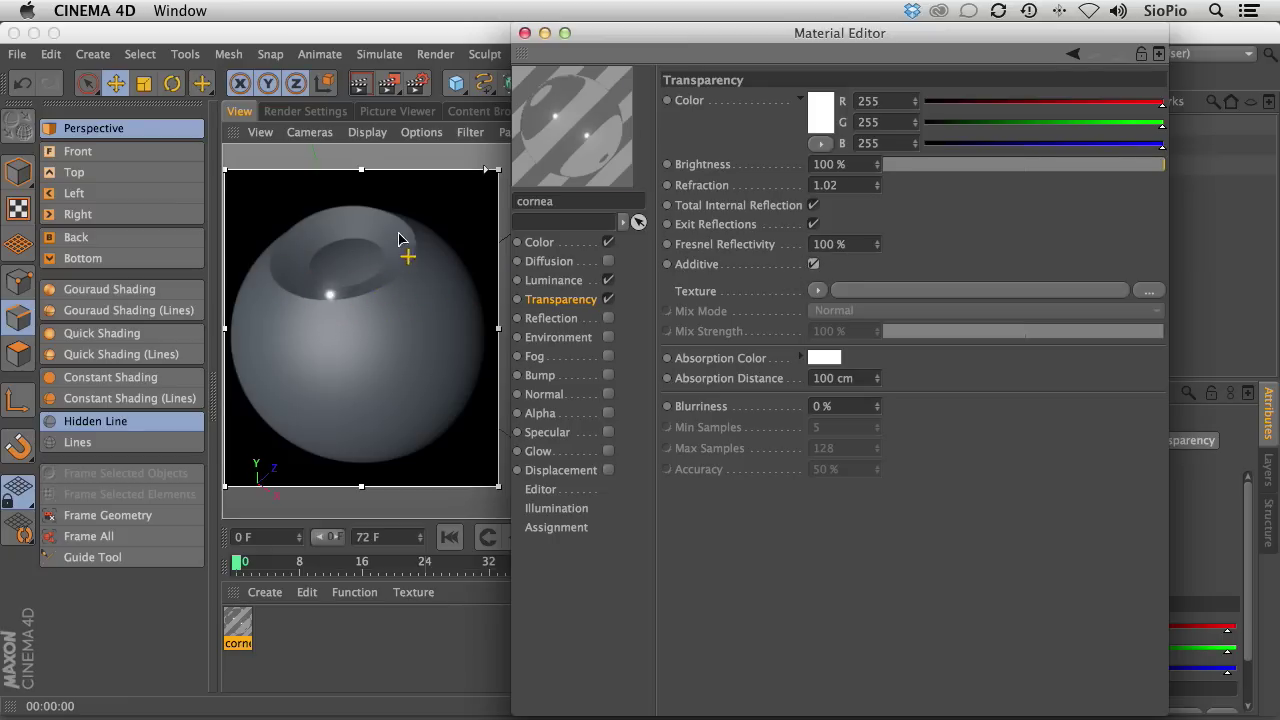
left_click_drag(1147, 170, 1138, 167)
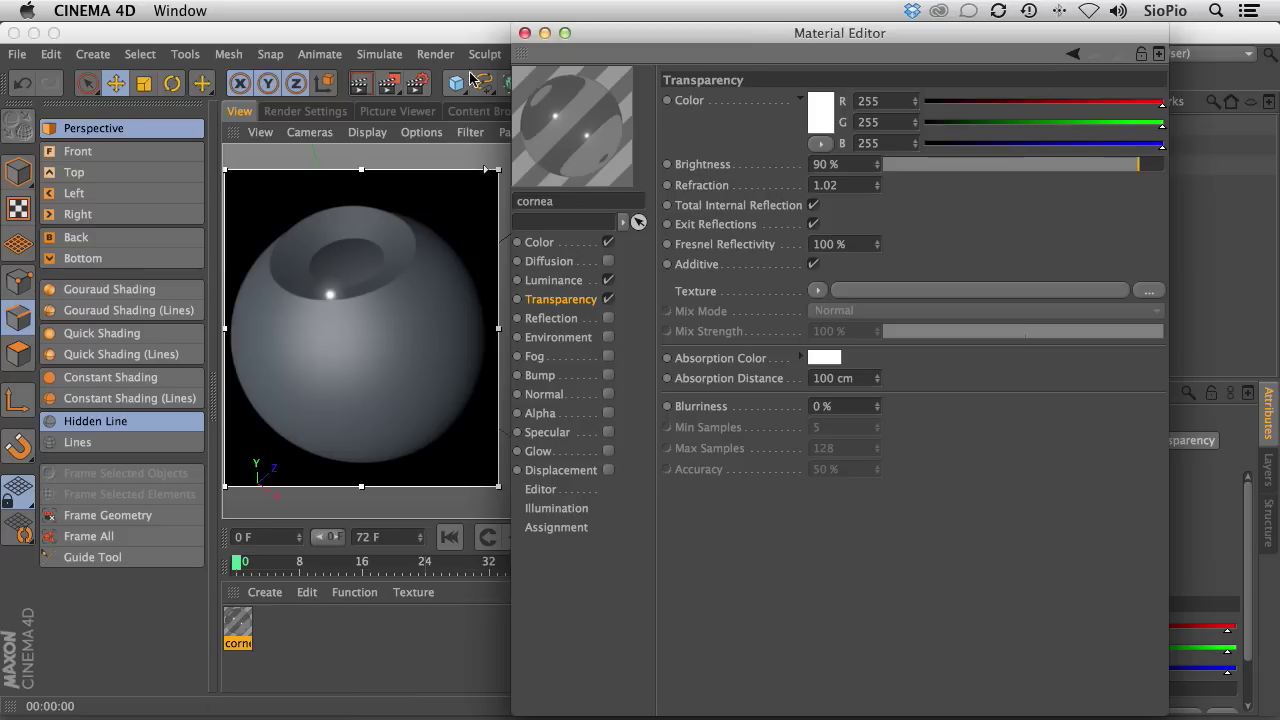
Enable the cornea material's Reflection channel with a Fresnel texture and return to the Transparency settings.
left_click(608, 318)
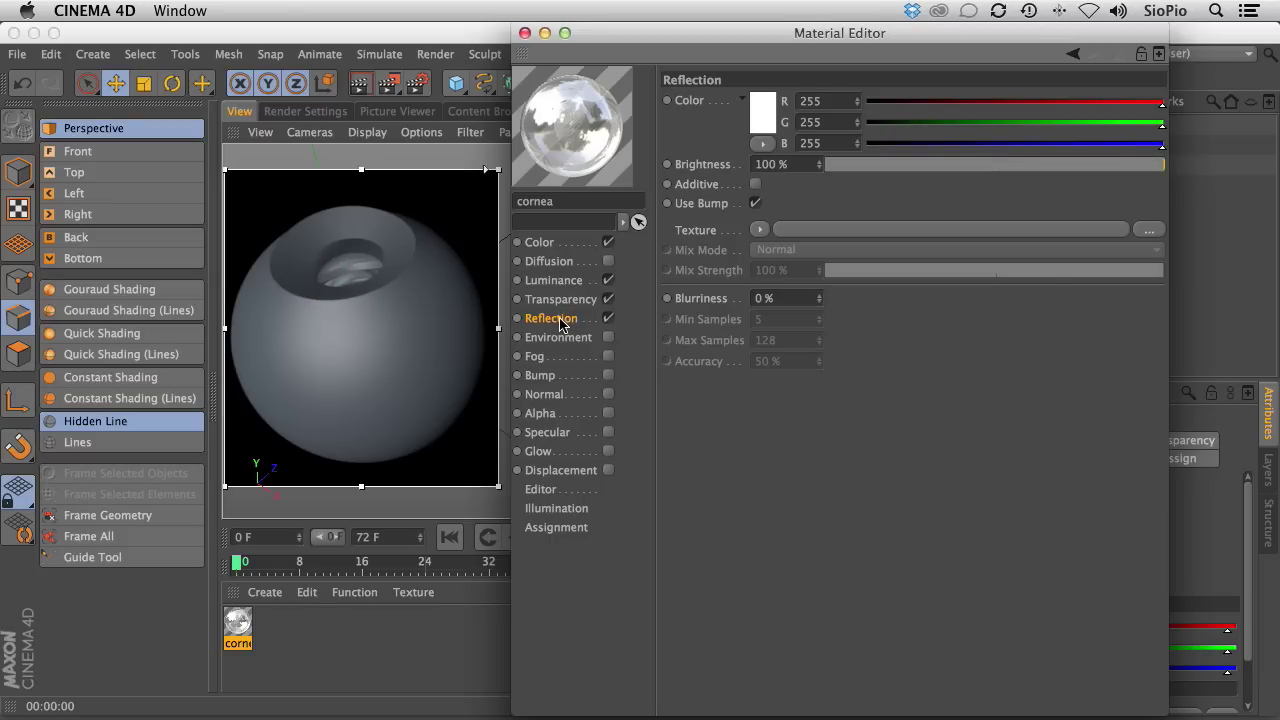
left_click(758, 232)
left_click(808, 429)
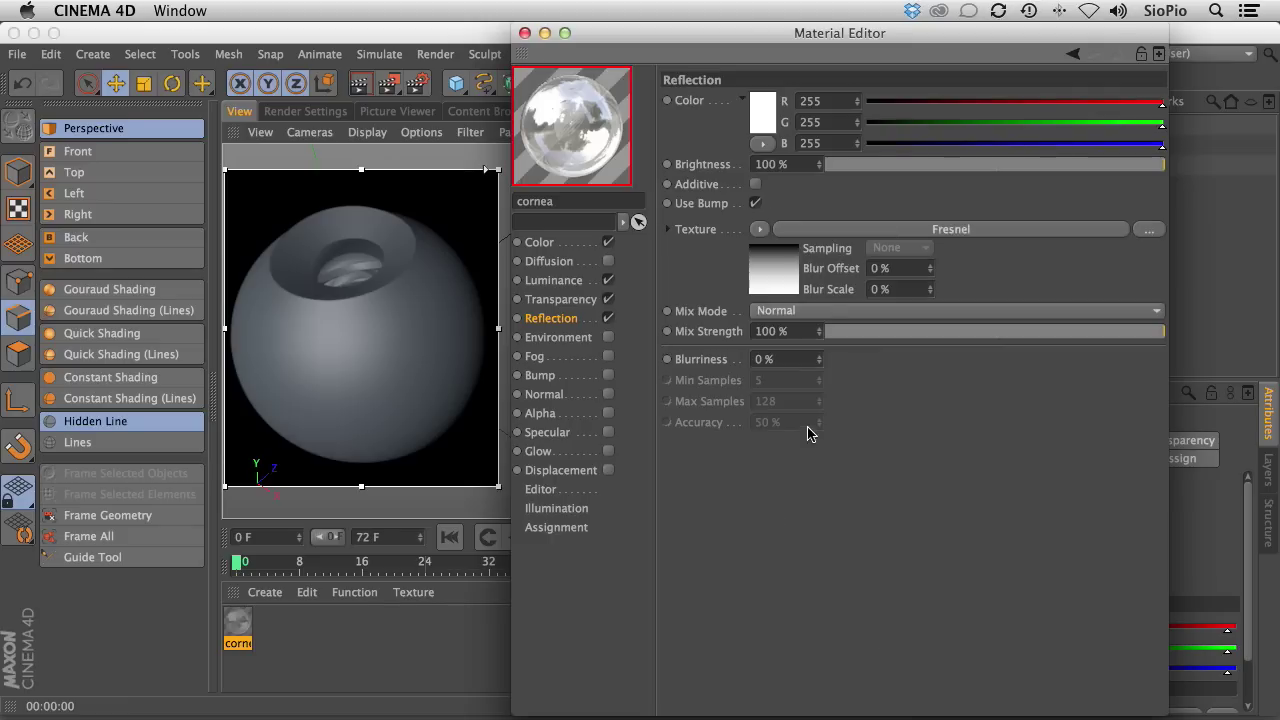
left_click(562, 300)
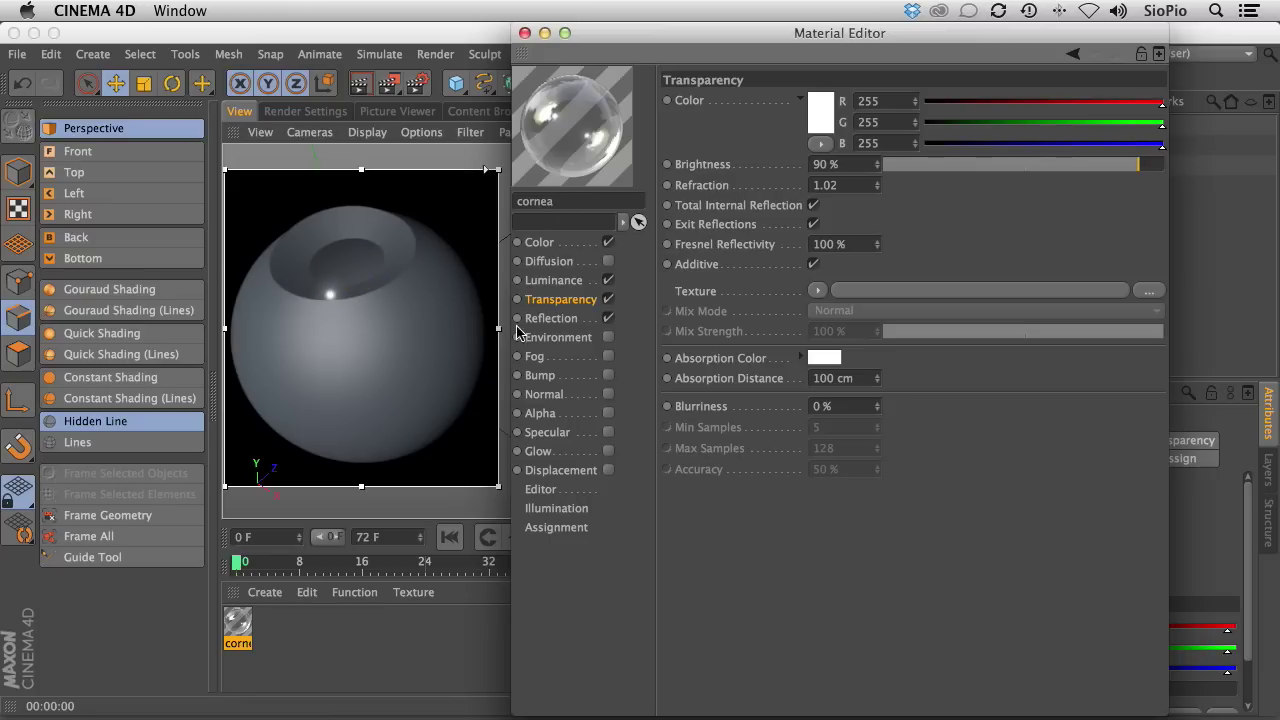
Create a new material named eyeball and assign it to the eyeball object under the HyperNURBS.
left_click(275, 640)
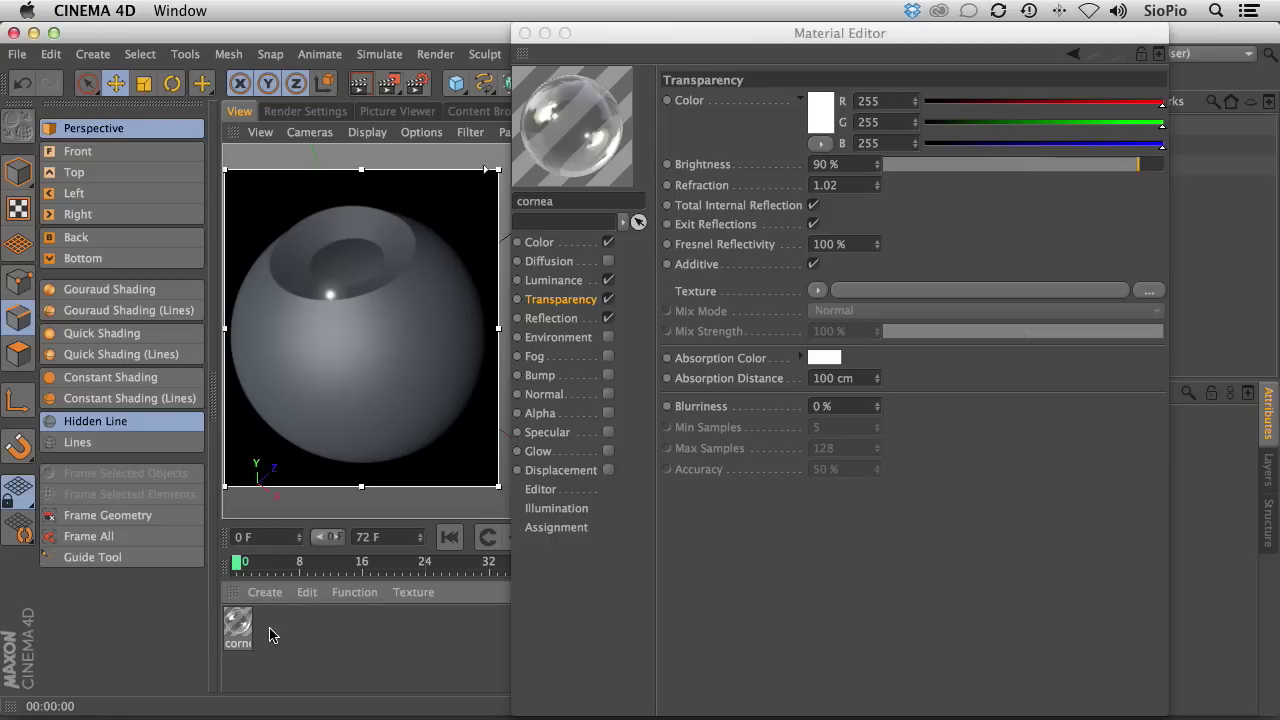
double_click(272, 636)
left_click(554, 205)
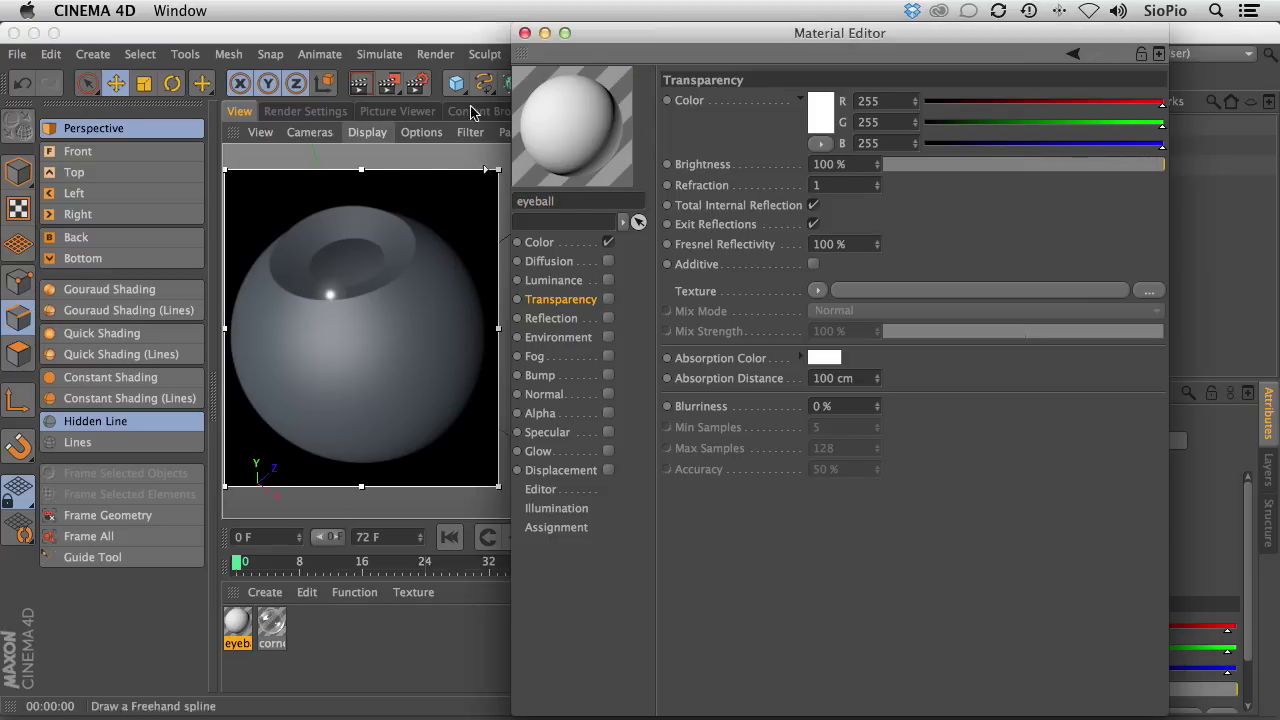
left_click_drag(608, 34, 603, 536)
mouse_move(230, 640)
left_mouse_down()
mouse_move(649, 401)
mouse_move(962, 166)
left_mouse_up()
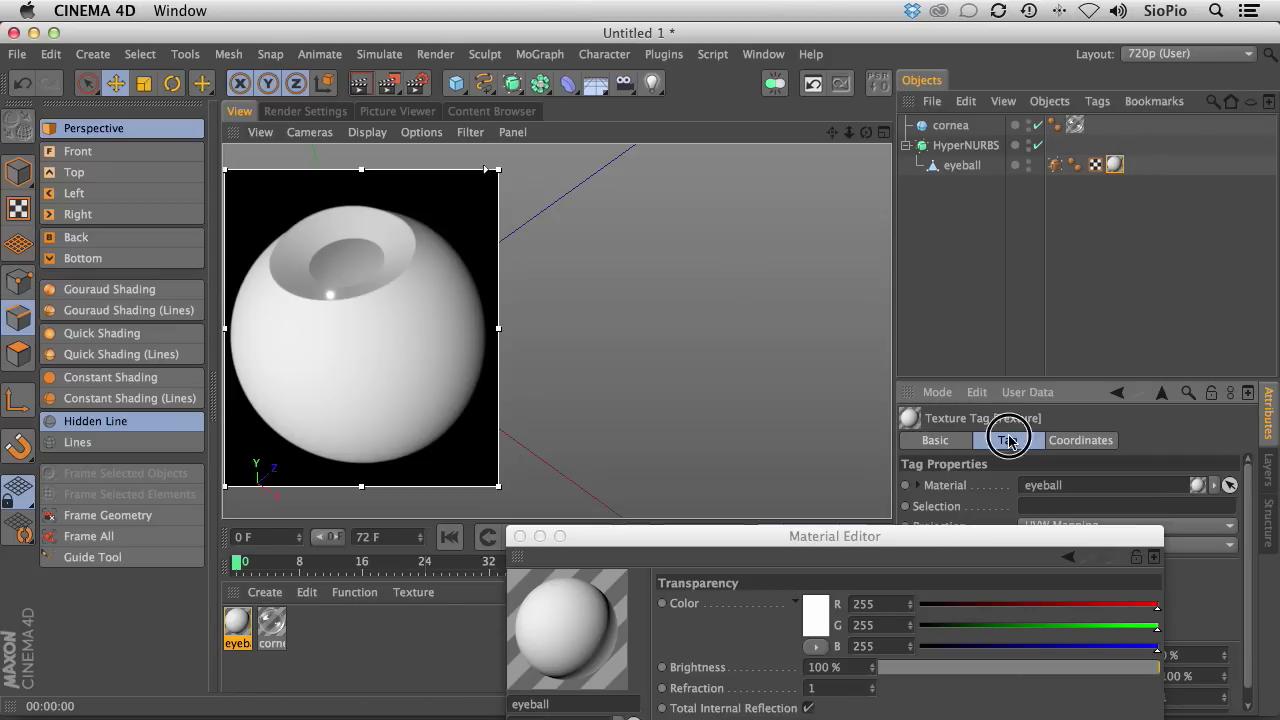
Set the eyeball texture tag's Side to Front and uncover the render region.
left_click_drag(980, 537, 705, 331)
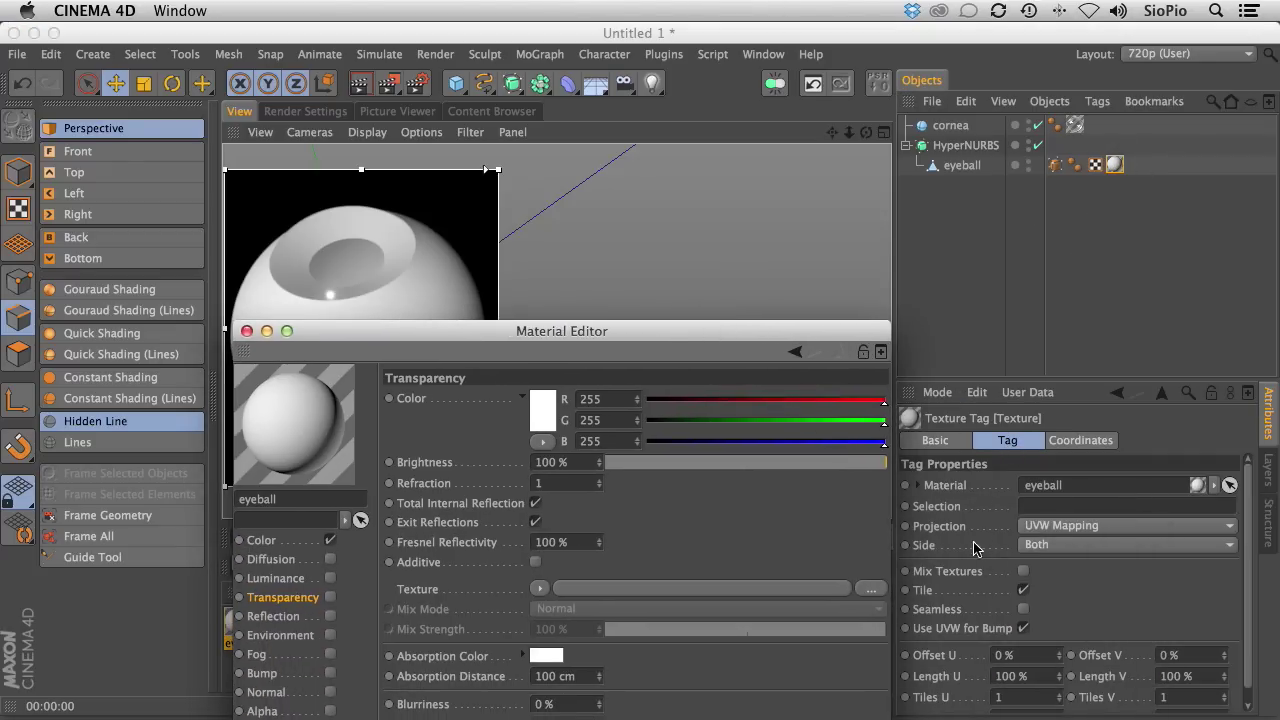
left_click(1040, 548)
left_click(1038, 590)
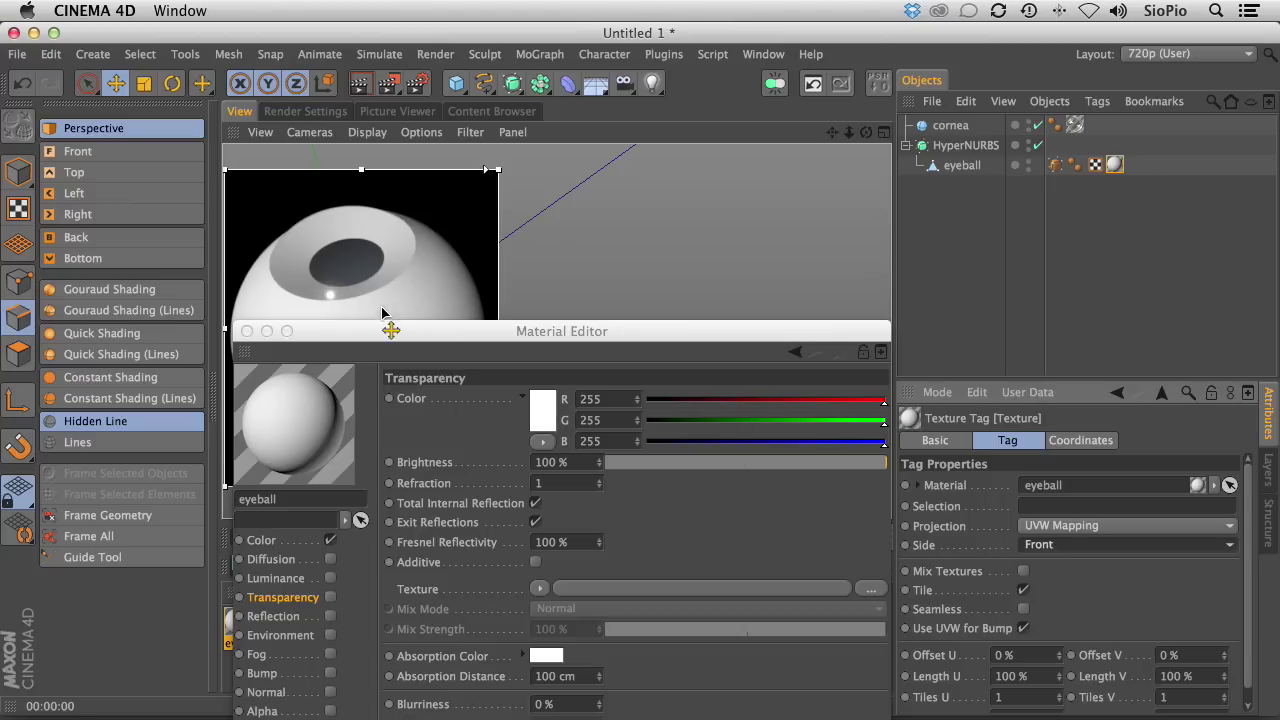
left_click_drag(437, 331, 708, 8)
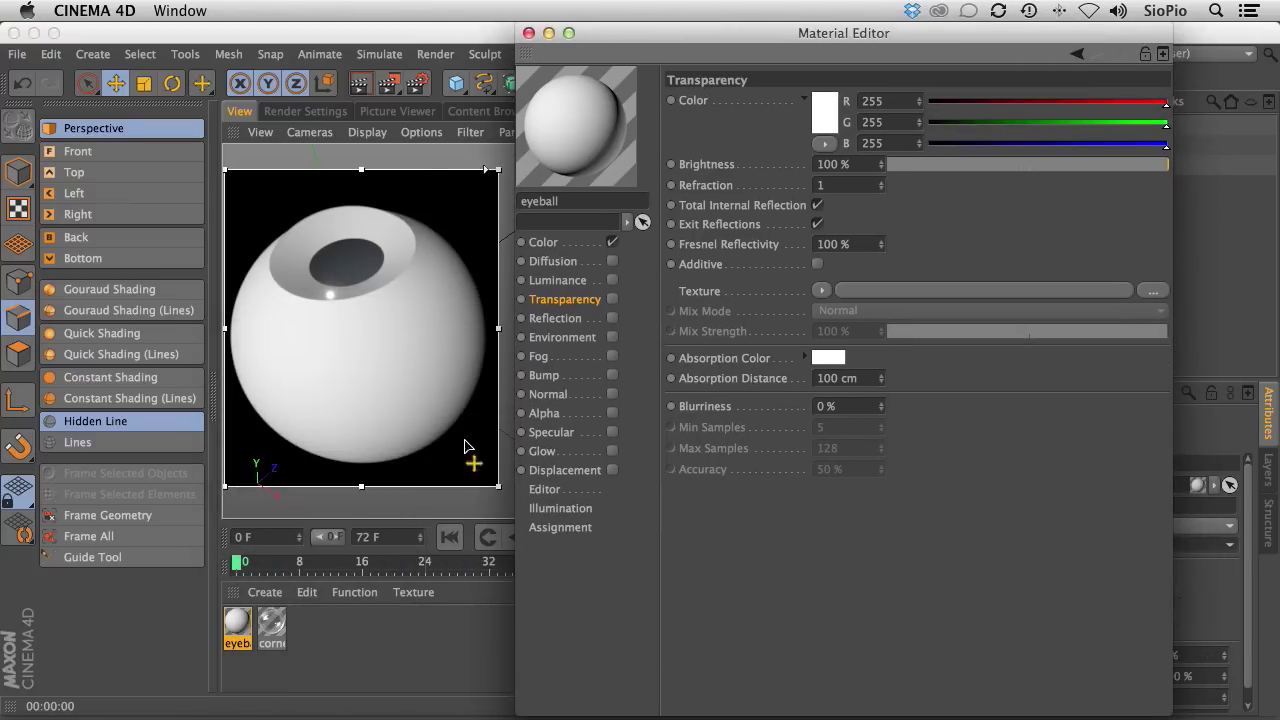
Load a Layer shader into the eyeball material's Color texture, add a Gradient shader to it and open the gradient's properties.
left_click(546, 243)
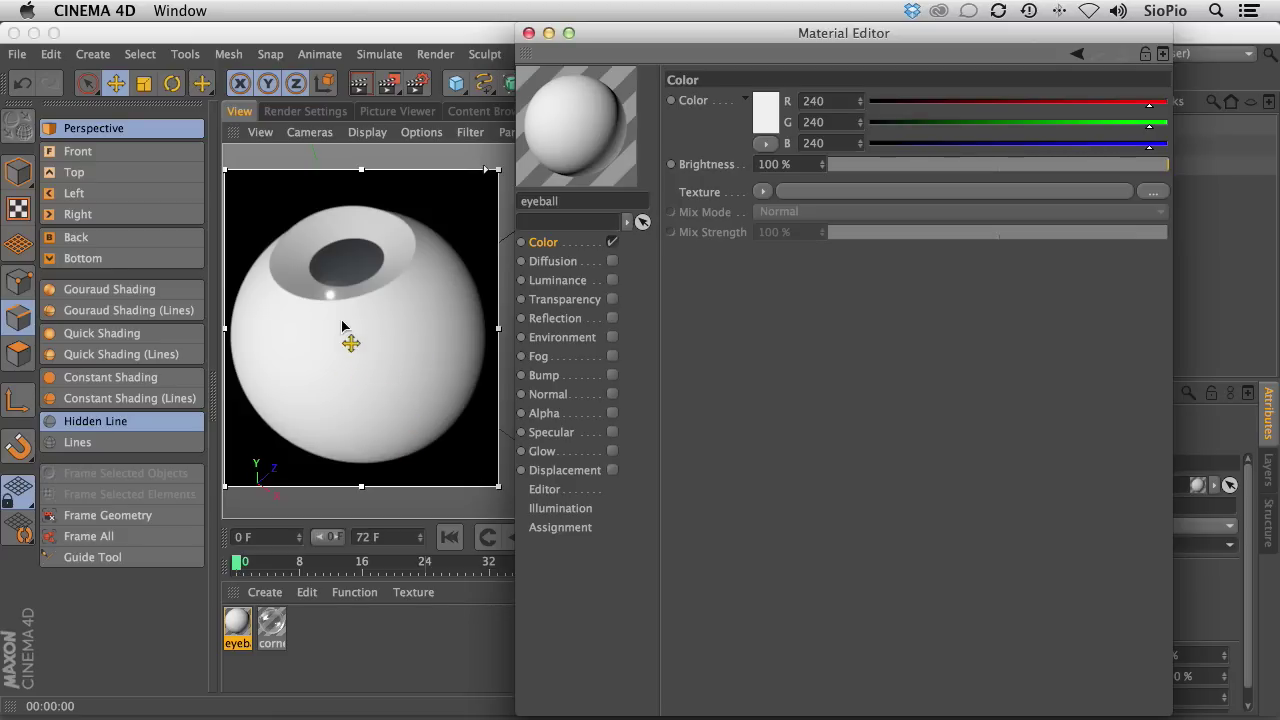
left_click(763, 192)
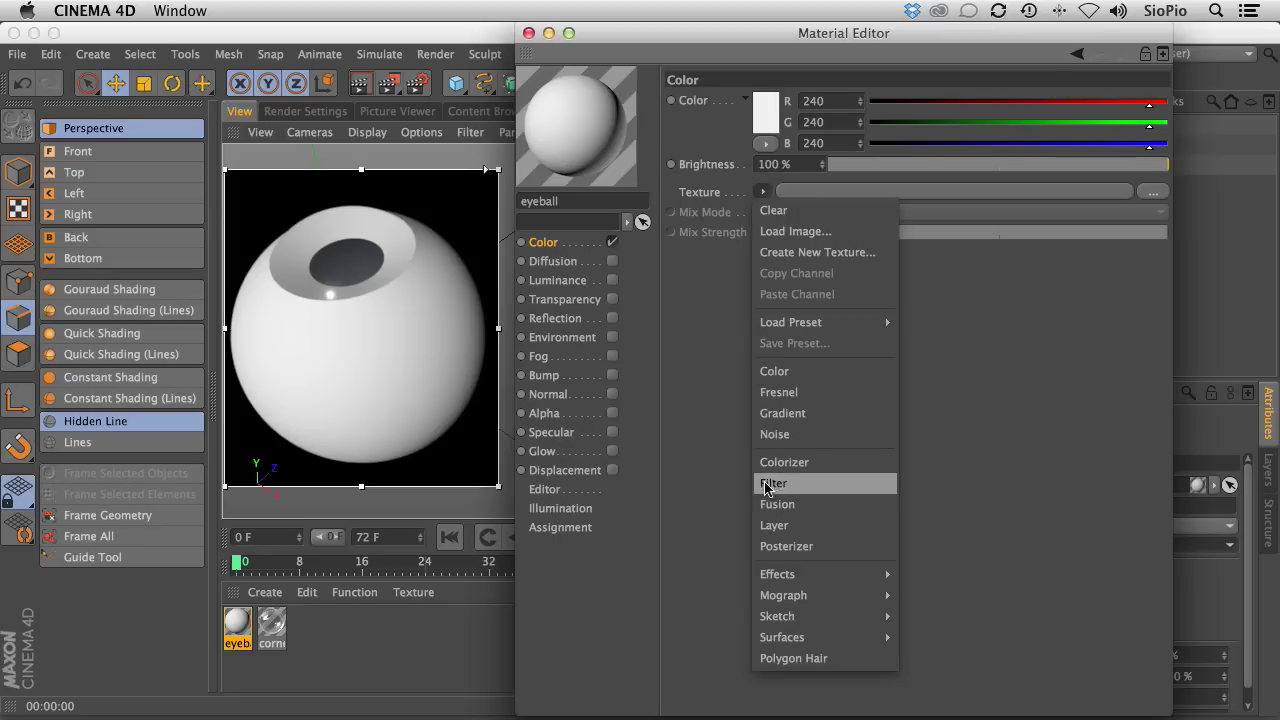
left_click(774, 524)
left_click(770, 245)
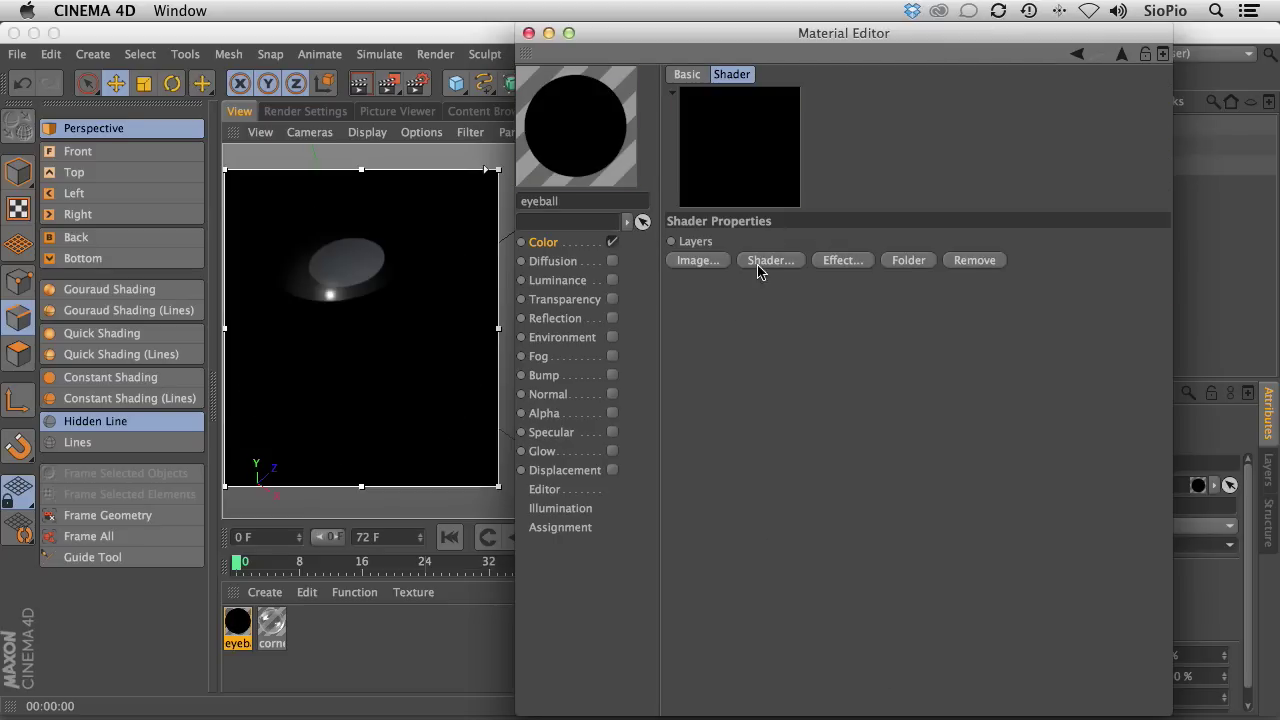
left_click(768, 261)
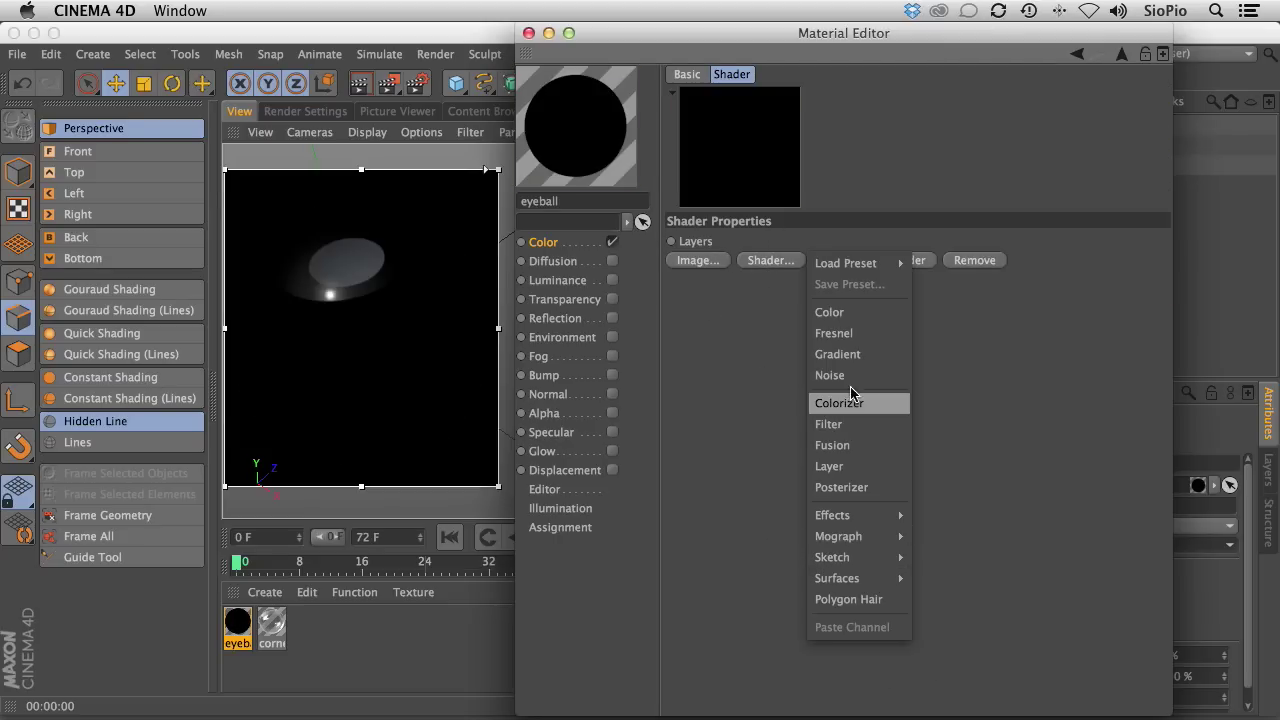
left_click(849, 356)
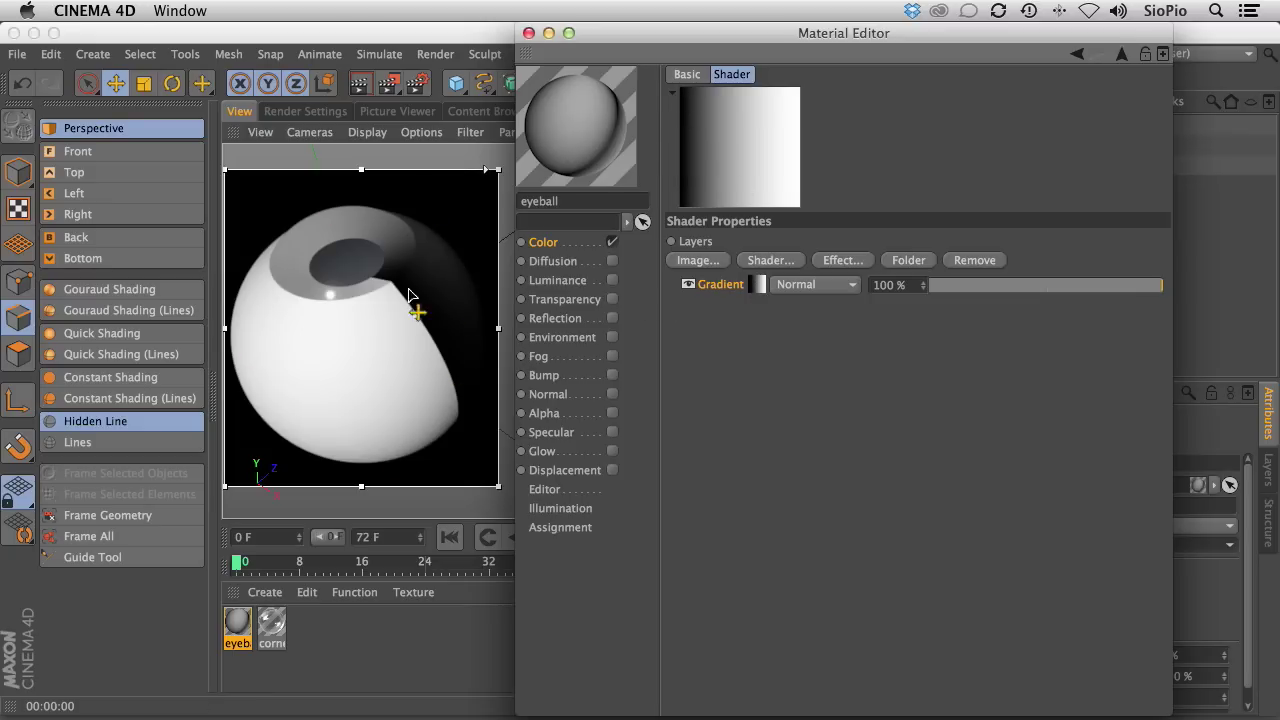
left_click(764, 285)
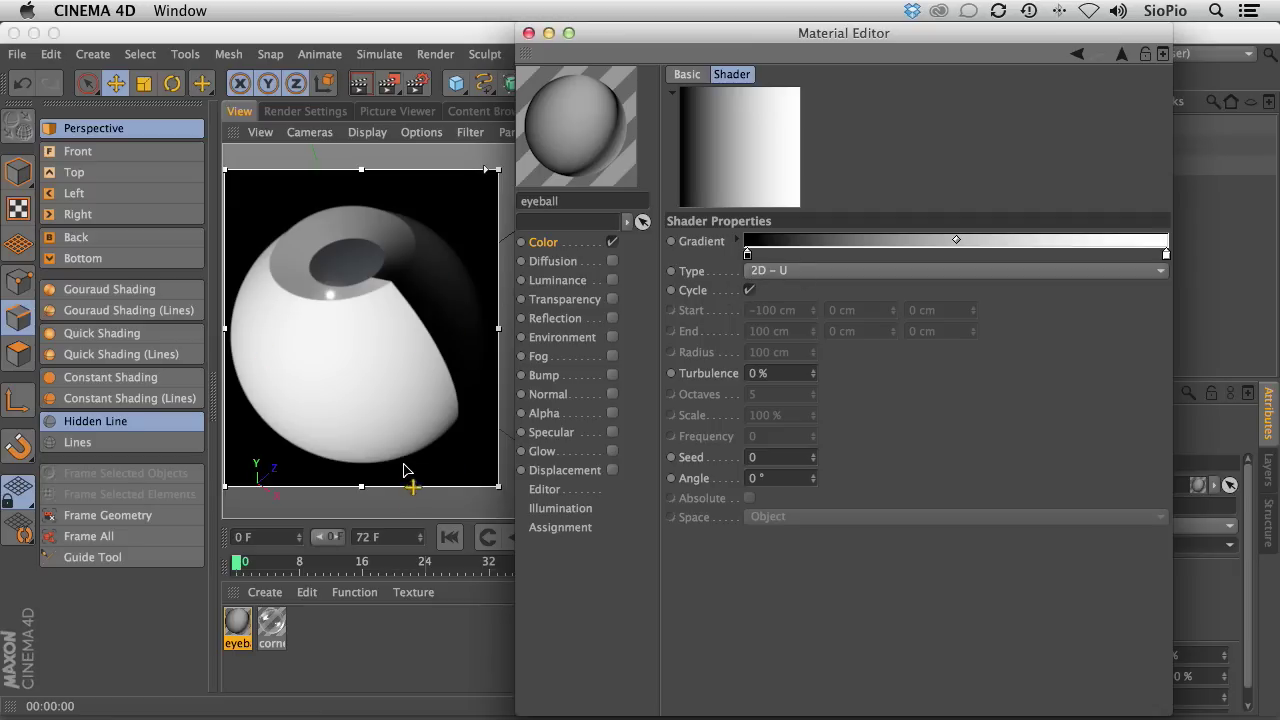
Change the eyeball gradient's type to 2D - V and expand the gradient's knot settings with the black knot selected.
left_click(773, 272)
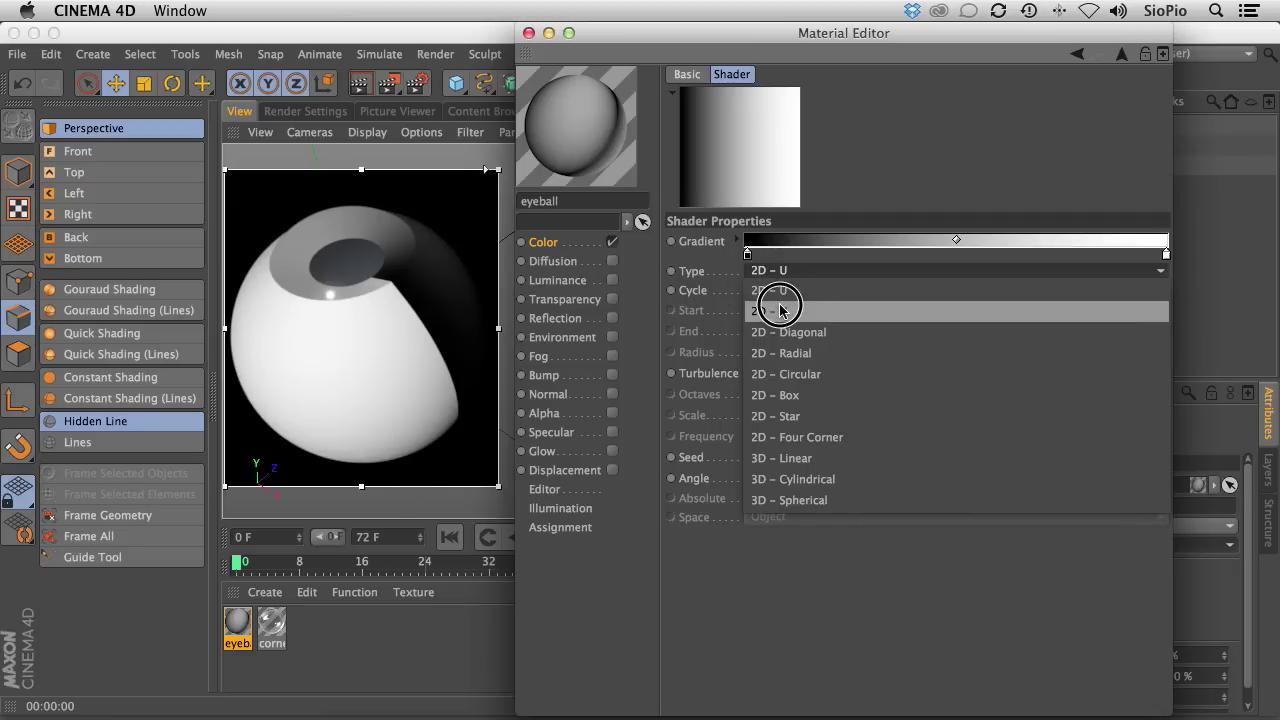
left_click(779, 304)
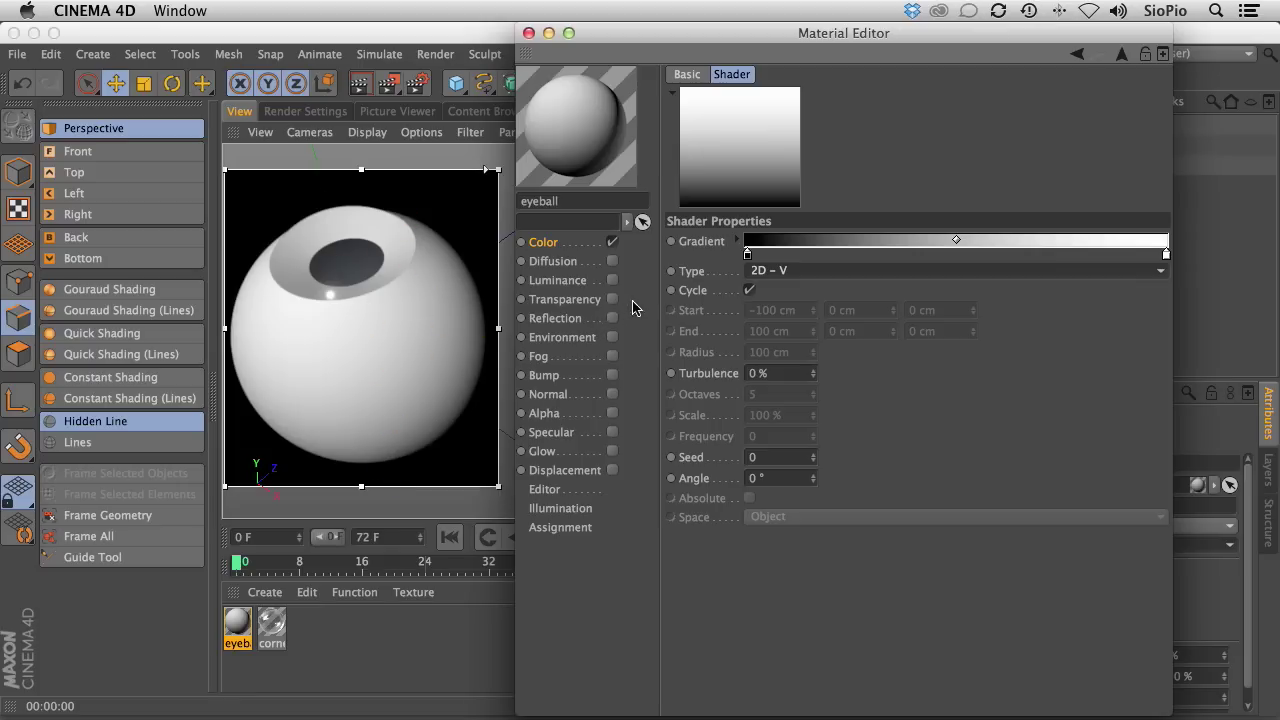
left_click_drag(715, 40, 706, 38)
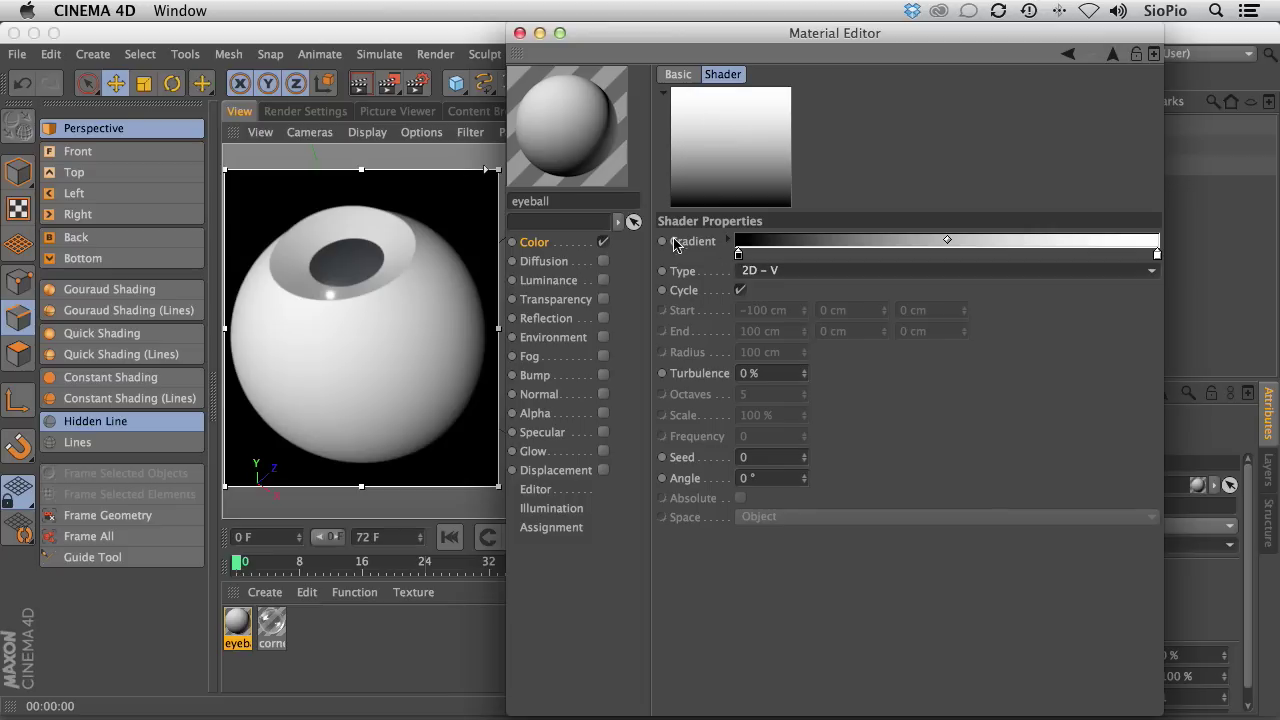
left_click(728, 242)
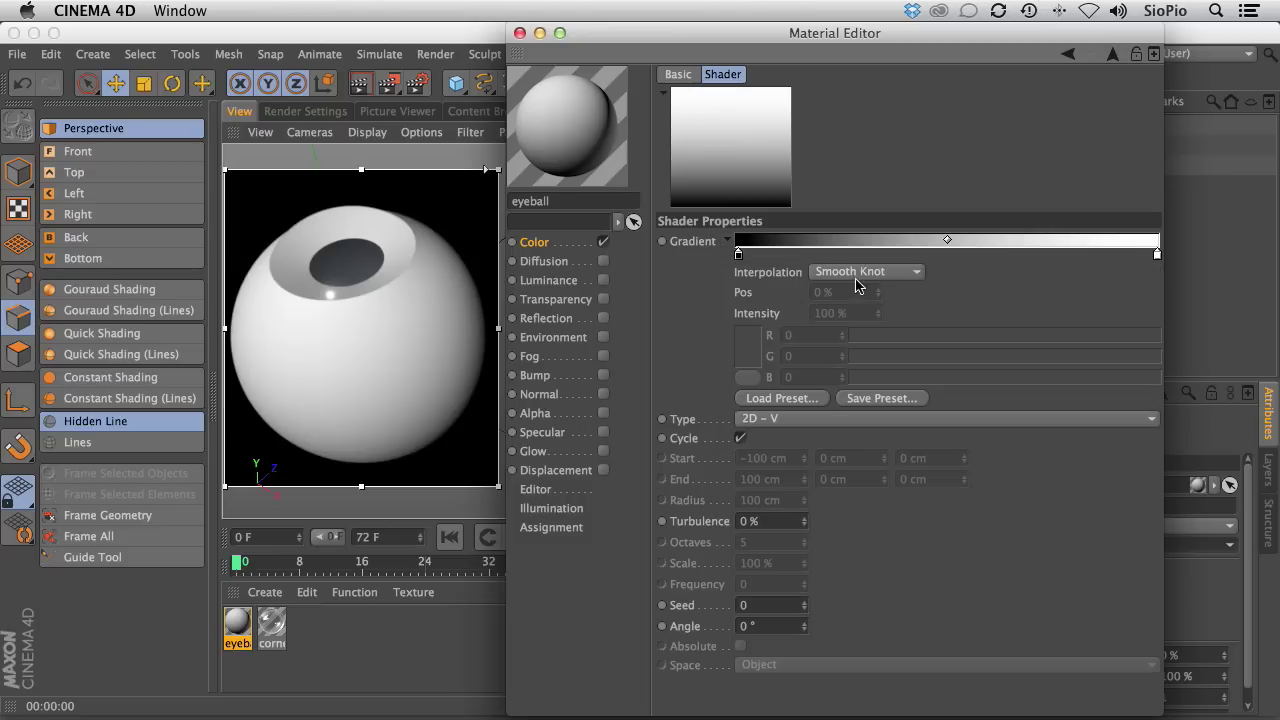
left_click_drag(740, 253, 705, 251)
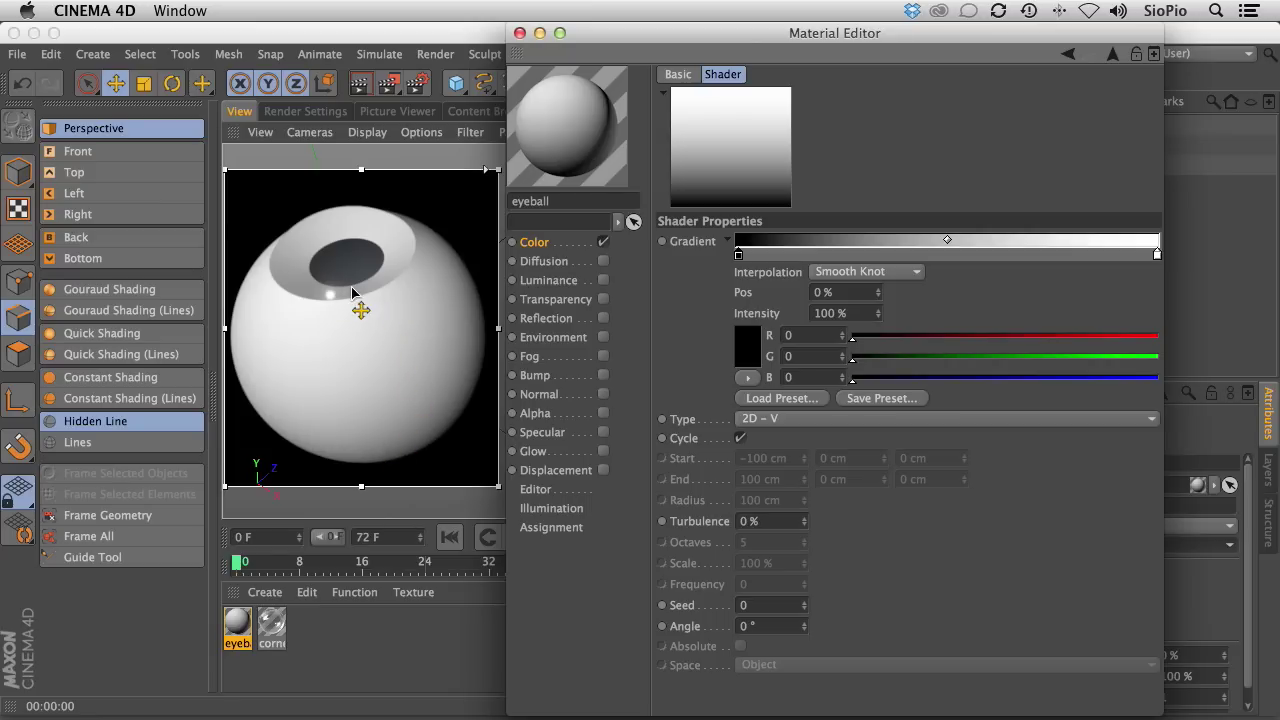
Move the gradient's white knot to about 72% and add a cyan knot (RGB 80, 200, 227) at about 77%.
left_click_drag(1155, 258, 1117, 192)
double_click(1062, 256)
left_click(1094, 341)
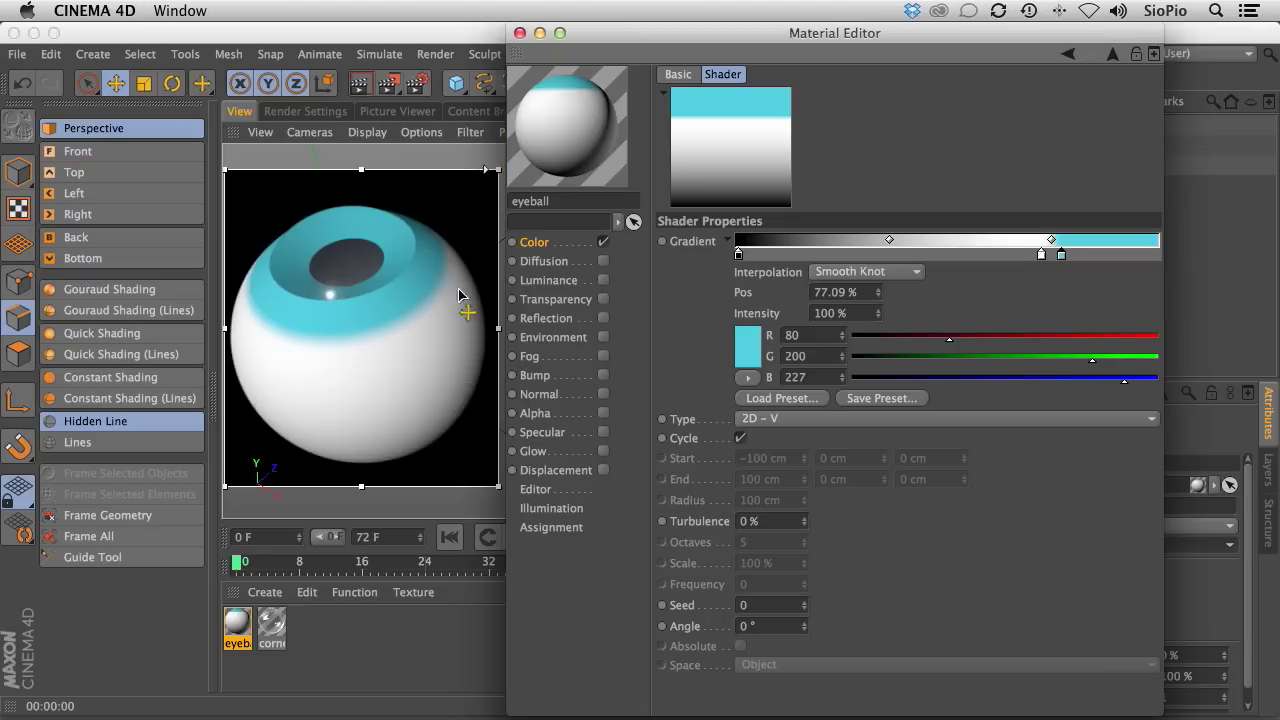
Recolor the gradient's black knot at 0% to a skin pink with RGB 255, 180, 150.
left_click(739, 255)
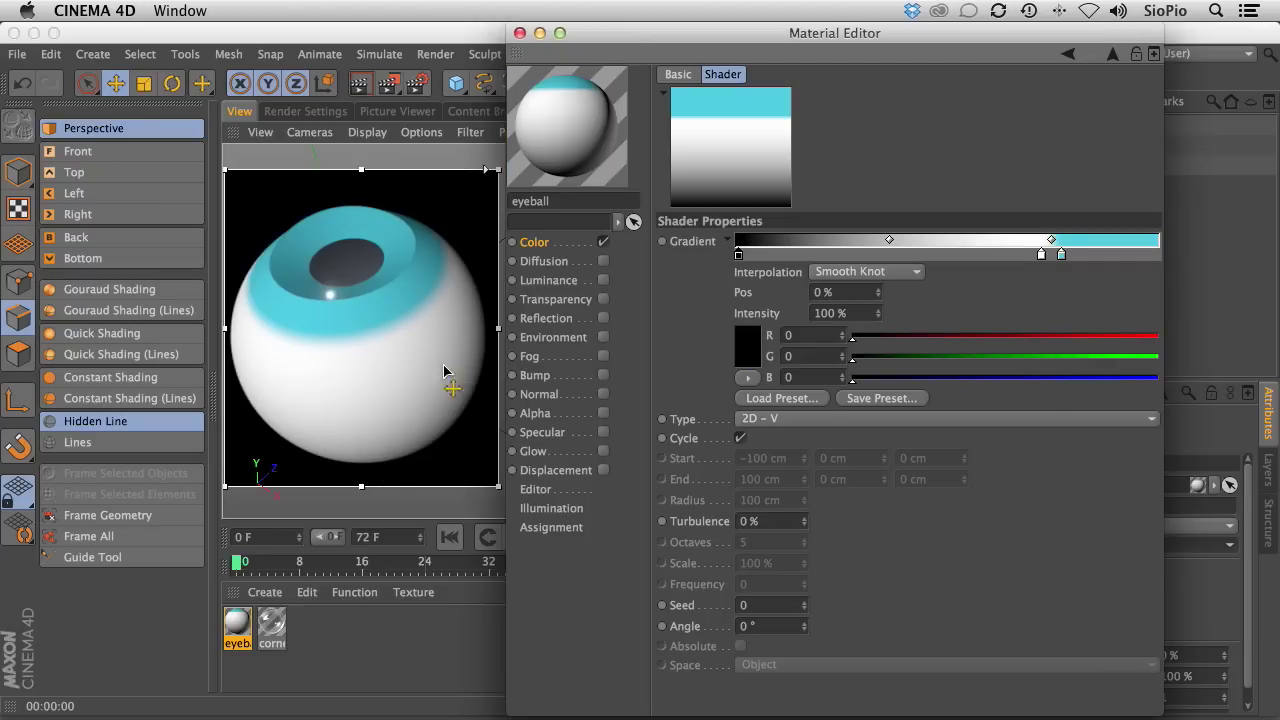
double_click(740, 256)
left_click(775, 254)
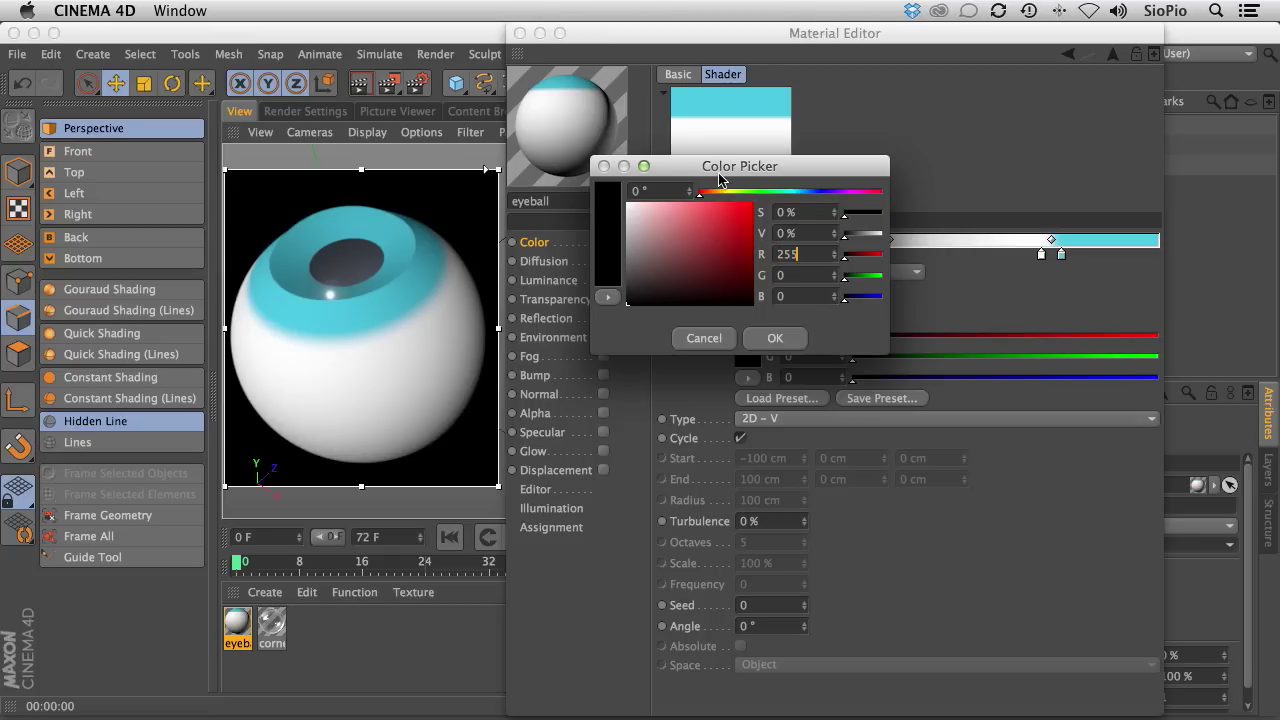
key("Tab")
type("18")
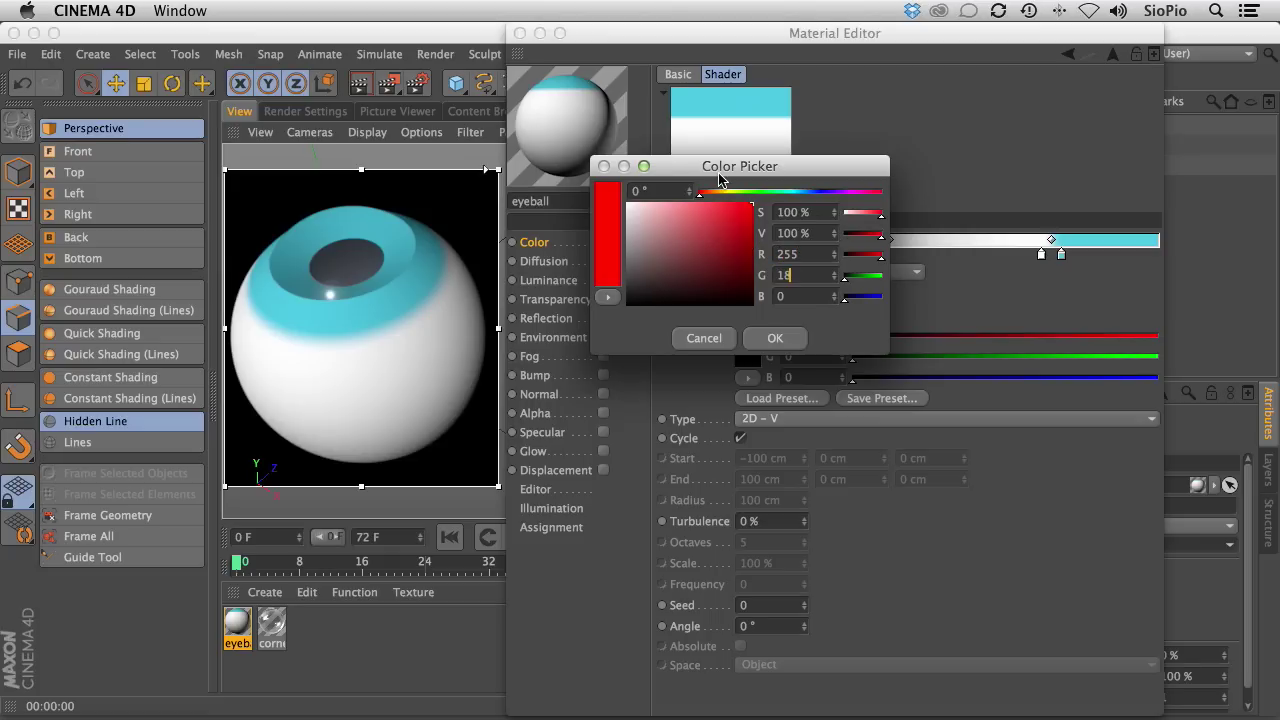
type("0")
key("Return")
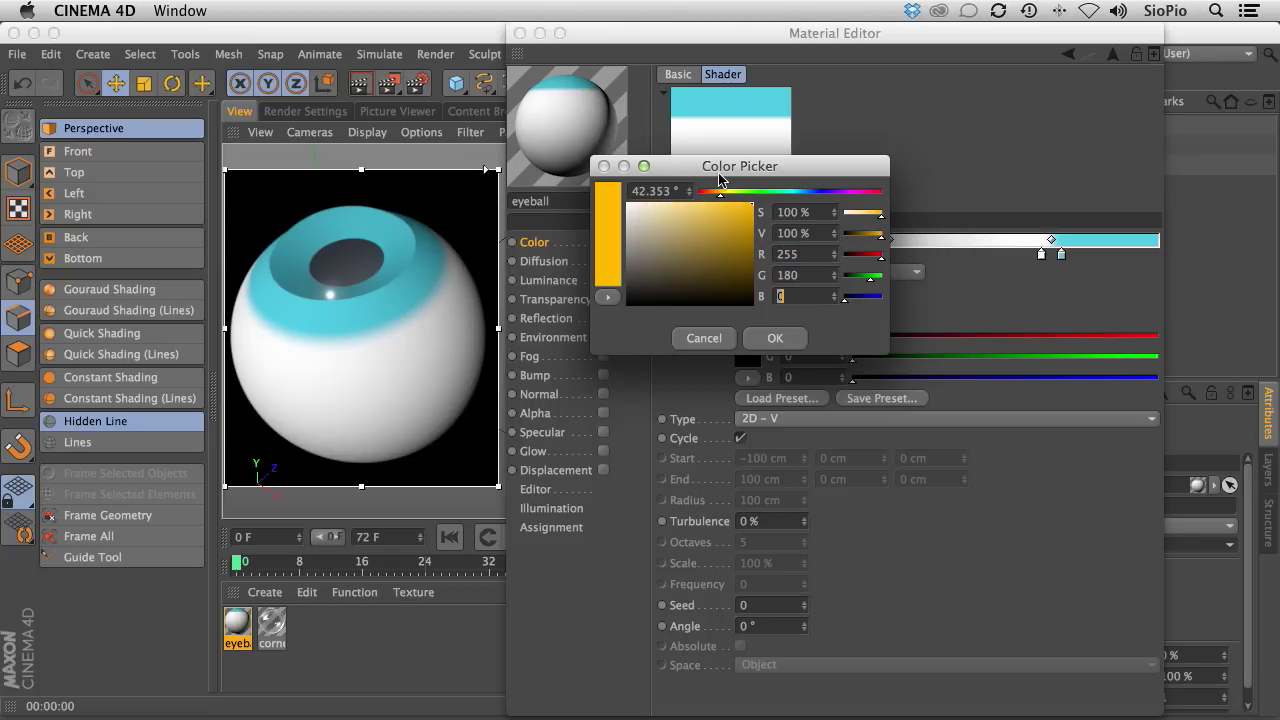
type("150")
key("Return")
left_click(790, 338)
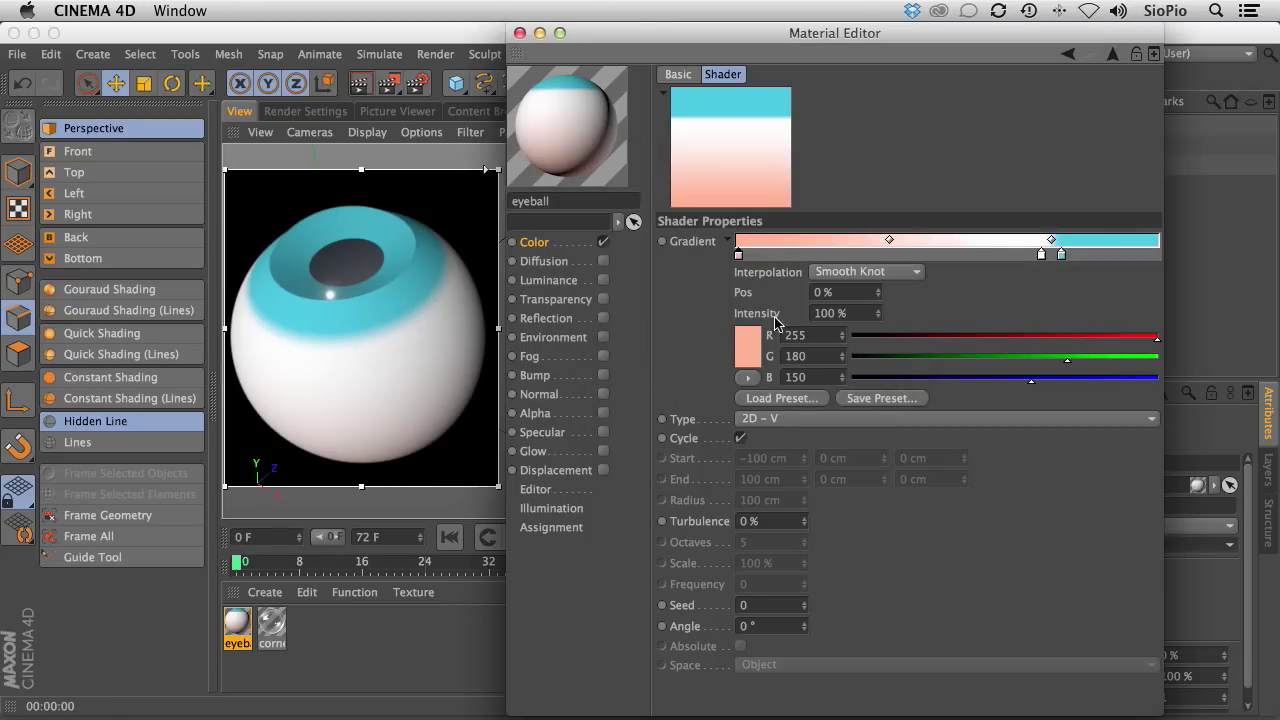
Shift the cyan knot to about 83% and set the white knot's position to 83%.
left_click(1041, 255)
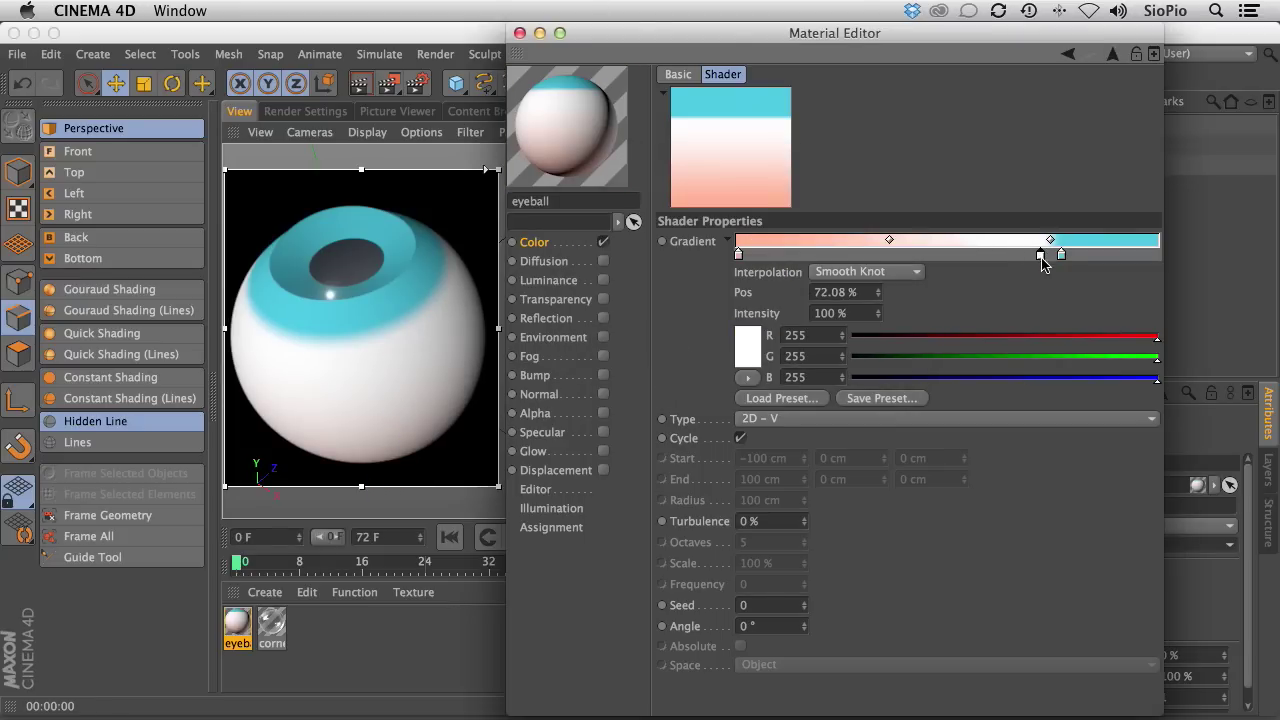
left_click_drag(1063, 255, 1087, 257)
left_click(1040, 255)
left_click(1073, 257)
left_click_drag(862, 290, 737, 309)
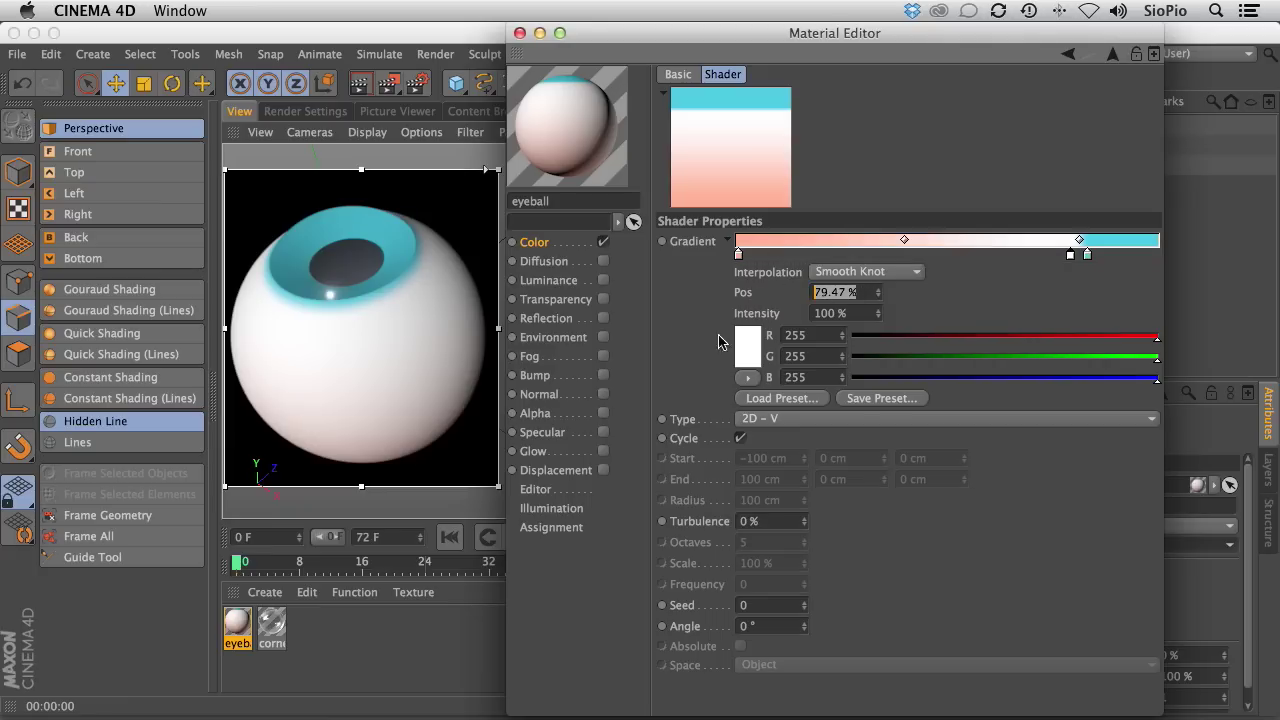
type("83")
key("Return")
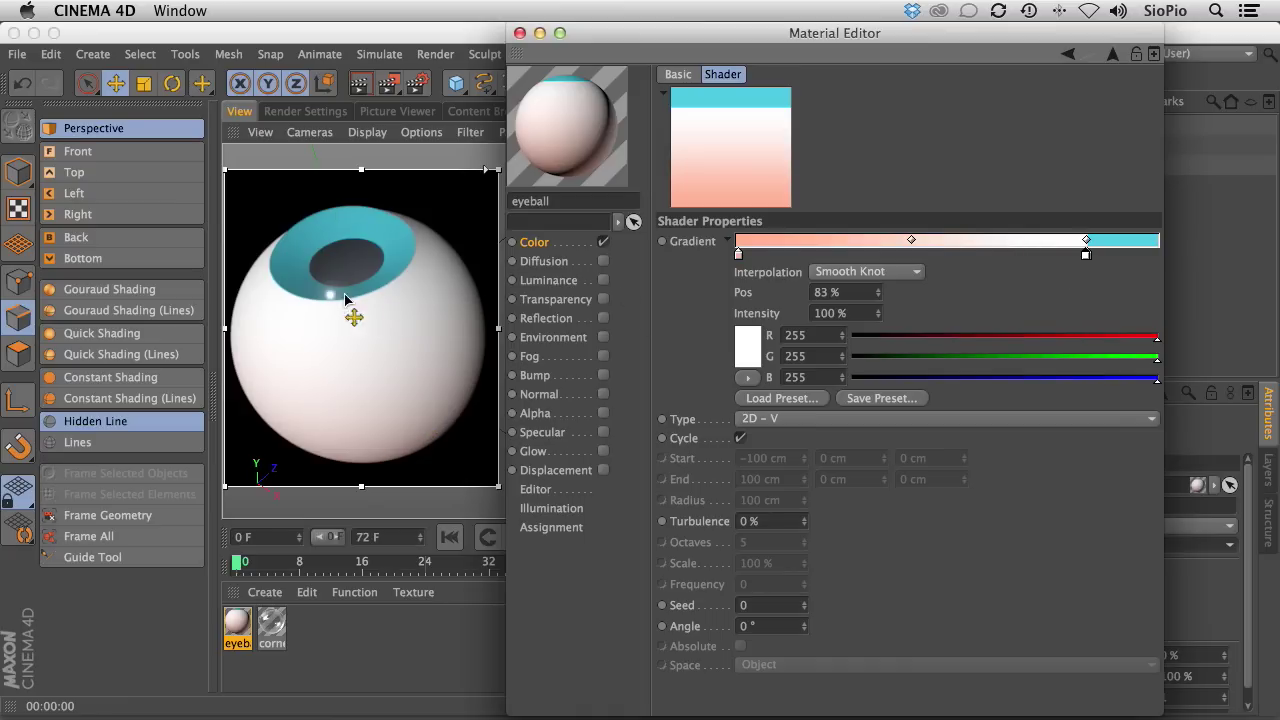
Set the cyan knot's position first to 84%, and refine it to 83.5%.
left_click(1087, 255)
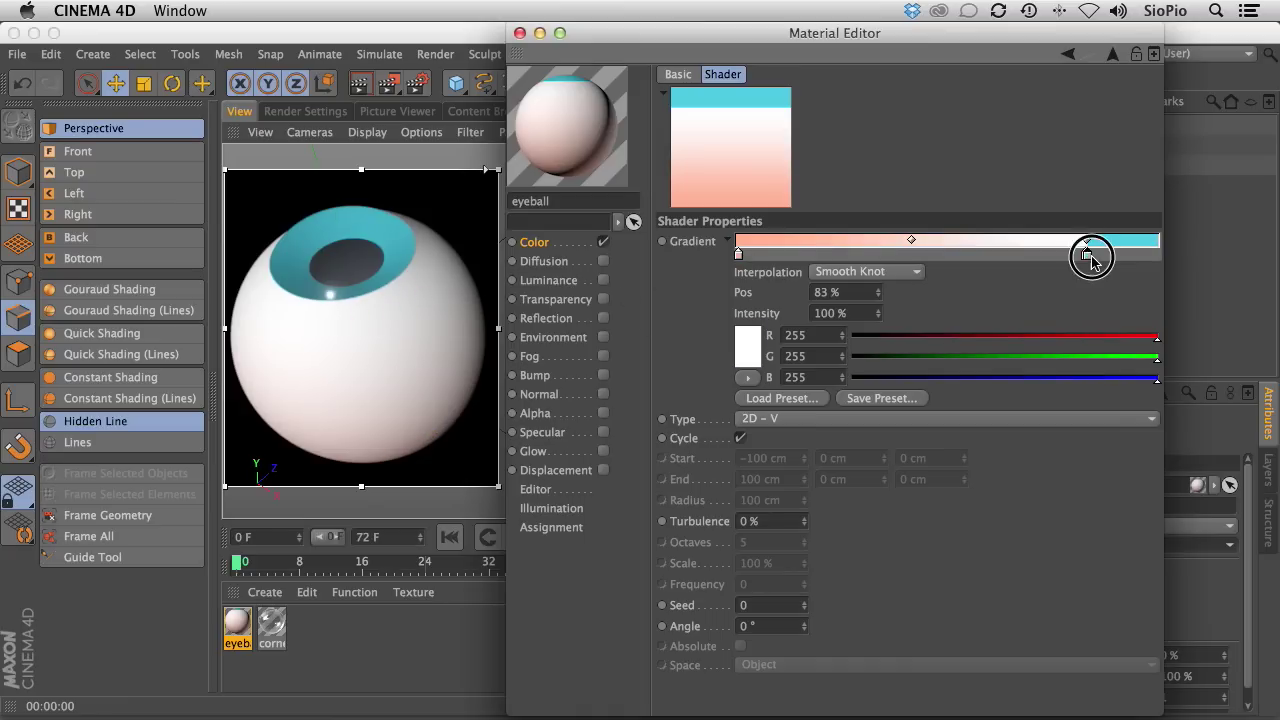
left_click_drag(820, 292, 872, 330)
type("4")
key("Return")
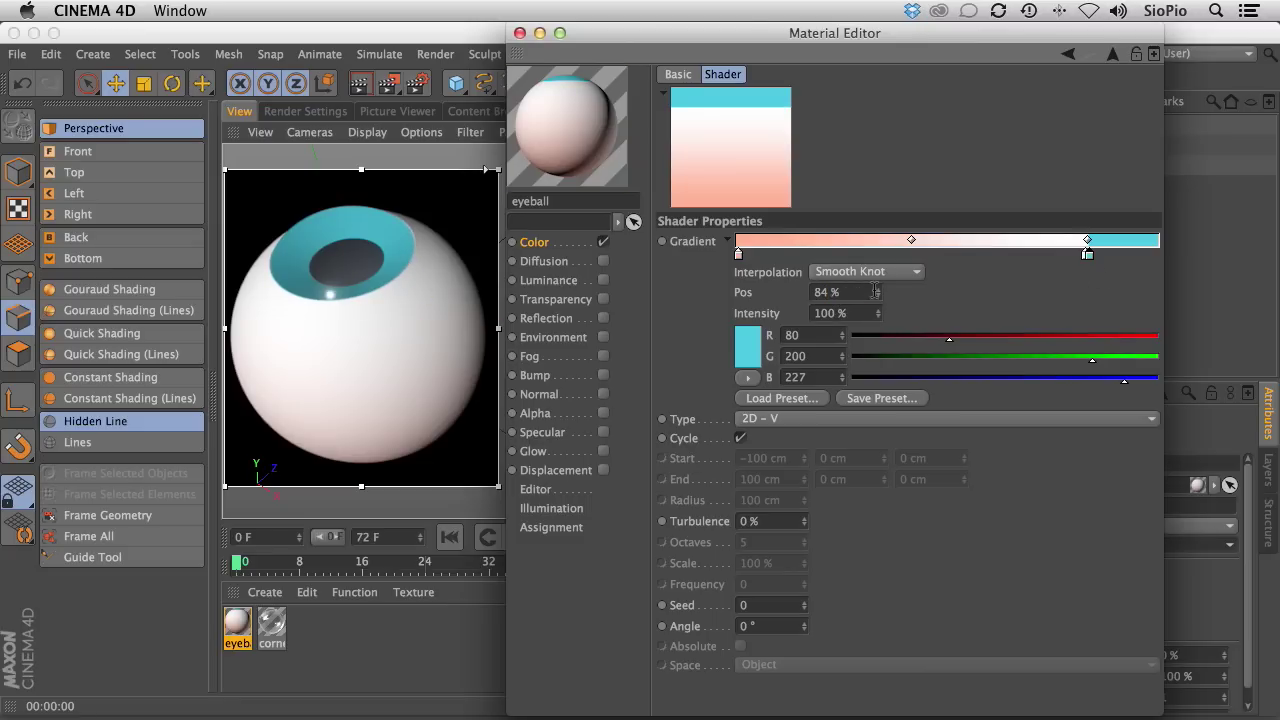
left_click_drag(820, 292, 907, 375)
type("3.5")
key("Return")
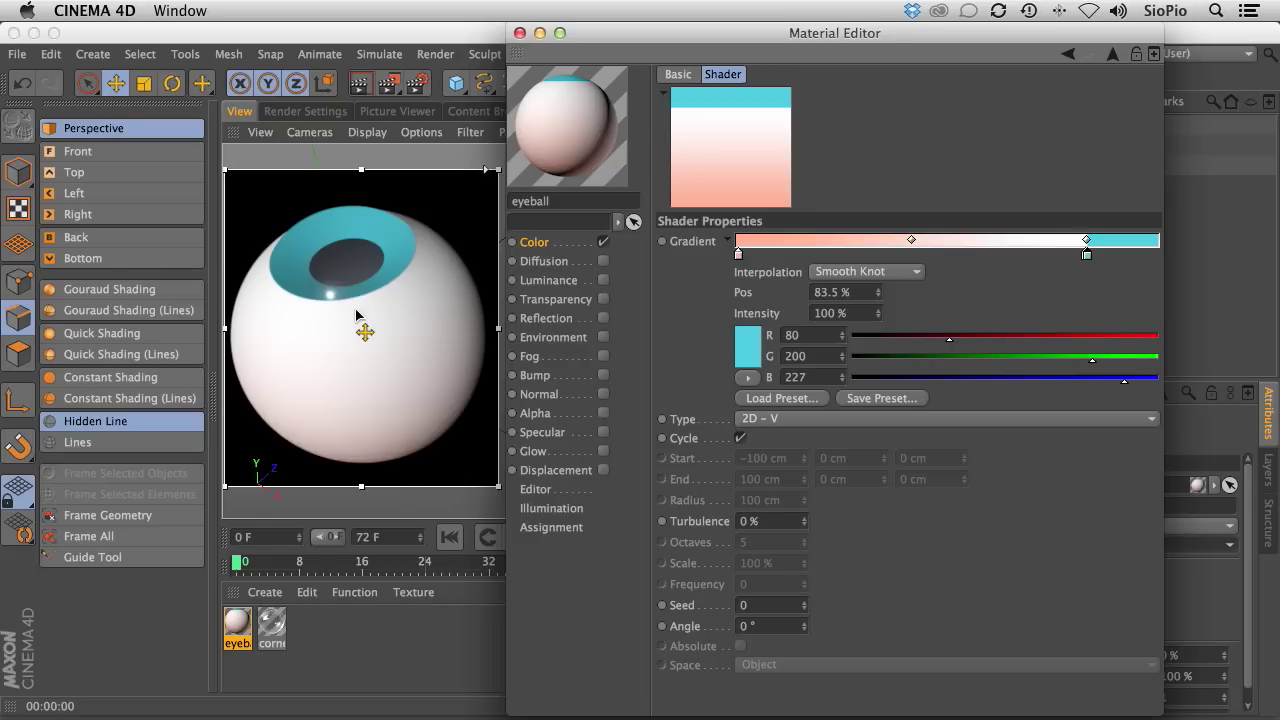
Warm the white knot's color slightly by setting its green value to 250 and blue to 245.
left_click(1084, 256)
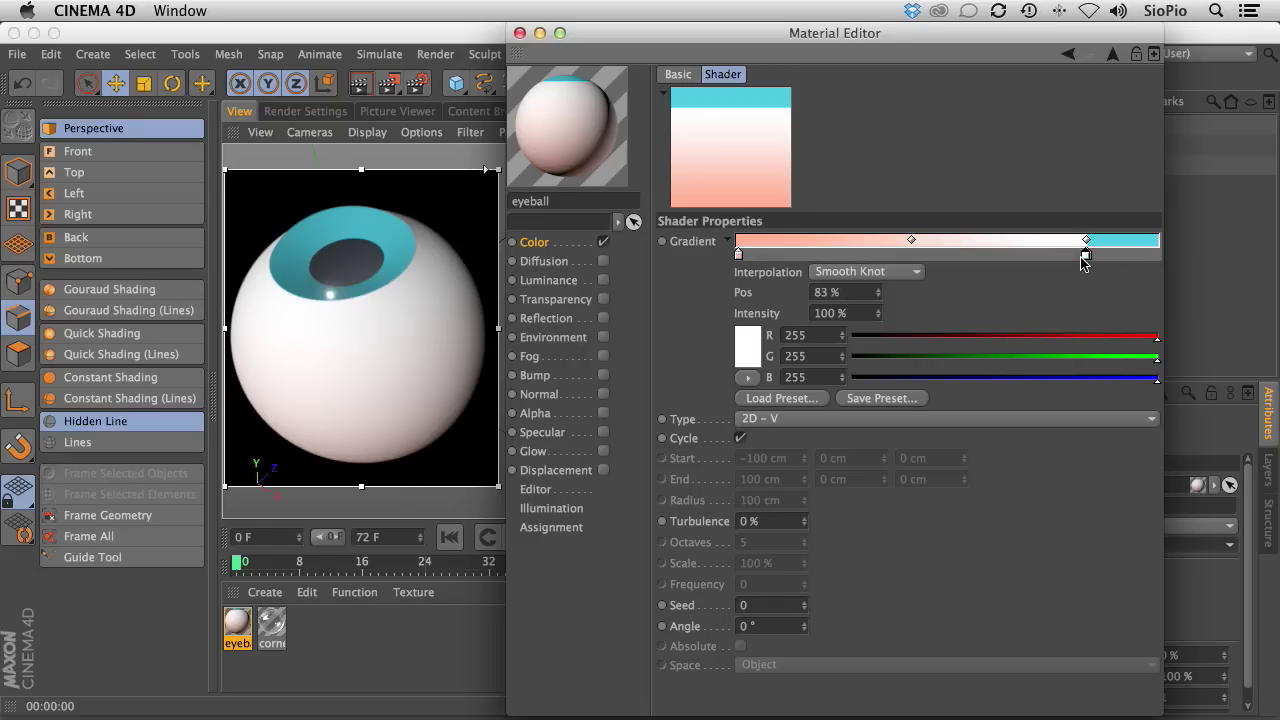
left_click(796, 356)
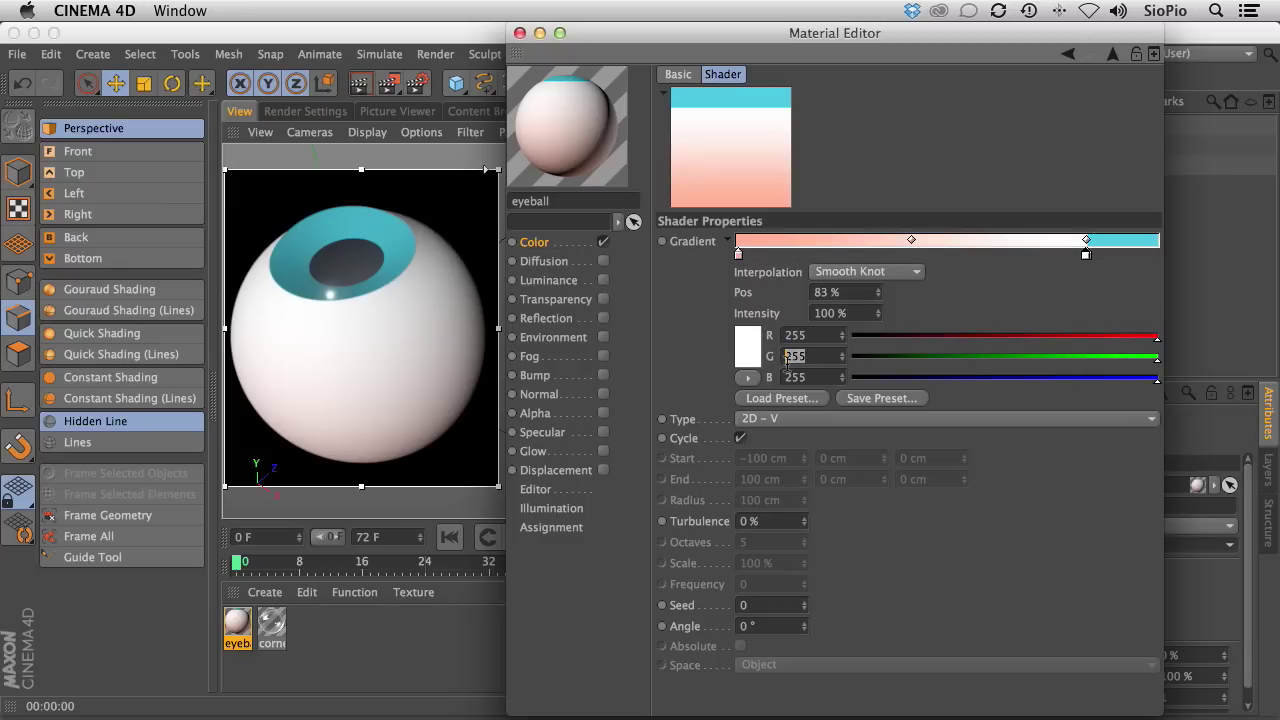
type("250")
key("Tab")
type("245")
key("Tab")
Adjust the bias point between the pink and white knots, trying 75% and settling on 70%.
left_click_drag(913, 243, 980, 245)
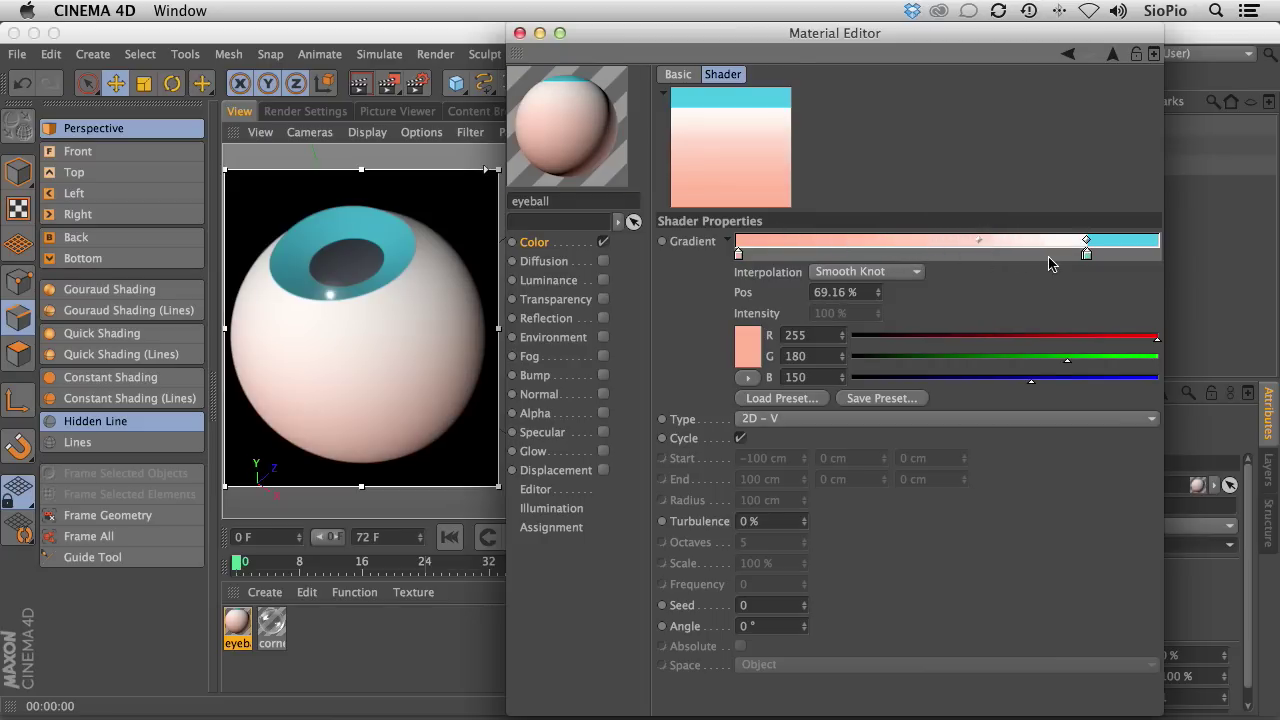
mouse_move(980, 245)
left_mouse_down()
mouse_move(1037, 240)
mouse_move(813, 245)
mouse_move(970, 248)
left_mouse_up()
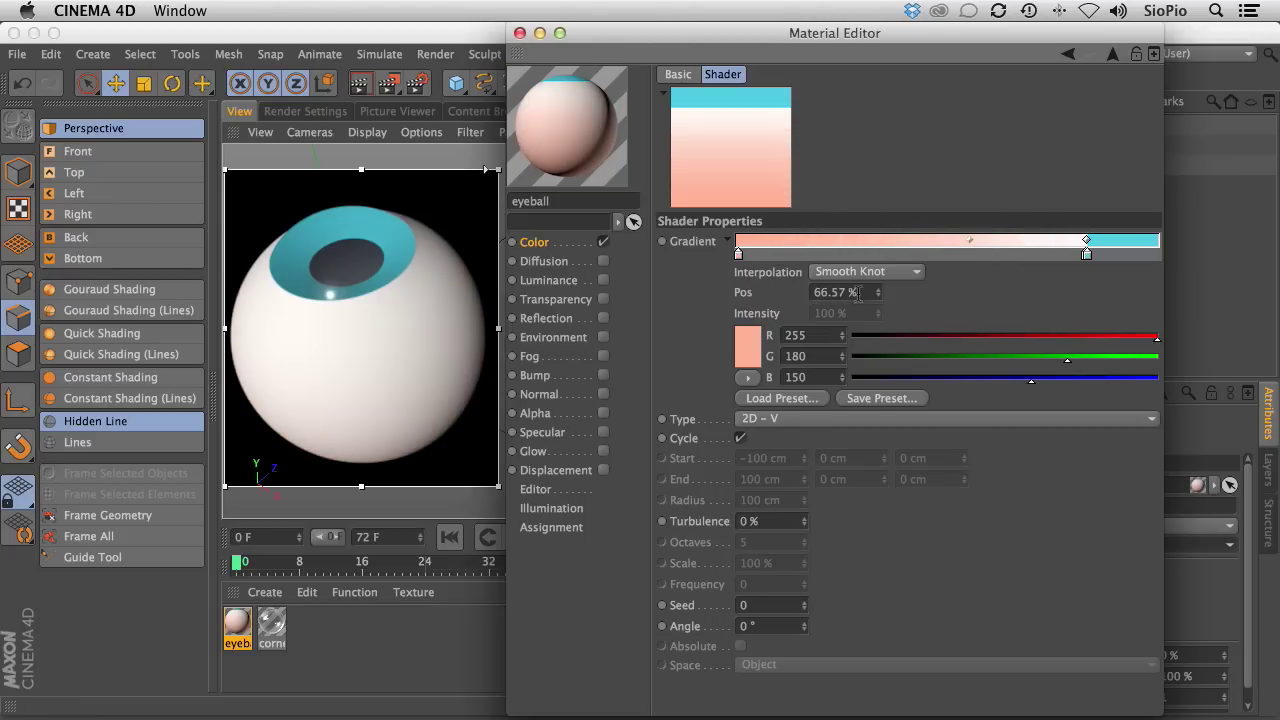
left_click_drag(860, 293, 774, 285)
type("75")
key("Return")
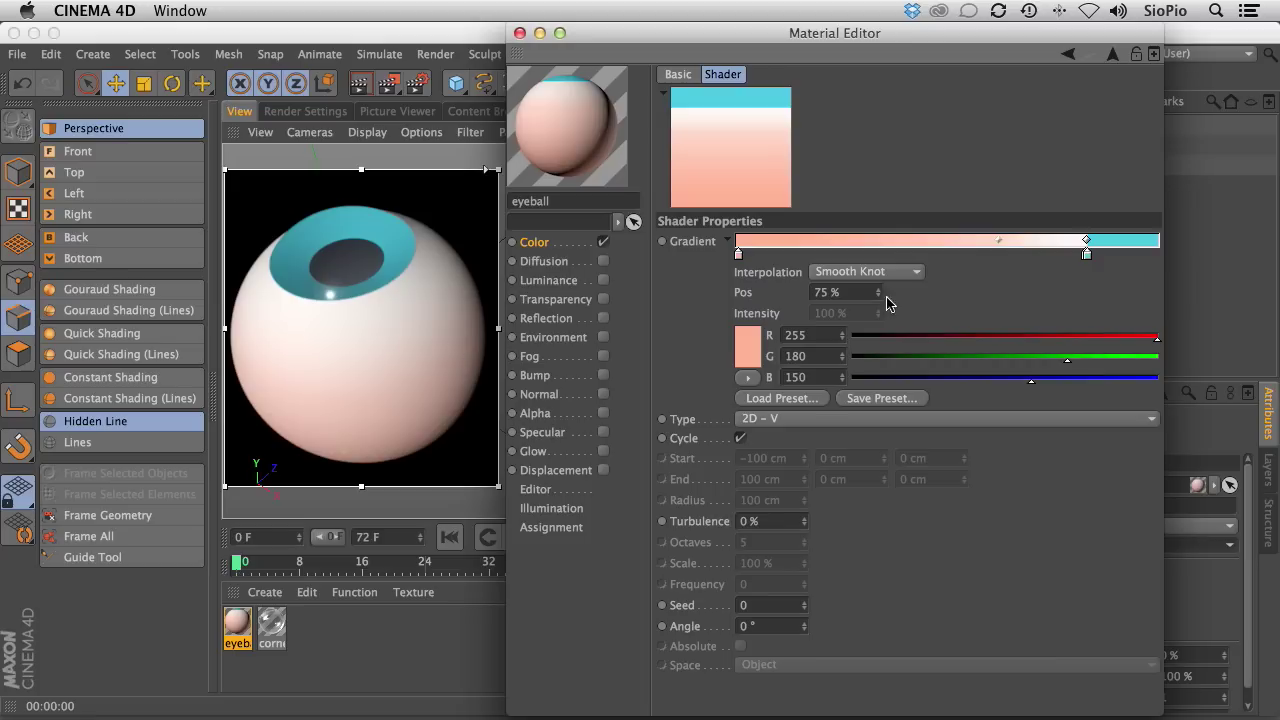
key("Return")
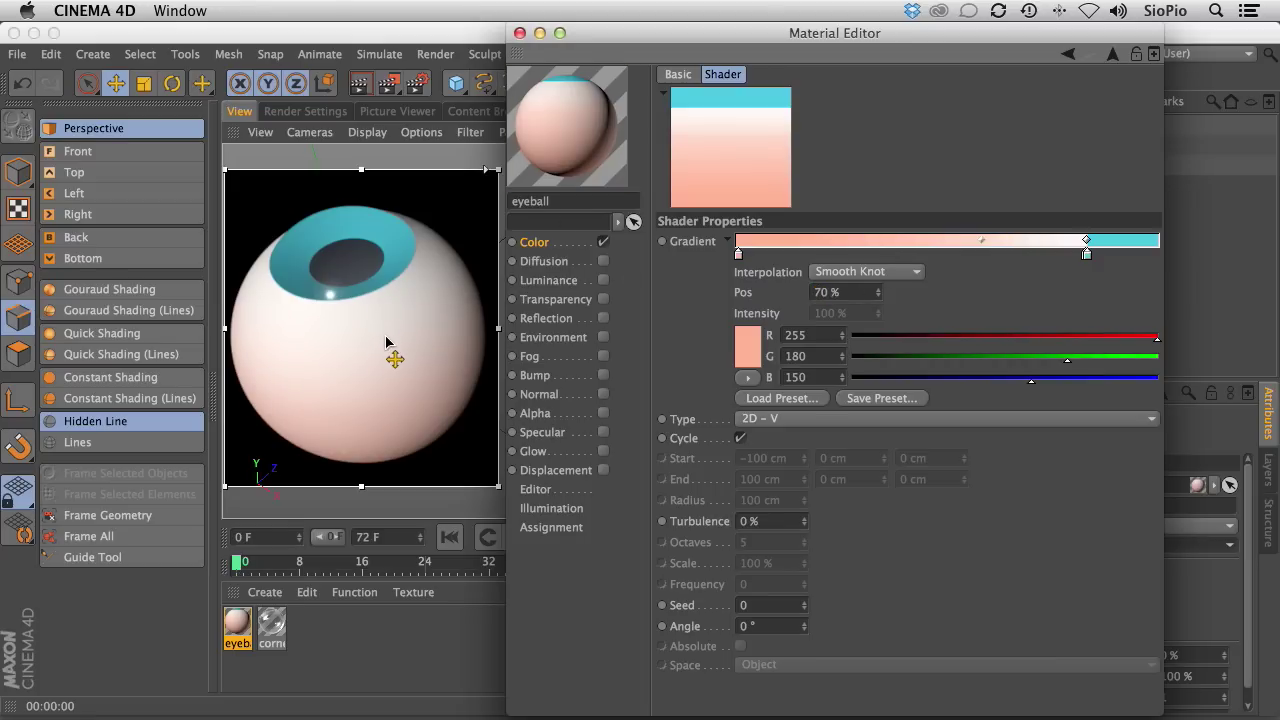
Change the cyan iris knot's color to RGB 120, 180, 180.
left_click(1087, 254)
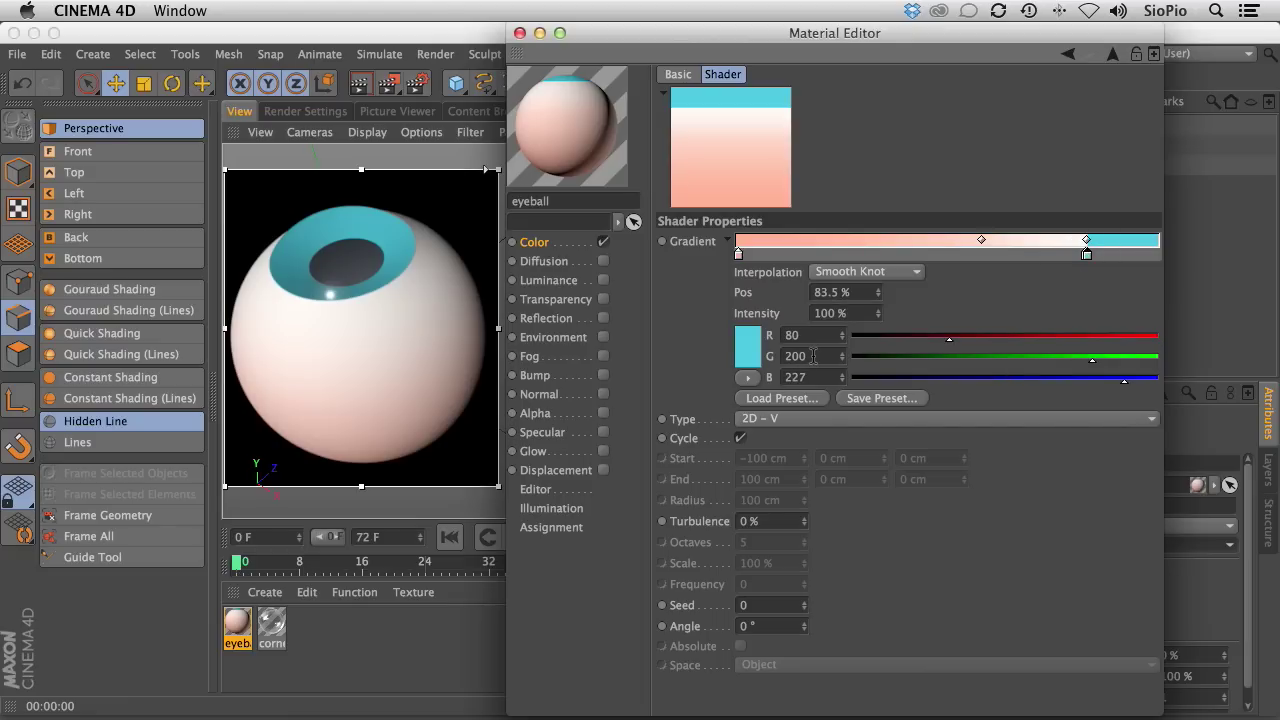
left_click(800, 336)
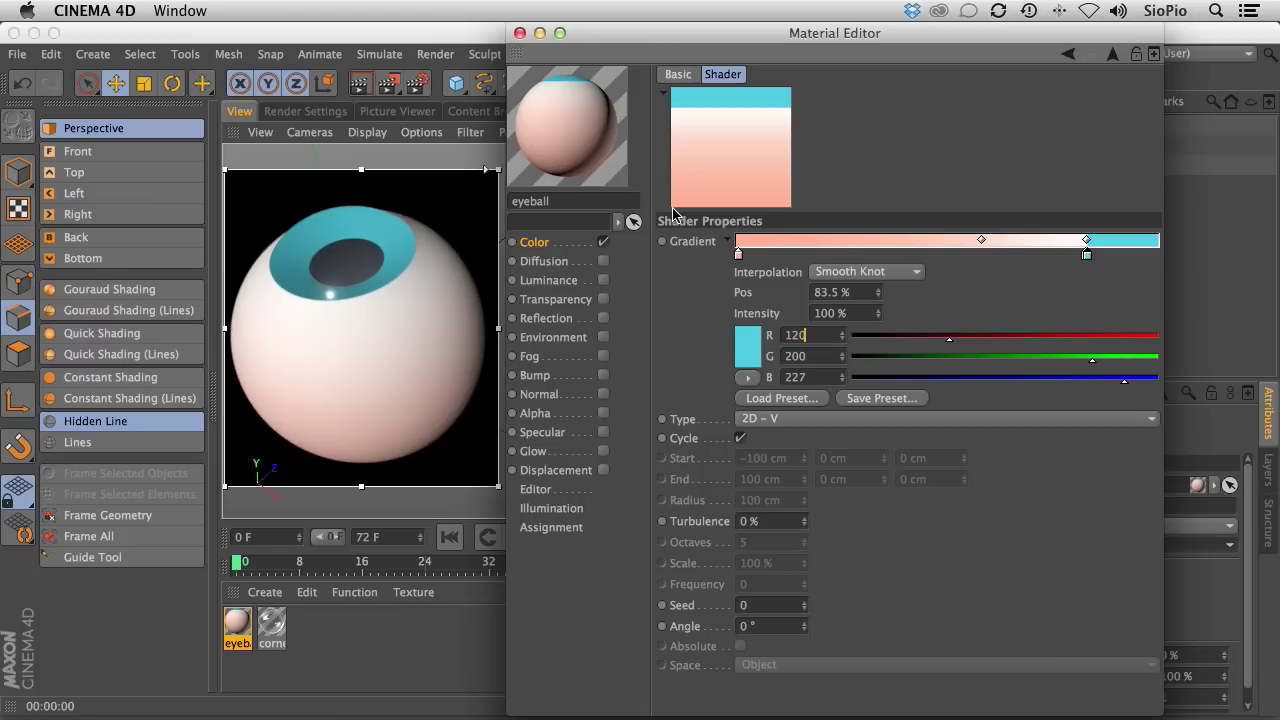
left_click(802, 356)
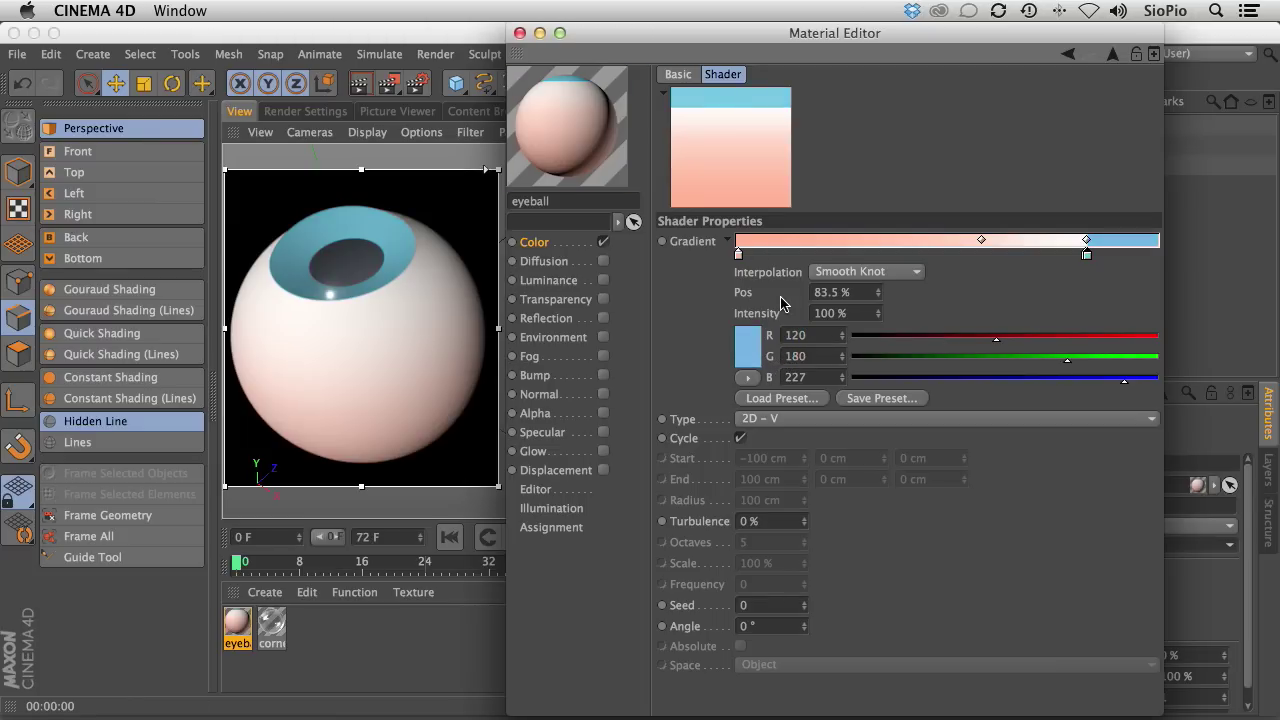
type("180")
key("Tab")
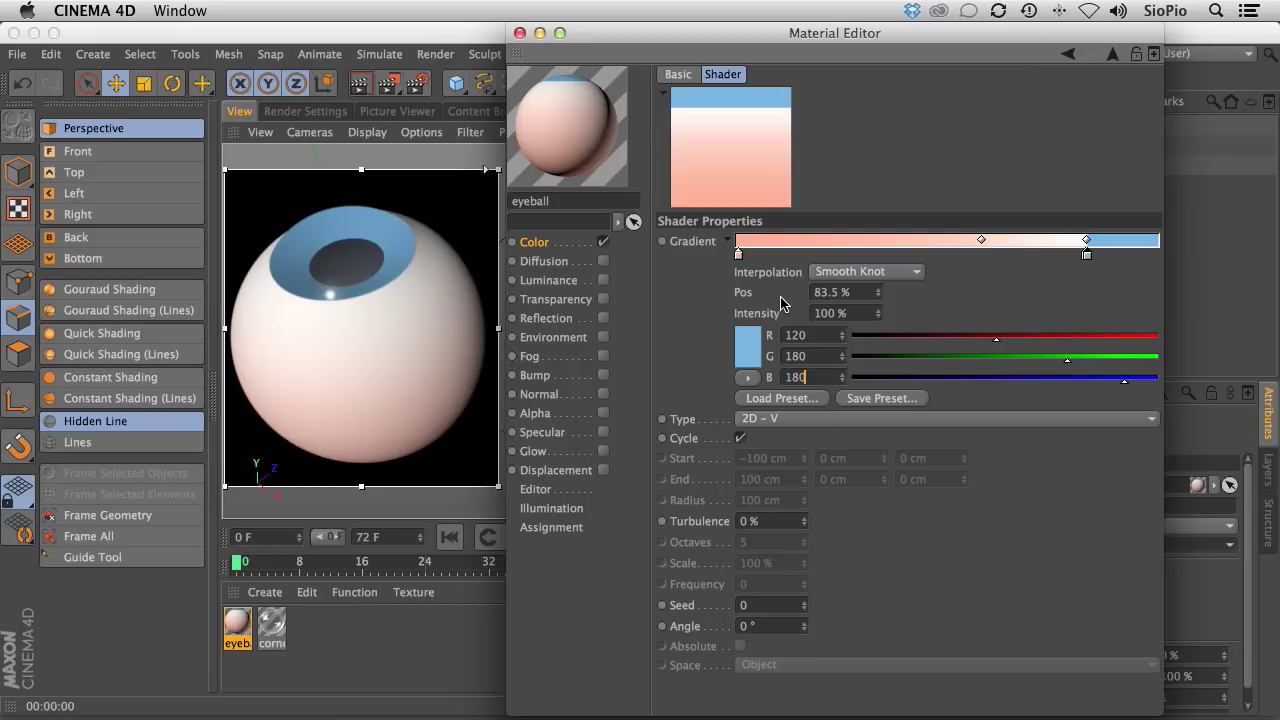
key("Return")
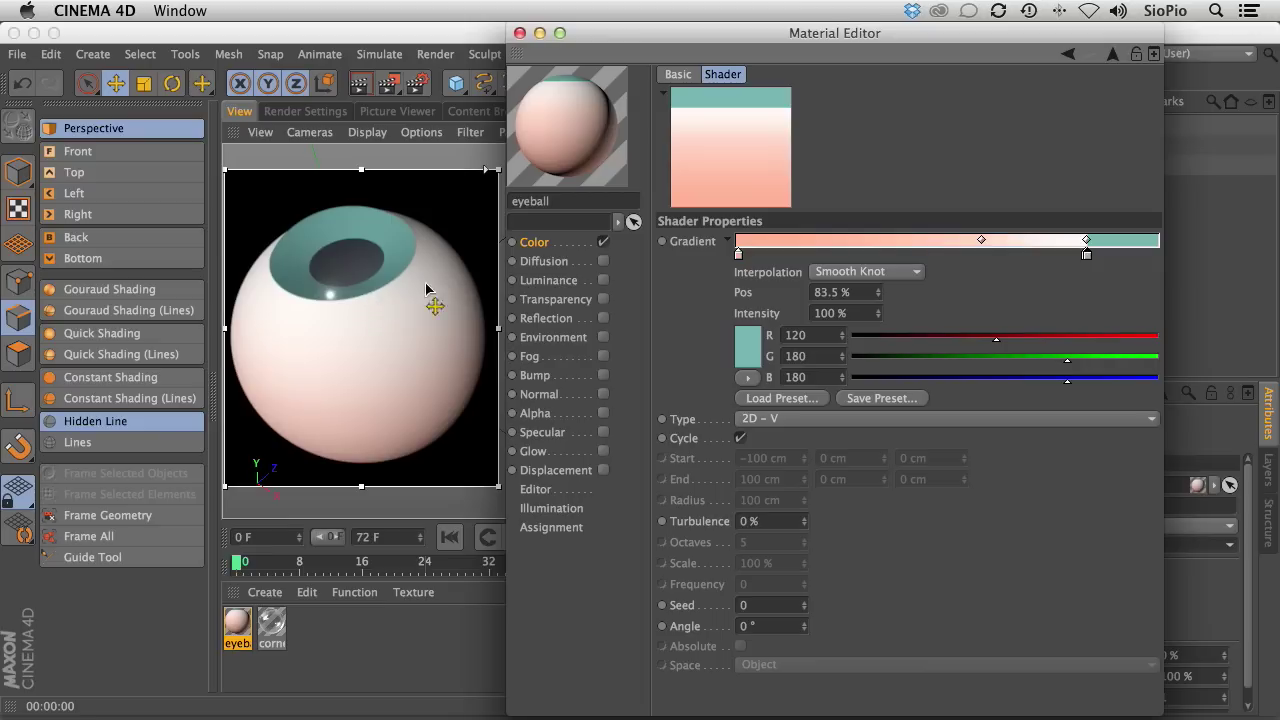
Return to the Layer shader and add a Water surface shader above the gradient layer.
left_click(1112, 53)
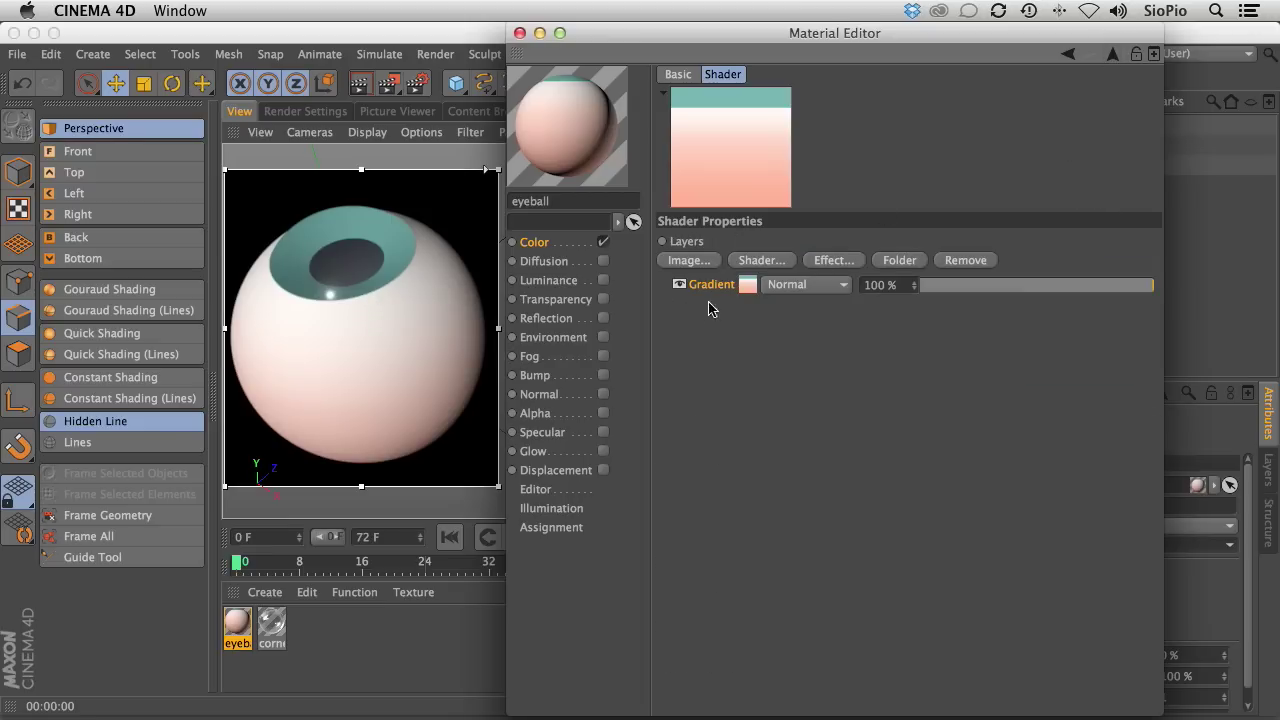
left_click(757, 262)
mouse_move(836, 546)
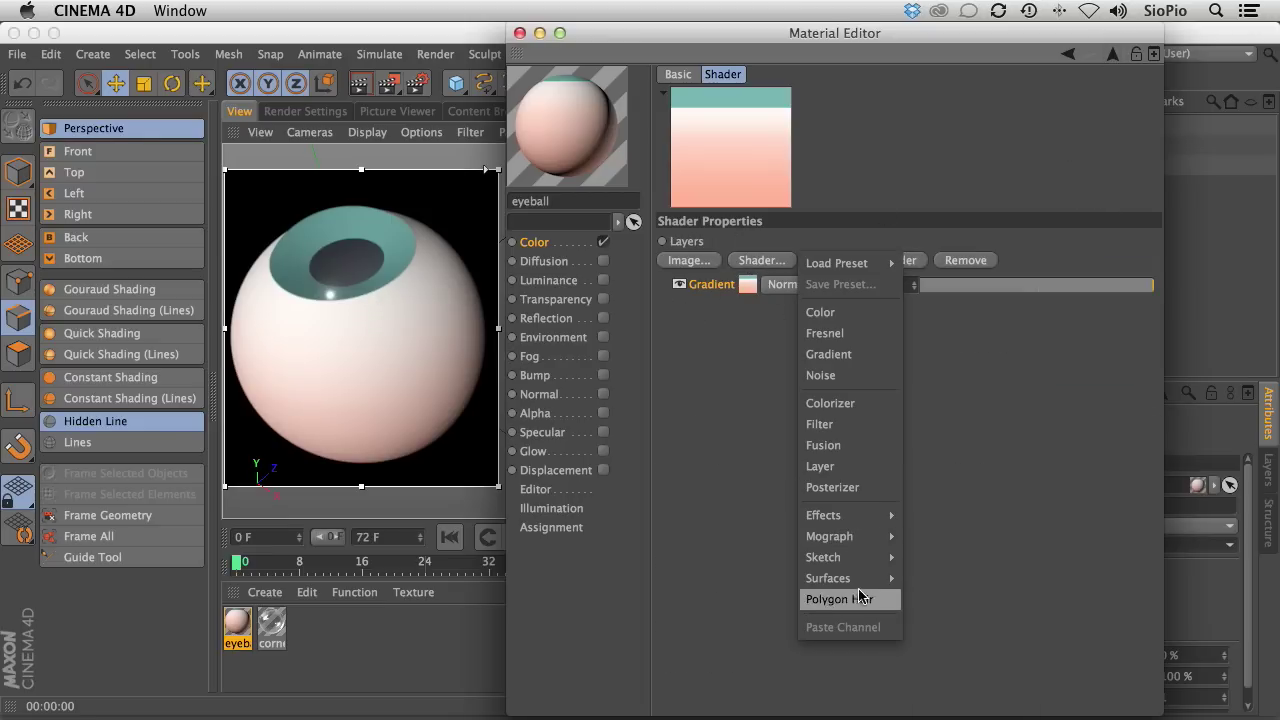
mouse_move(865, 578)
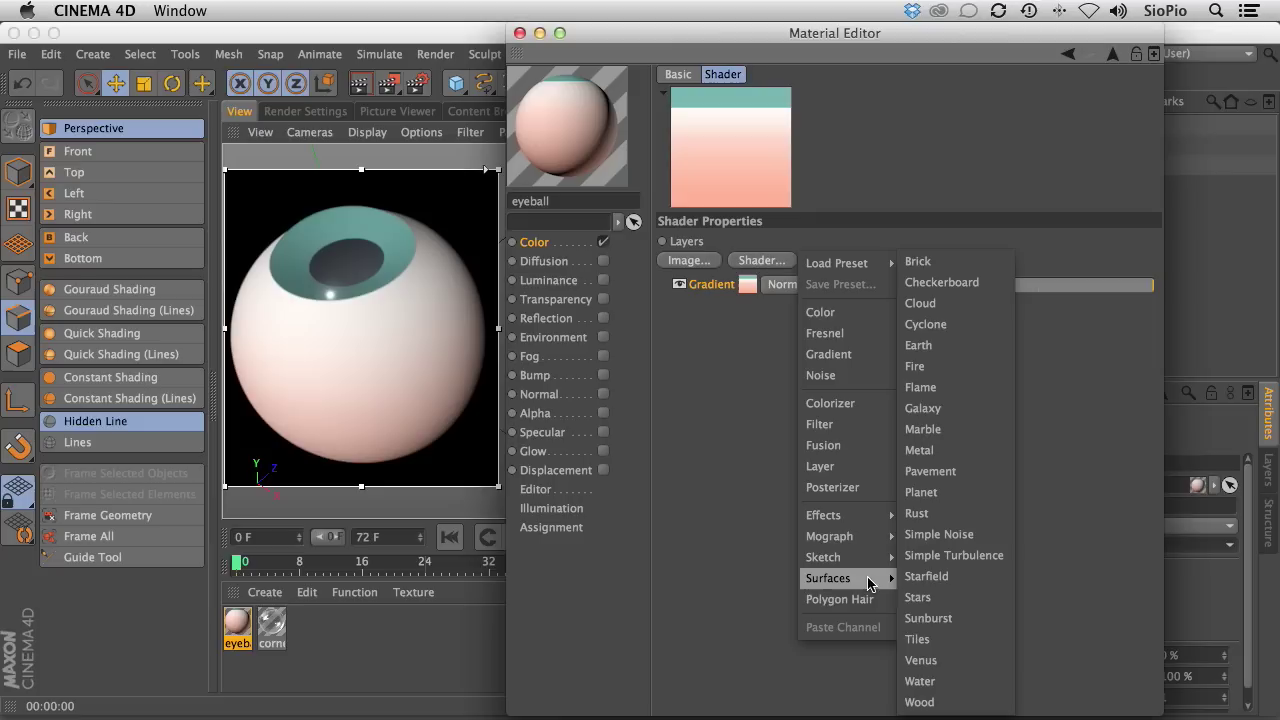
left_click(924, 681)
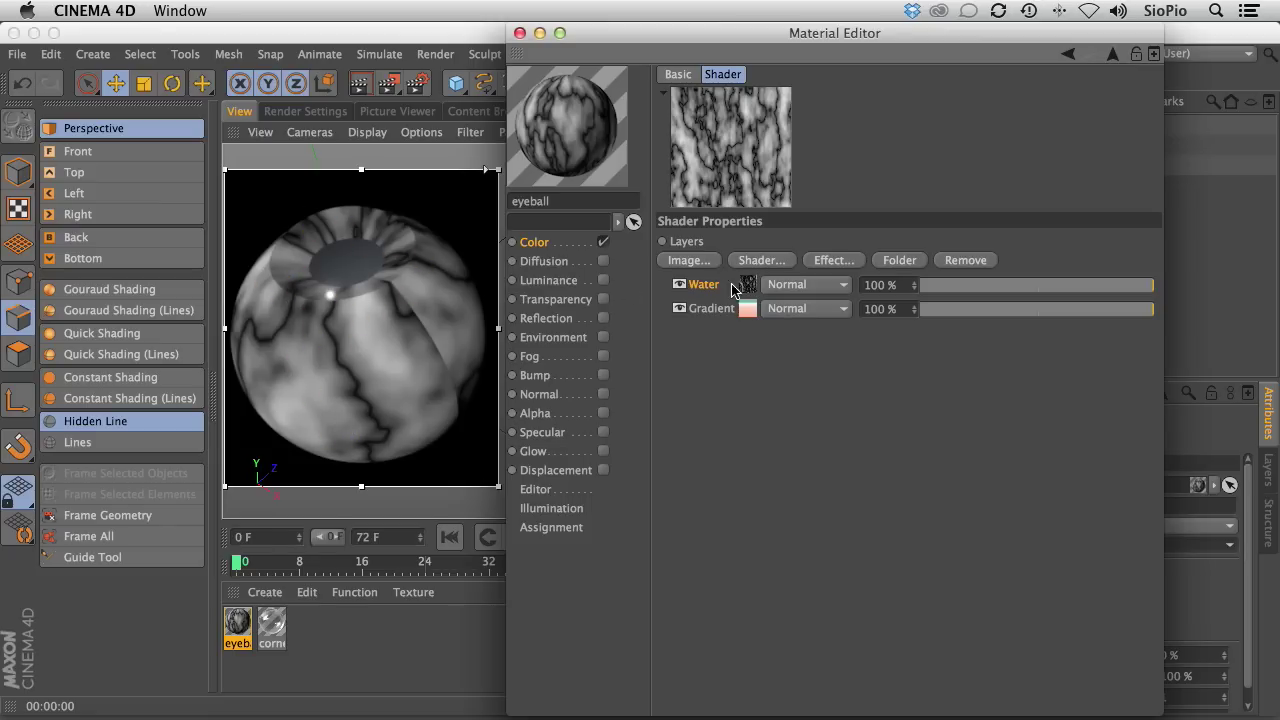
Add another Gradient layer above the Water layer, set its type to 2D - V and move its black knot to about 69%.
left_click(758, 262)
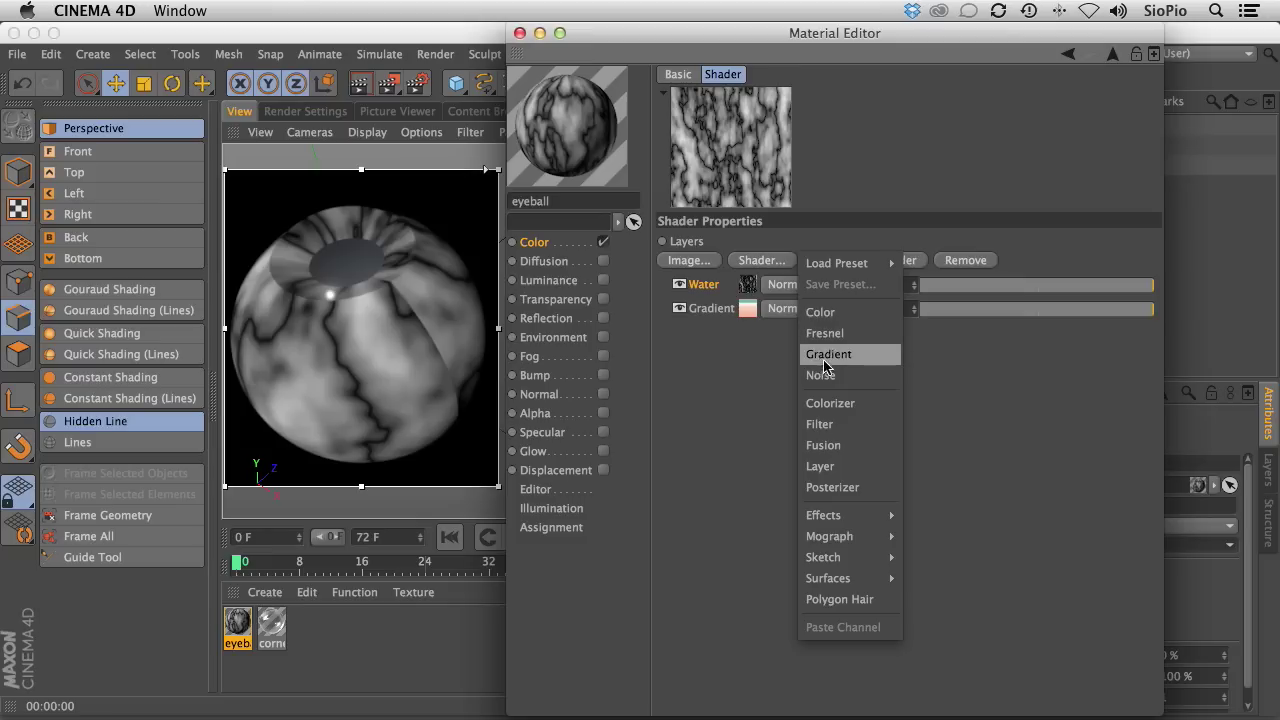
left_click(818, 354)
left_click(749, 288)
left_click(790, 418)
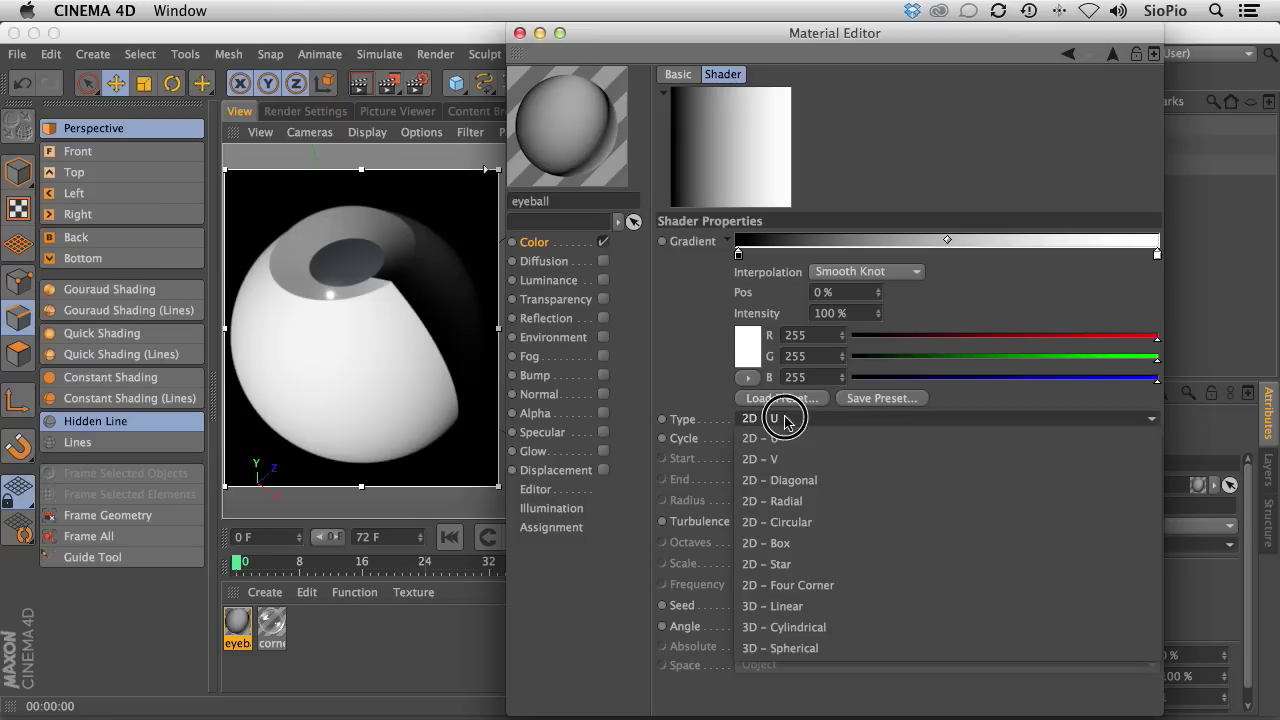
left_click(784, 437)
left_click_drag(740, 254, 1026, 270)
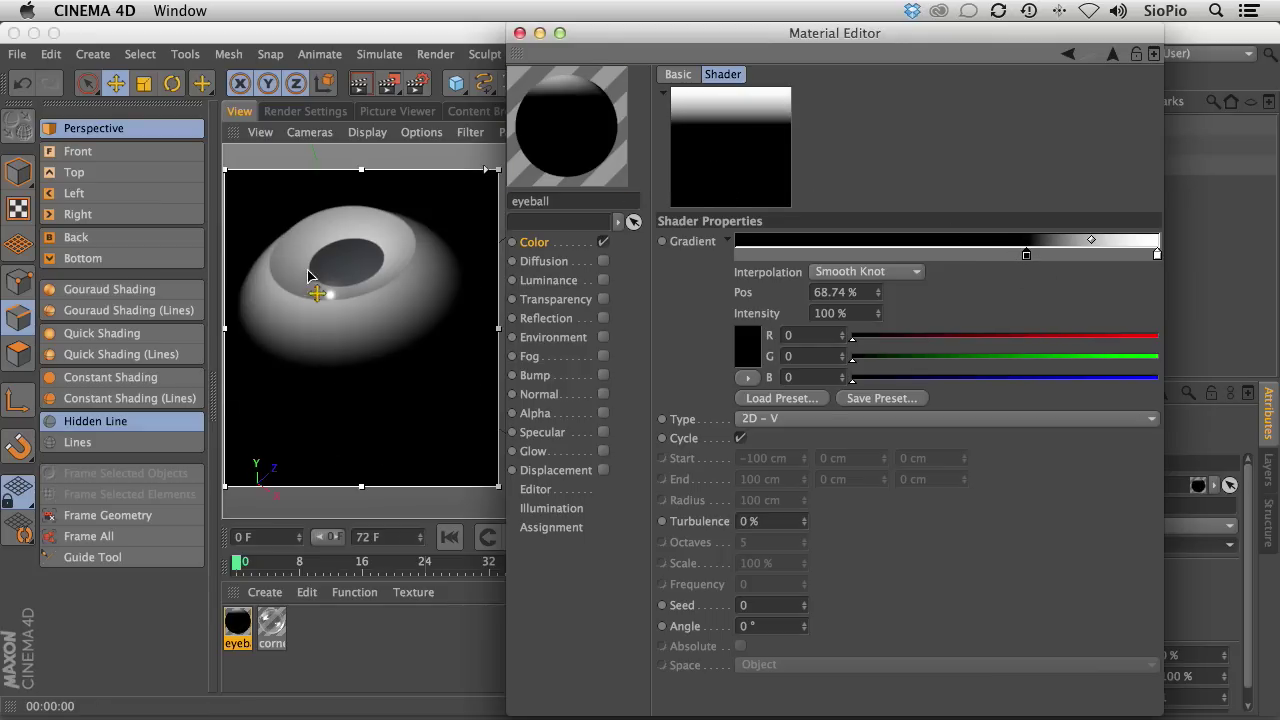
Set the top gradient's black knot to position 83% and its white knot to 83.5% for a sharp edge at the iris rim.
left_click_drag(1029, 258, 1062, 258)
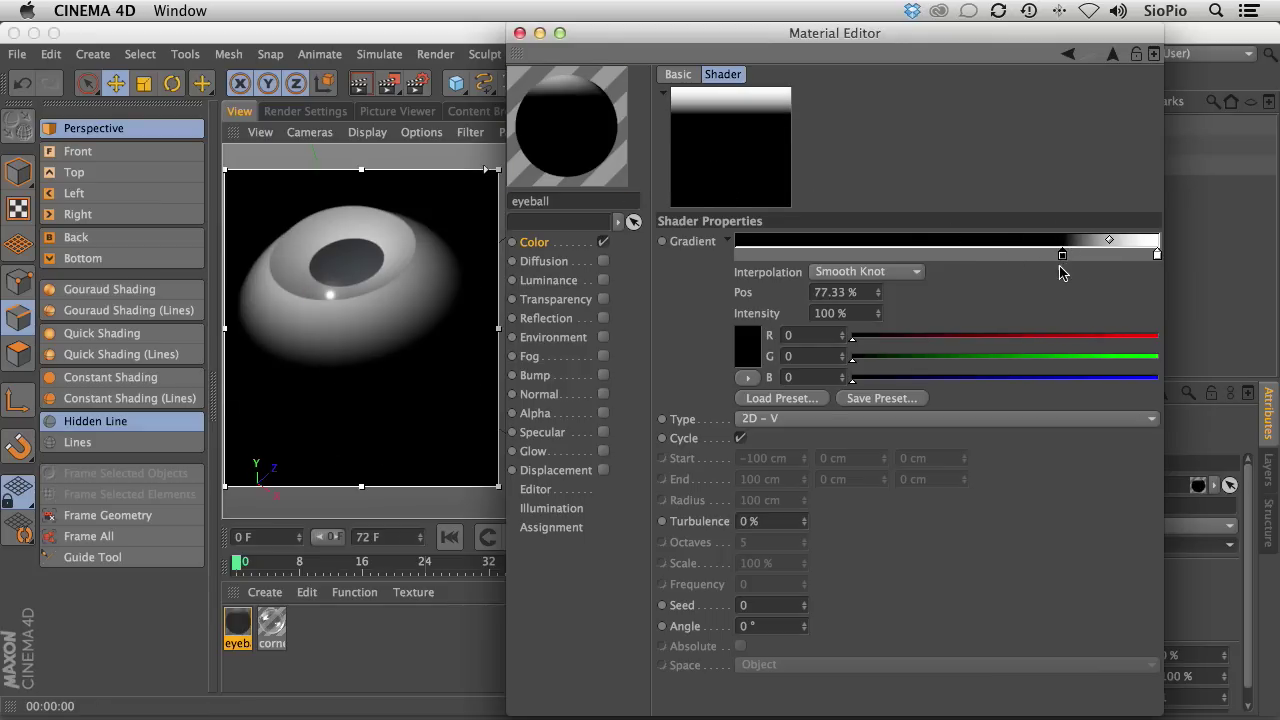
left_click(838, 291)
type("83")
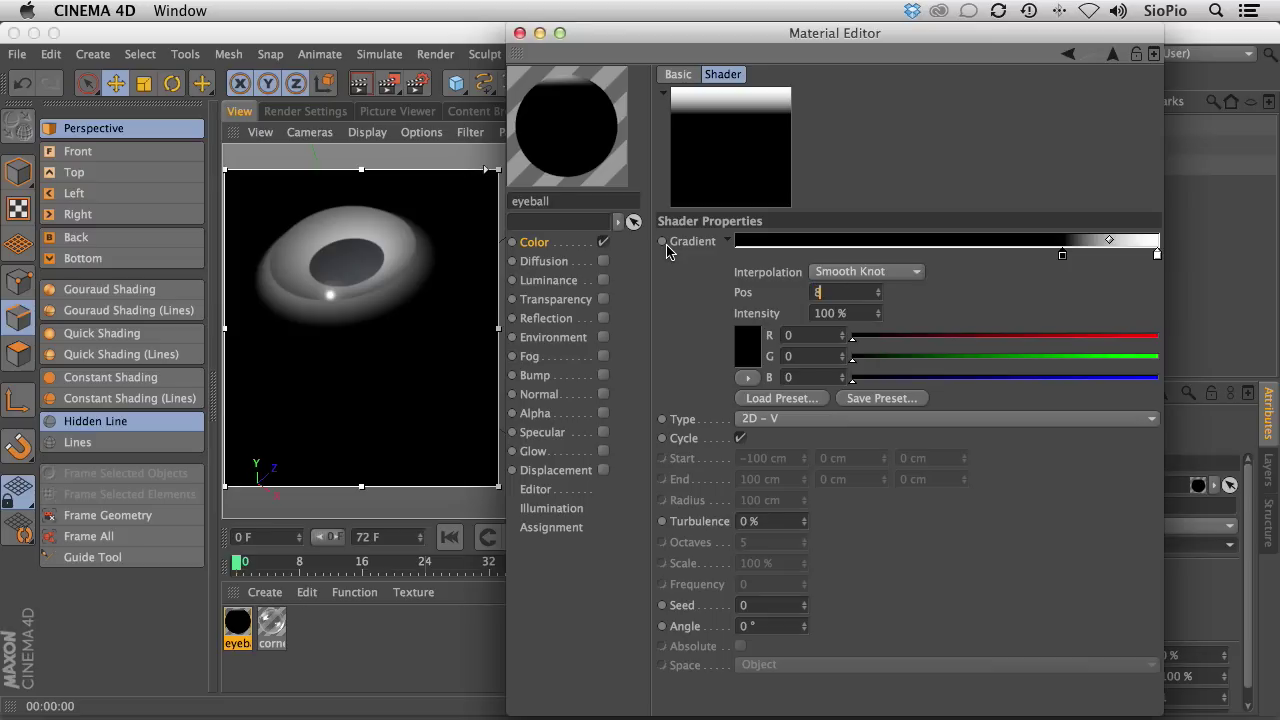
key("Return")
left_click_drag(1155, 253, 1101, 253)
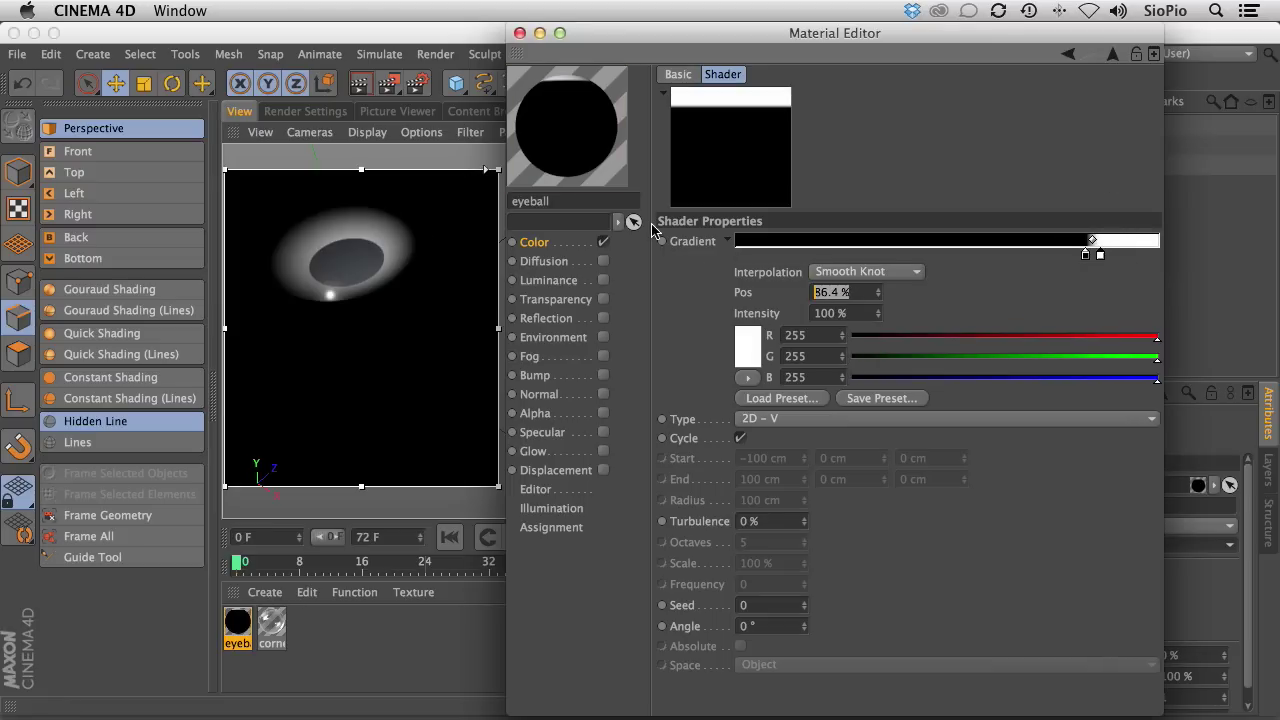
type("83.5")
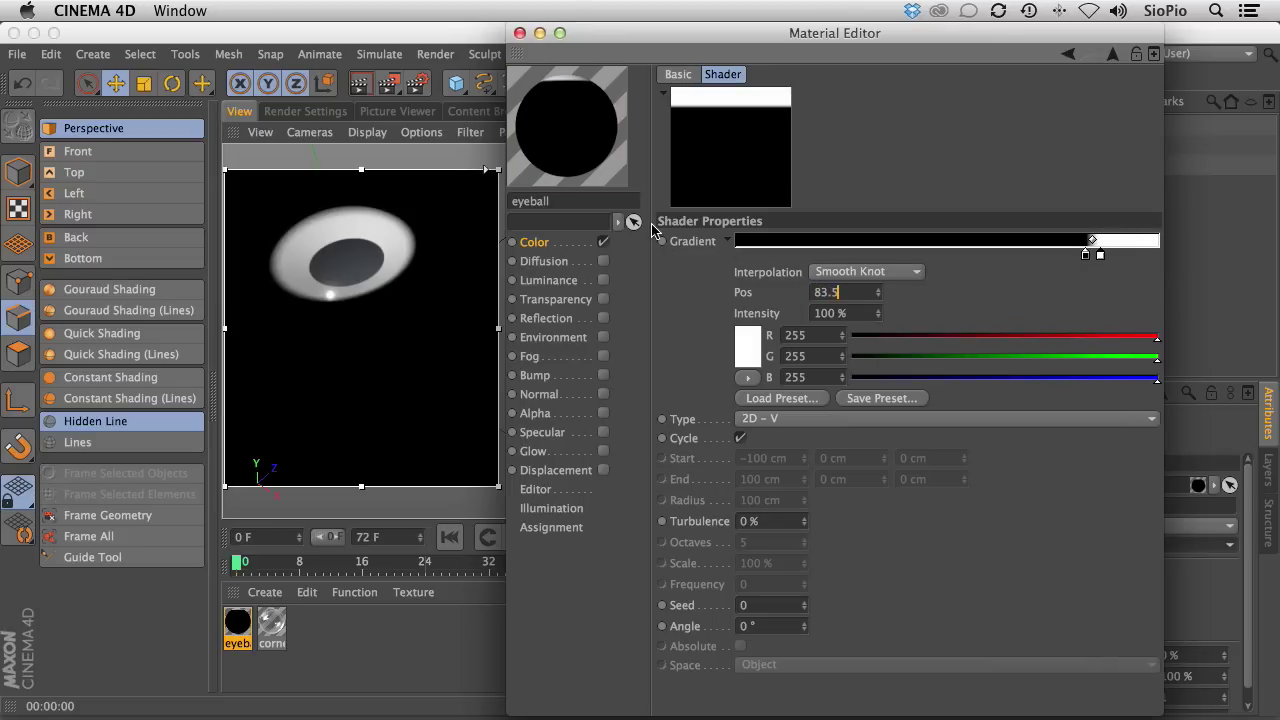
key("Return")
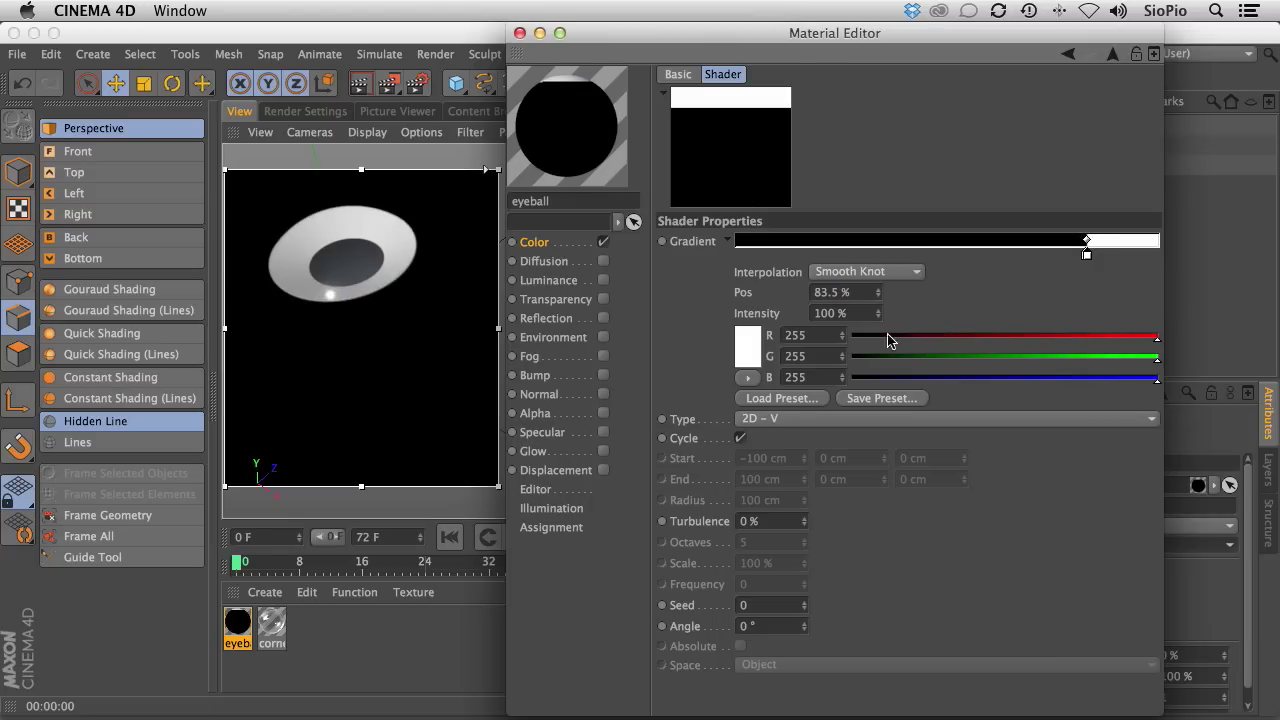
Return to the layer list, set the black-and-white gradient to Layer Mask mode and move it directly beneath the Water layer.
left_click(1112, 53)
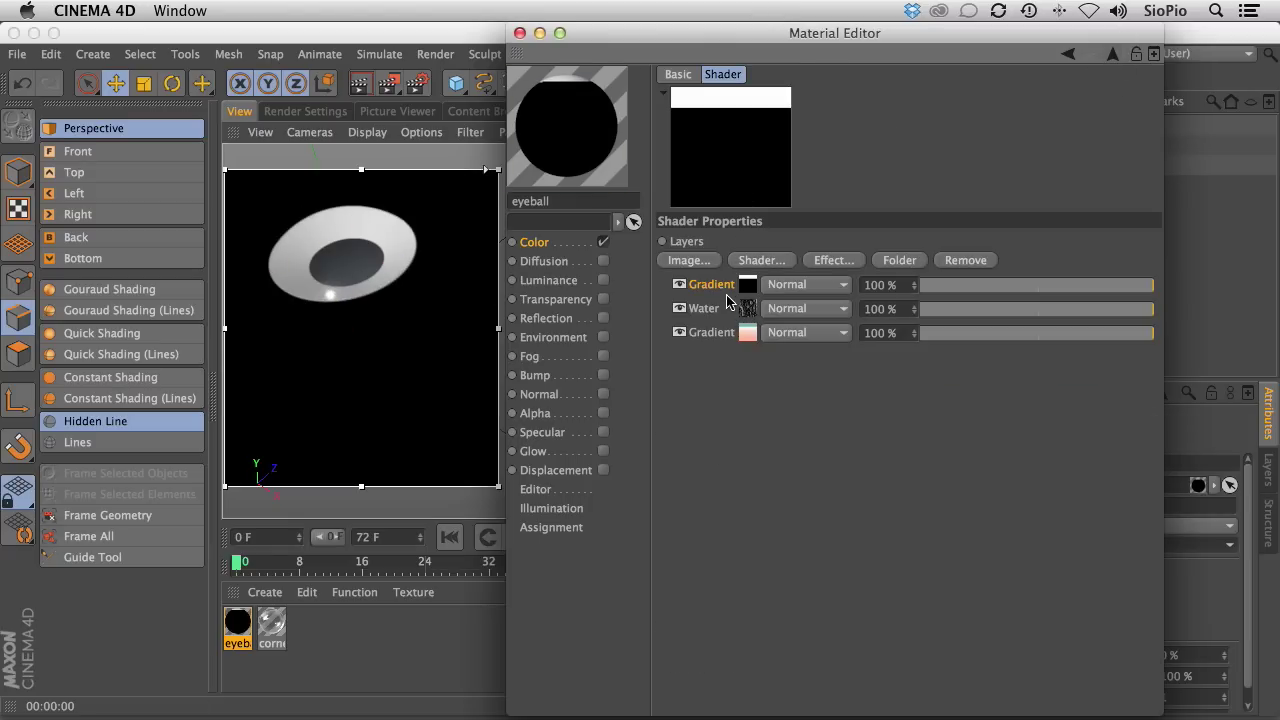
left_click(780, 289)
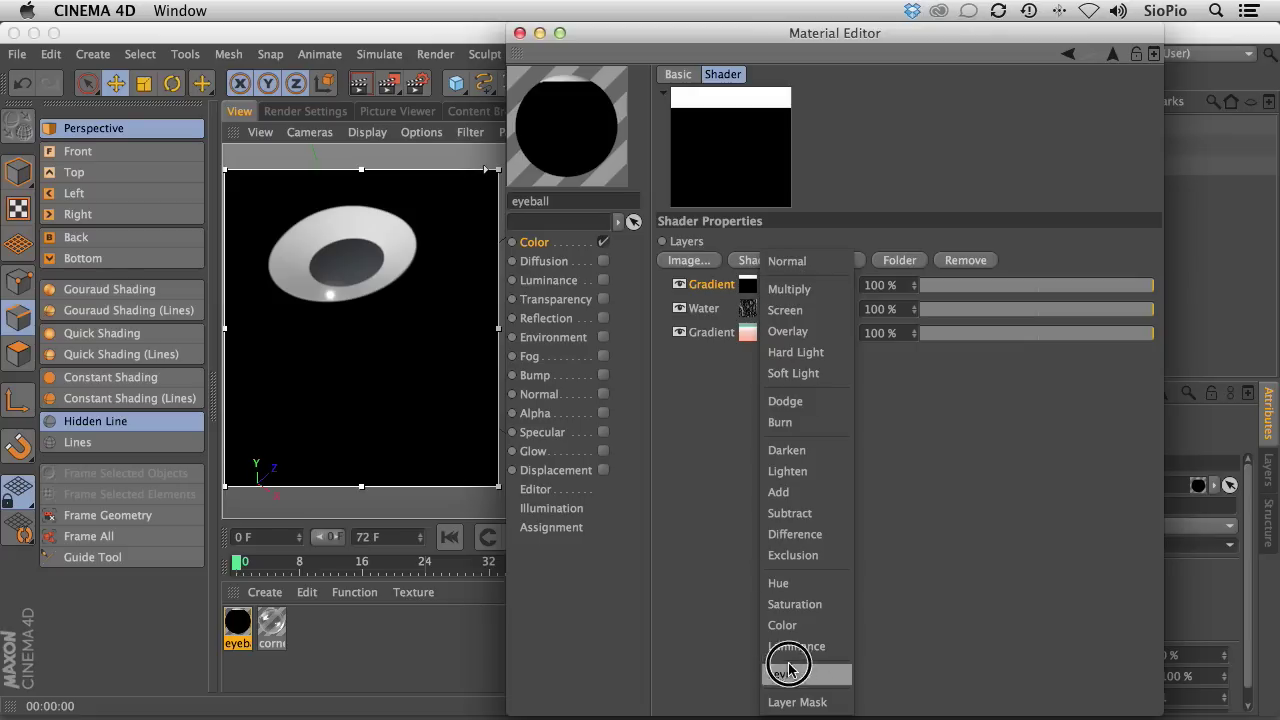
left_click(791, 696)
left_click_drag(704, 285, 706, 320)
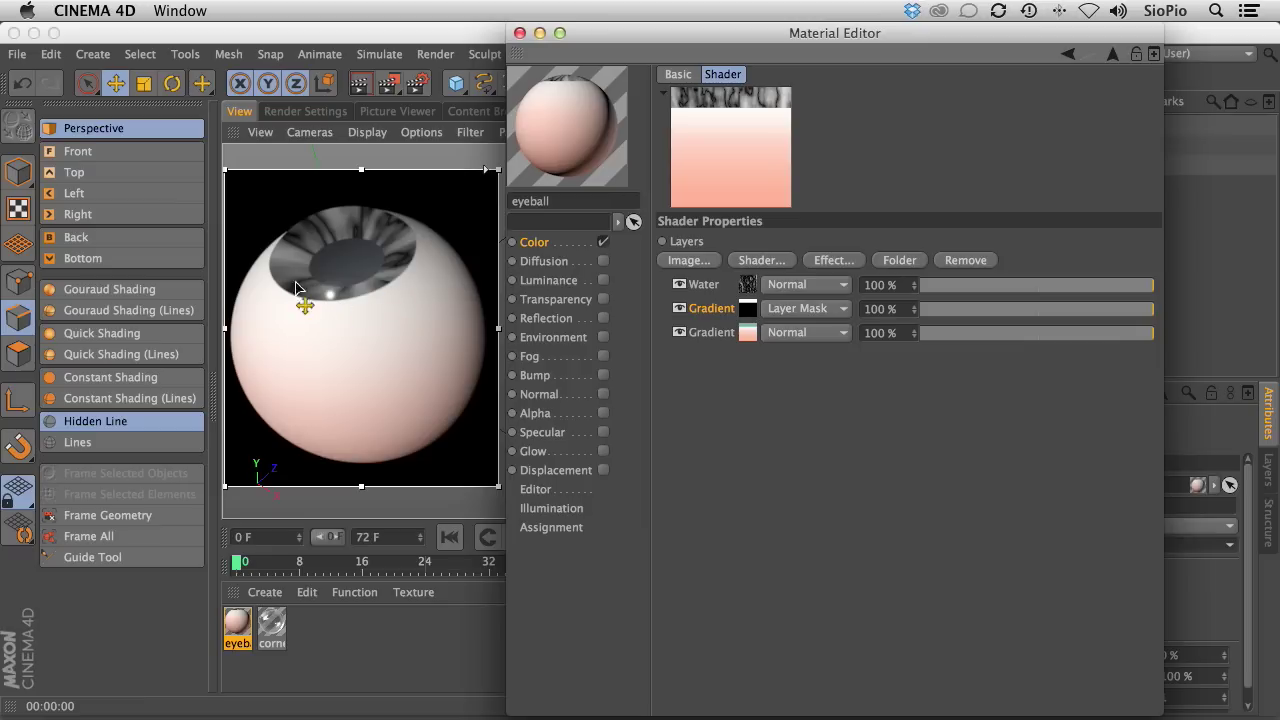
Open the Water shader's properties and set both T Frequency and Wind to 0.
left_click(745, 287)
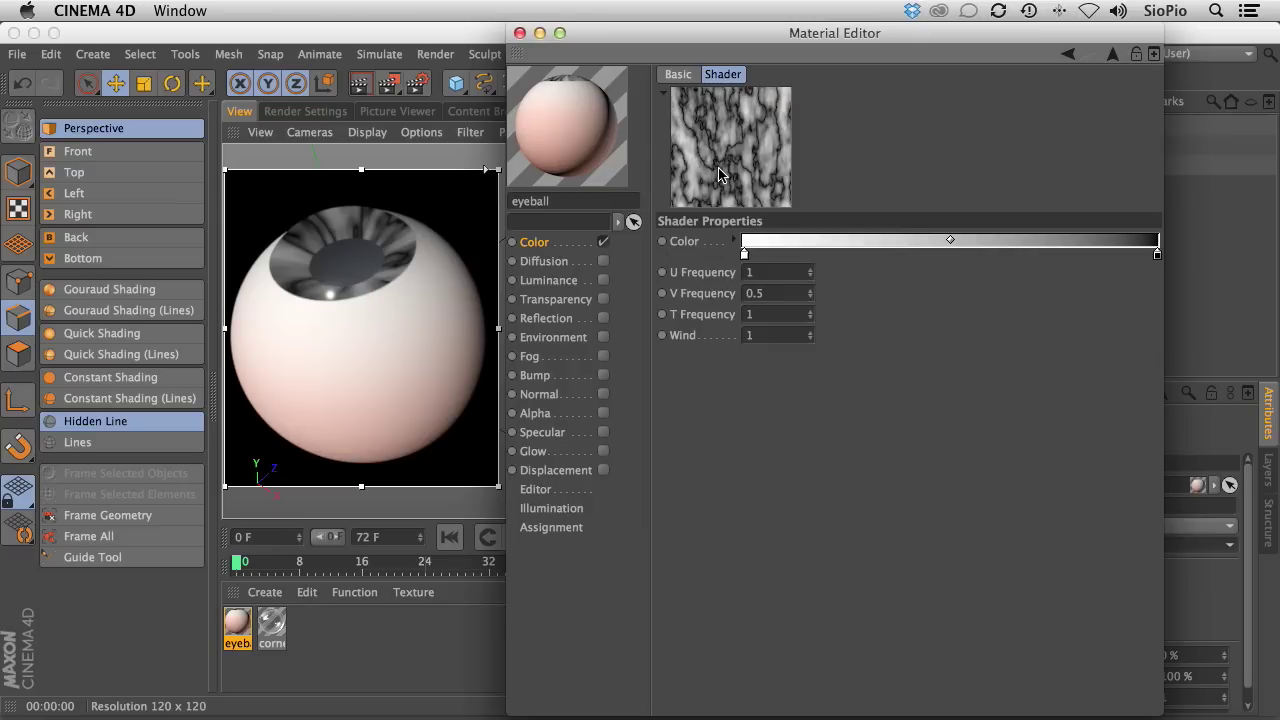
right_click(715, 153)
left_click(744, 44)
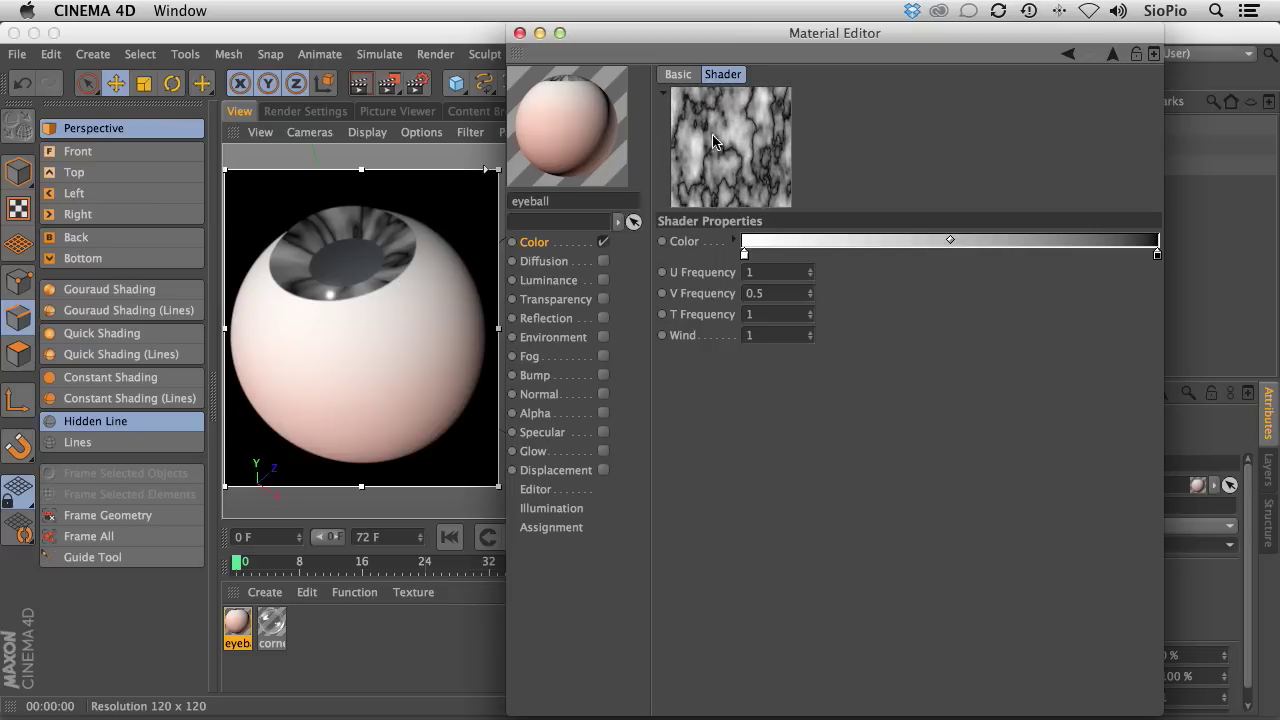
left_click(770, 314)
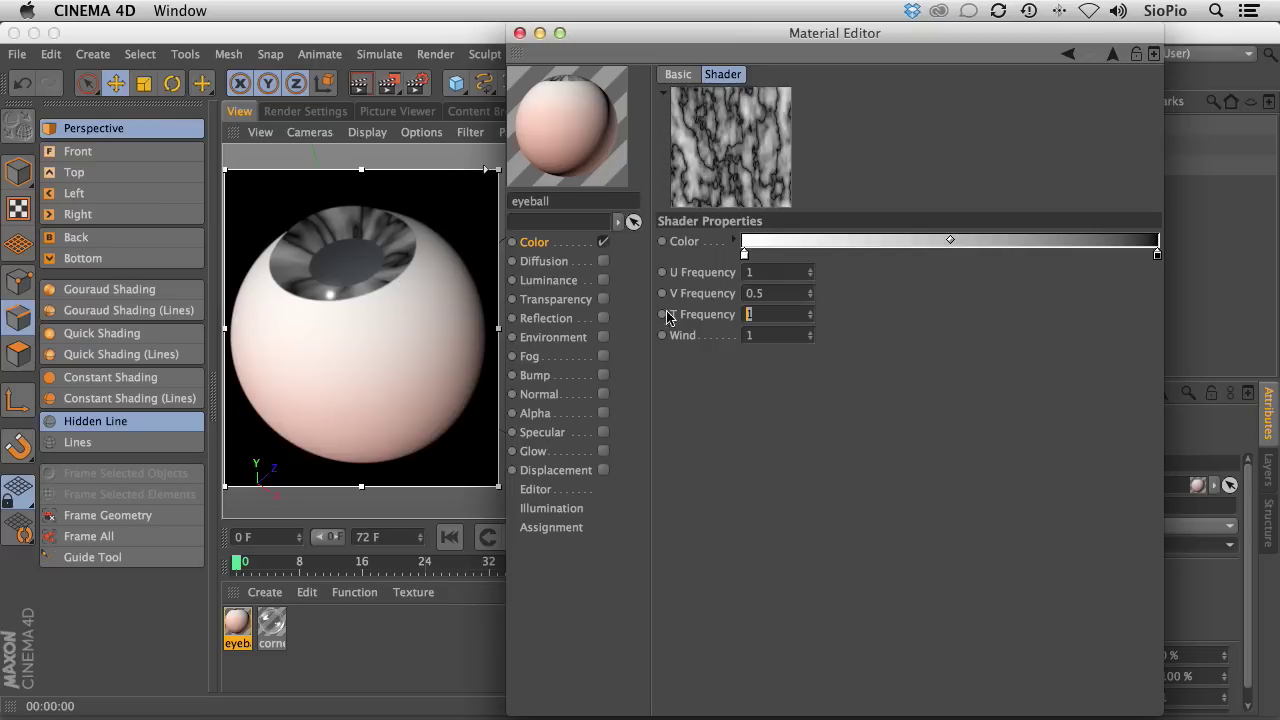
type("0")
left_click(751, 336)
type("0")
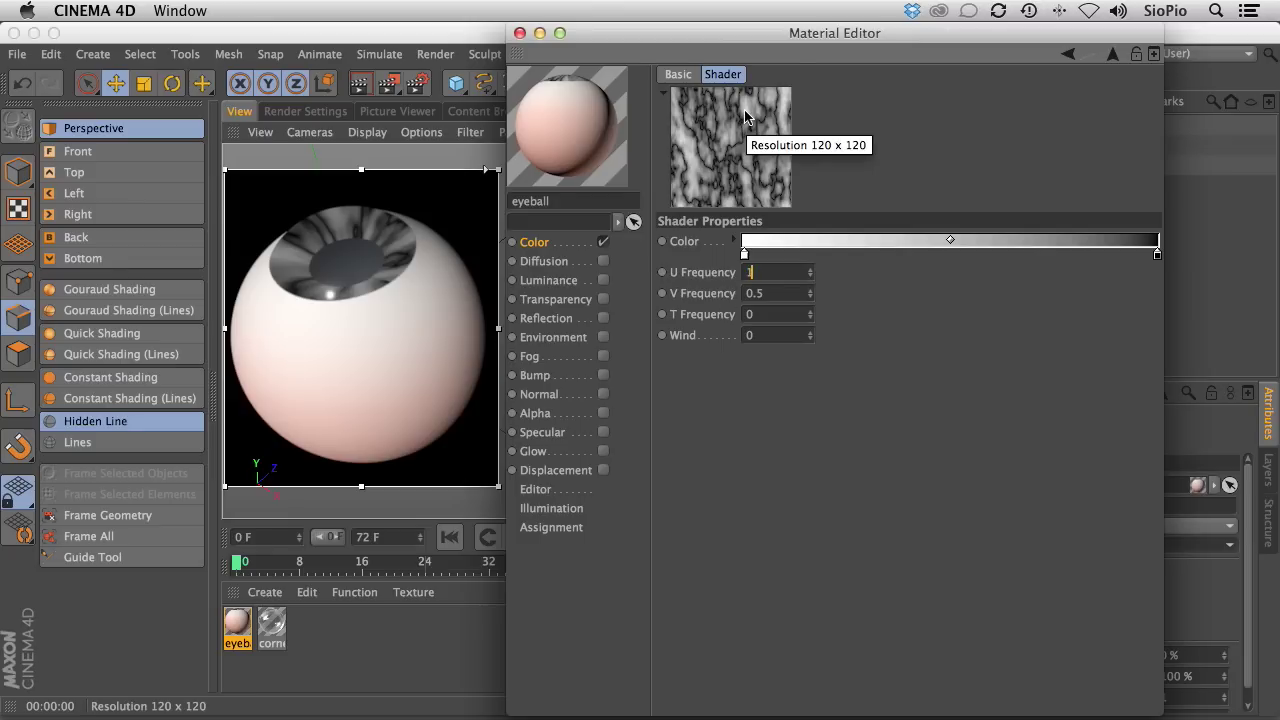
Set the Water shader's U Frequency to 10 and V Frequency to 2 to produce fine iris fibres.
type("0")
key("Return")
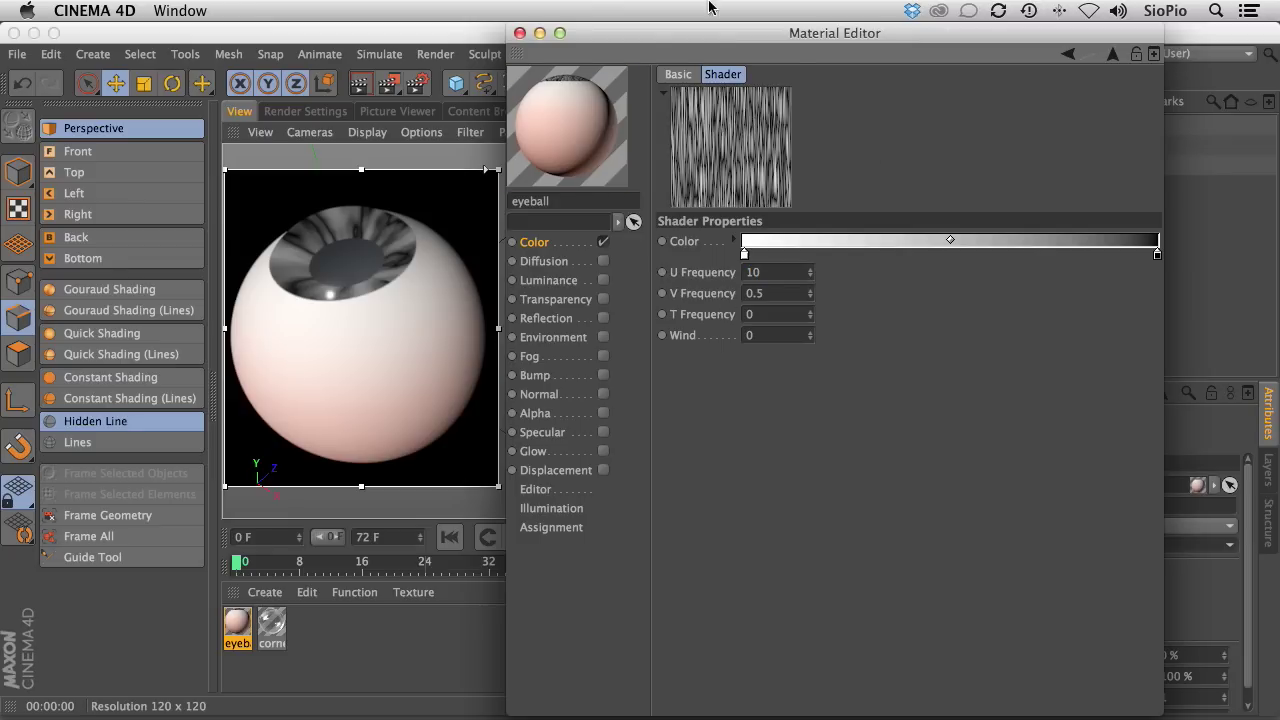
left_click_drag(778, 295, 700, 295)
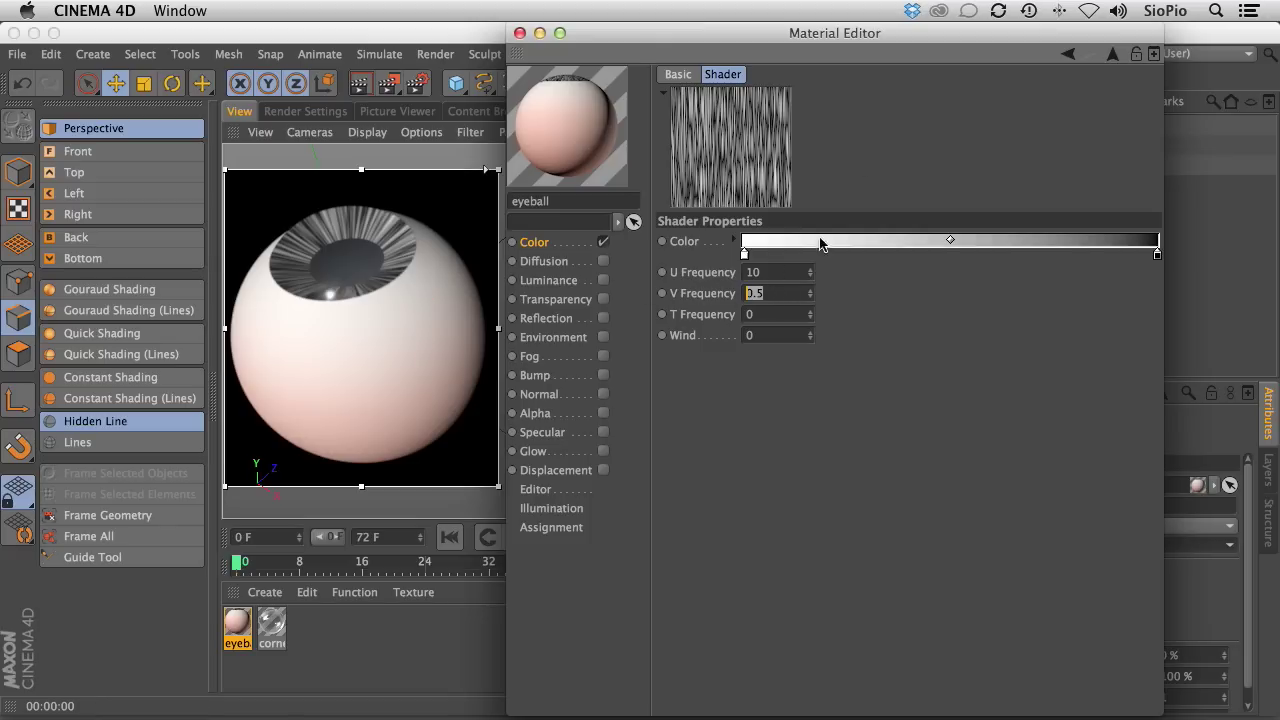
type("2")
key("Return")
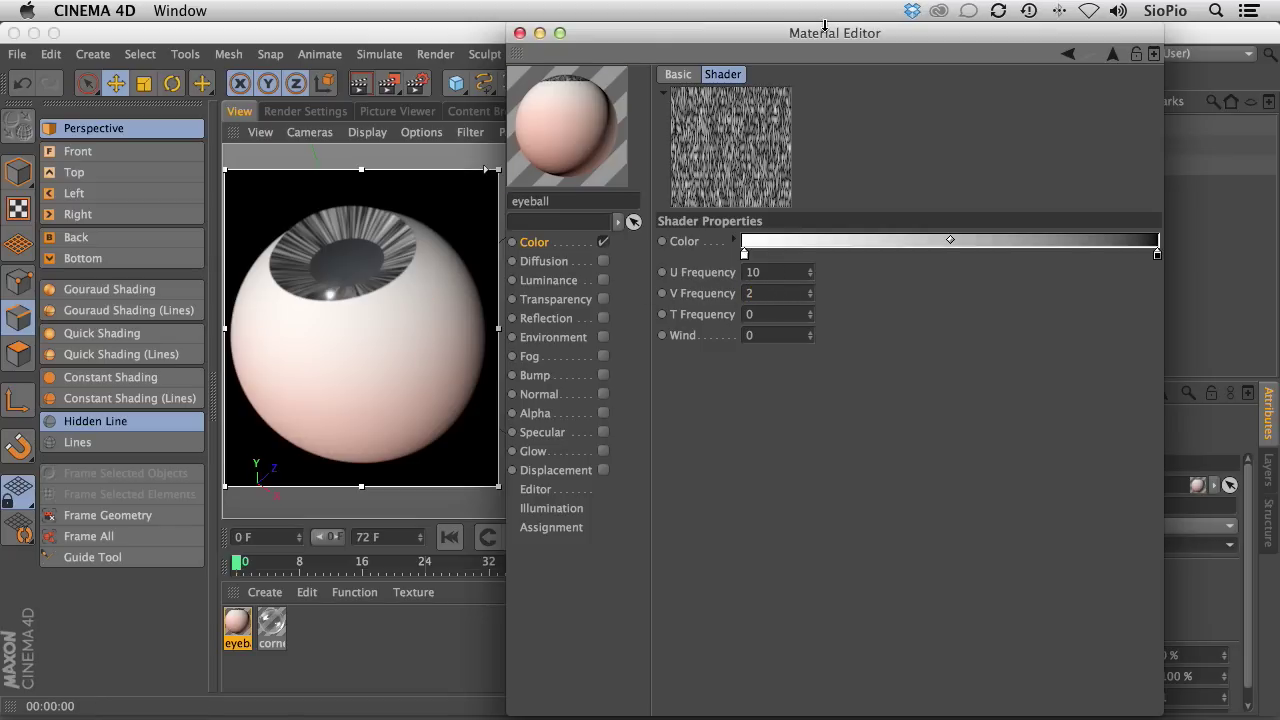
left_click(390, 292)
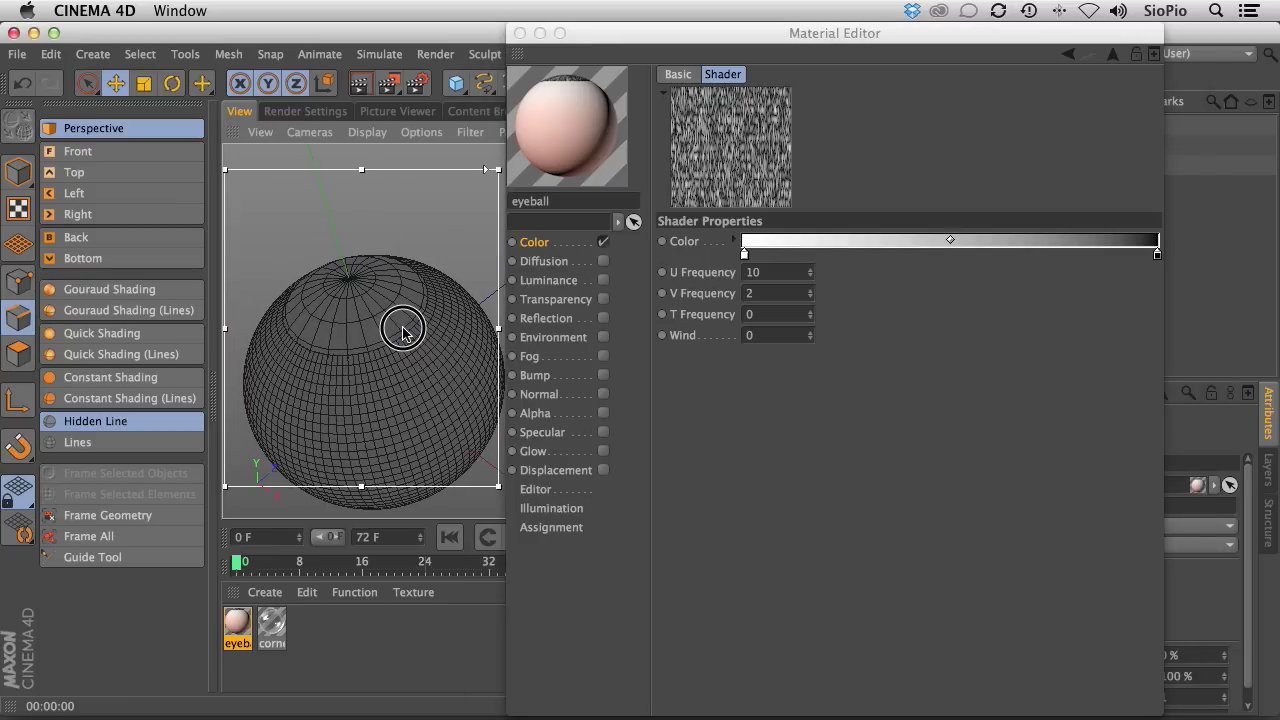
left_click_drag(432, 316, 433, 338, "alt")
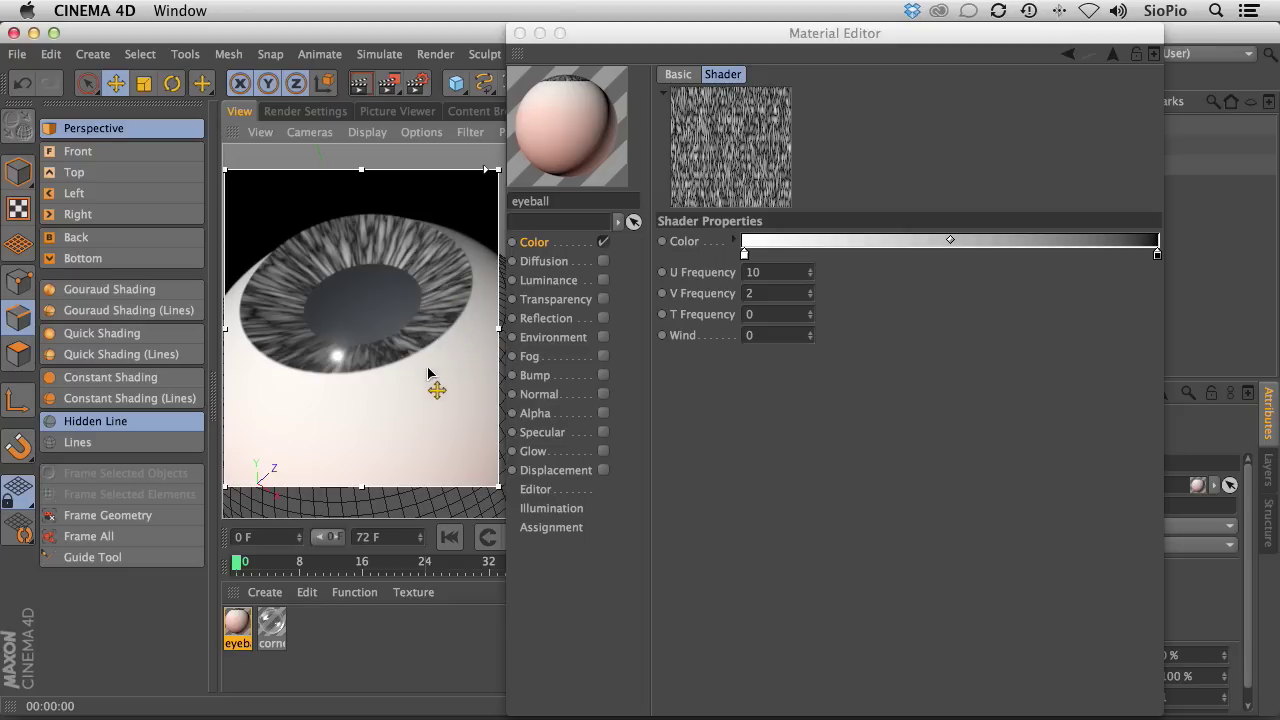
Return to the layer list and set the Water layer to Luminance mode at 50% strength.
left_click(1112, 53)
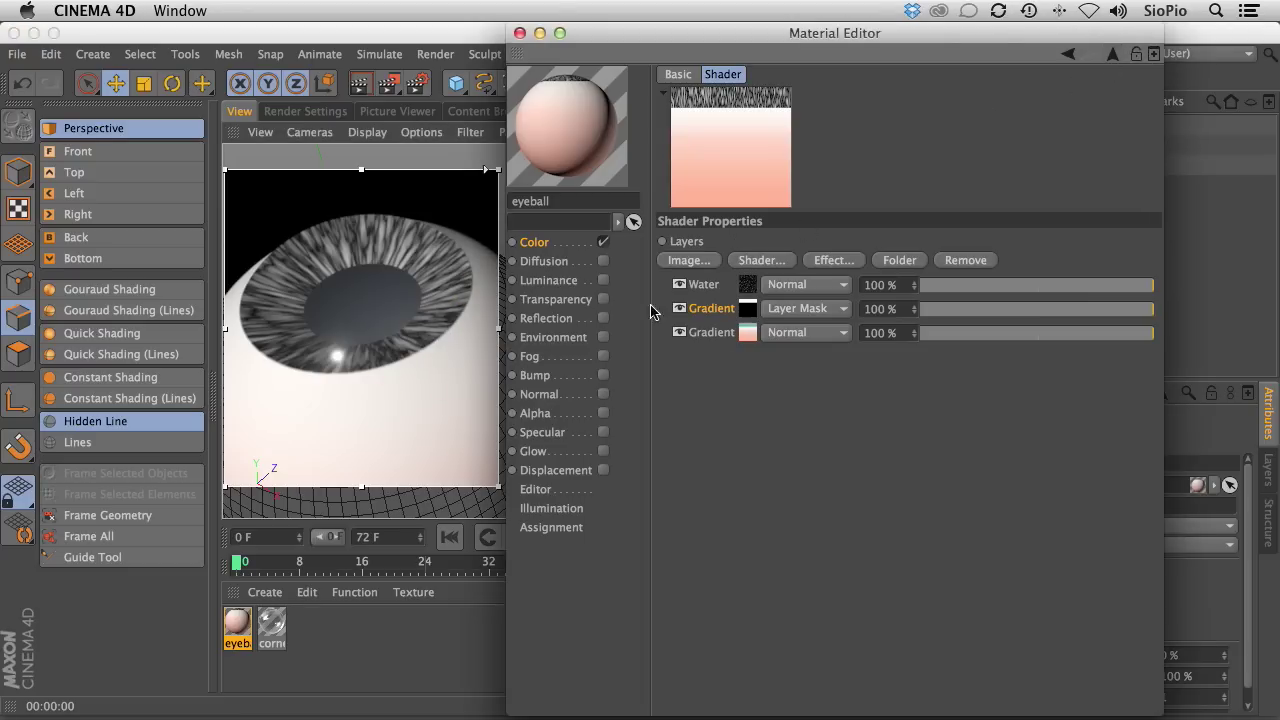
left_click_drag(779, 306, 810, 652)
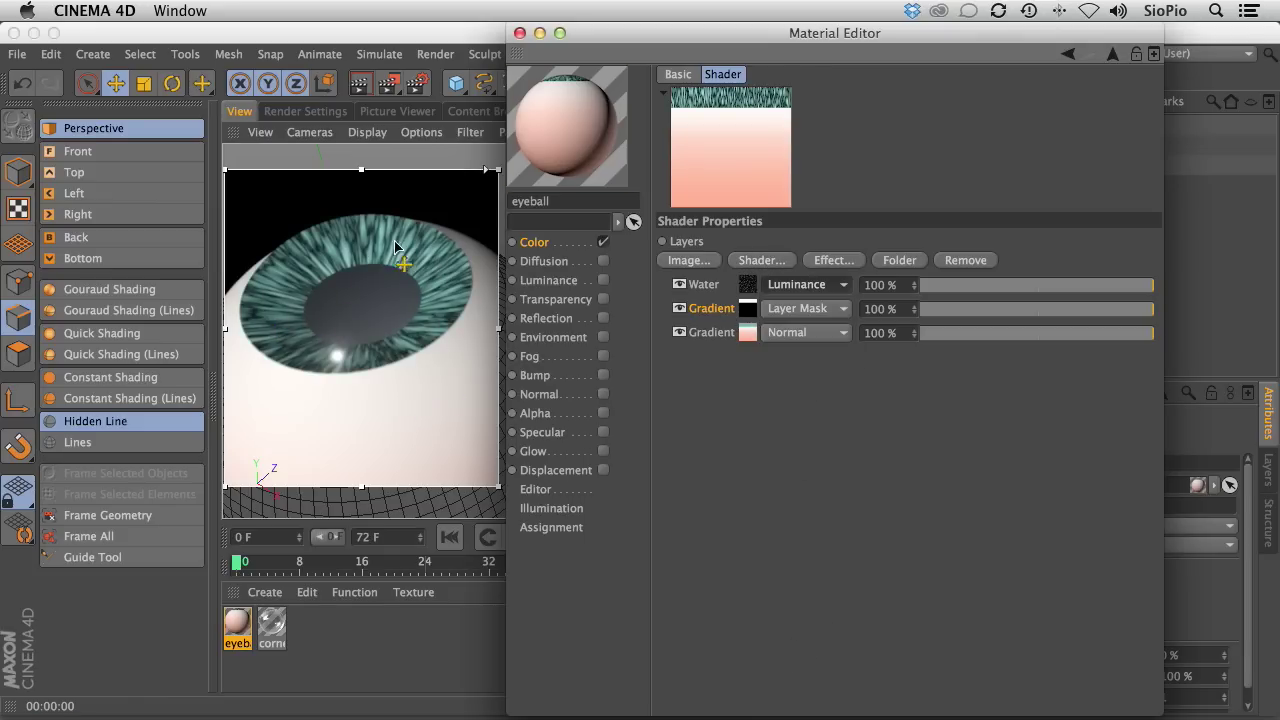
mouse_move(1017, 297)
left_mouse_down()
mouse_move(1048, 280)
mouse_move(1022, 290)
left_mouse_up()
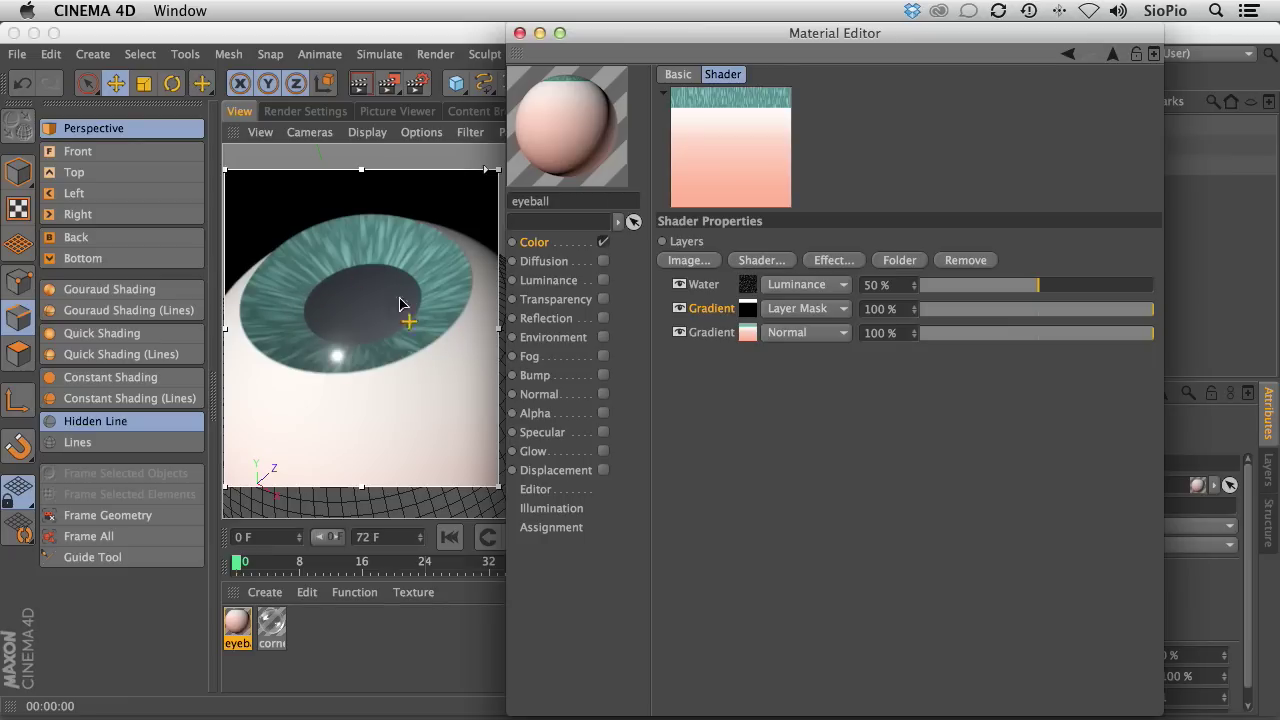
Add a Gradient layer above the Water layer and set its type to 2D - V.
left_click(772, 260)
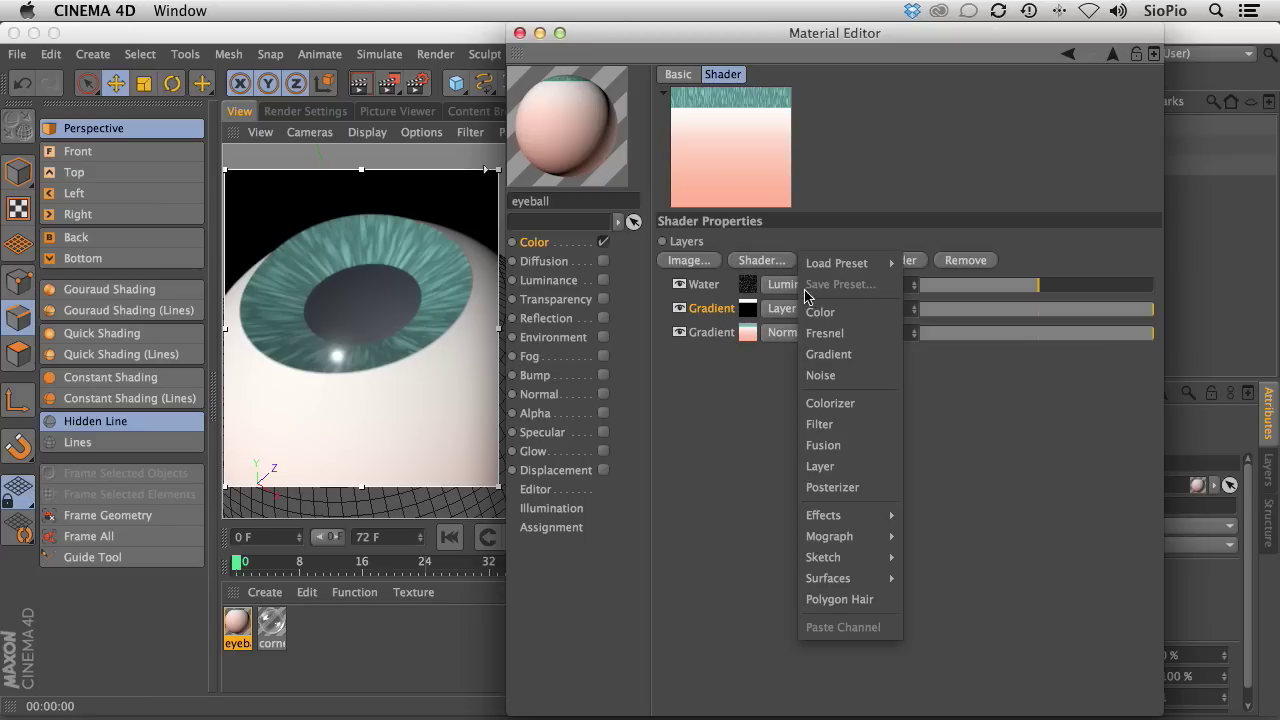
left_click(845, 354)
left_click(752, 284)
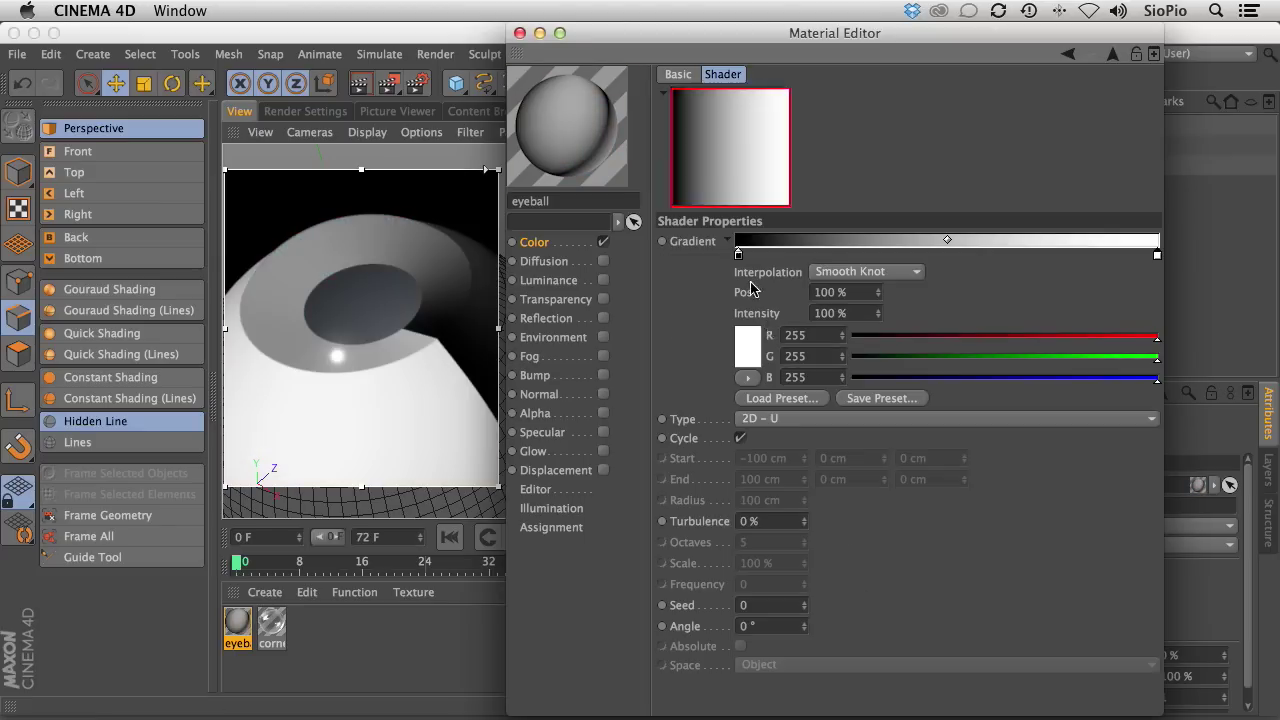
left_click(785, 419)
left_click(783, 458)
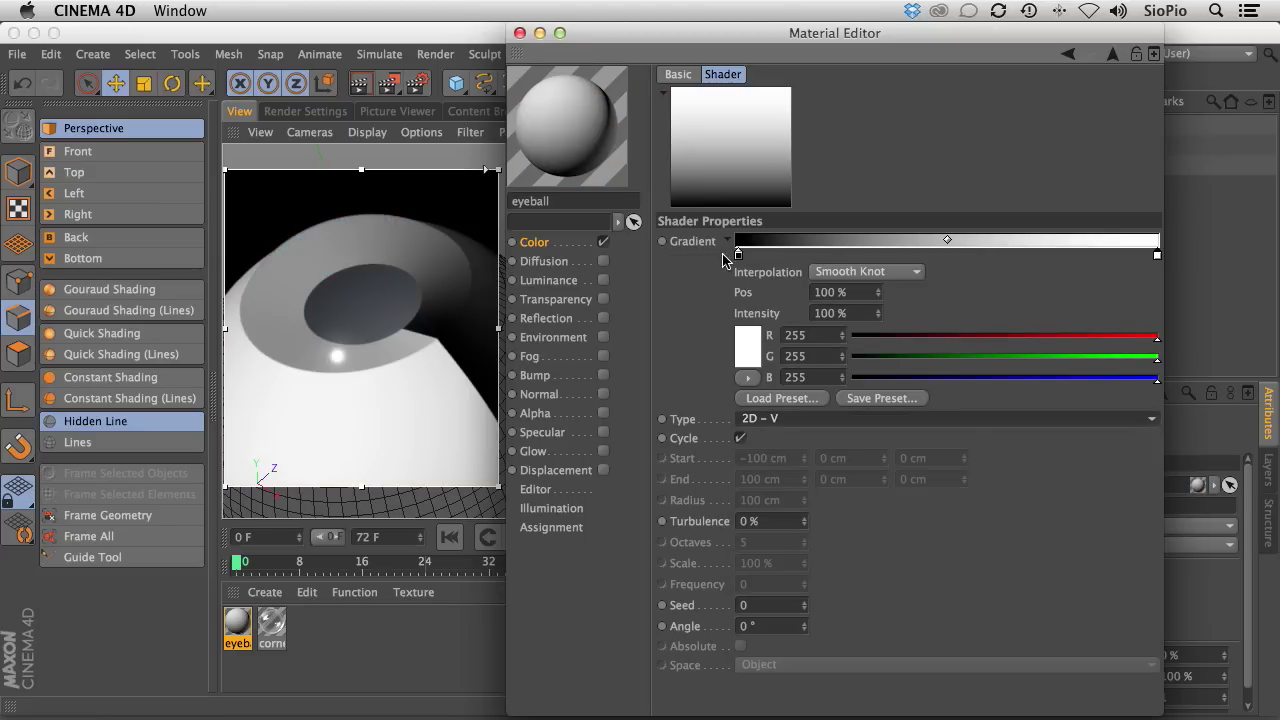
Change the new gradient's white knot color to an orange-brown of RGB 170, 100, 20.
double_click(1156, 255)
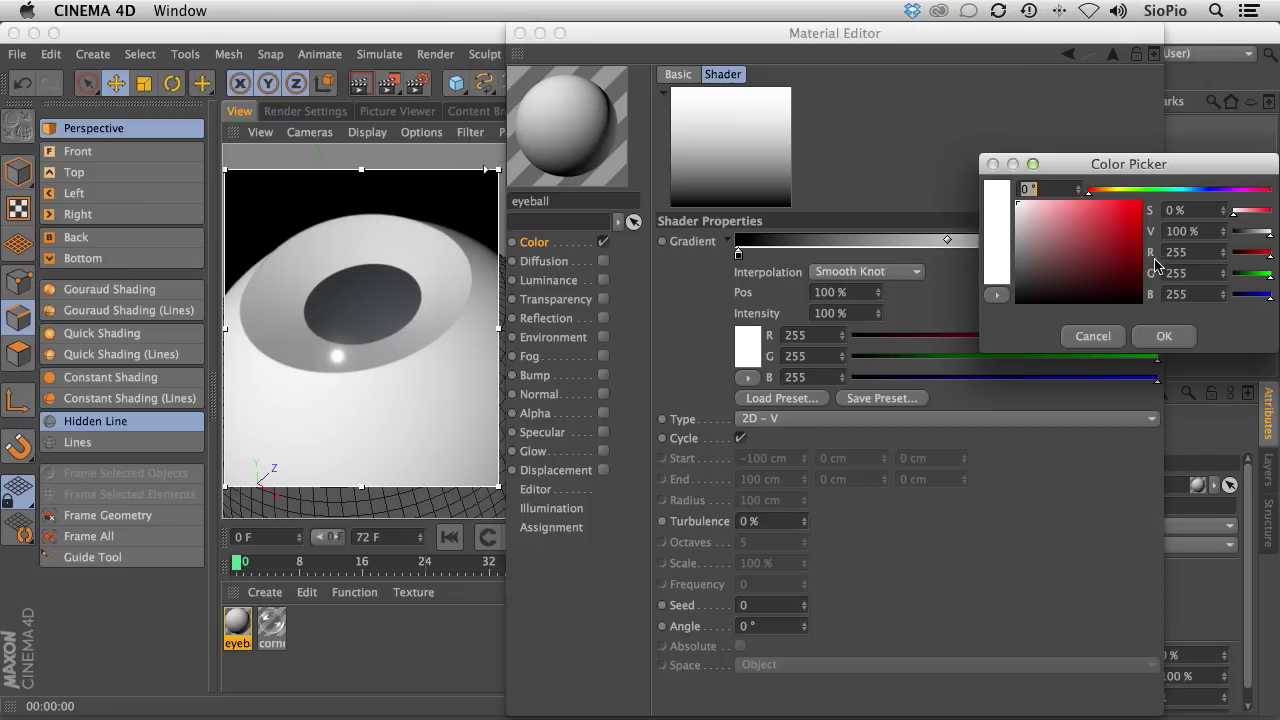
left_click_drag(1080, 172, 747, 190)
double_click(869, 270)
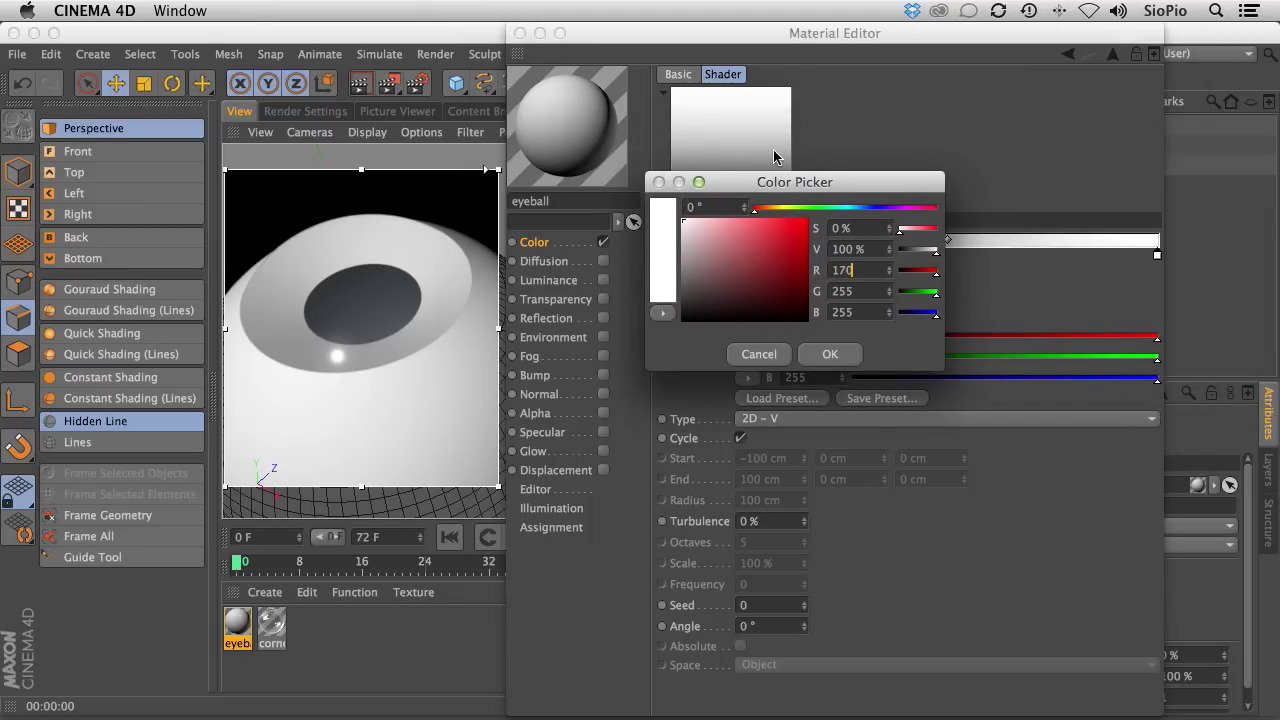
key("Return")
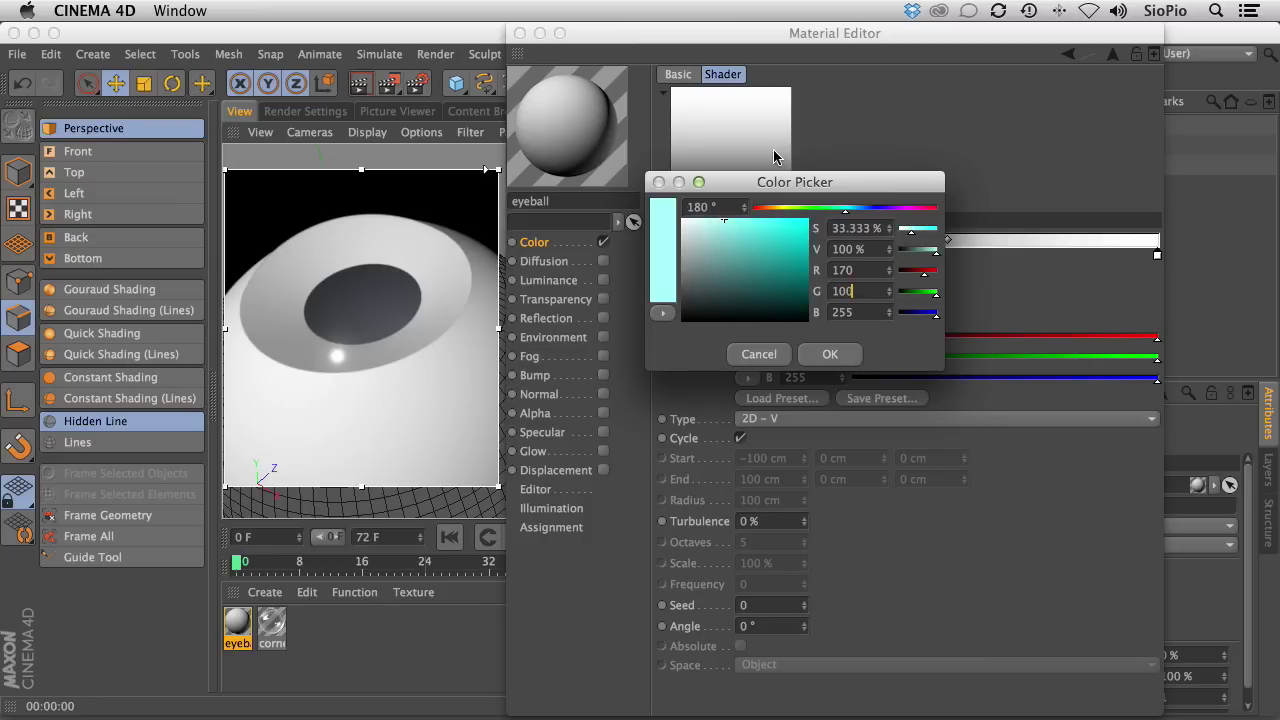
type("100")
key("Return")
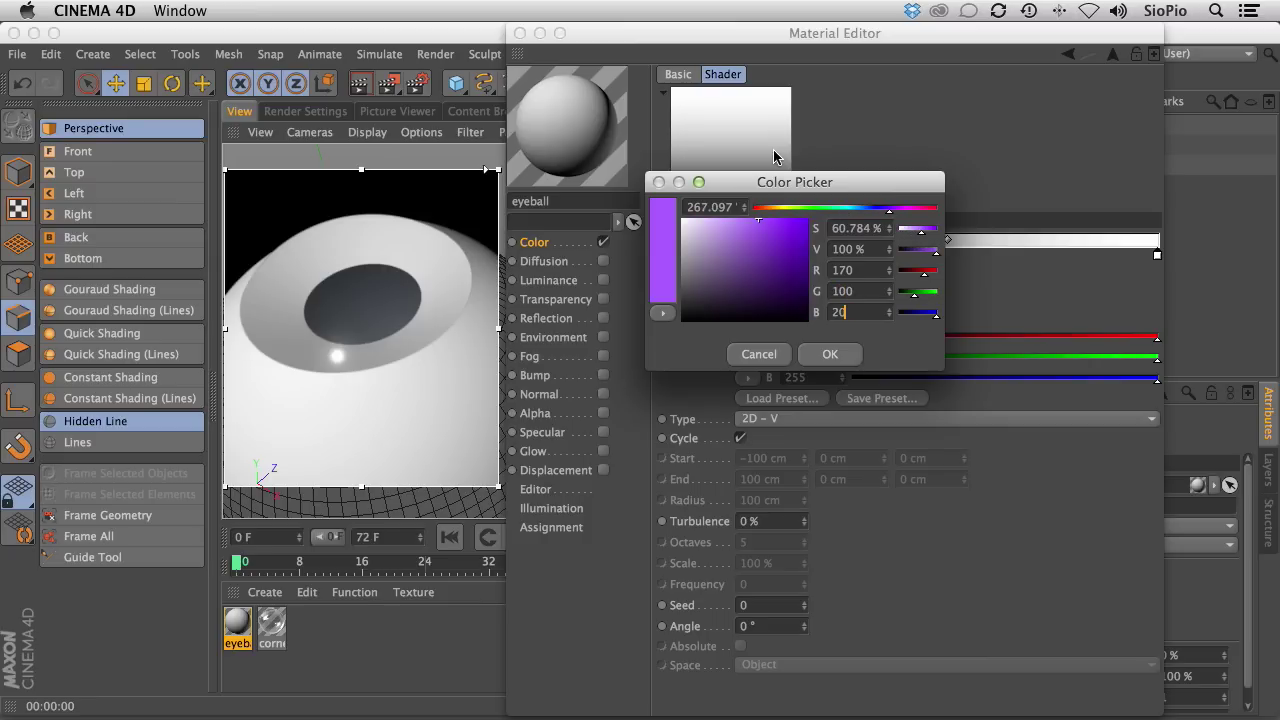
key("Return")
left_click(829, 354)
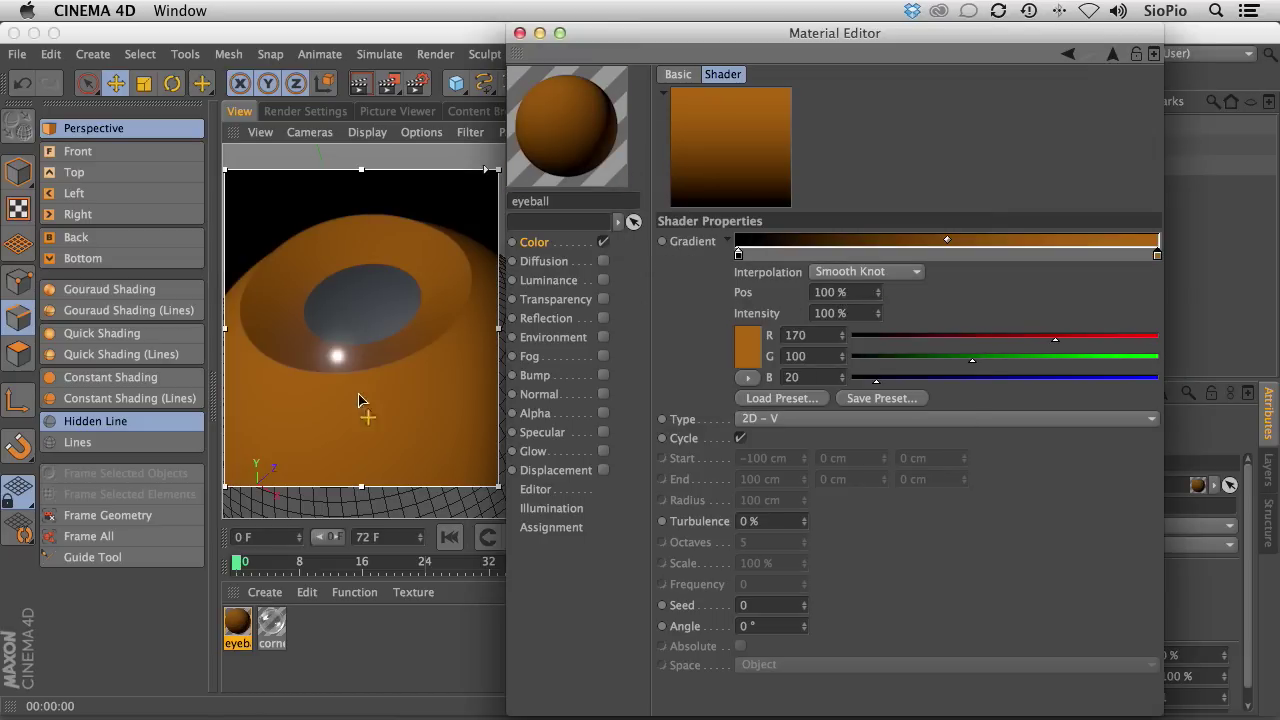
Return to the layer list, add another Gradient layer above the orange one and set its type to 2D - V.
left_click(1114, 57)
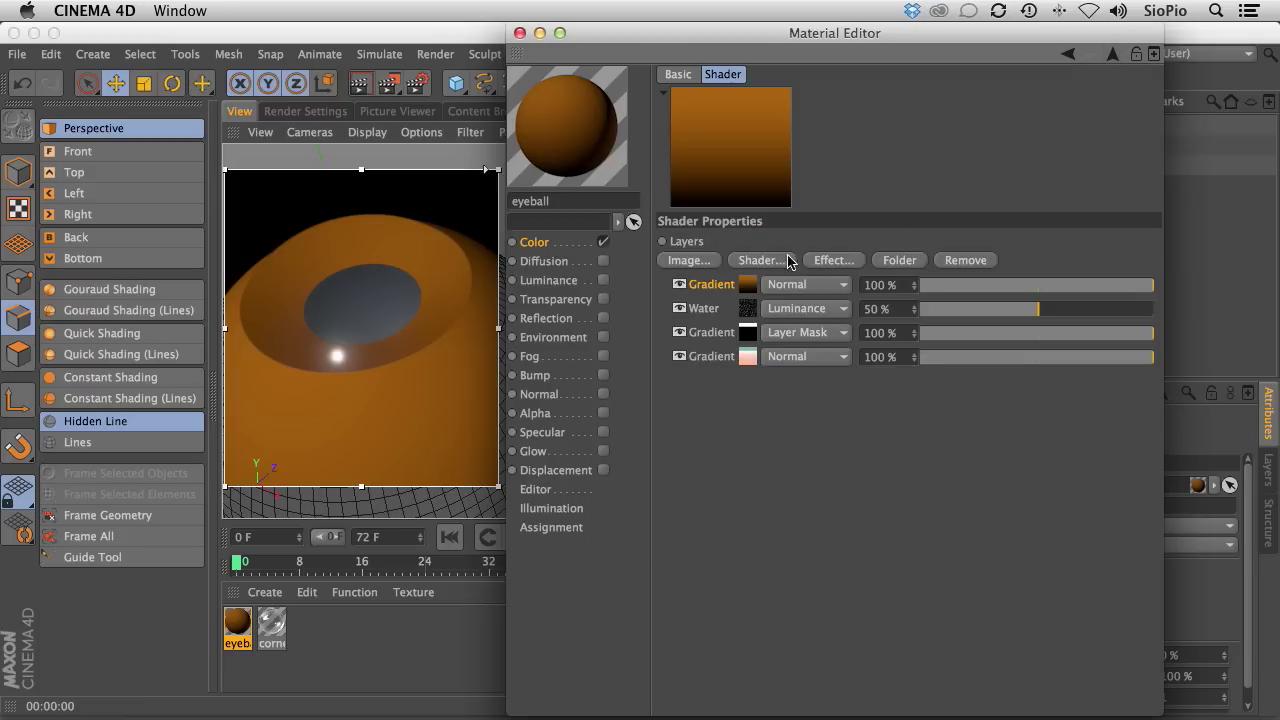
left_click(770, 262)
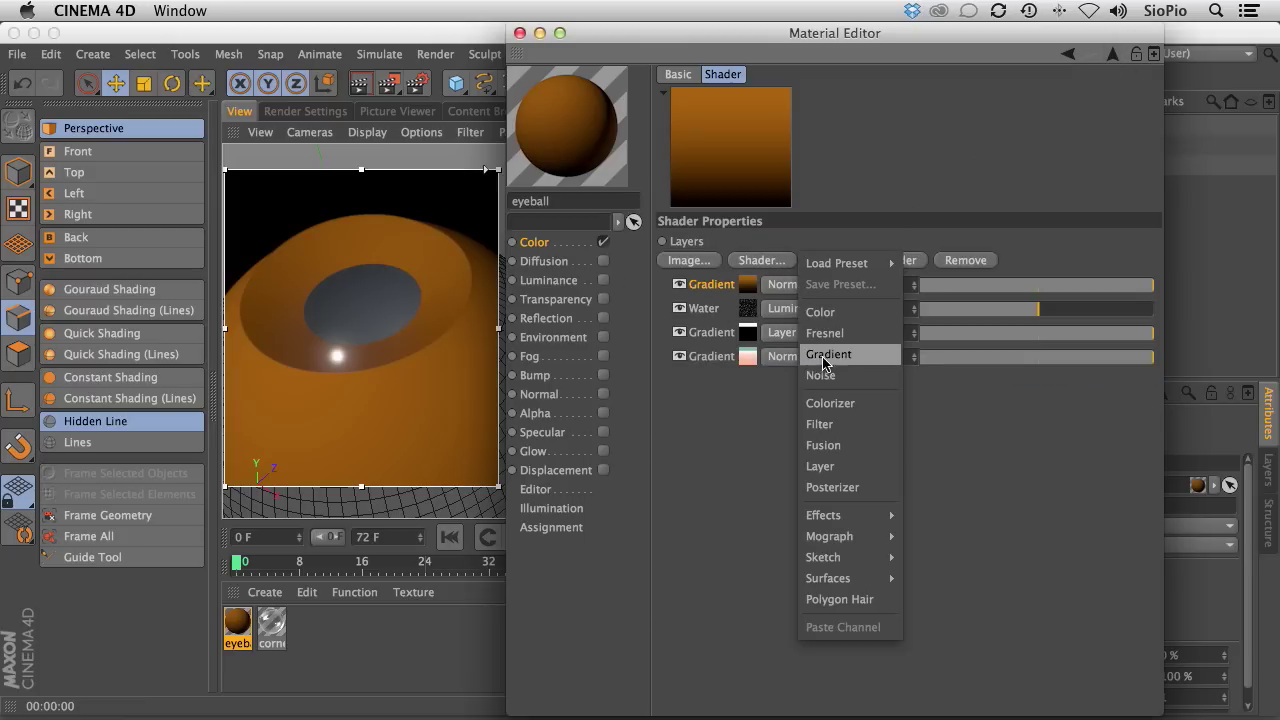
left_click(824, 356)
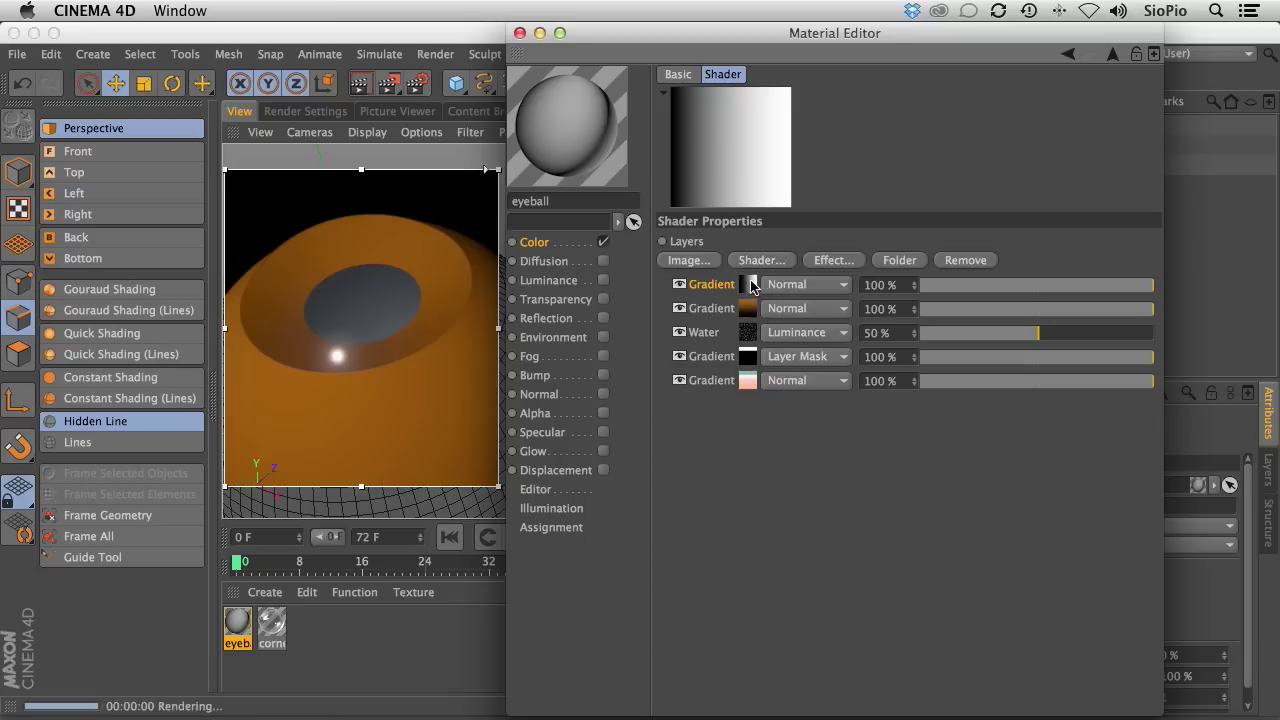
left_click(760, 298)
left_click(788, 425)
left_click(788, 457)
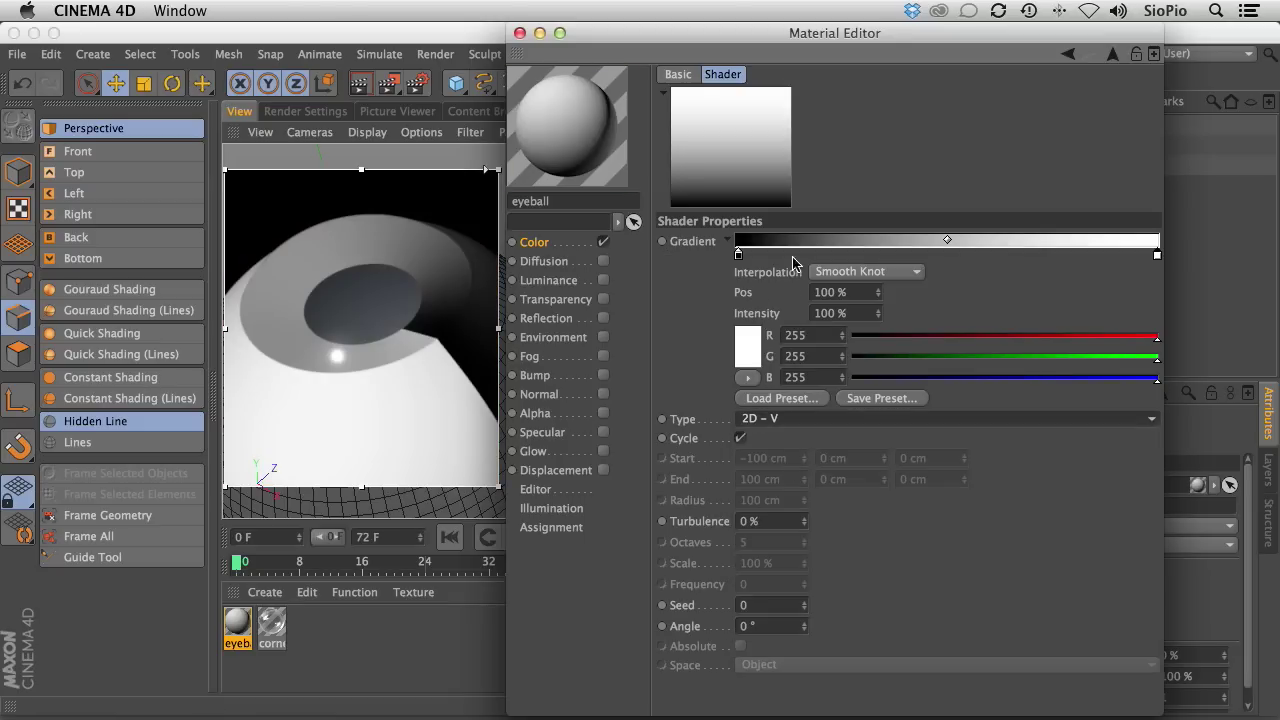
Set the new mask gradient's black knot to position 83% and its turbulence to 8%.
left_click_drag(738, 253, 1000, 256)
key("Tab")
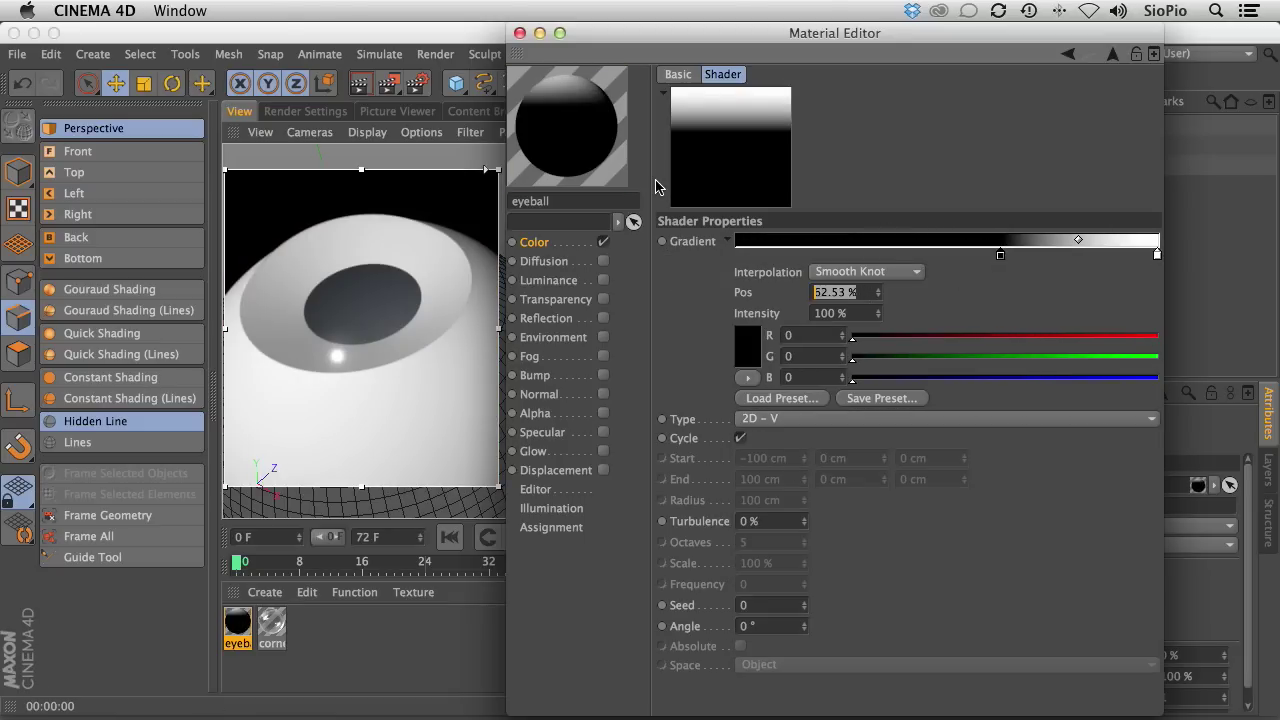
type("83")
key("Return")
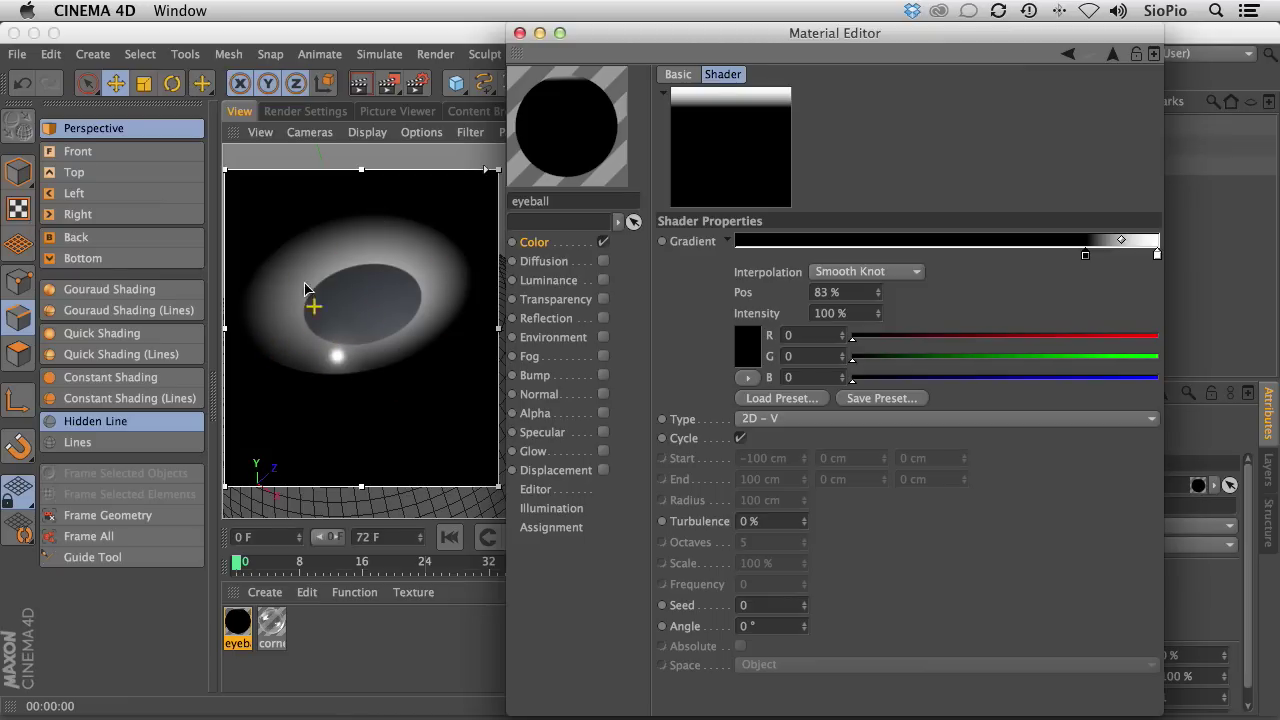
left_click(764, 522)
key("Return")
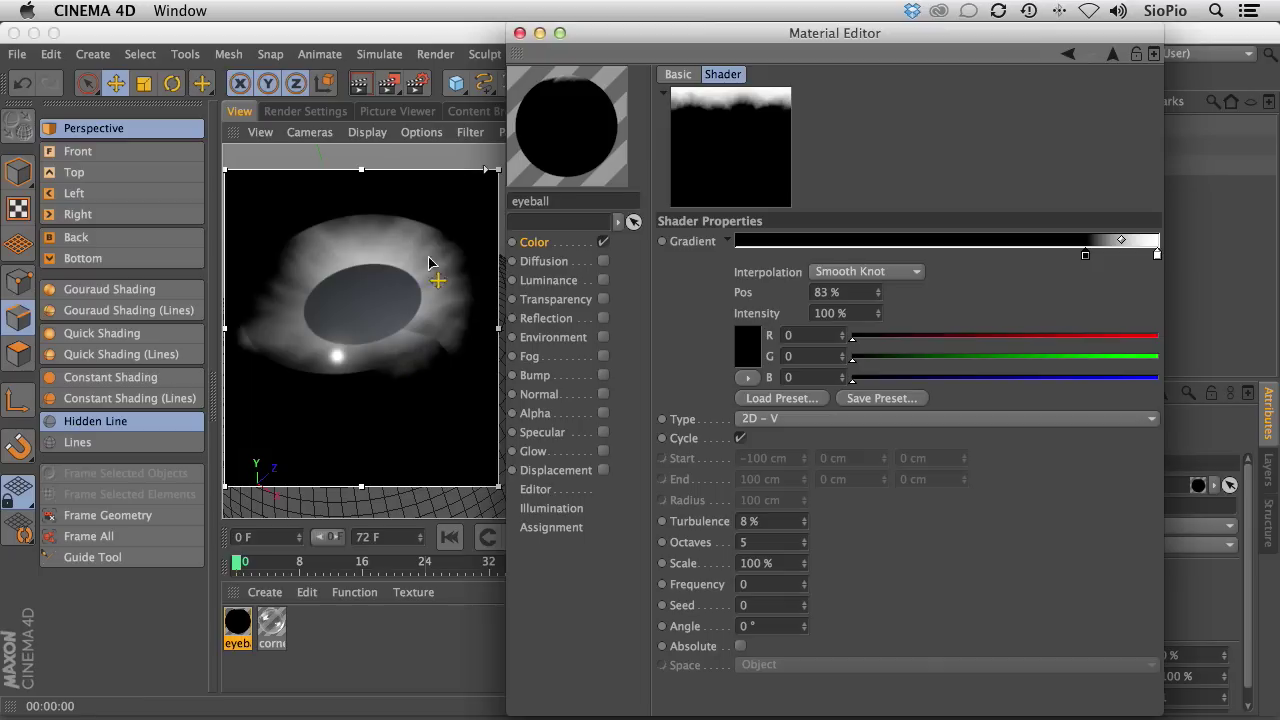
Set the mask gradient's turbulence scale to 200% and its black knot to position 84%.
double_click(782, 563)
type("200")
key("Return")
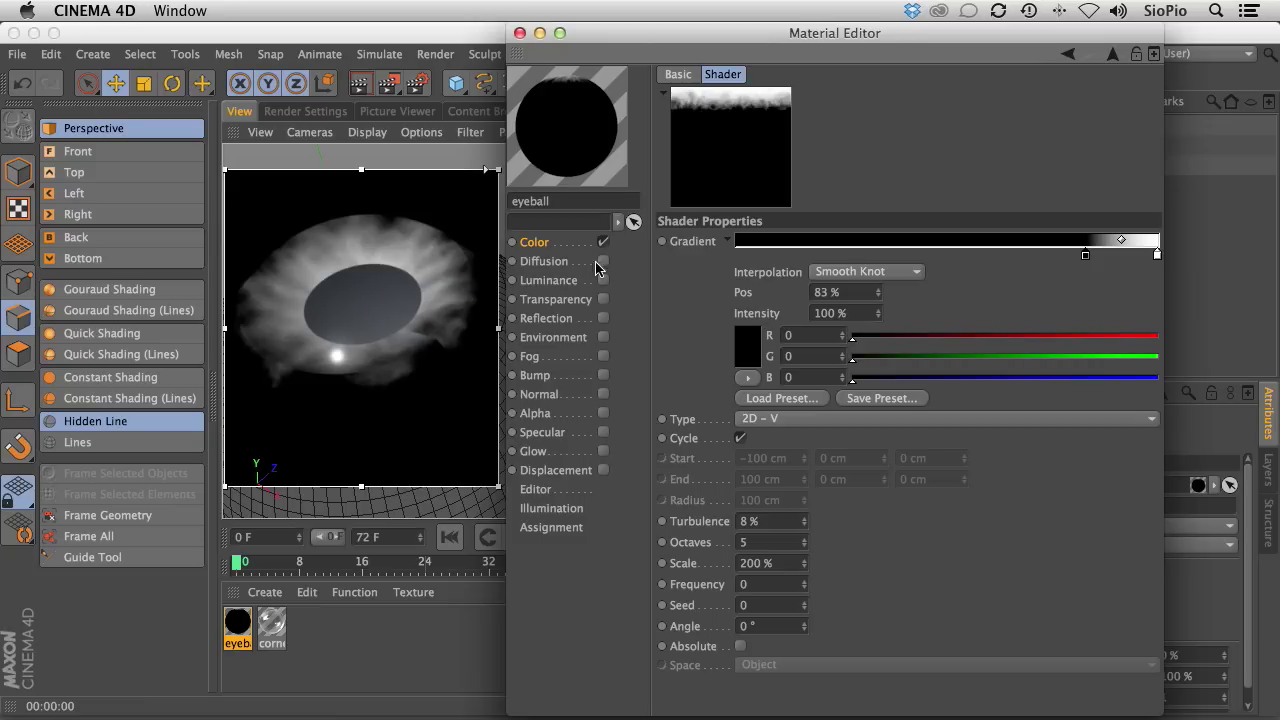
left_click_drag(1085, 256, 1093, 252)
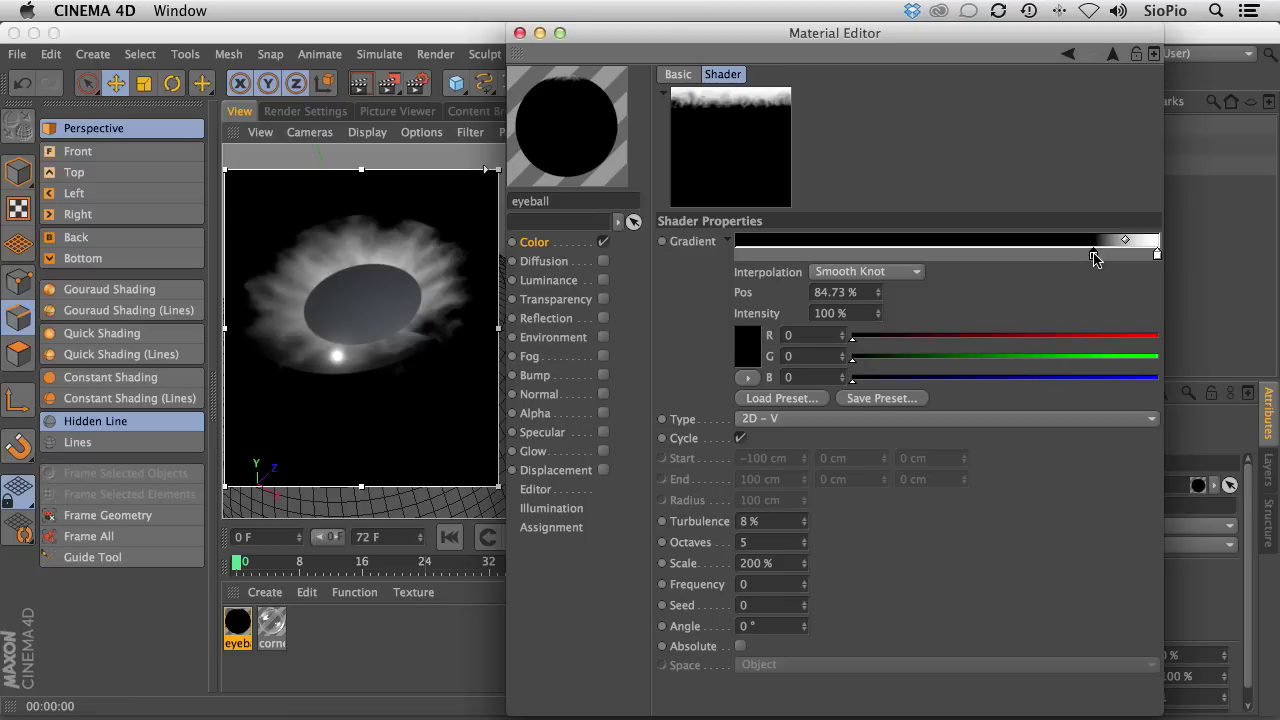
left_click(824, 292)
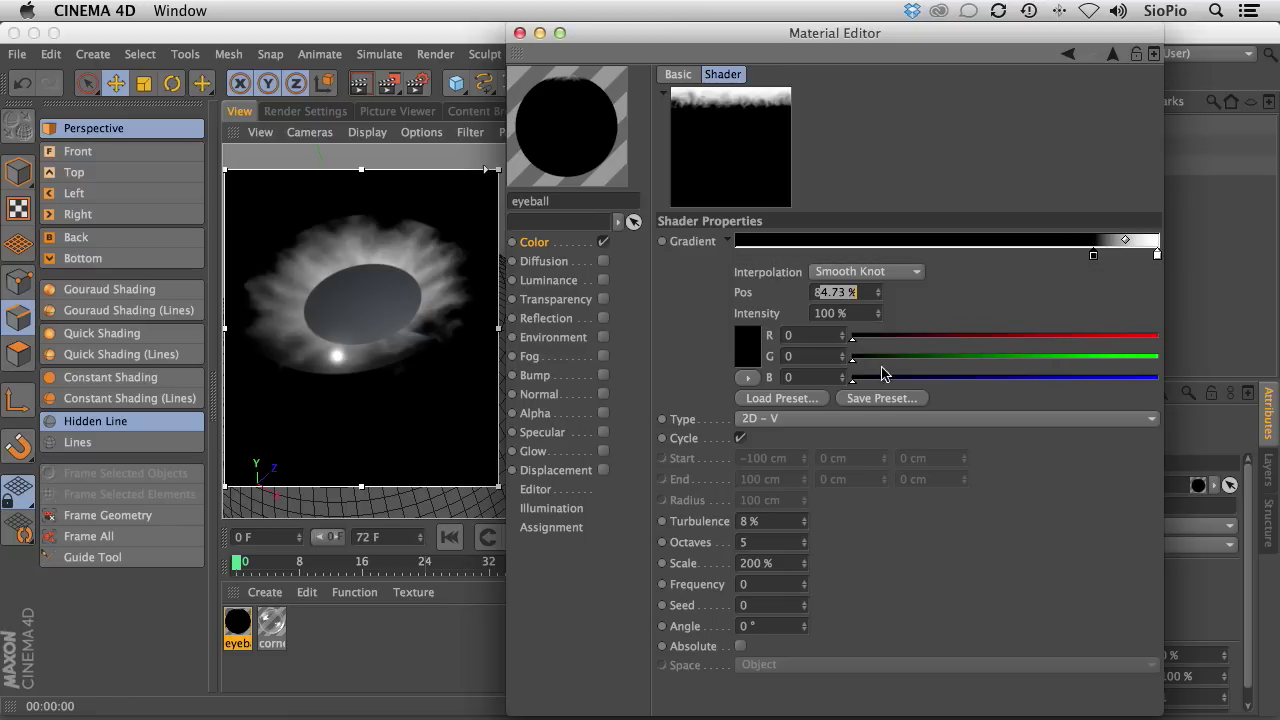
type("84")
key("Return")
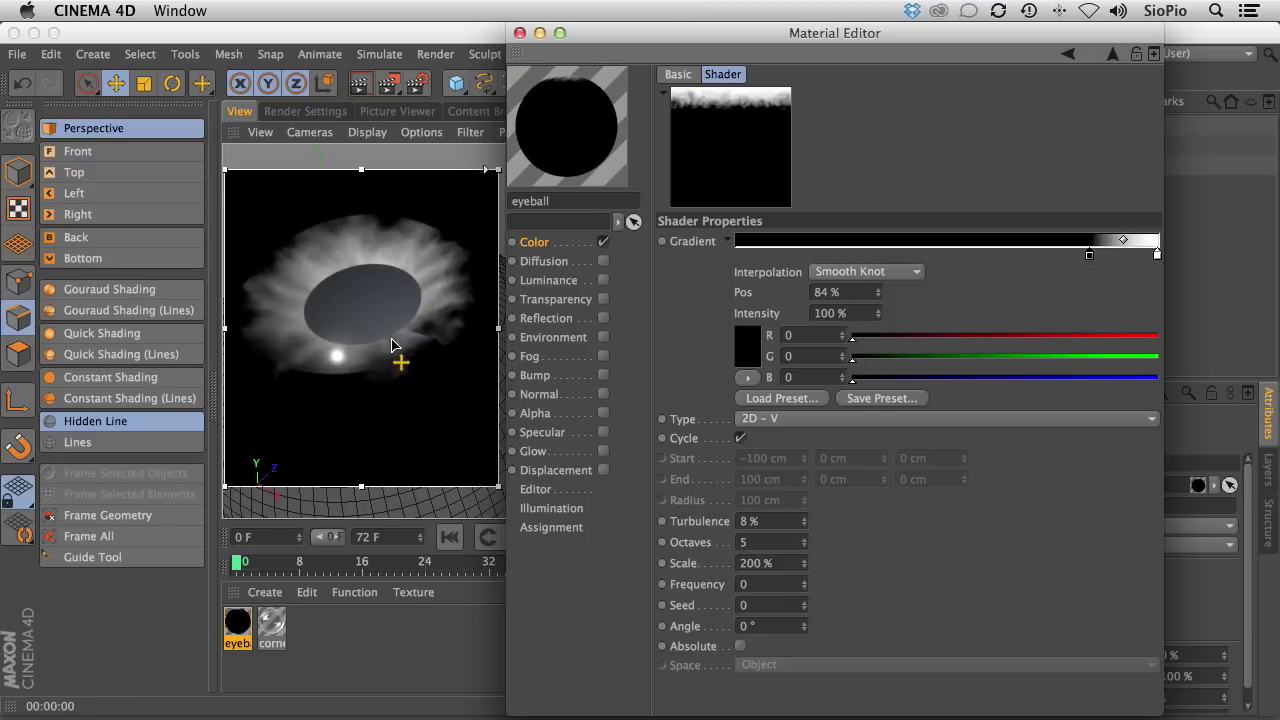
Return to the layer list and set the topmost gradient's blending mode to Layer Mask.
left_click(1112, 53)
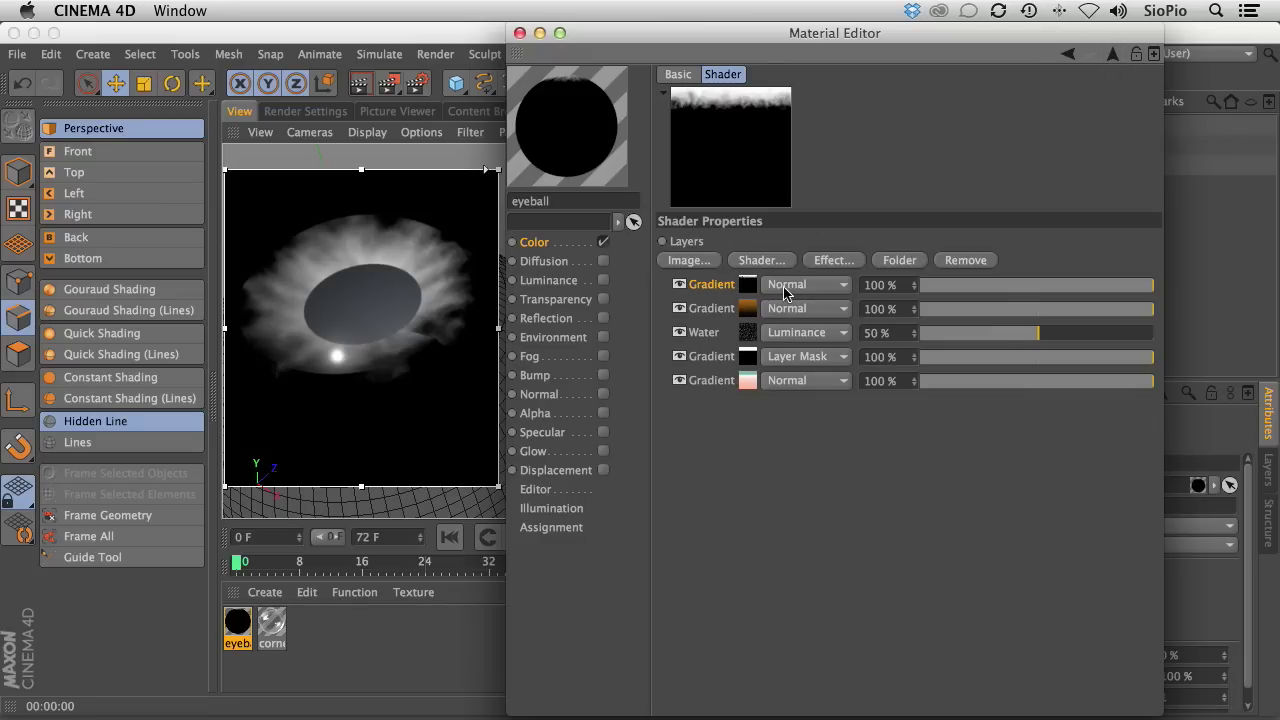
left_click(783, 288)
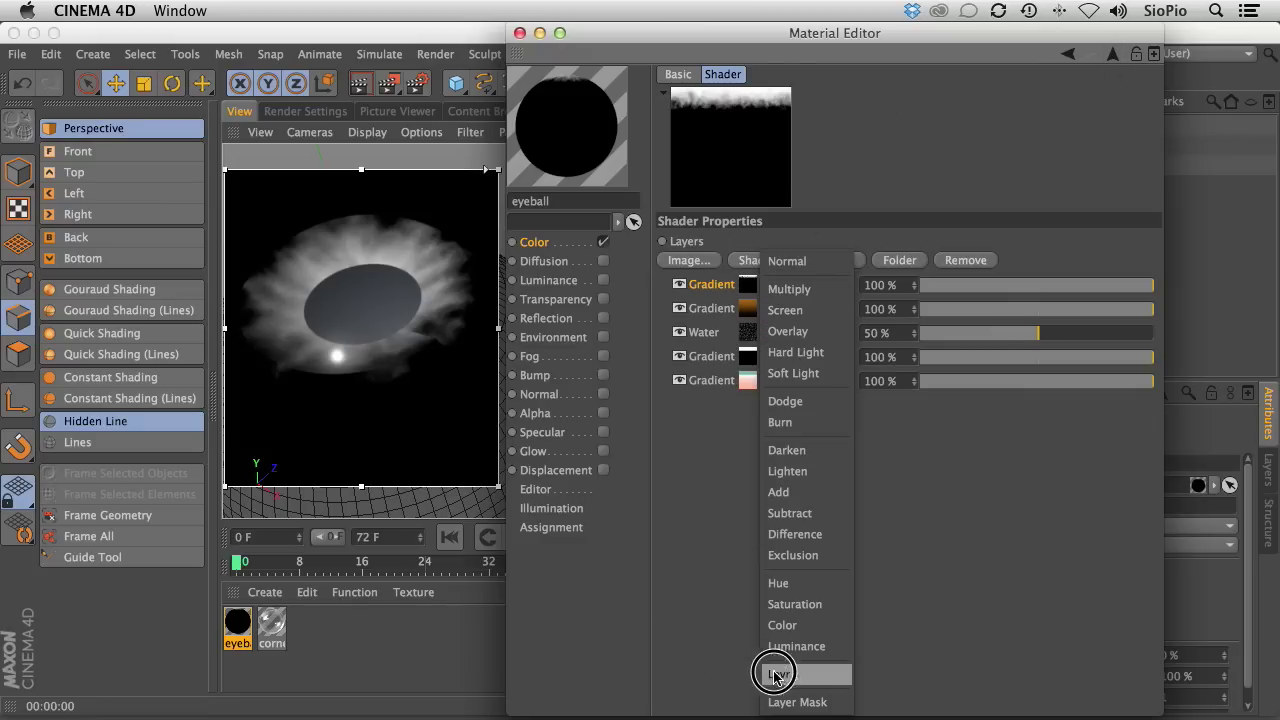
left_click(783, 702)
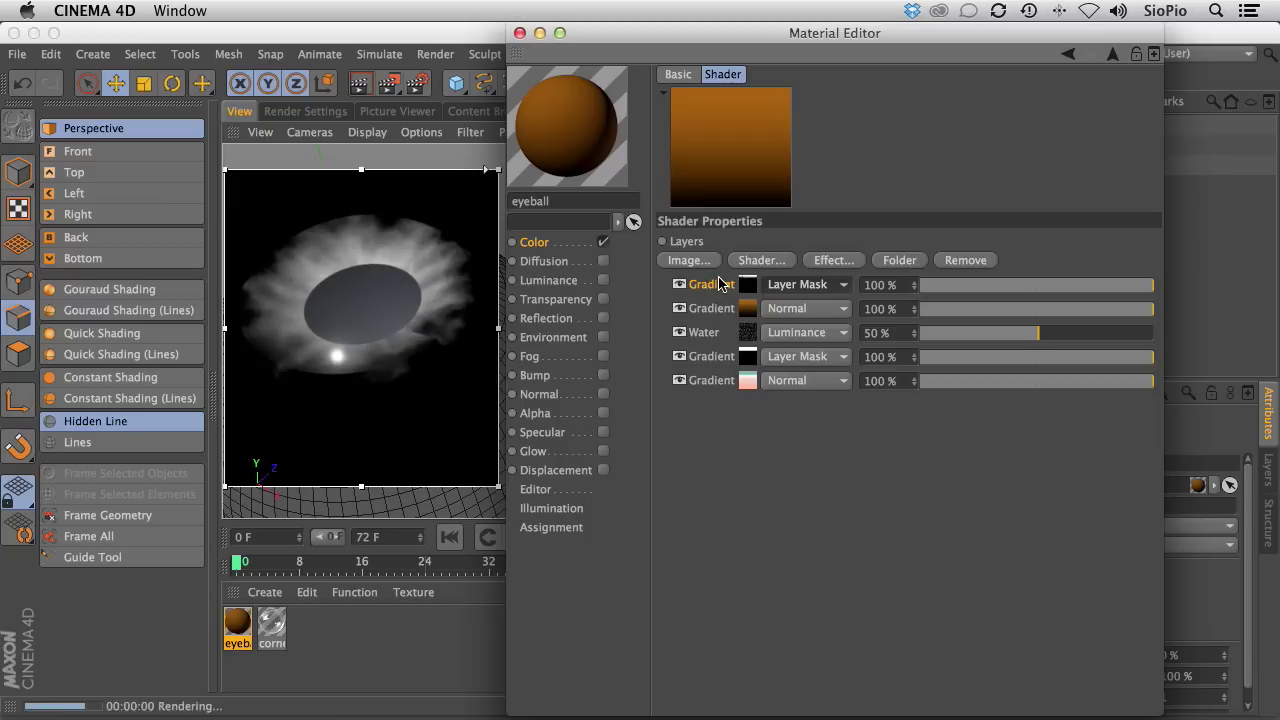
Reorder the layers so the orange gradient and its mask sit beneath the Water layer and its mask.
left_click_drag(716, 291, 712, 320)
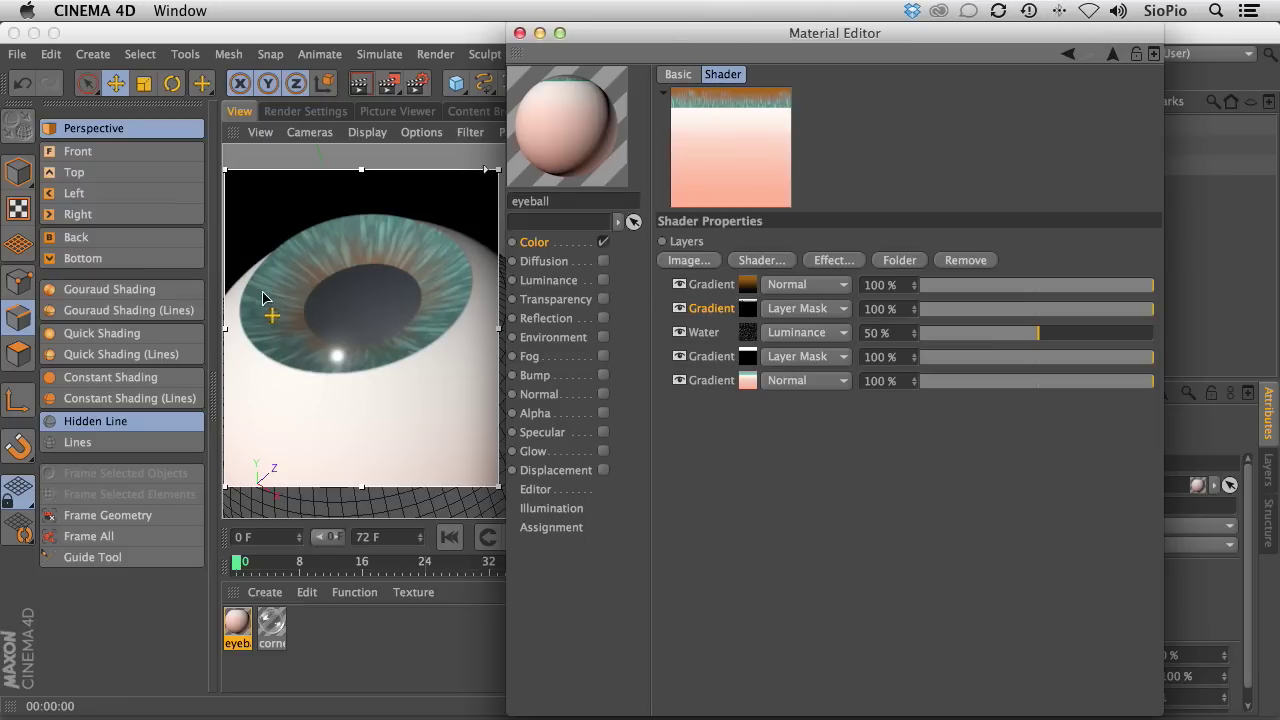
left_click_drag(710, 316, 712, 360)
left_click_drag(712, 290, 702, 334)
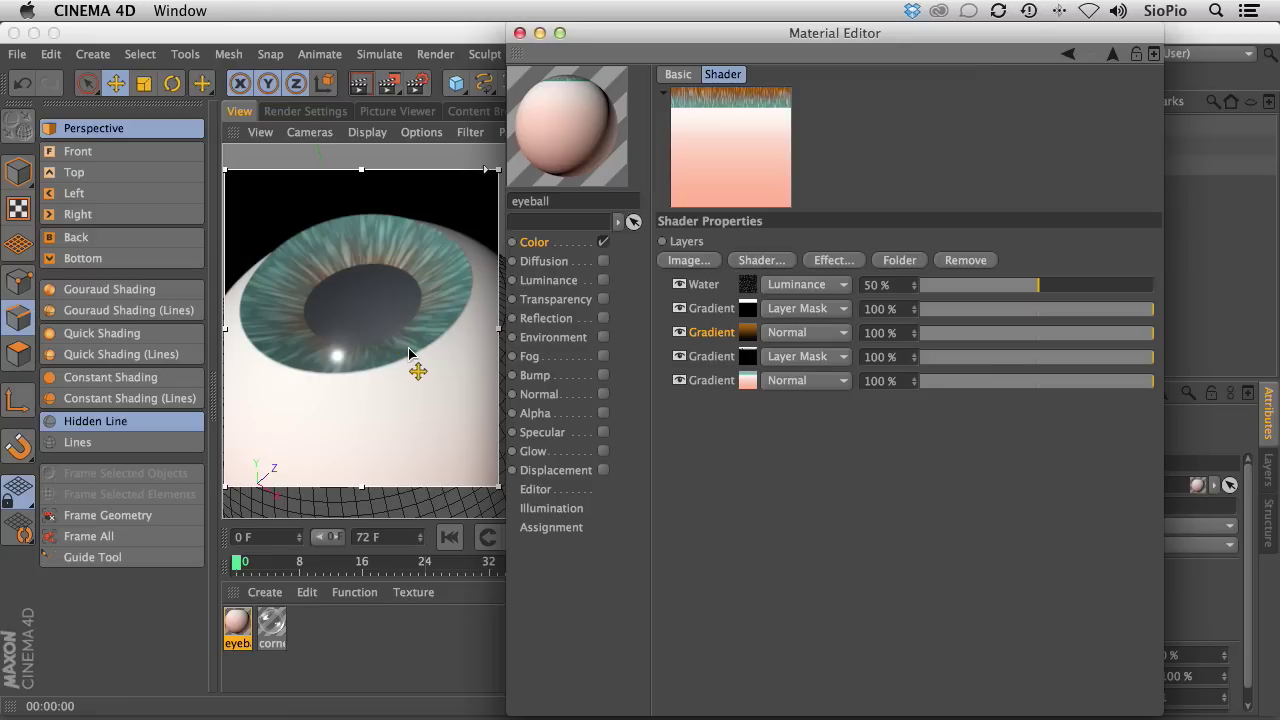
Bring the whole eyeball into the render preview and add a Fresnel layer at the top of the stack.
right_click_drag(437, 342, 377, 367, "alt")
middle_click_drag(402, 374, 374, 338, "alt")
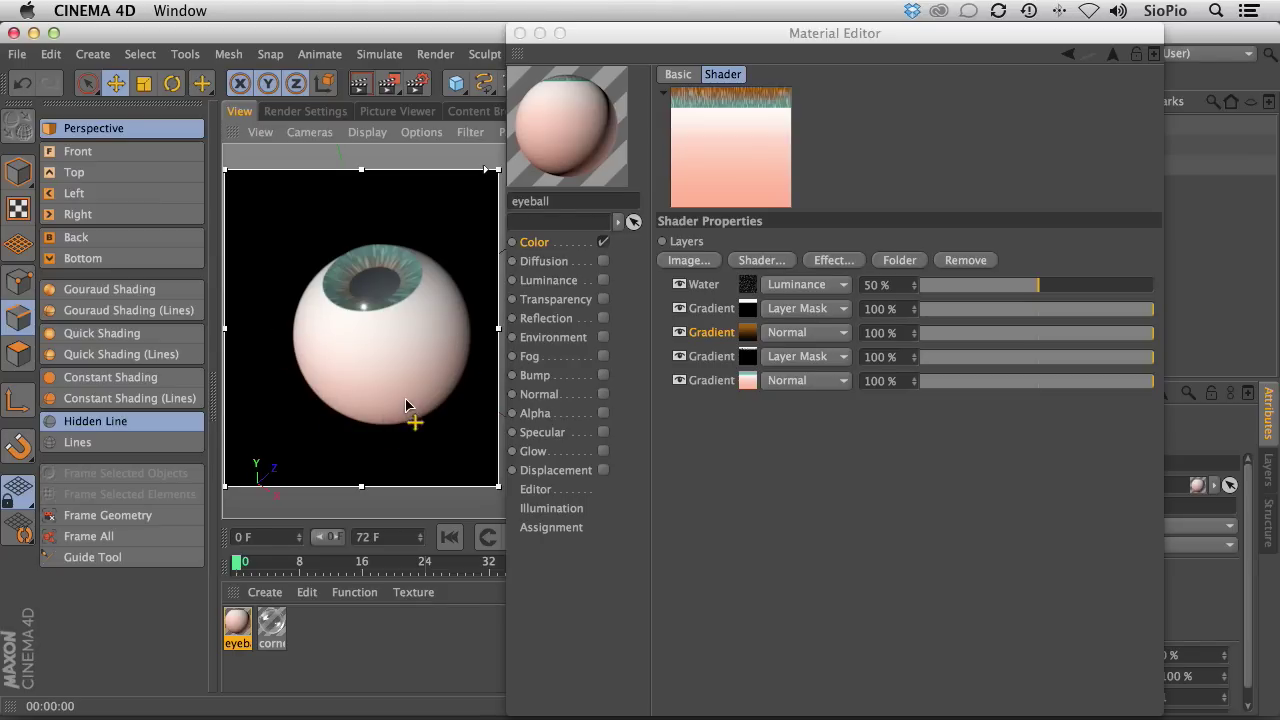
left_click(760, 264)
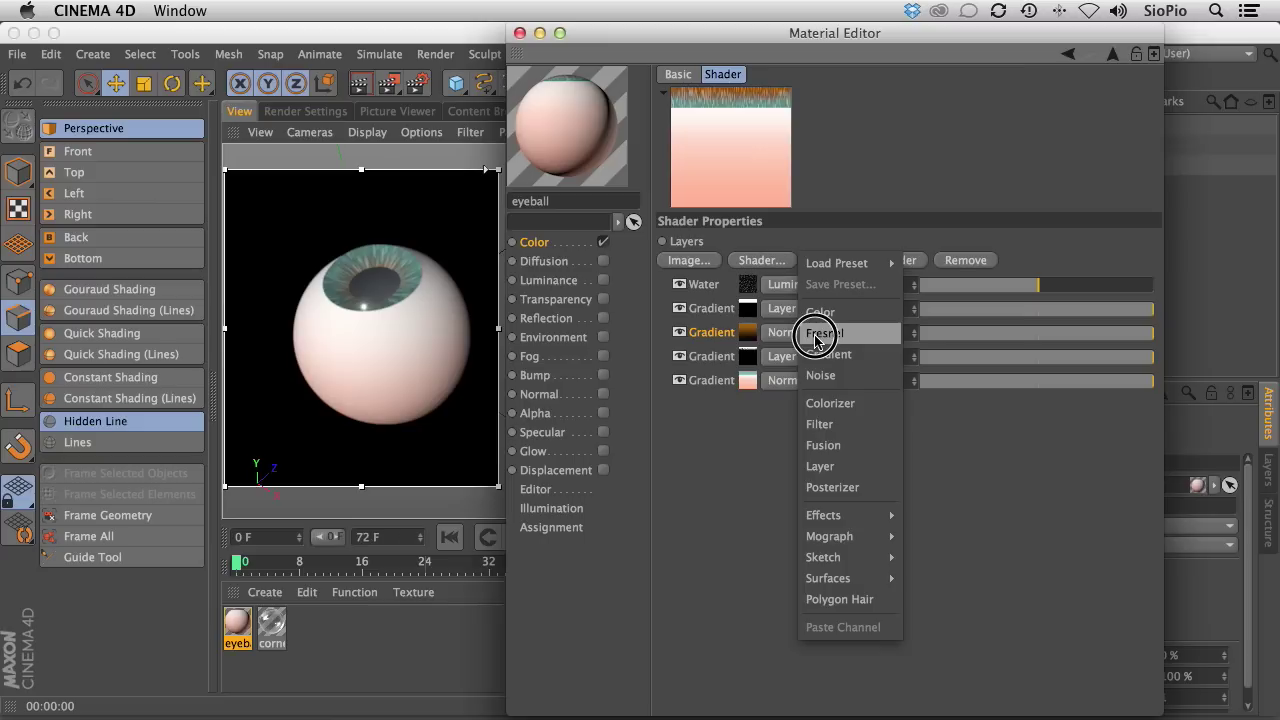
left_click(808, 332)
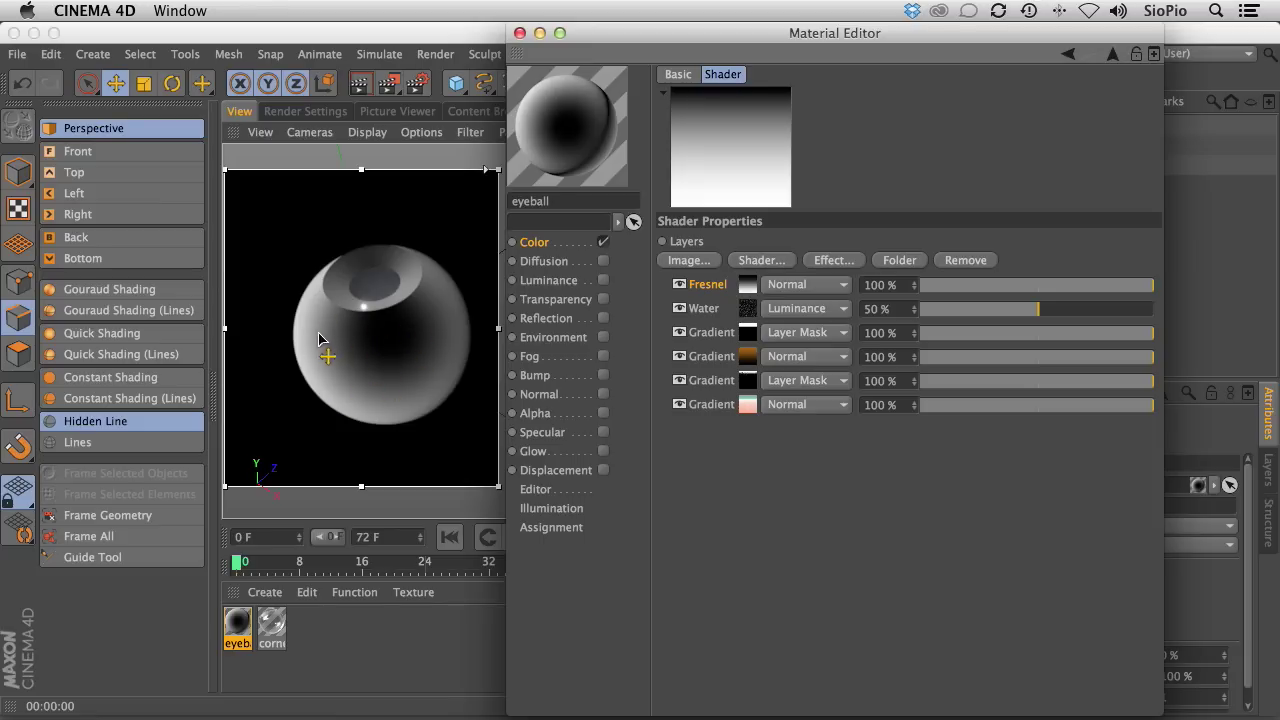
Shift the Fresnel gradient's midpoint all the way to the white knot and set the black knot to position 50%.
left_click(747, 286)
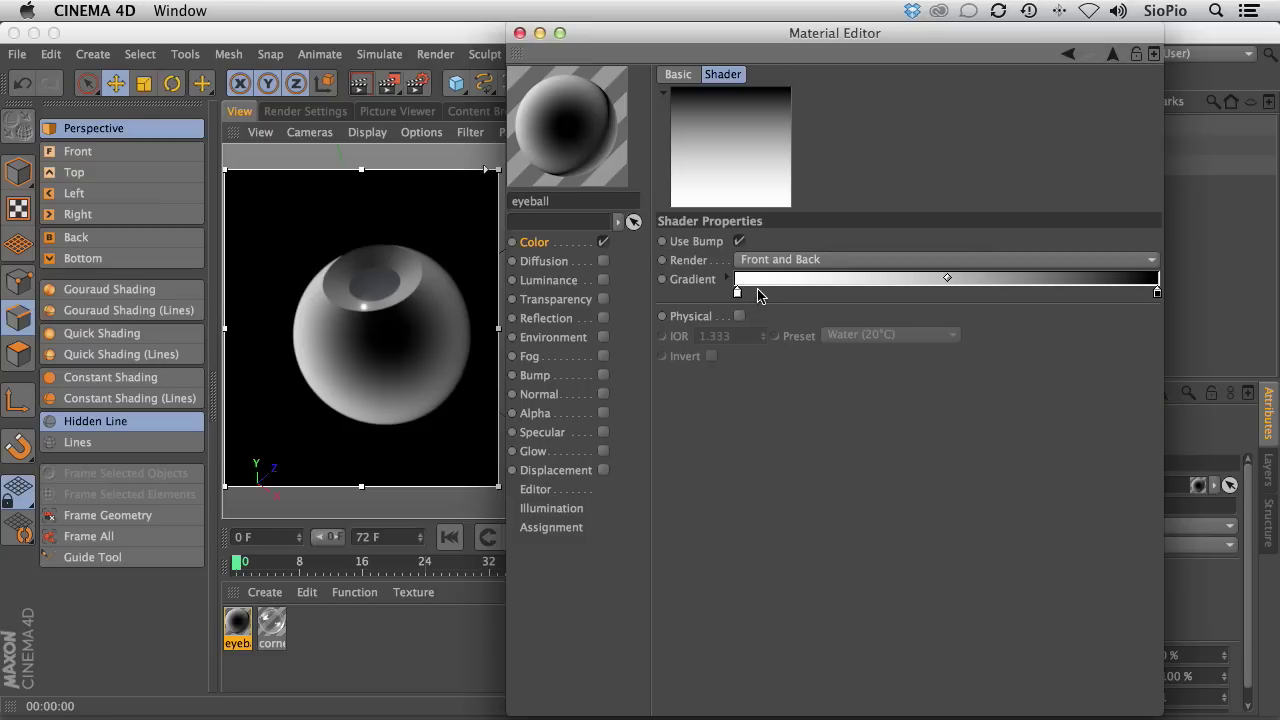
left_click(948, 280)
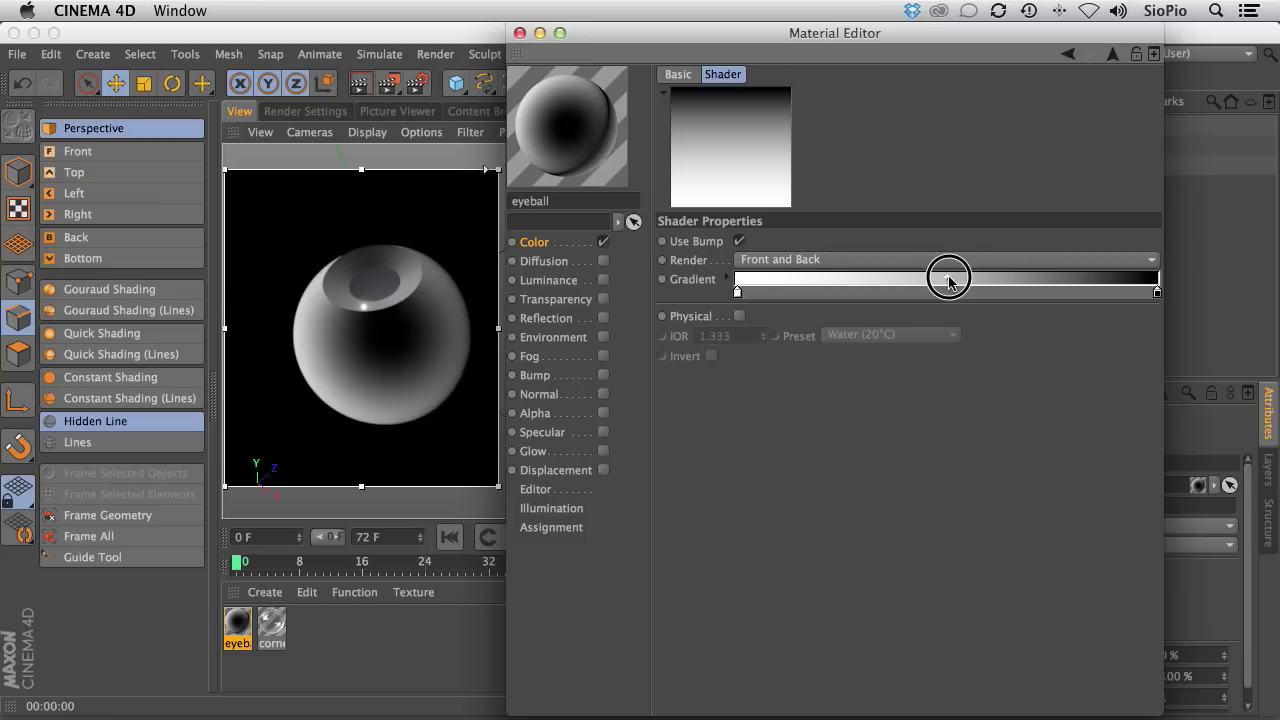
left_click_drag(948, 280, 716, 291)
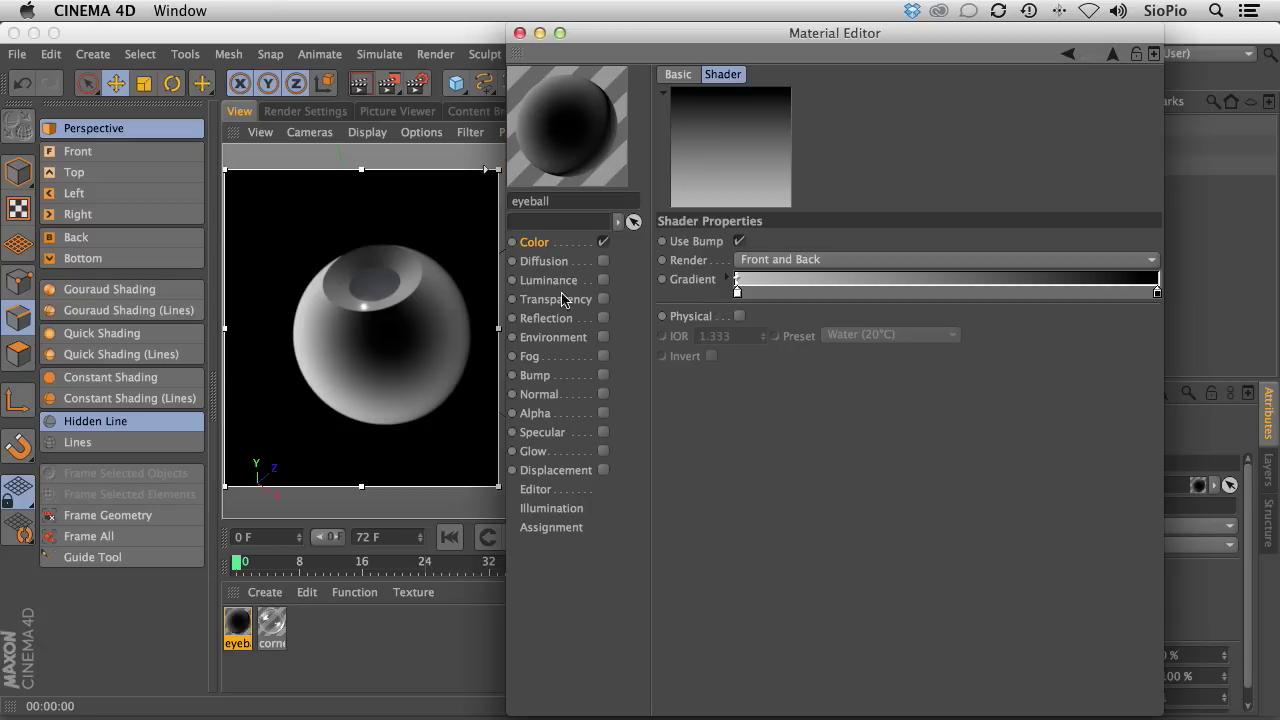
left_click_drag(1157, 296, 951, 293)
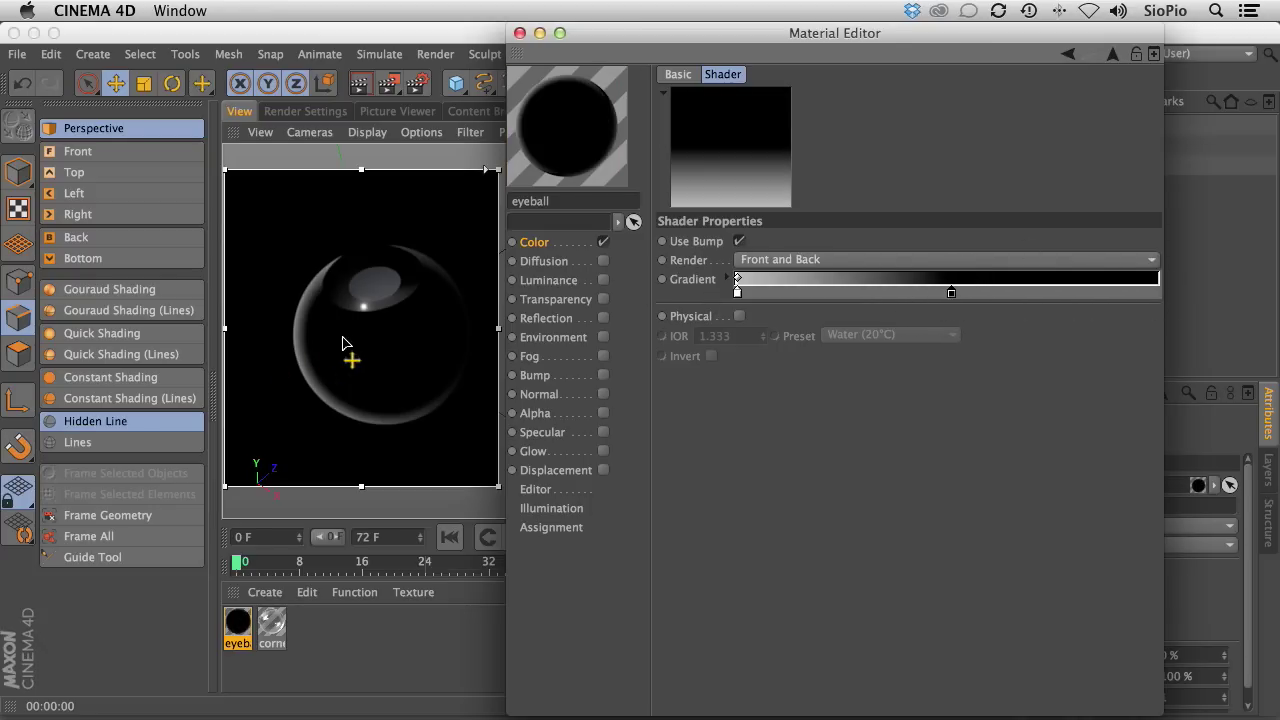
left_click(728, 278)
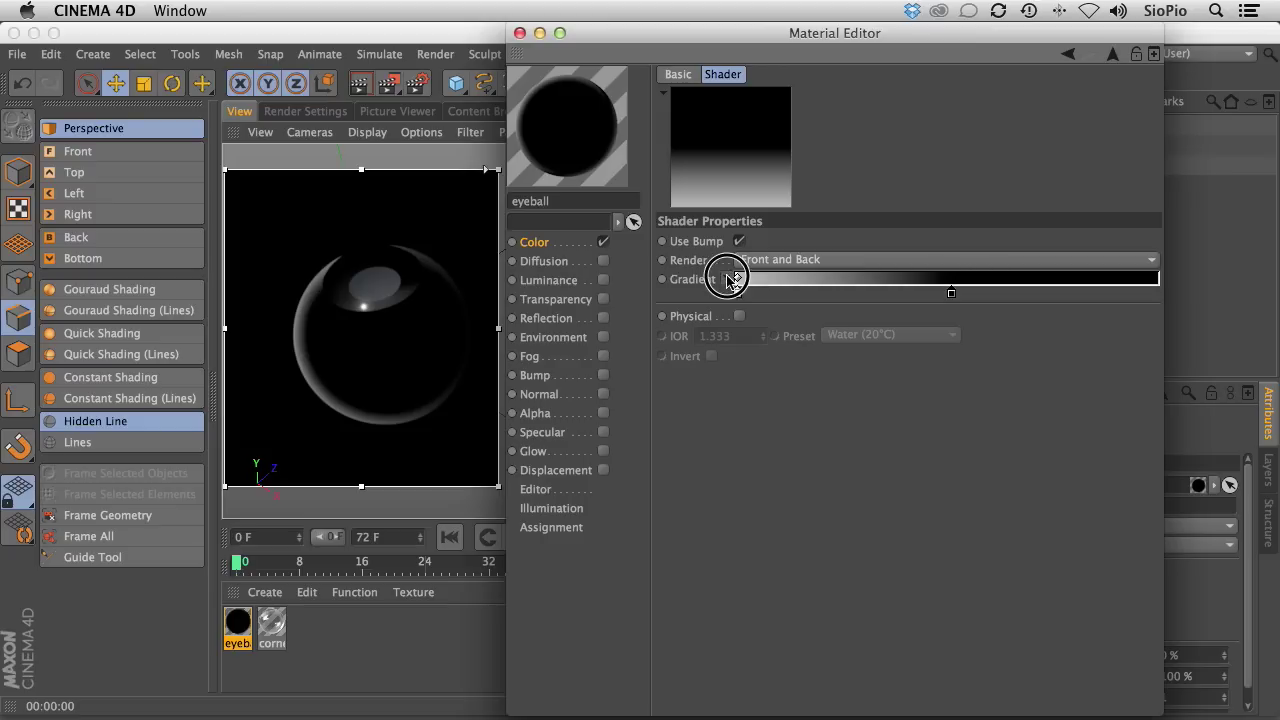
left_click(855, 330)
type("50")
key("Return")
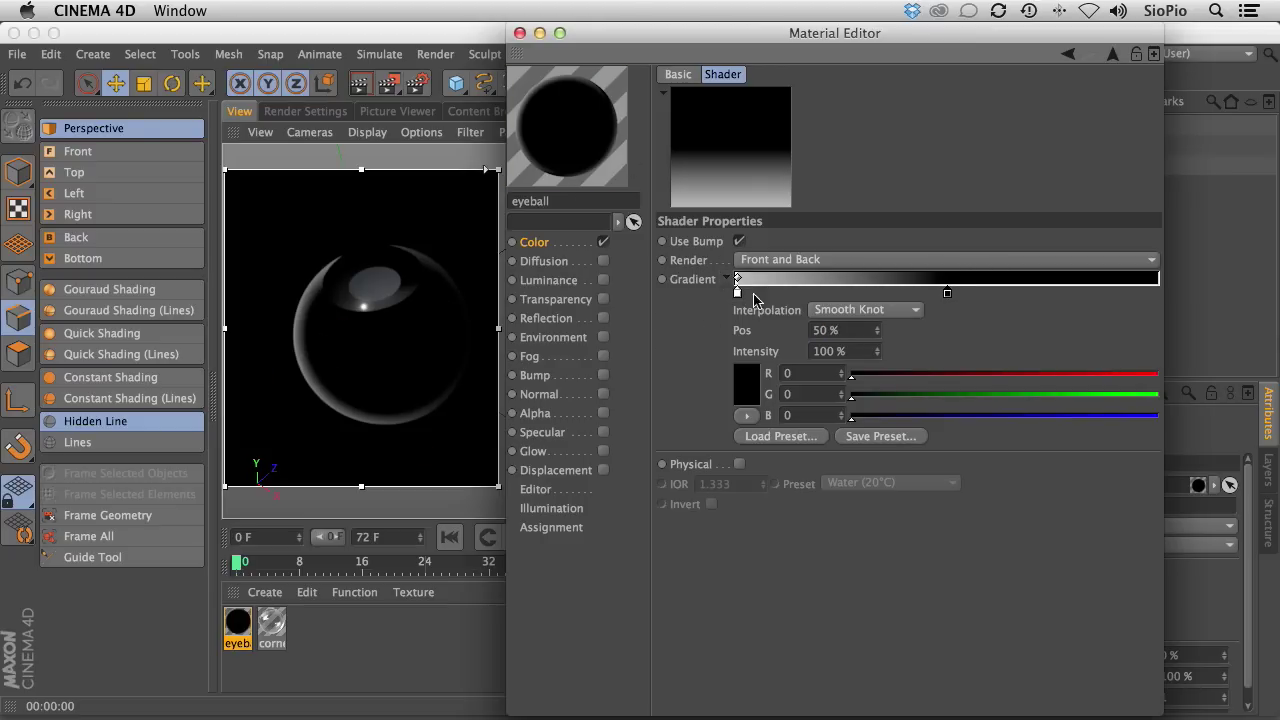
Return to the layer list and set the Fresnel layer's blending mode to Add.
left_click(1113, 53)
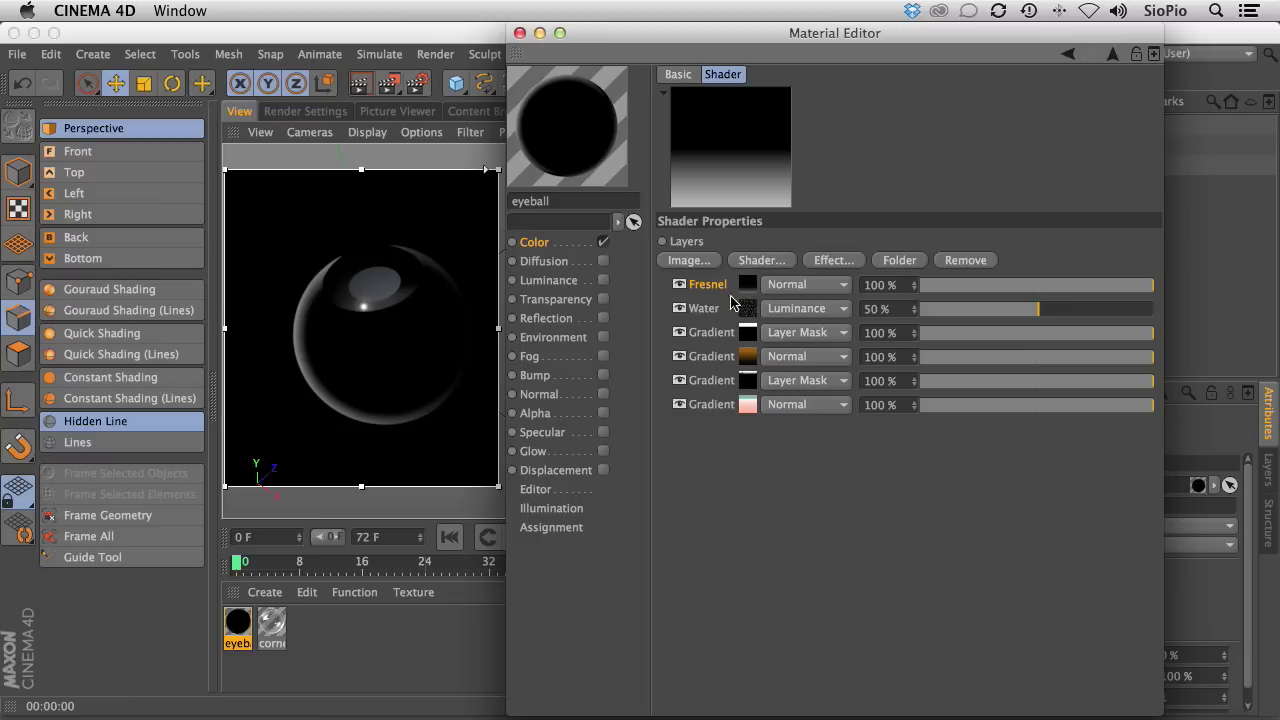
left_click(762, 290)
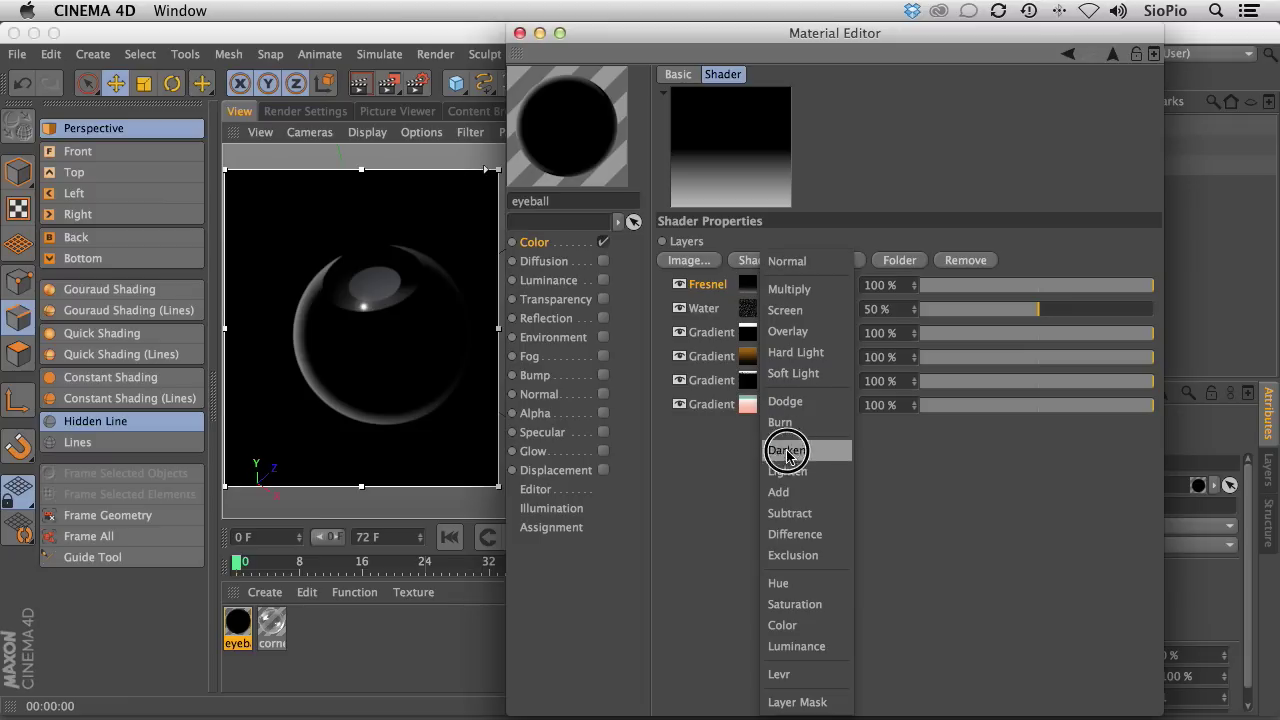
left_click(783, 493)
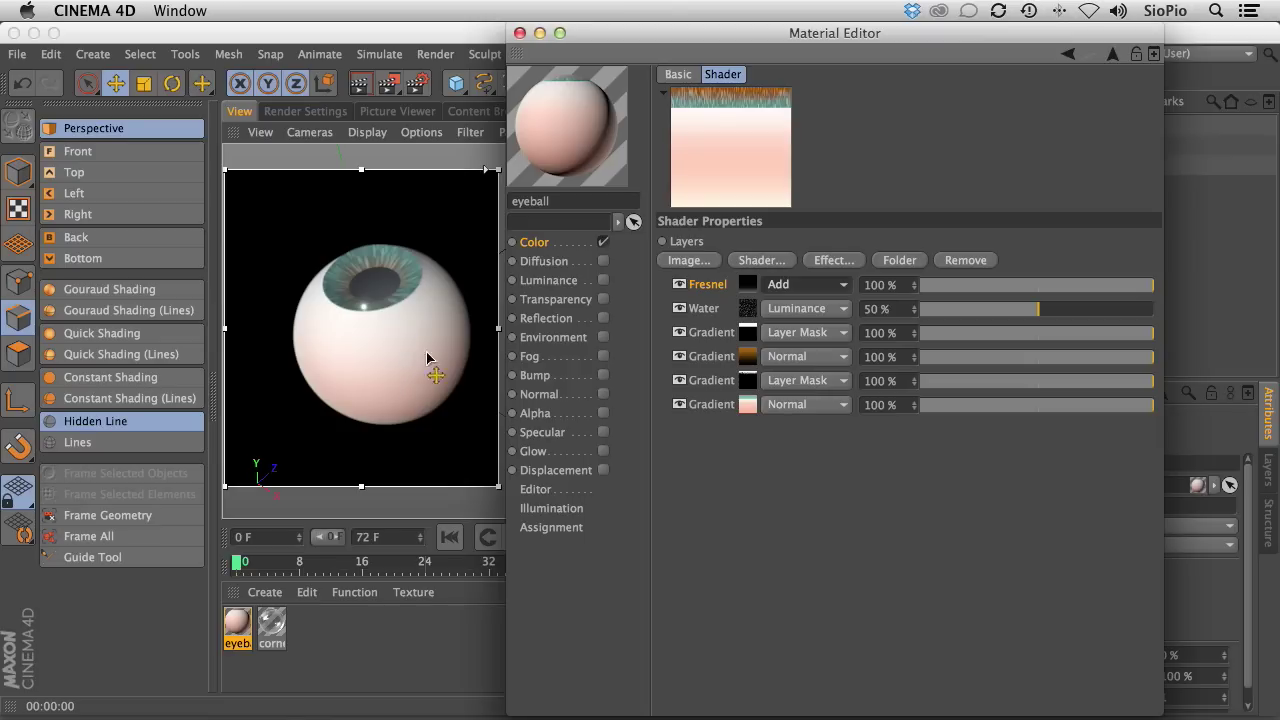
Add a second Water surface shader as a layer above the Fresnel layer.
left_click(760, 254)
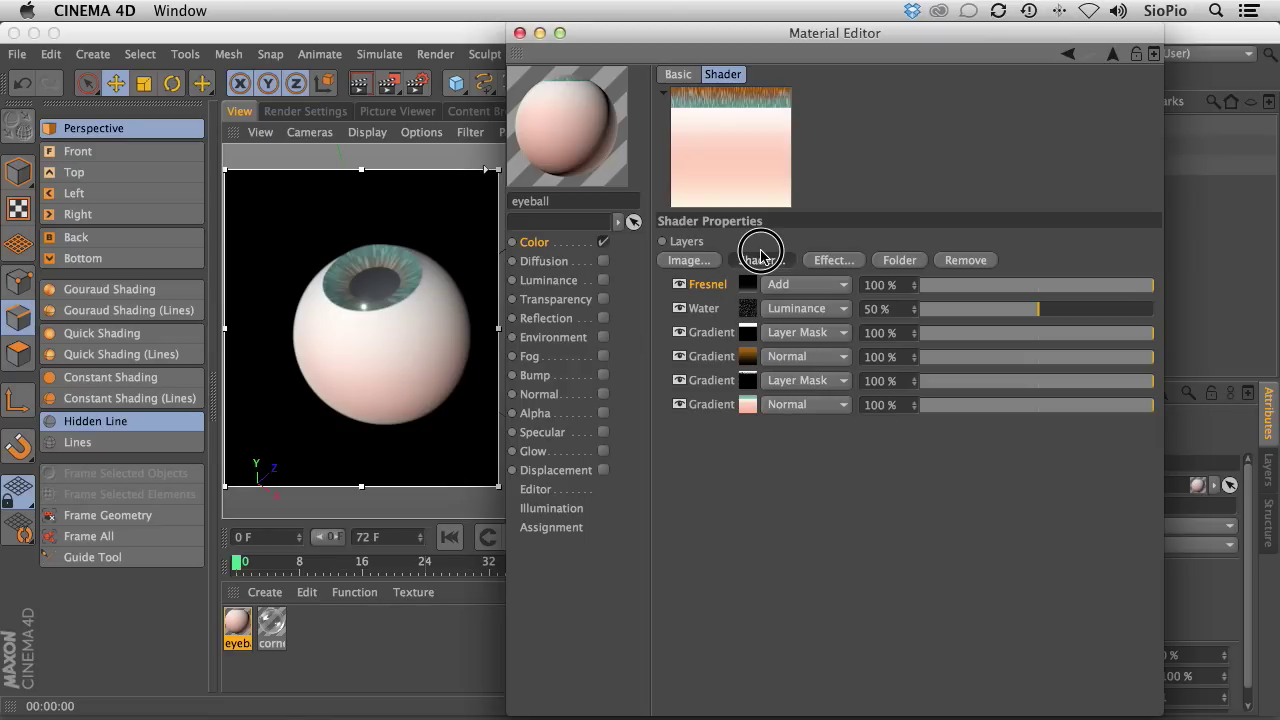
left_click(755, 262)
mouse_move(880, 580)
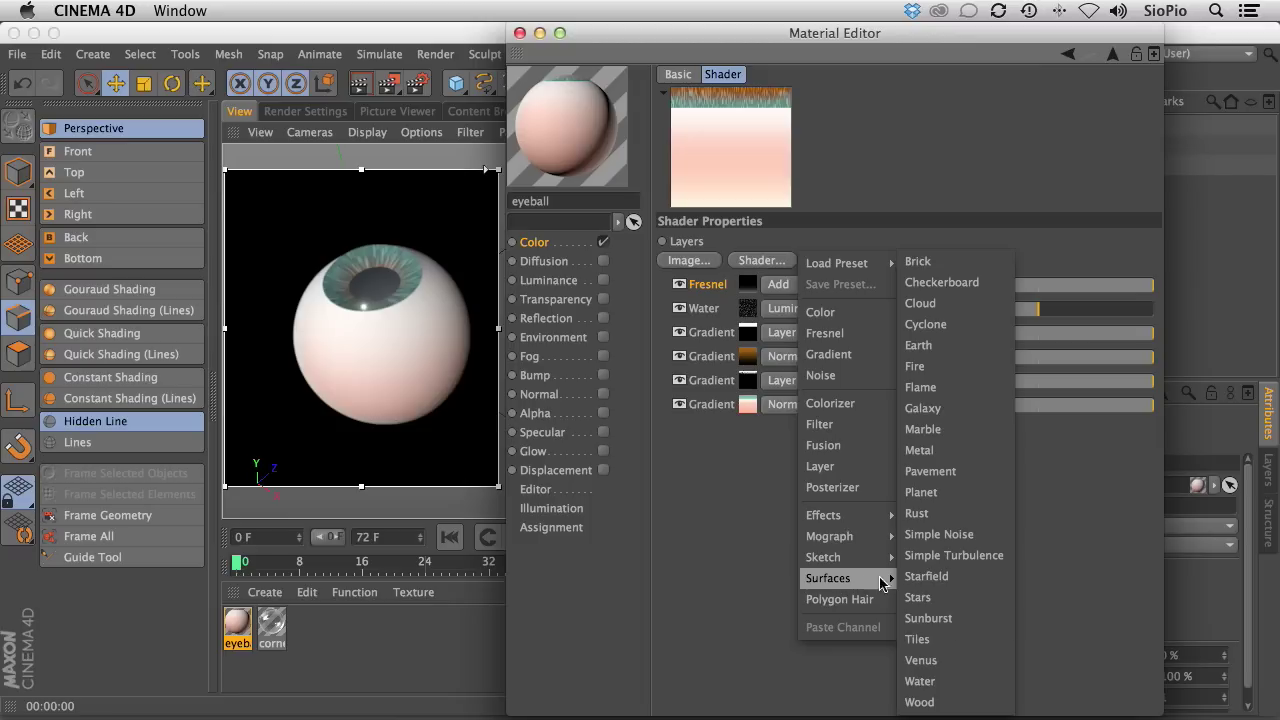
left_click(920, 681)
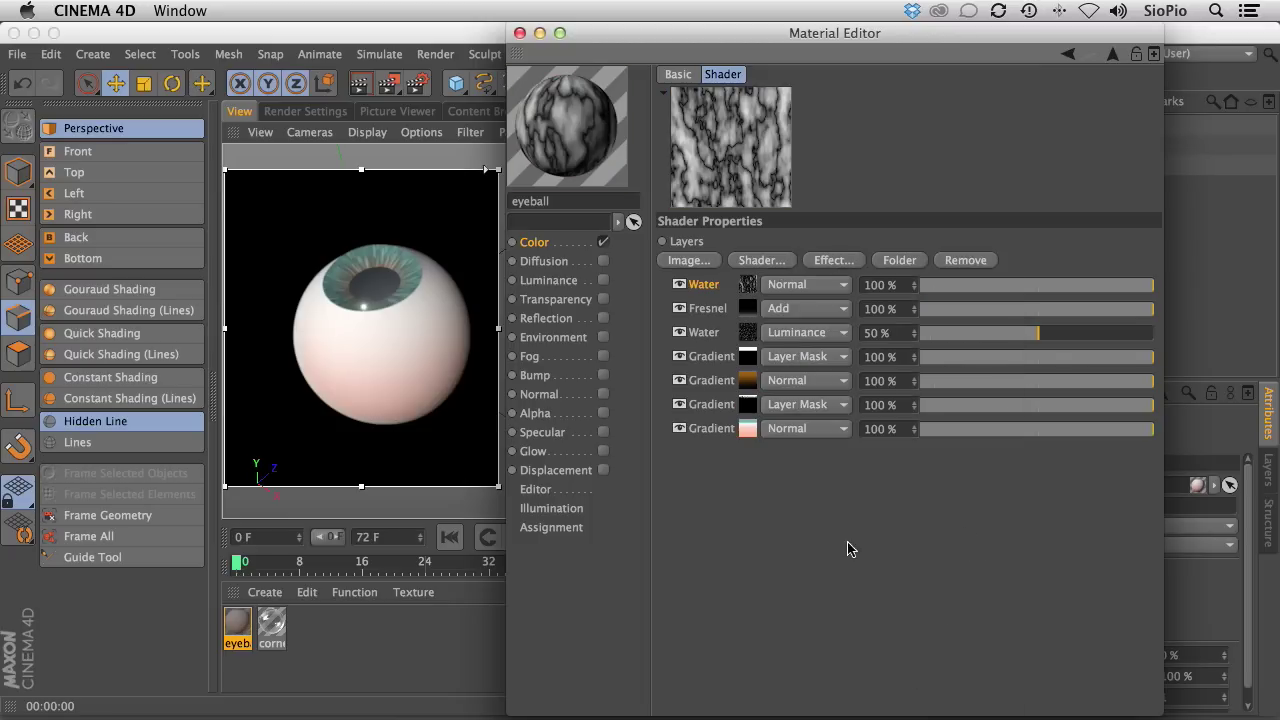
Set the new Water shader's U Frequency to 1.9, V Frequency to 1, T Frequency to 0 and Wind to 0.
left_click(745, 285)
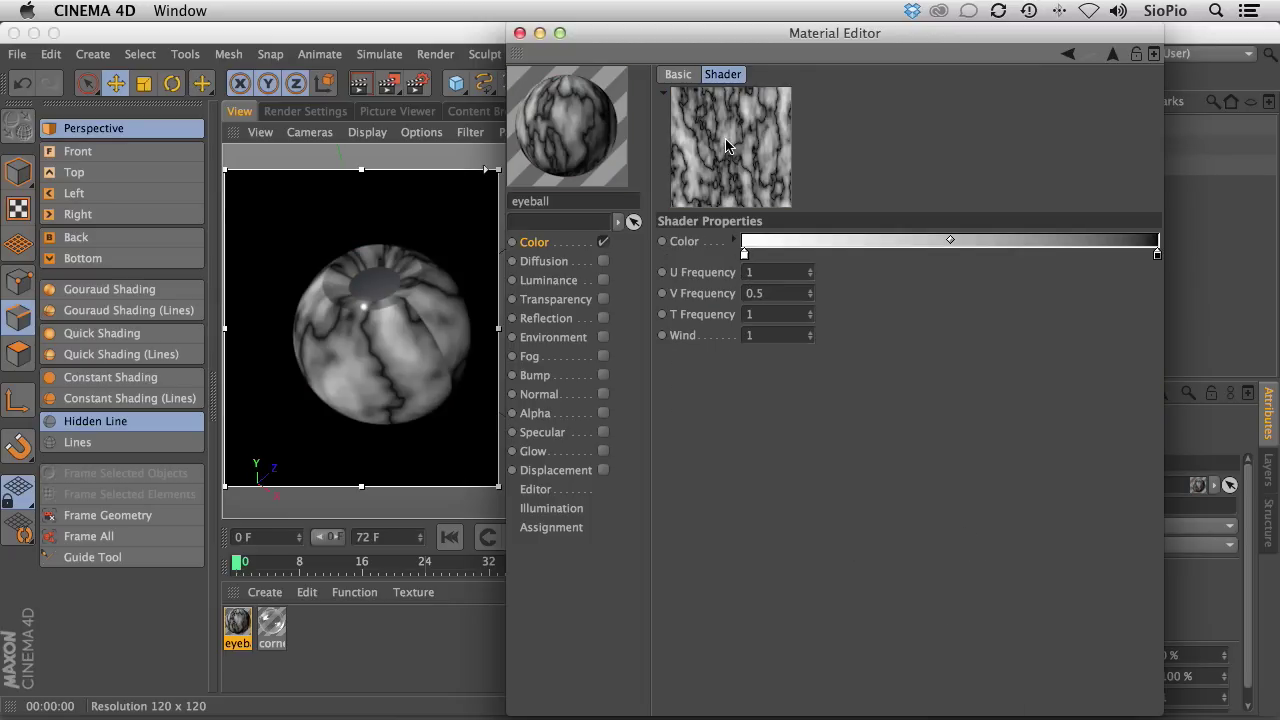
left_click(760, 317)
type("0")
key("Tab")
type("0")
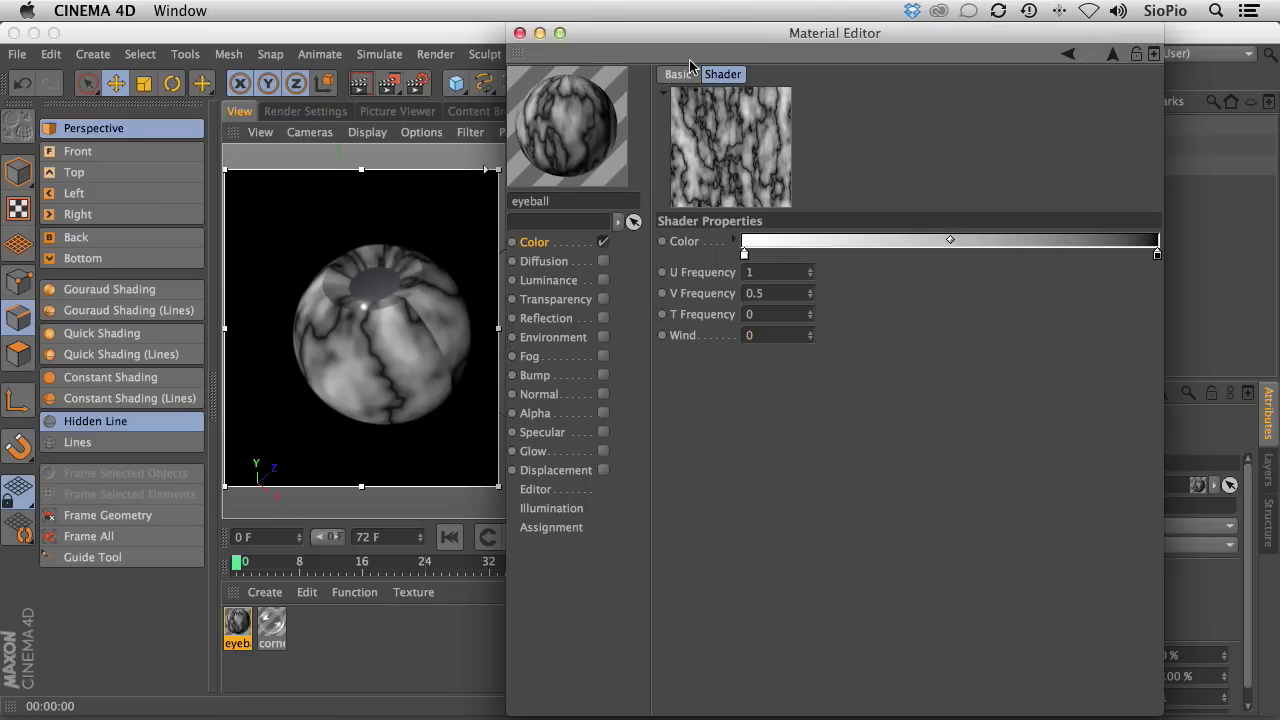
left_click(767, 272)
type(".9")
key("Tab")
type("1")
key("Return")
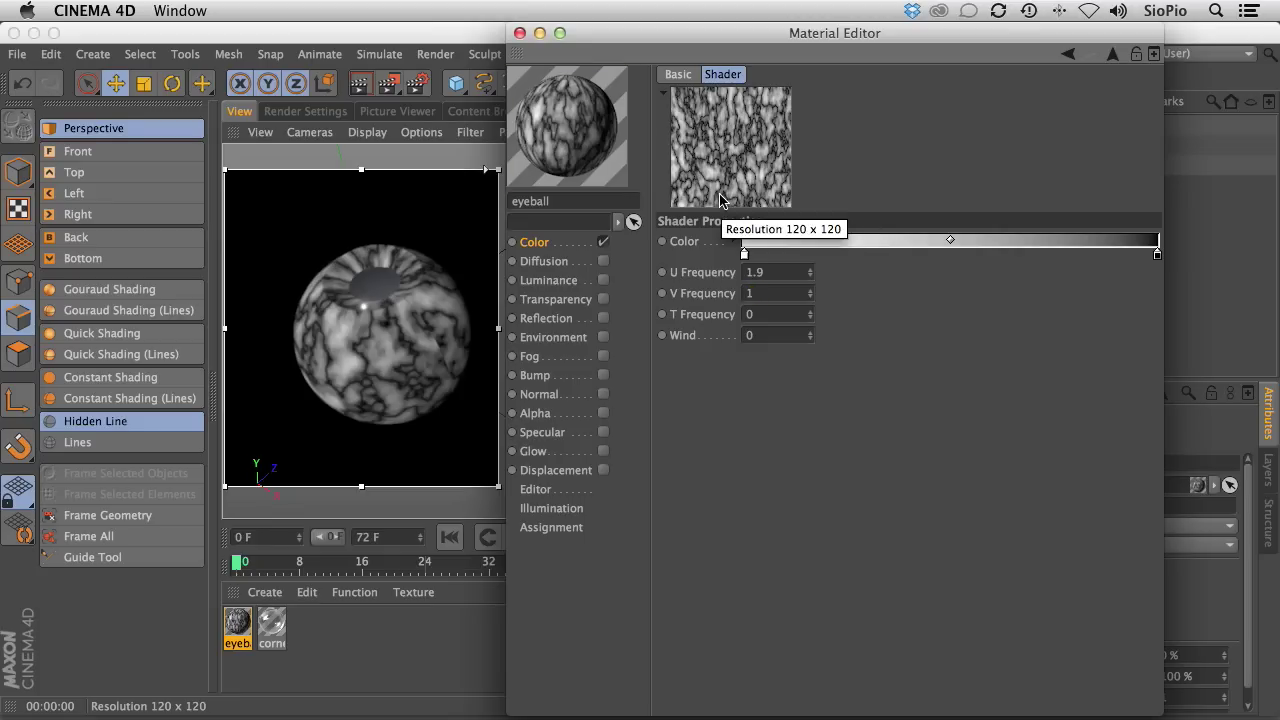
Invert the knots of the Water shader's color gradient and move the black knot close to the white one for thin white veins.
right_click(746, 252)
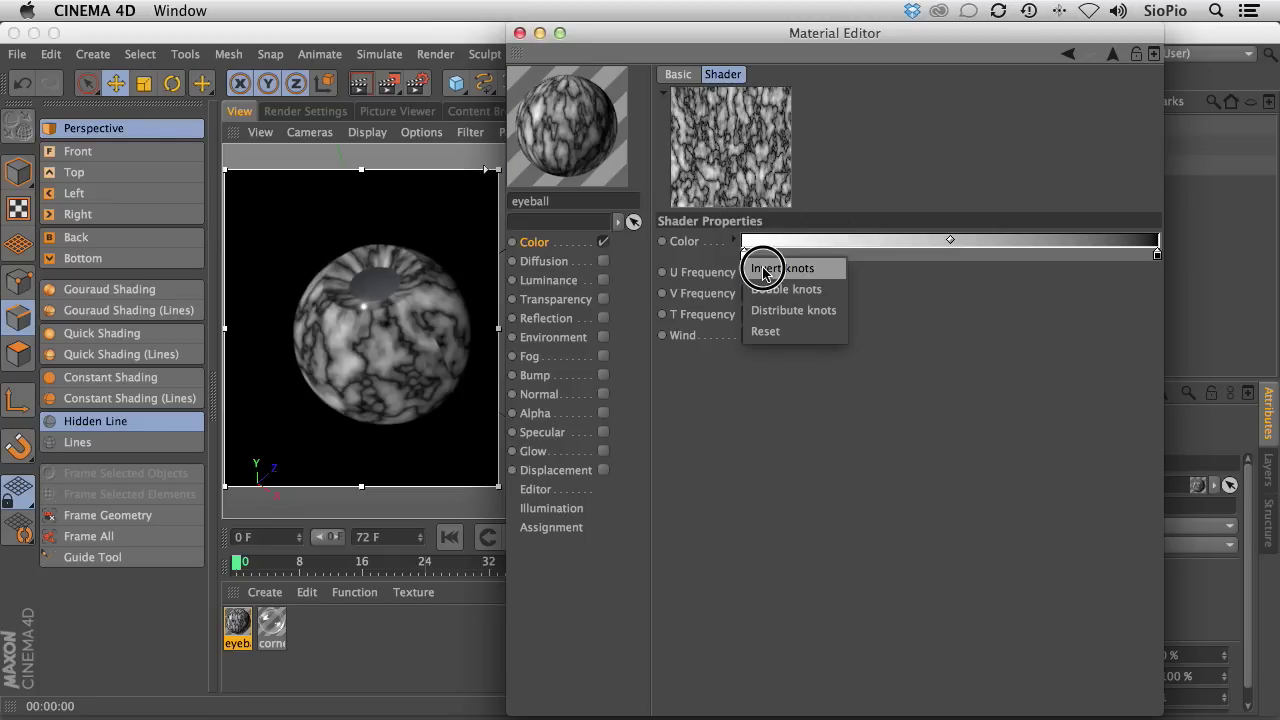
left_click(764, 270)
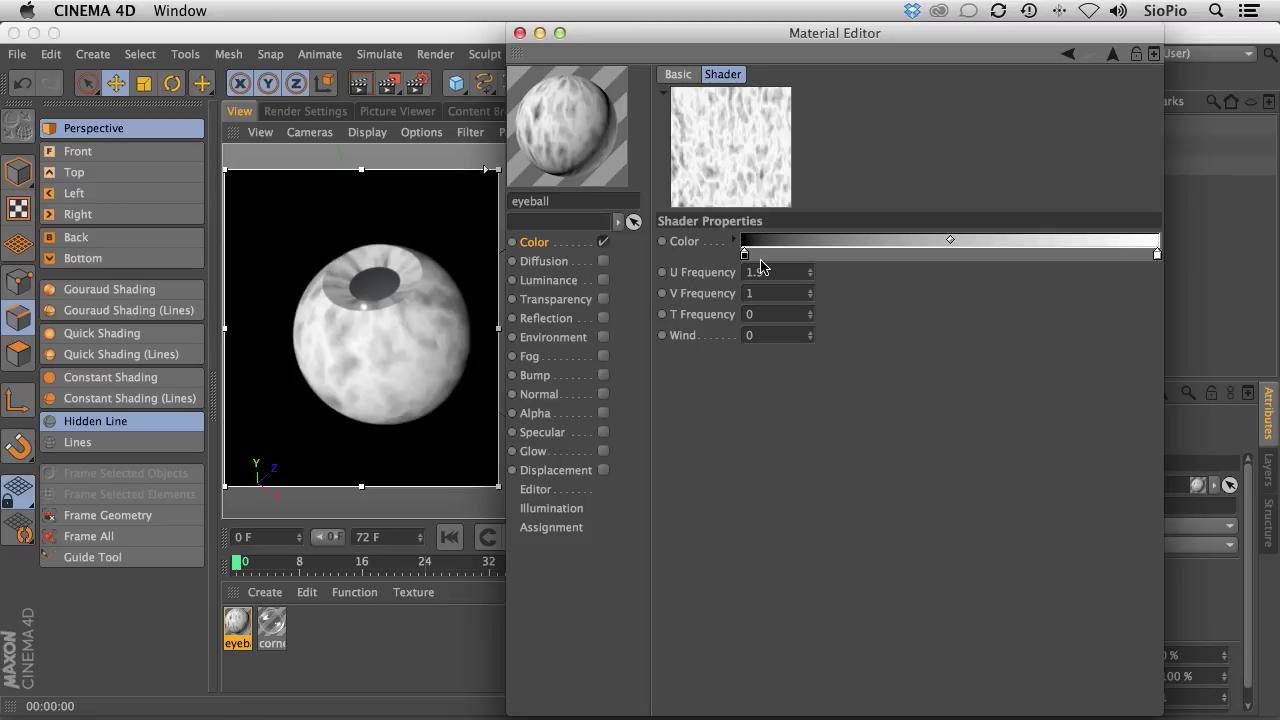
left_click_drag(744, 256, 1140, 256)
left_click(735, 242)
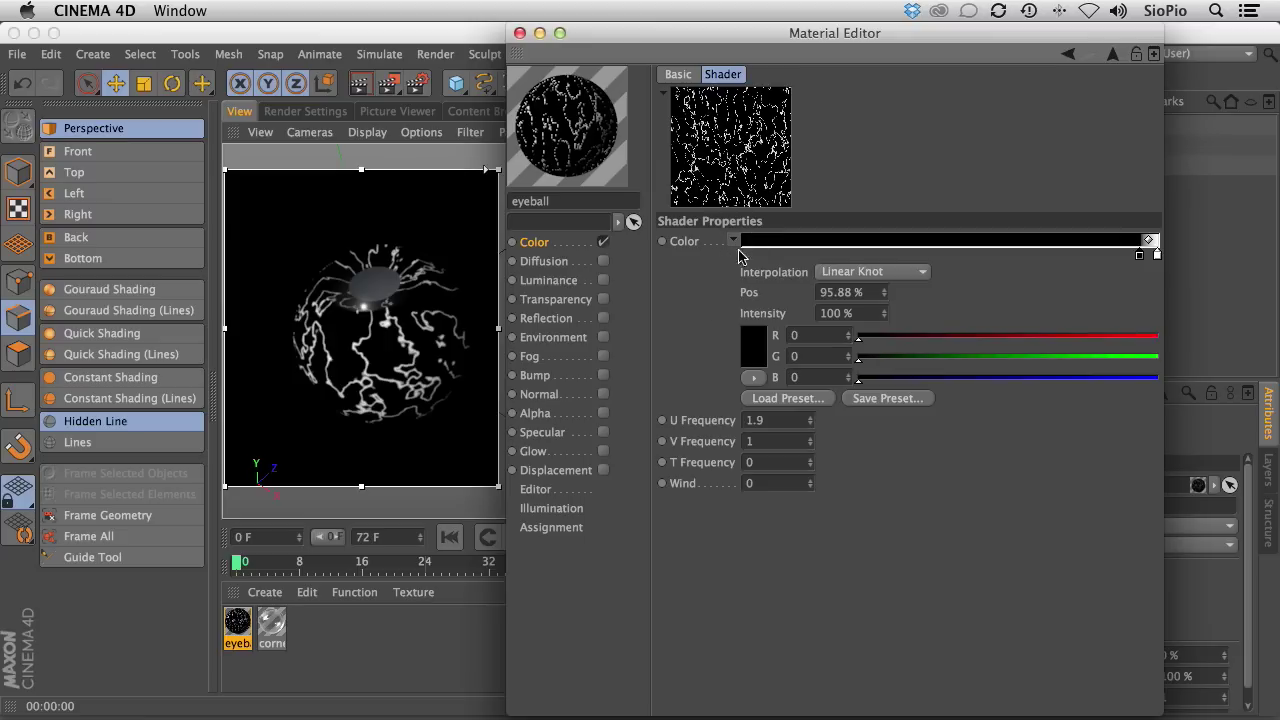
left_click(860, 292)
type("9")
Return to the layer list, add a Gradient layer above the vein Water layer and set its type to 2D - V.
left_click(1112, 53)
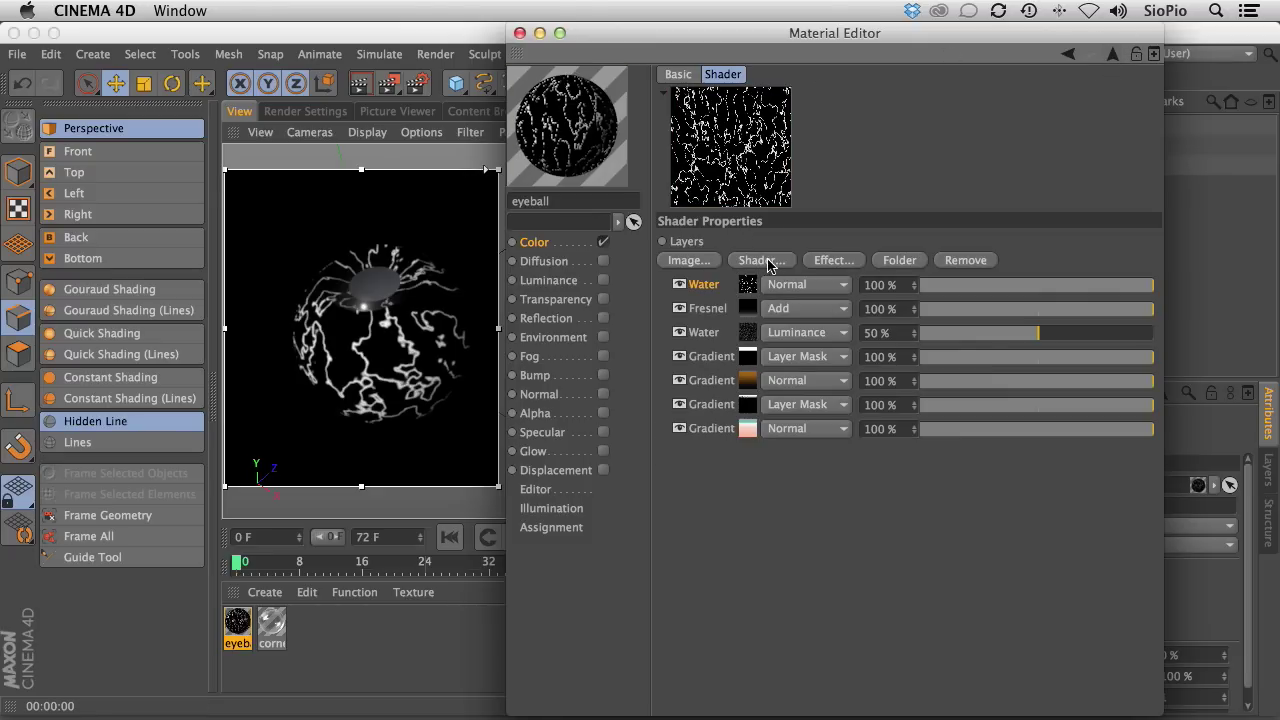
left_click(770, 262)
left_click(812, 374)
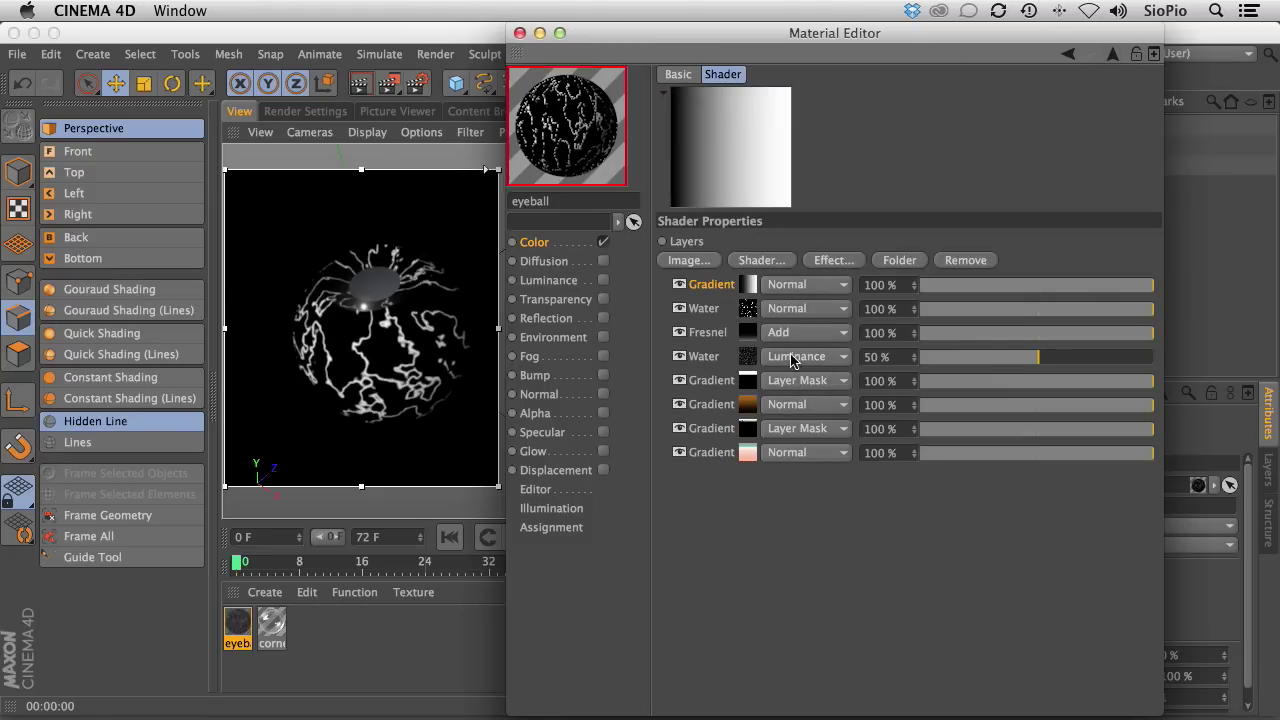
left_click(747, 284)
left_click(776, 418)
left_click(776, 455)
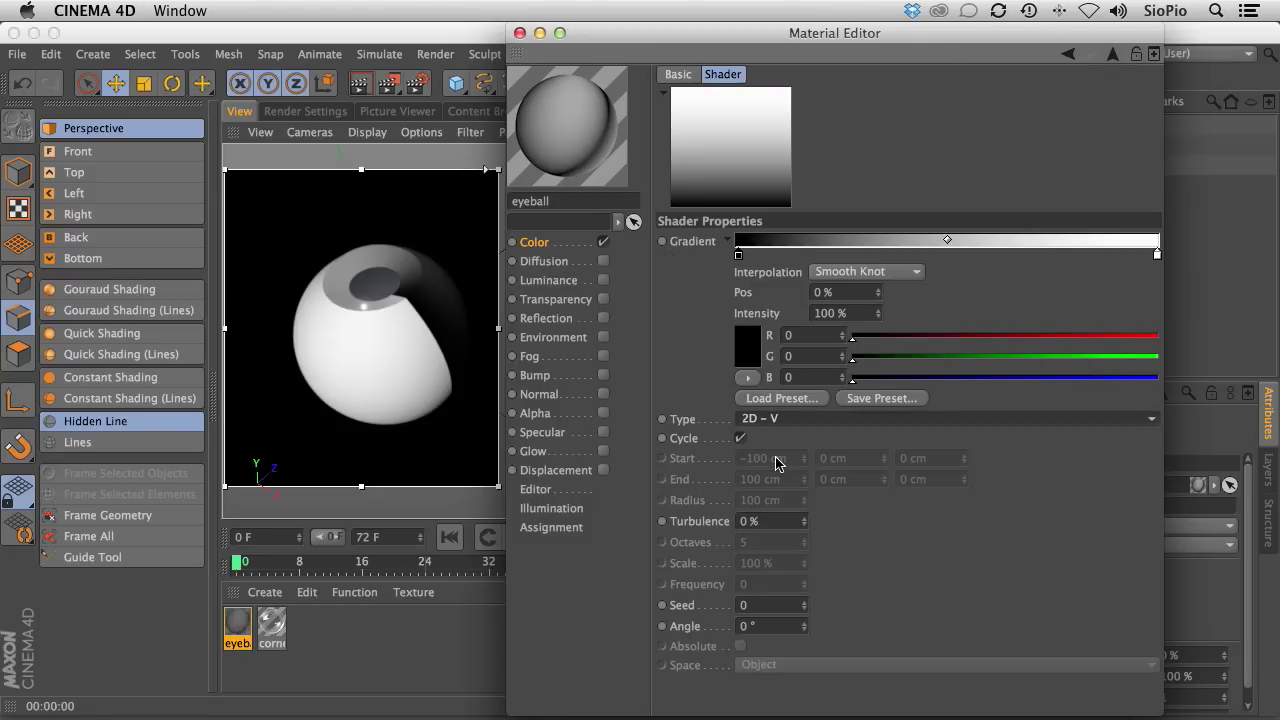
Recolor the new gradient's black knot to pure red (R 255, G 0, B 0) and set its position to 70 %.
left_click(738, 254)
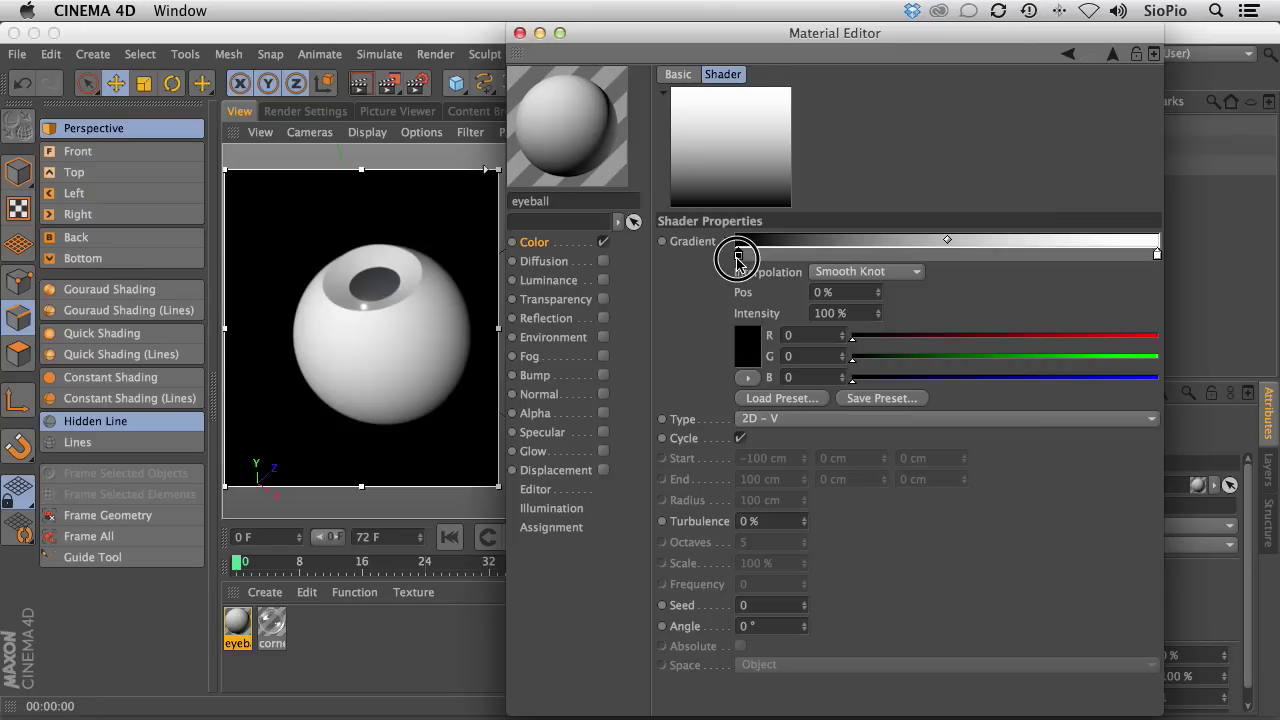
left_click(747, 346)
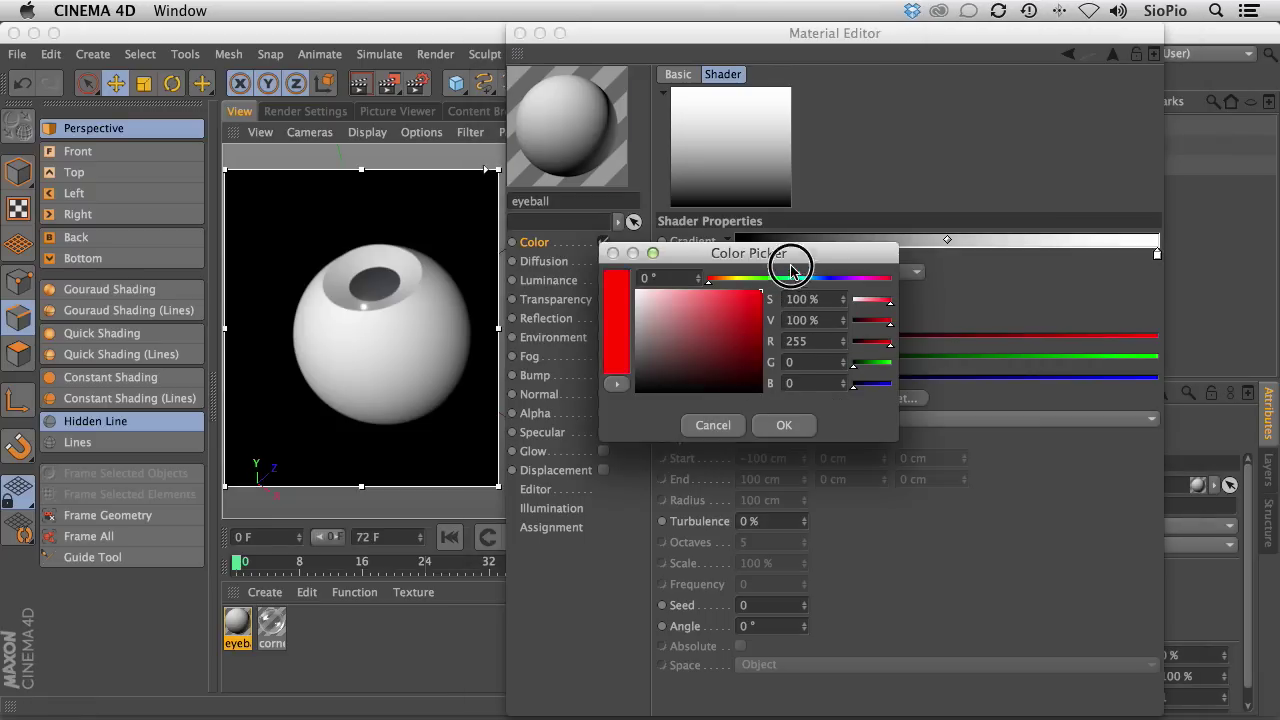
left_click(785, 425)
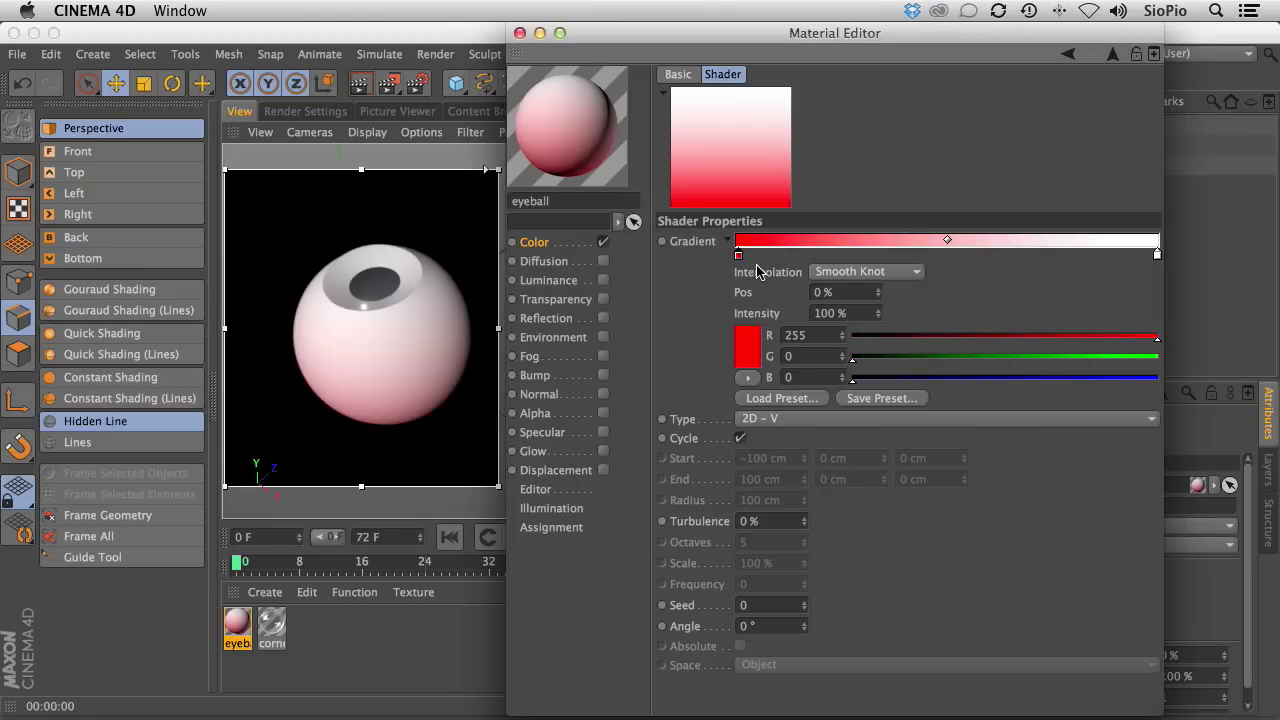
left_click_drag(738, 256, 974, 273)
double_click(834, 293)
type("70")
key("Return")
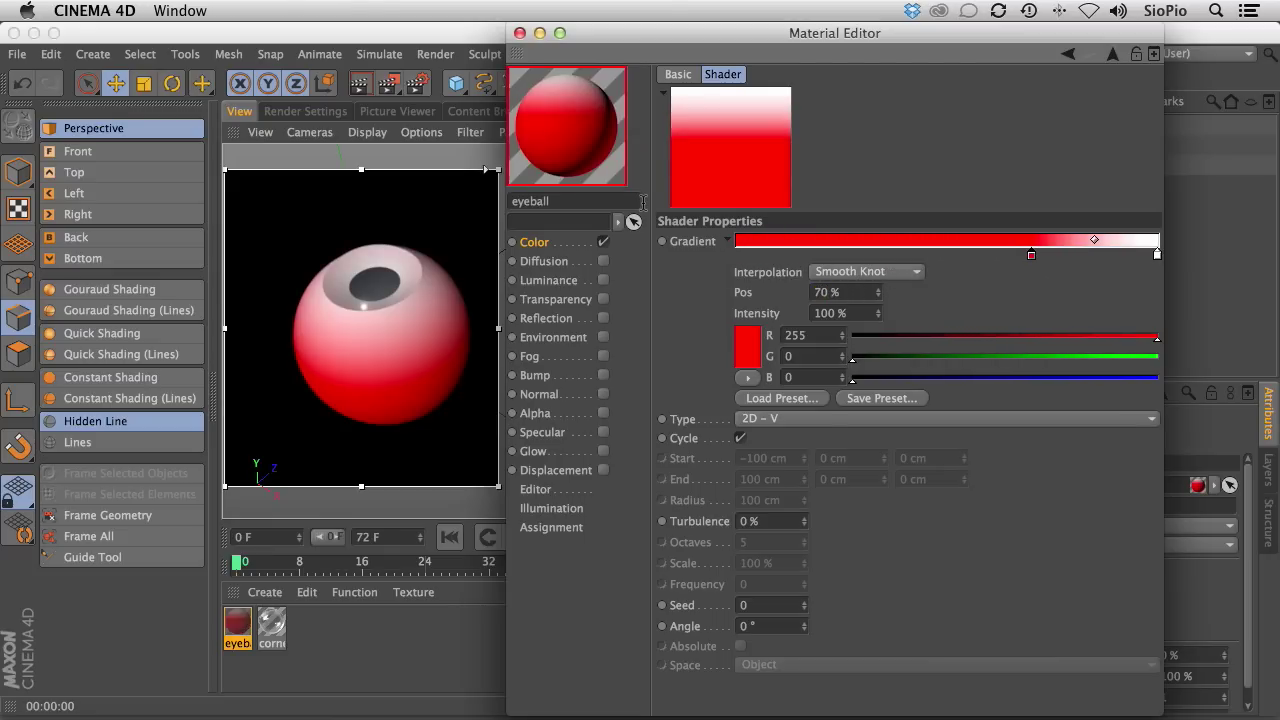
Try Linear interpolation, set the white knot's position to 83.5 %, and return the interpolation to Smooth Knot.
left_click(845, 274)
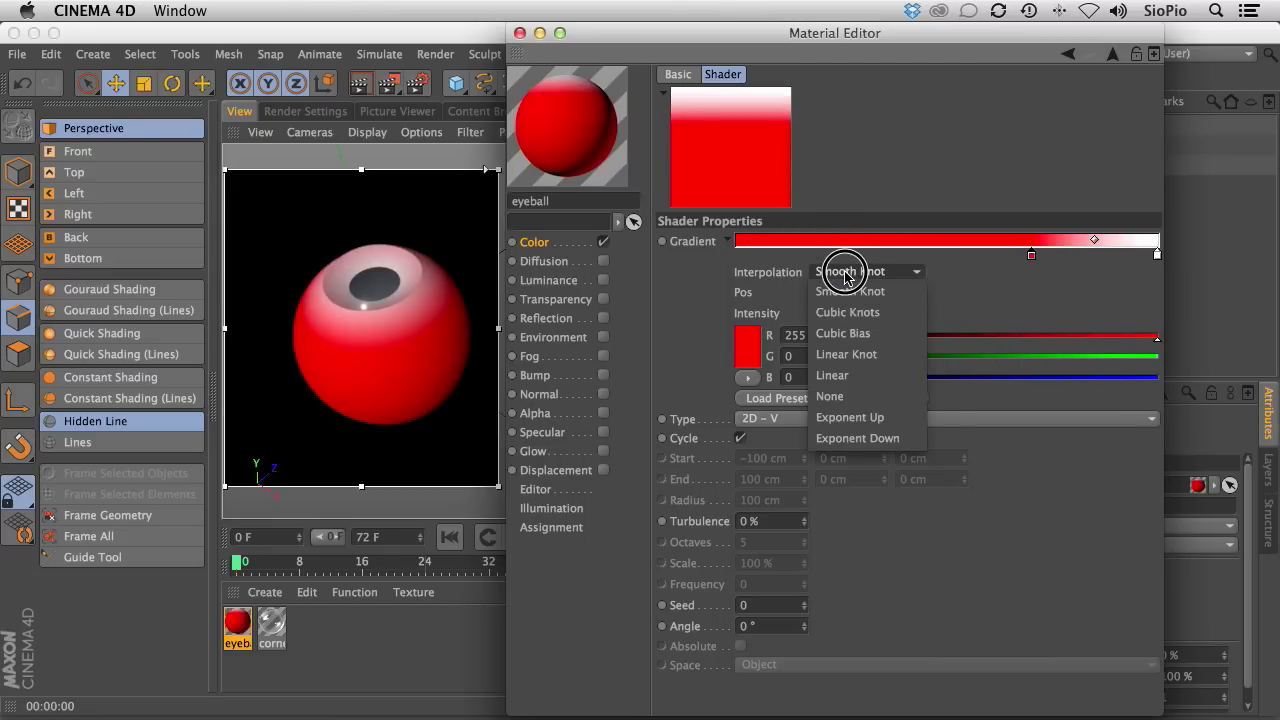
left_click(850, 375)
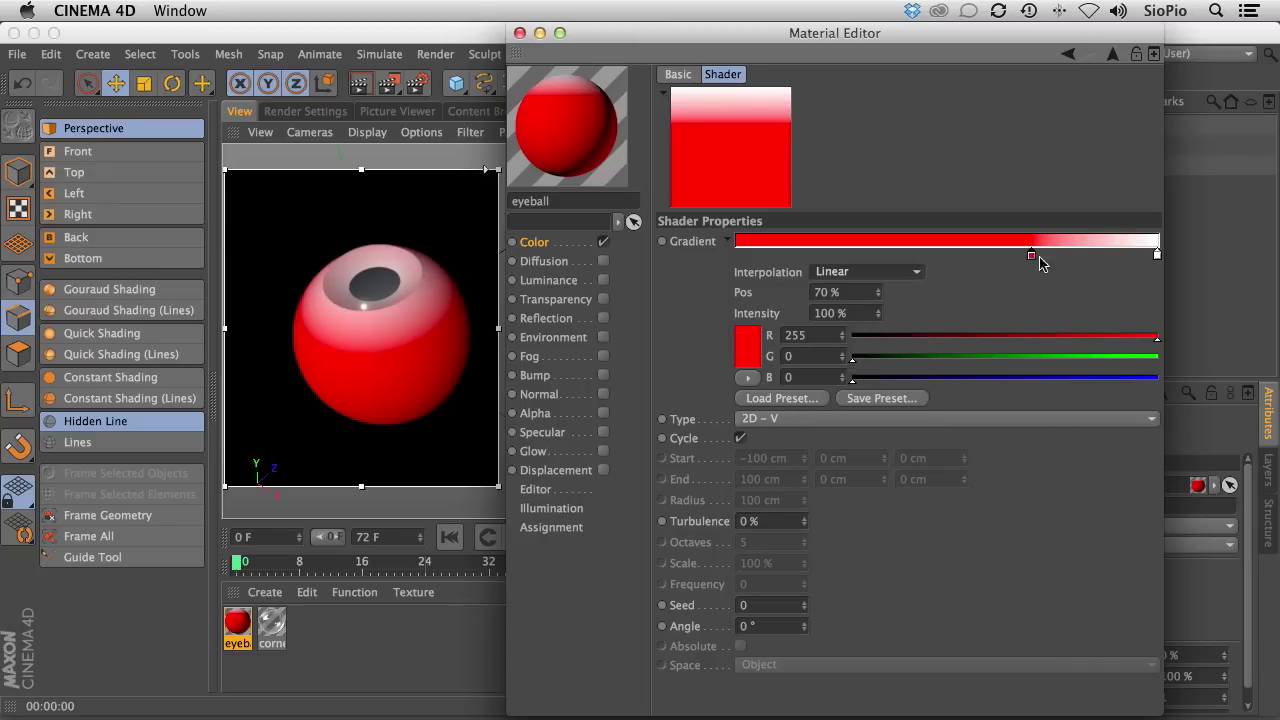
left_click_drag(1157, 256, 1116, 254)
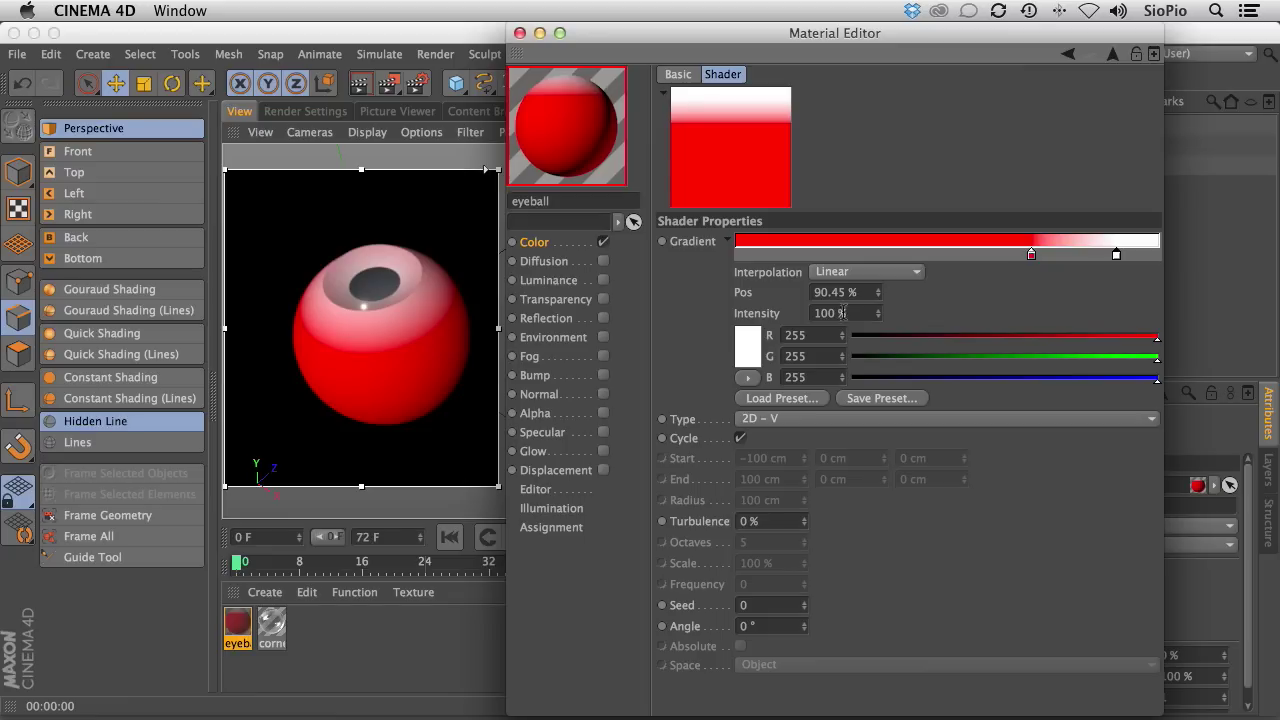
left_click_drag(859, 295, 675, 255)
type("8")
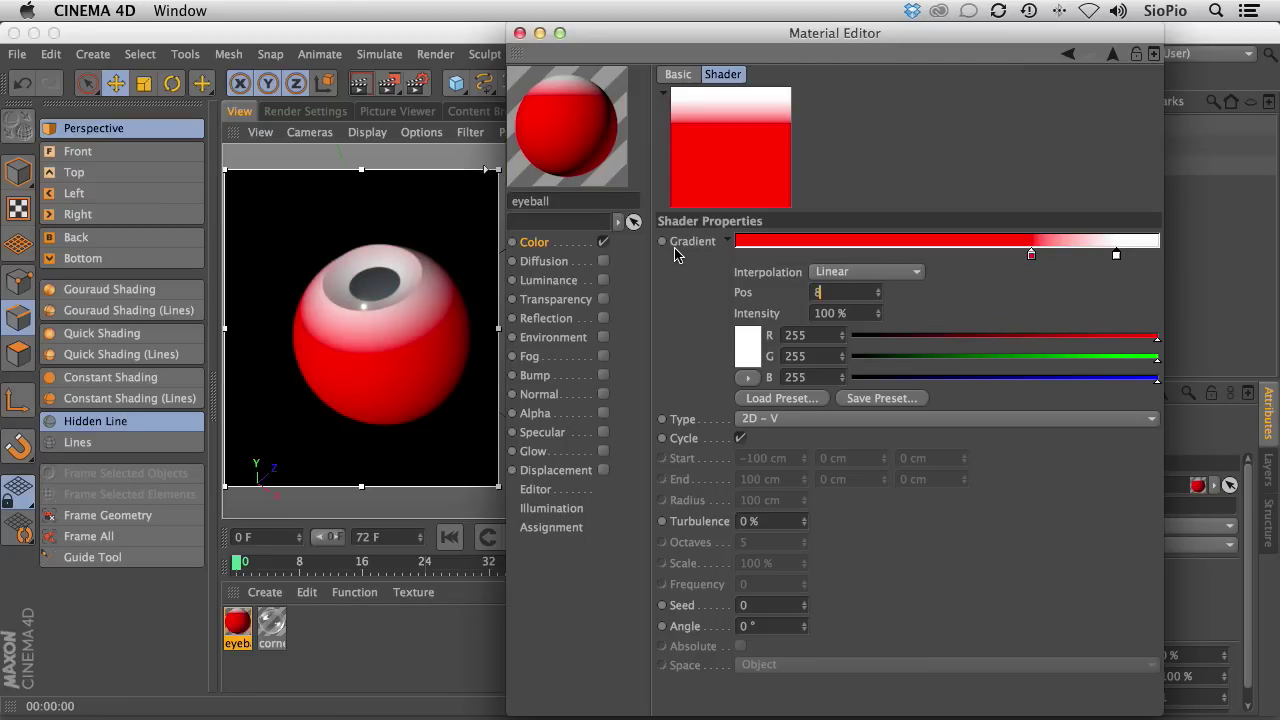
type("3.5")
key("Return")
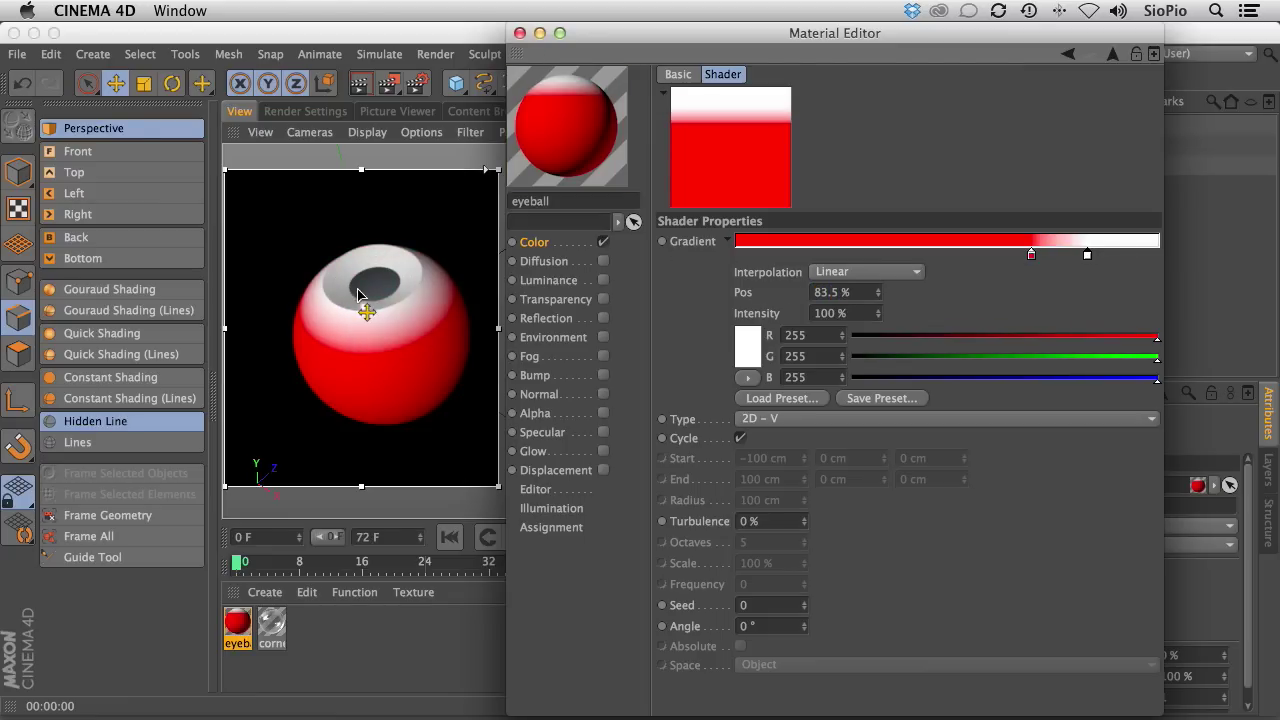
left_click(845, 275)
left_click(846, 294)
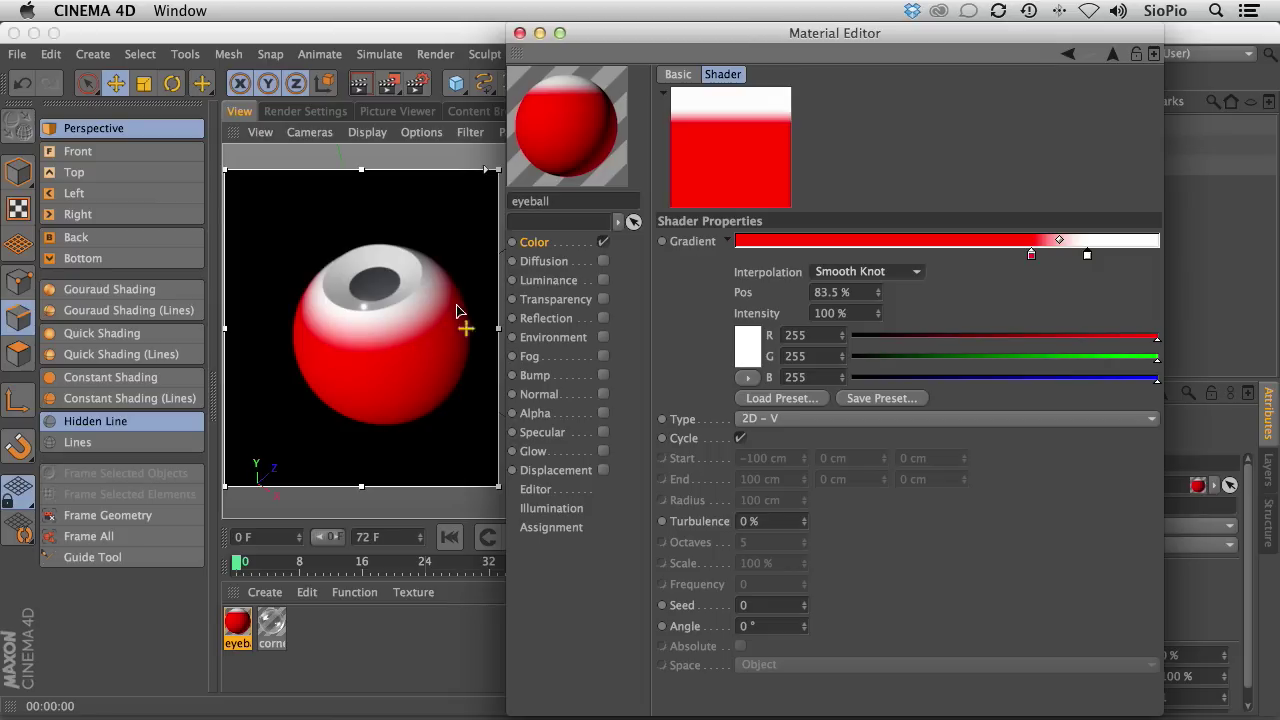
Return to the layer list and set the vein Water layer to Layer Mask, hiding the red Gradient layer meanwhile and showing it again.
left_click(1114, 55)
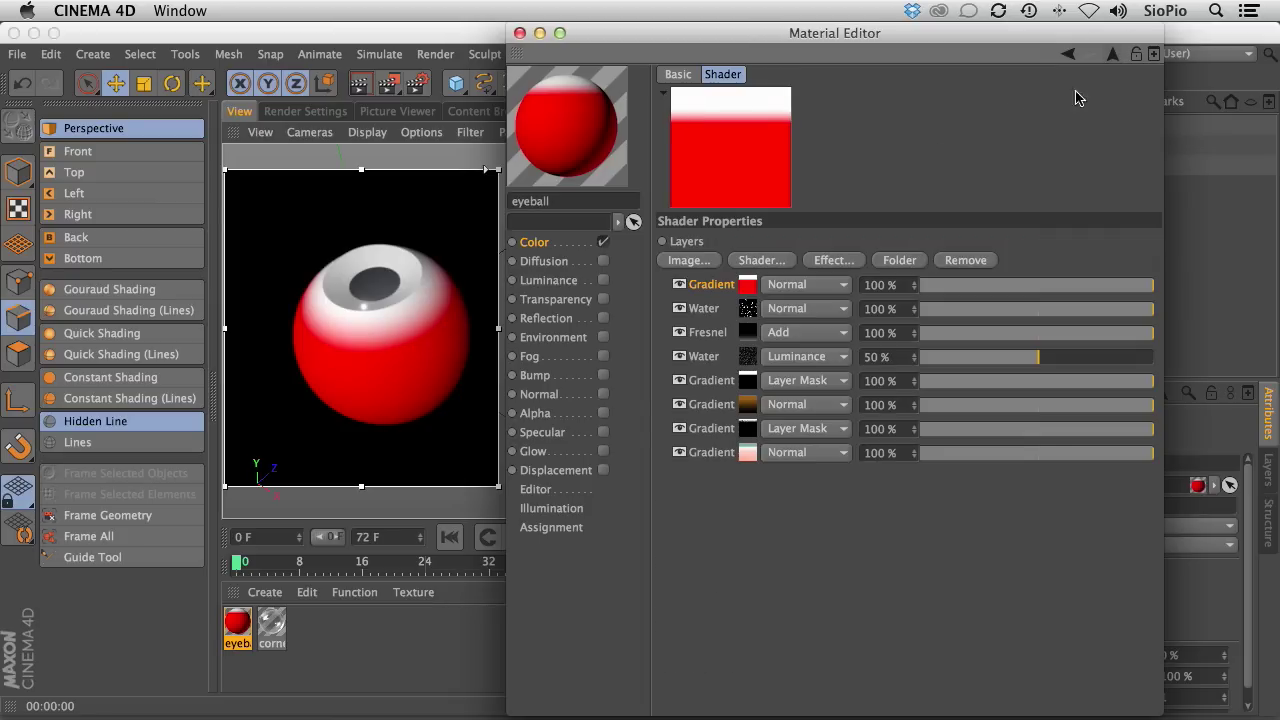
left_click(679, 285)
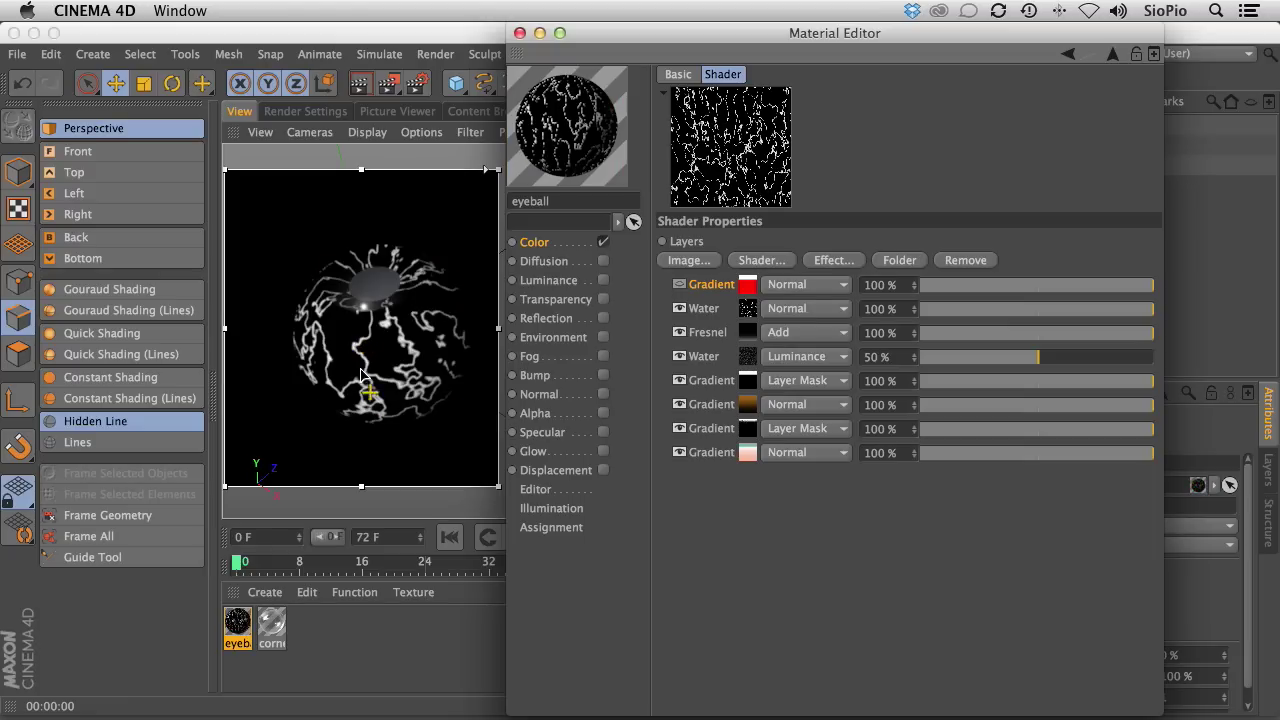
left_click(788, 307)
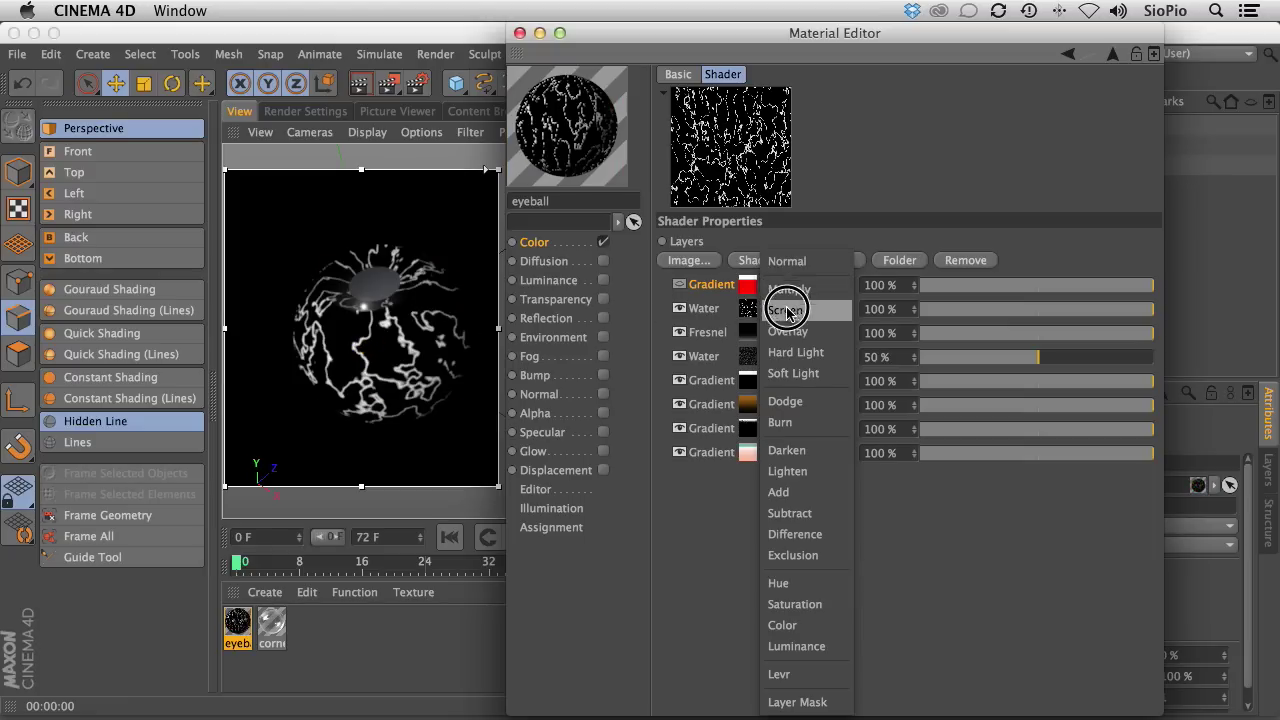
left_click(789, 701)
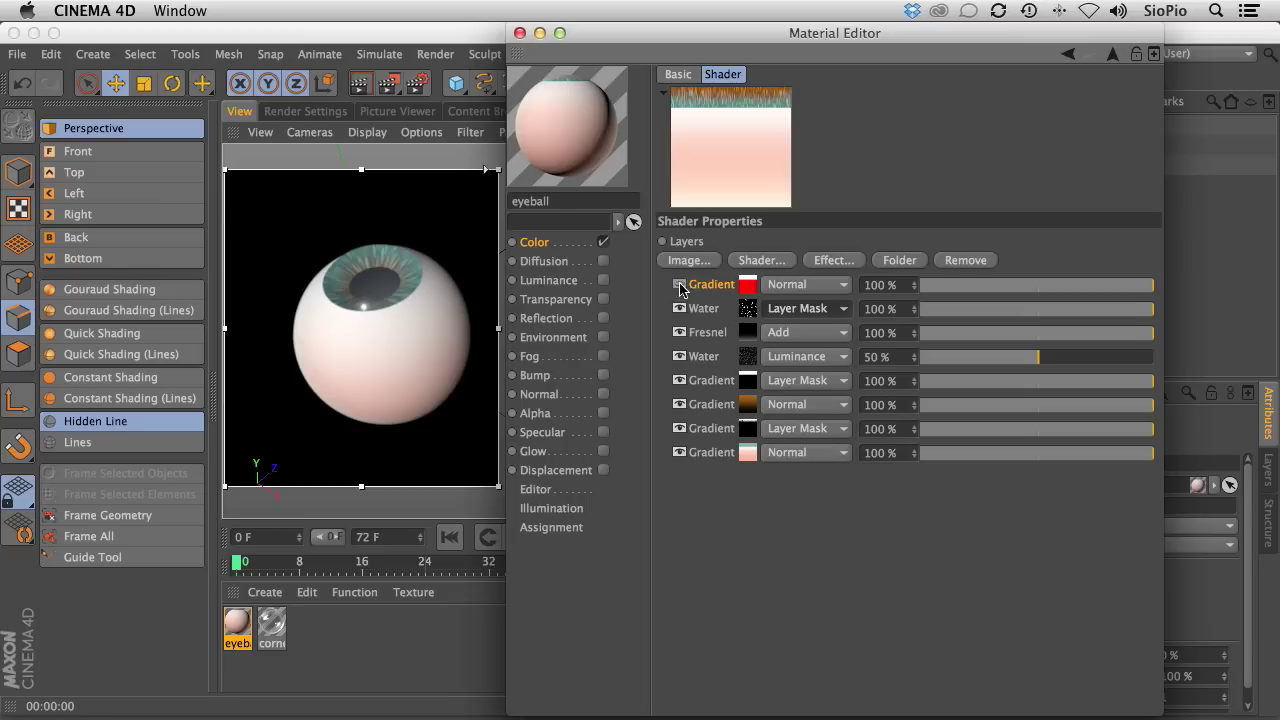
left_click(679, 285)
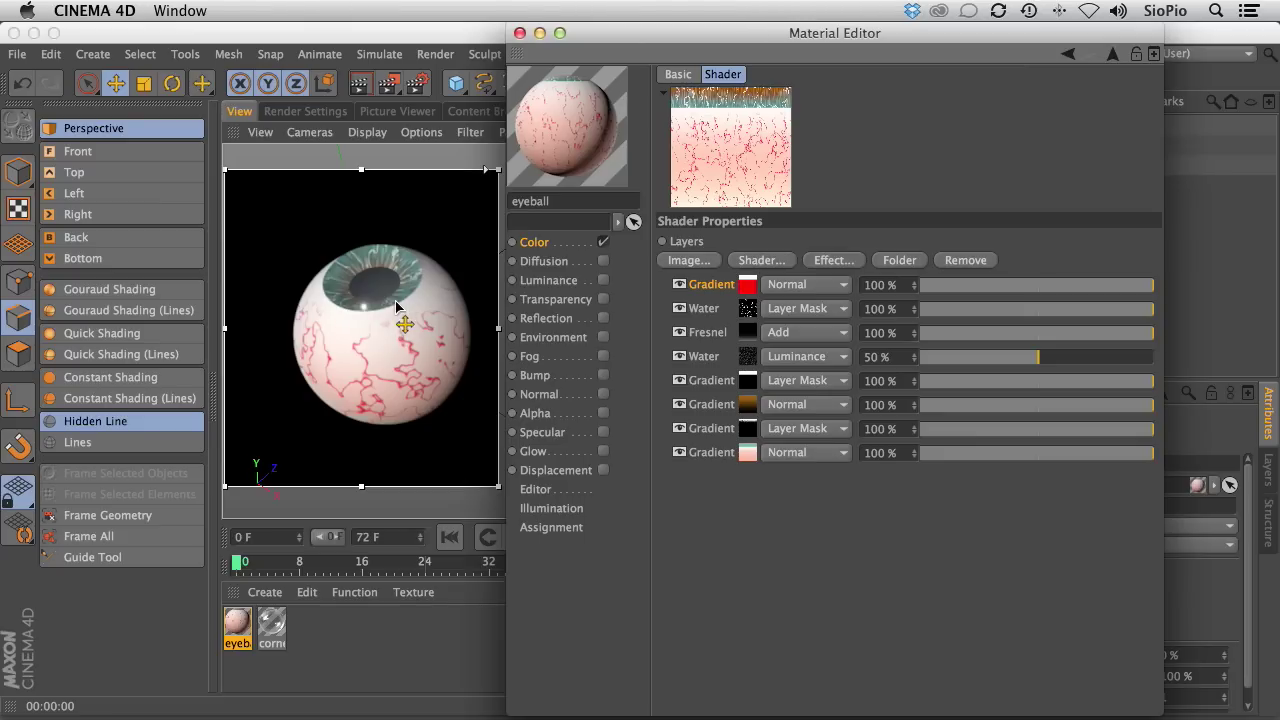
Set the red Gradient layer's blend mode to Multiply and its strength to 40 %.
left_click(782, 285)
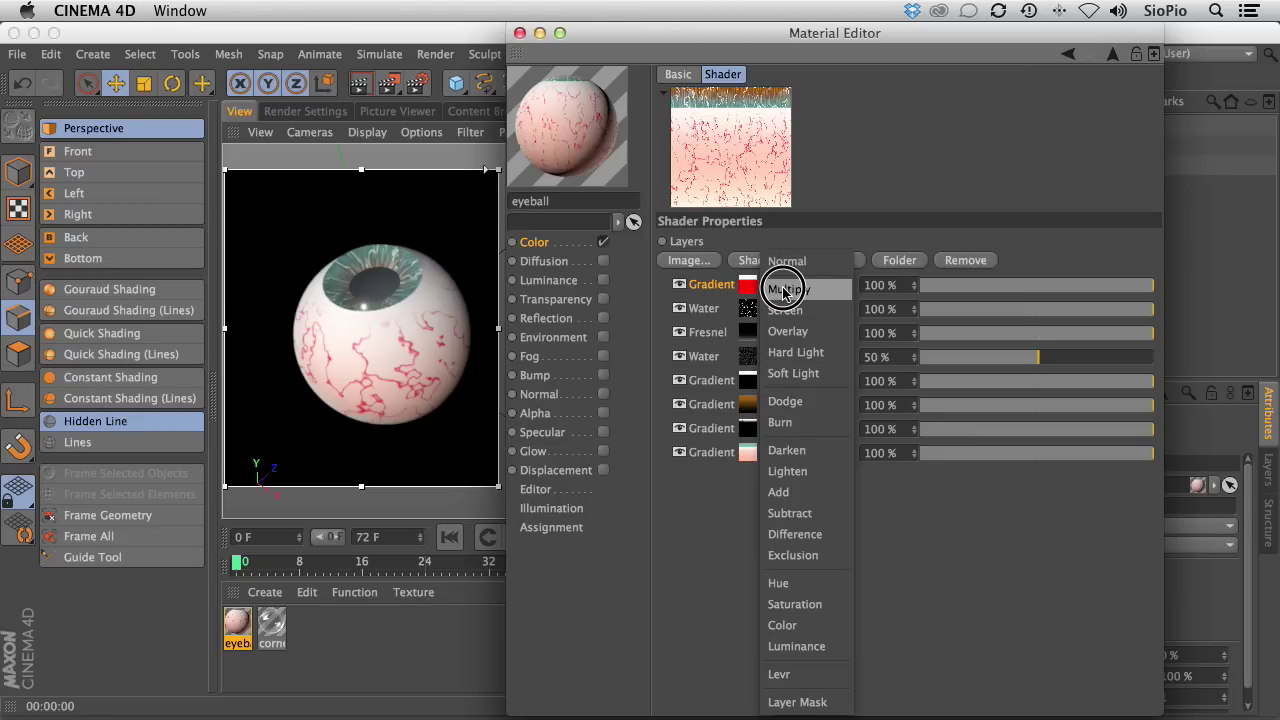
left_click(782, 289)
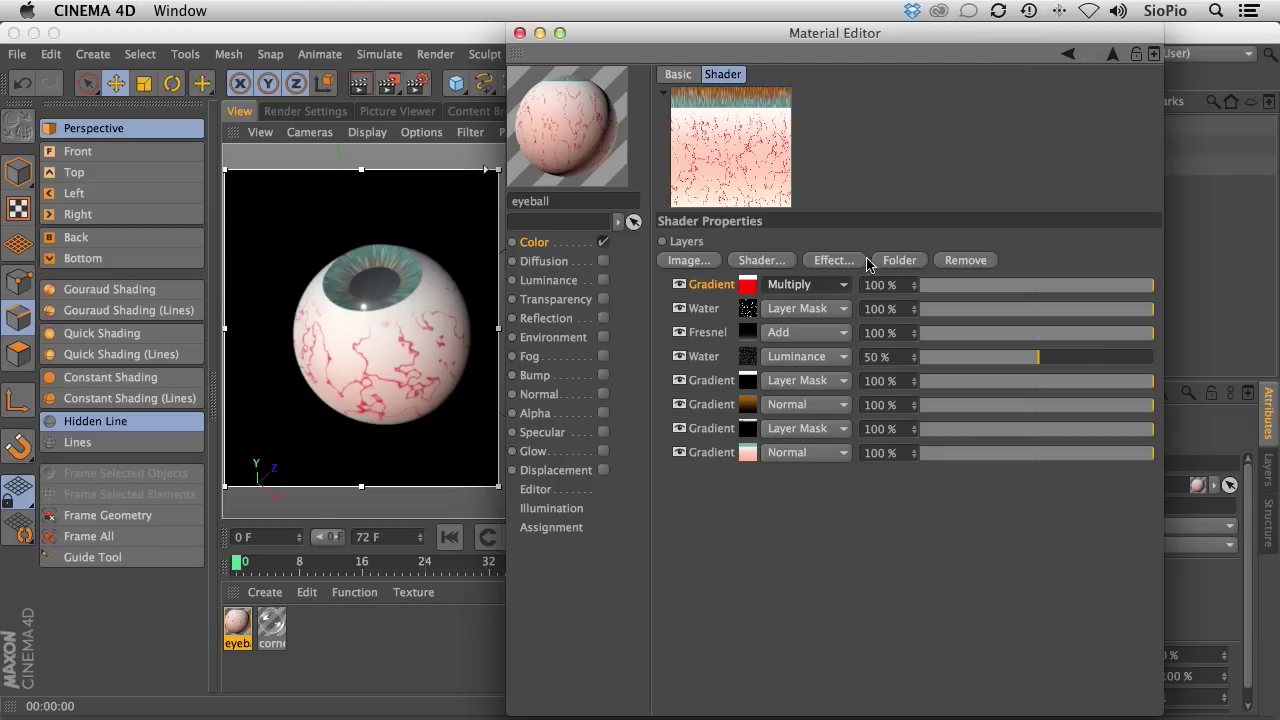
left_click_drag(1040, 287, 1013, 288)
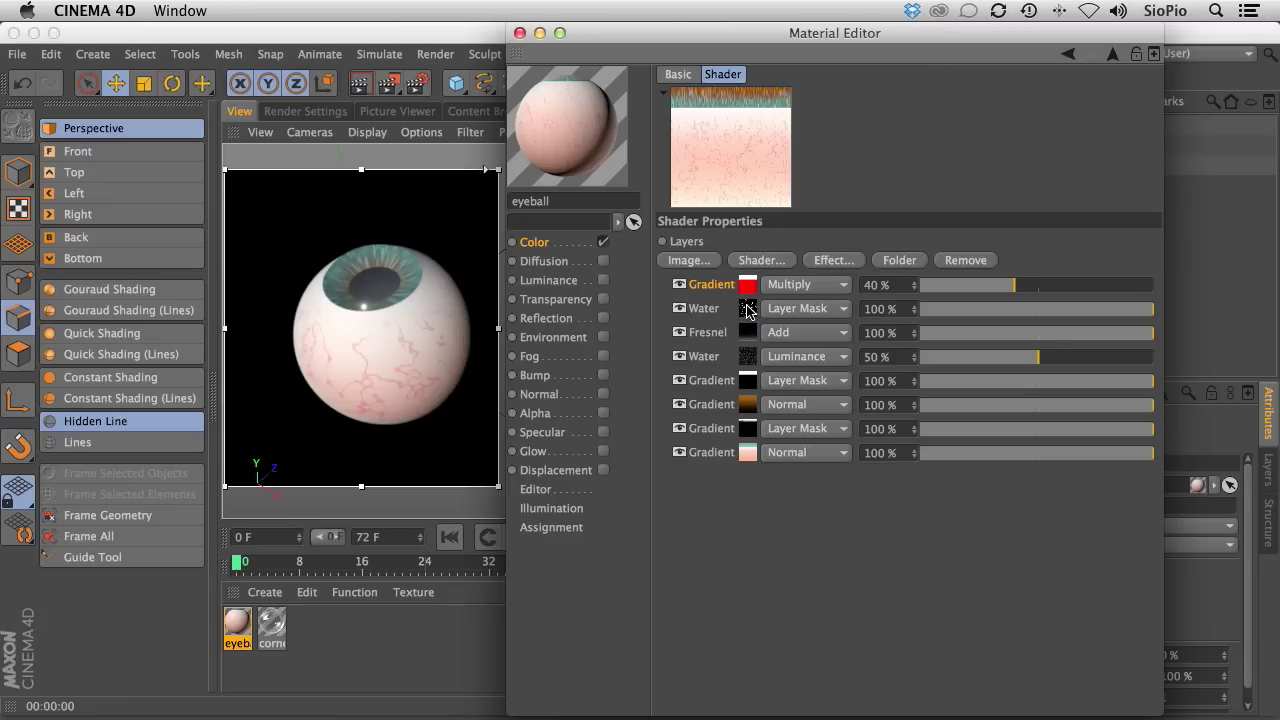
Add a third Water surface shader as the topmost layer and open its shader properties.
left_click(757, 260)
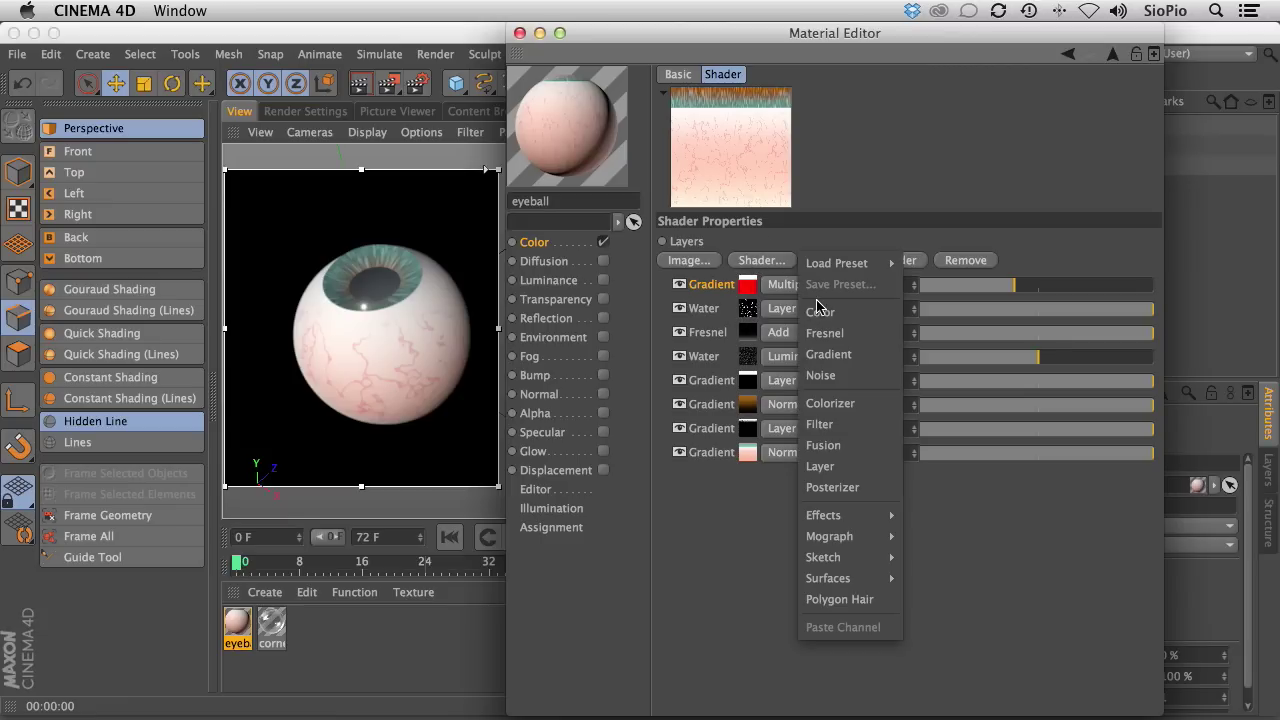
mouse_move(890, 580)
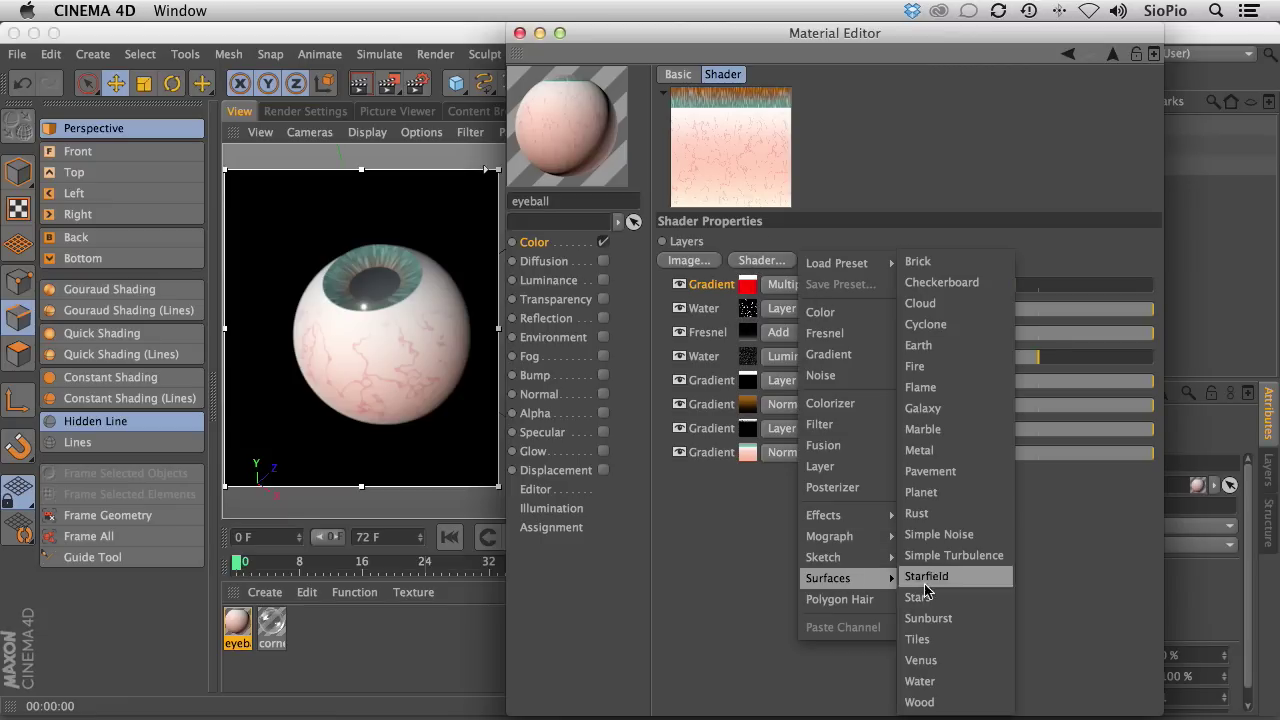
left_click(948, 688)
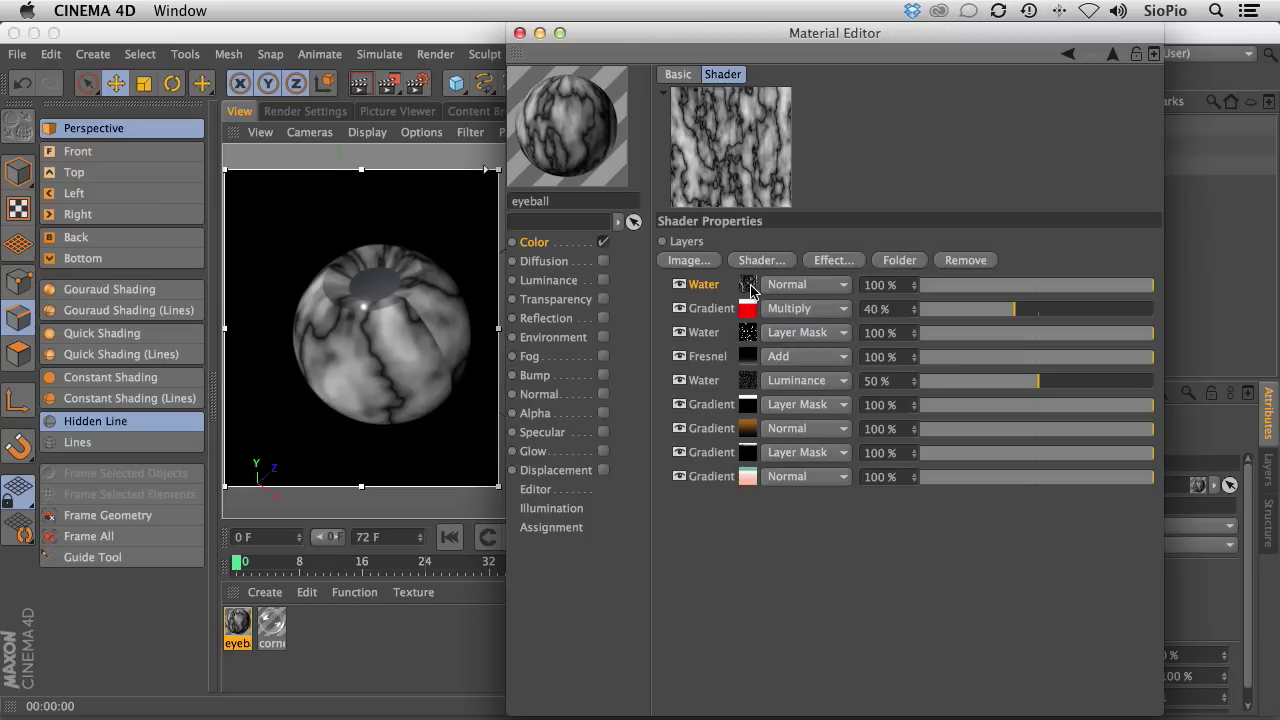
left_click(752, 292)
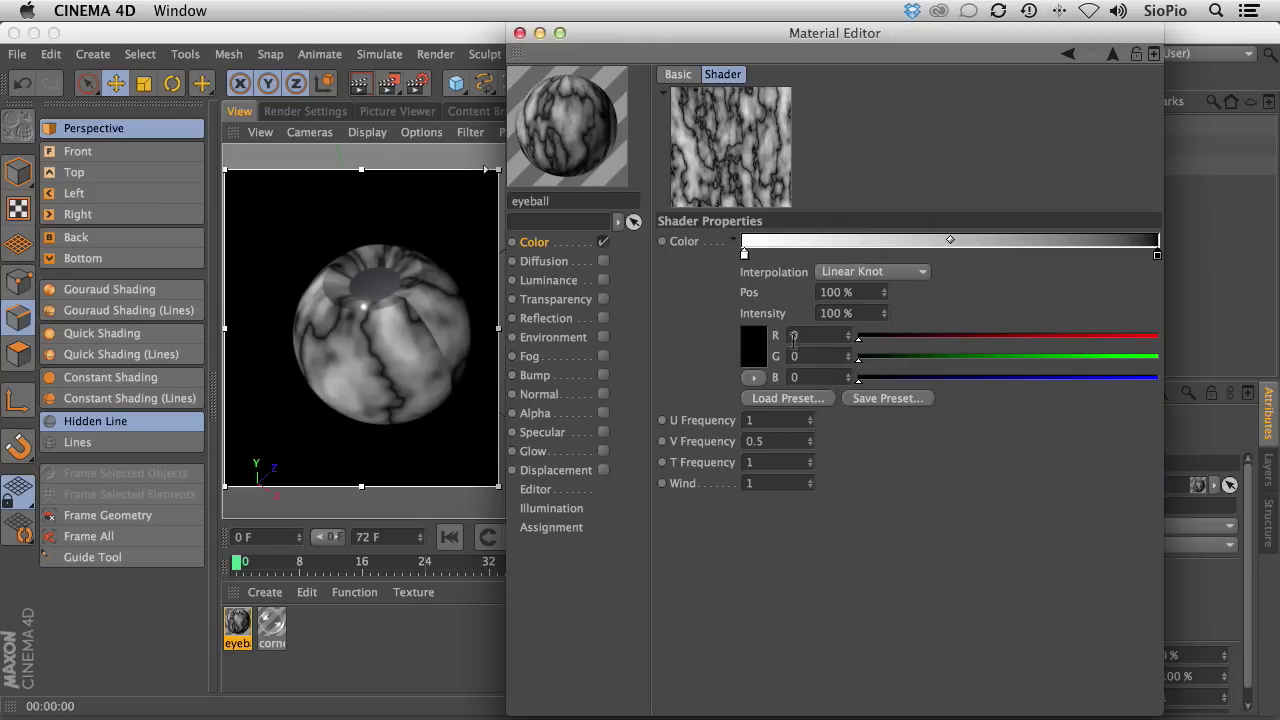
Set the third Water shader's T Frequency and Wind to 0, U Frequency to 8 and V Frequency to 4.
left_click(769, 468)
left_click(748, 480)
type("0")
key("Return")
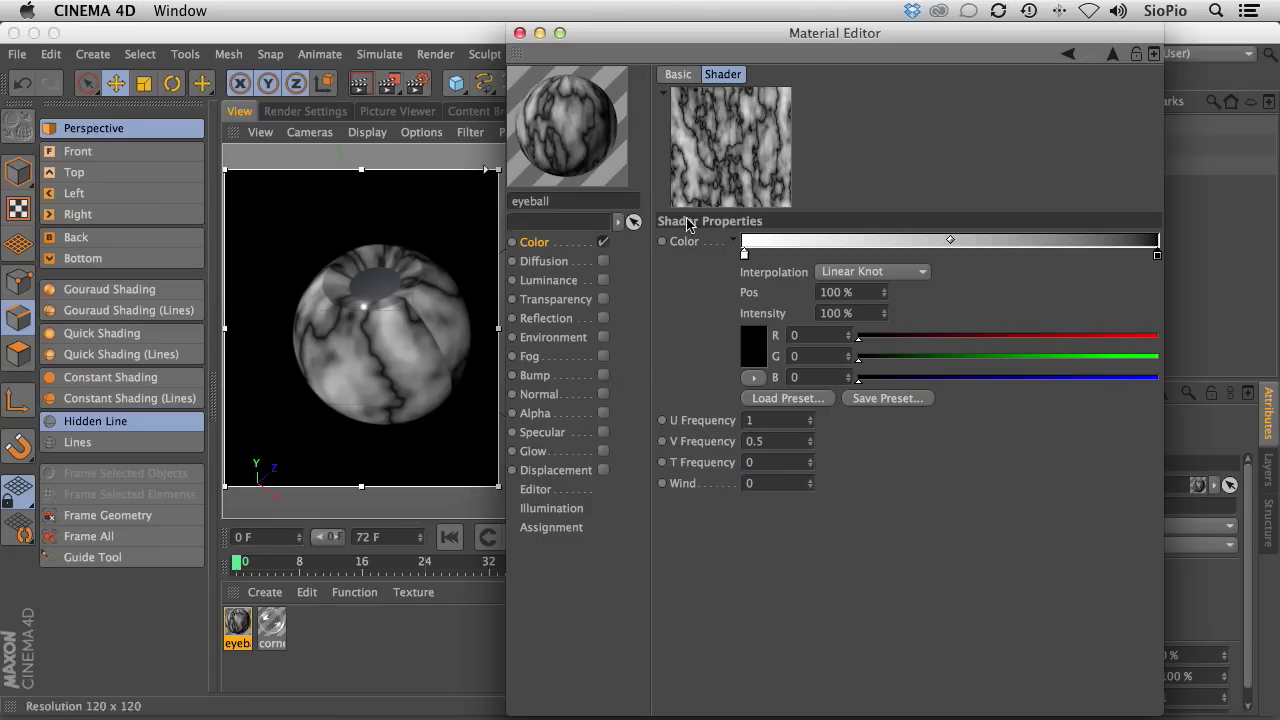
left_click(763, 421)
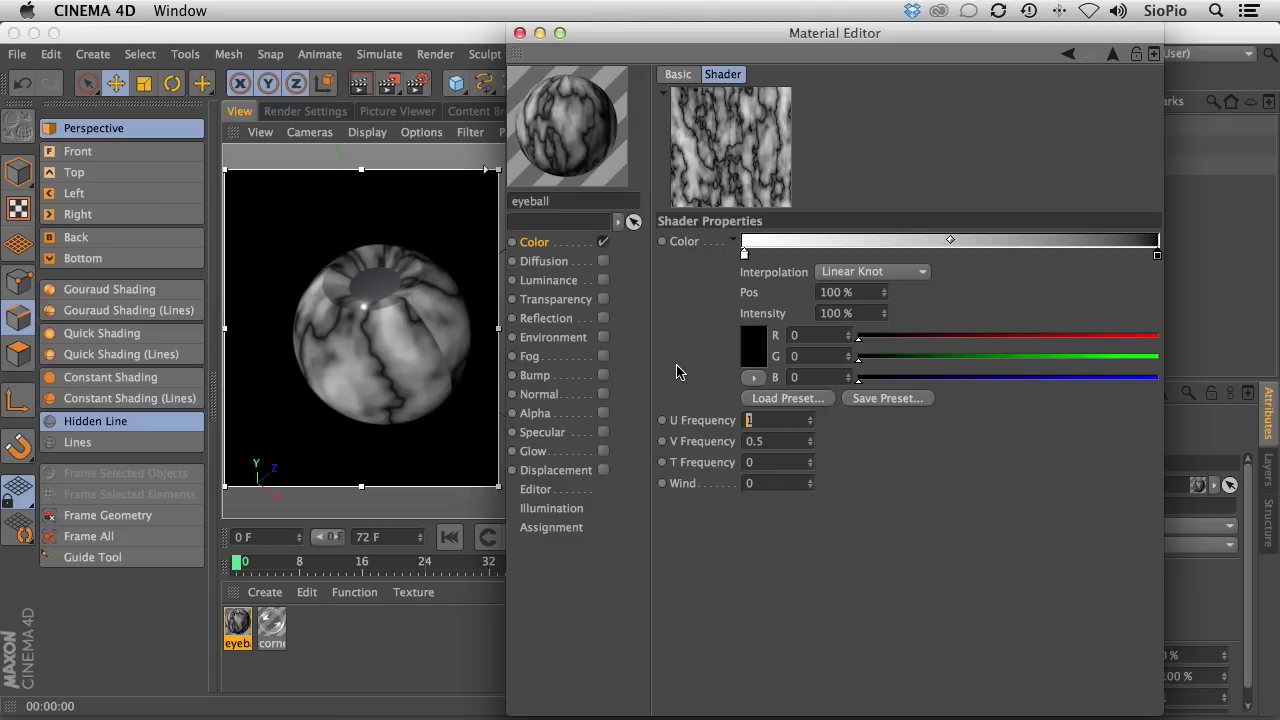
type("8")
key("Return")
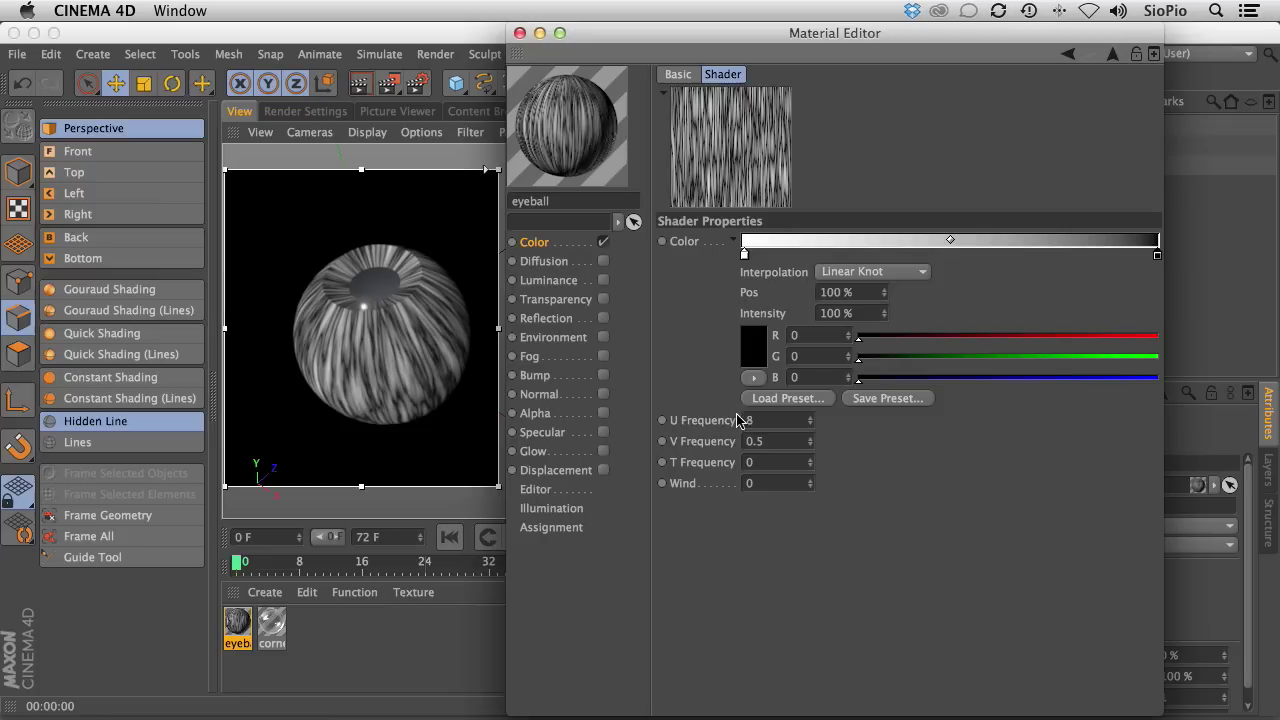
left_click(703, 420)
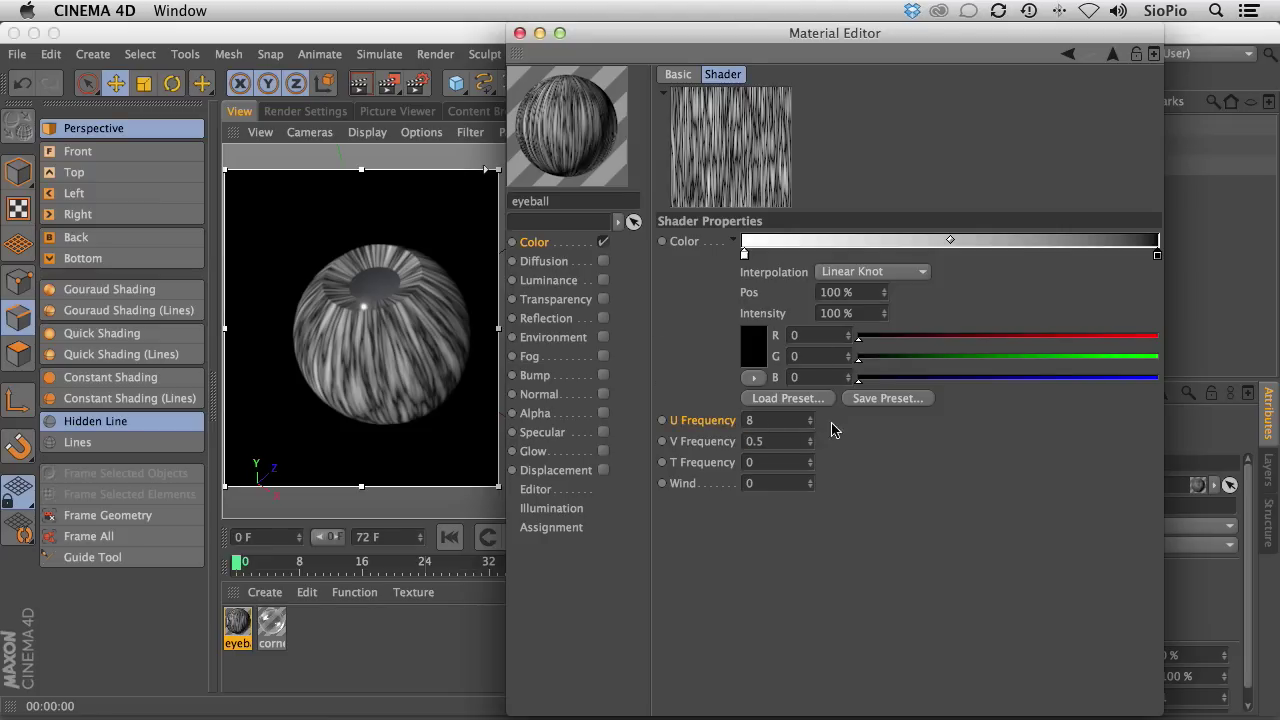
left_click(757, 441)
type("4")
key("Return")
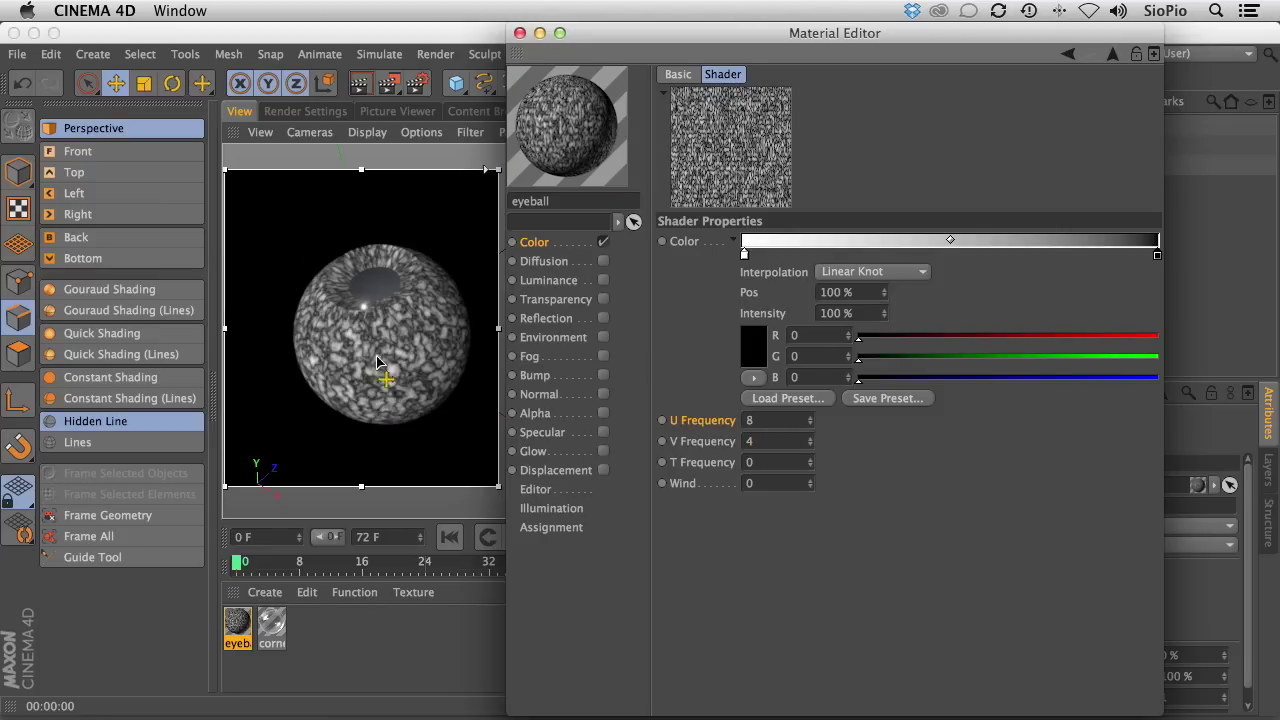
Invert the knots of this Water shader's color gradient and set the black knot's position to 95 %.
right_click(744, 257)
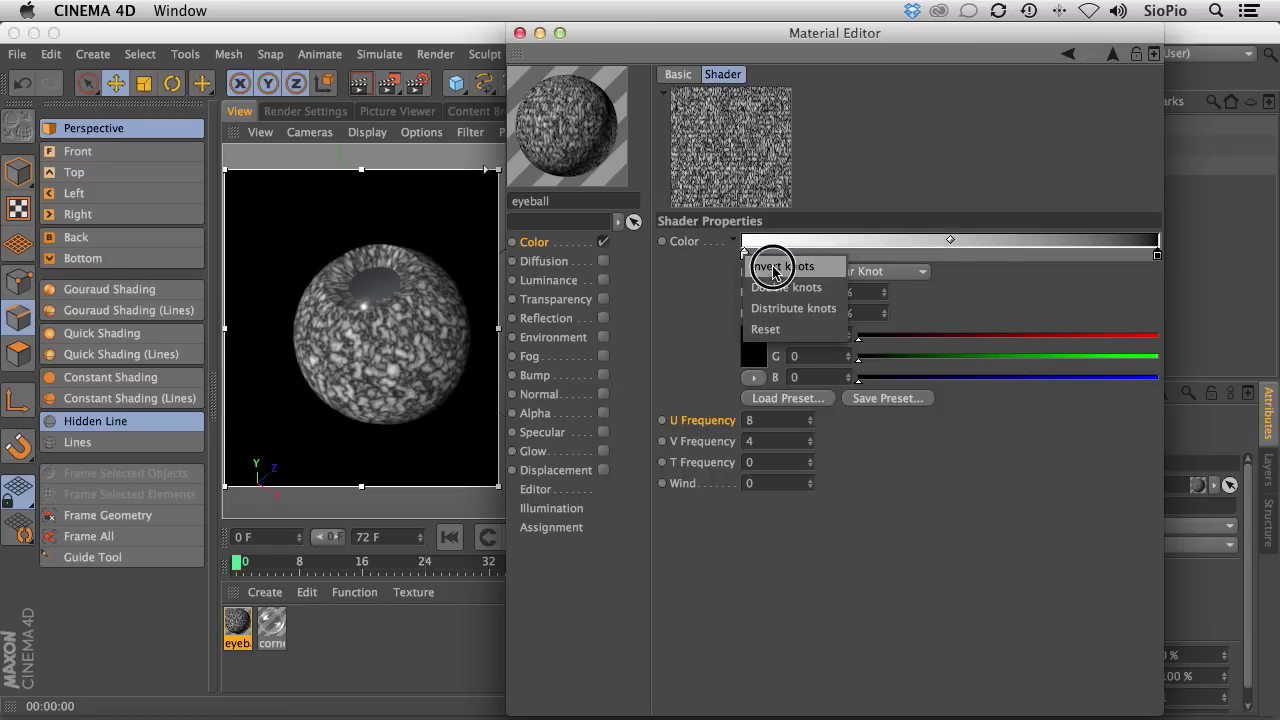
left_click(772, 268)
left_click(745, 256)
left_click_drag(745, 256, 1141, 268)
double_click(845, 292)
type("95")
key("Return")
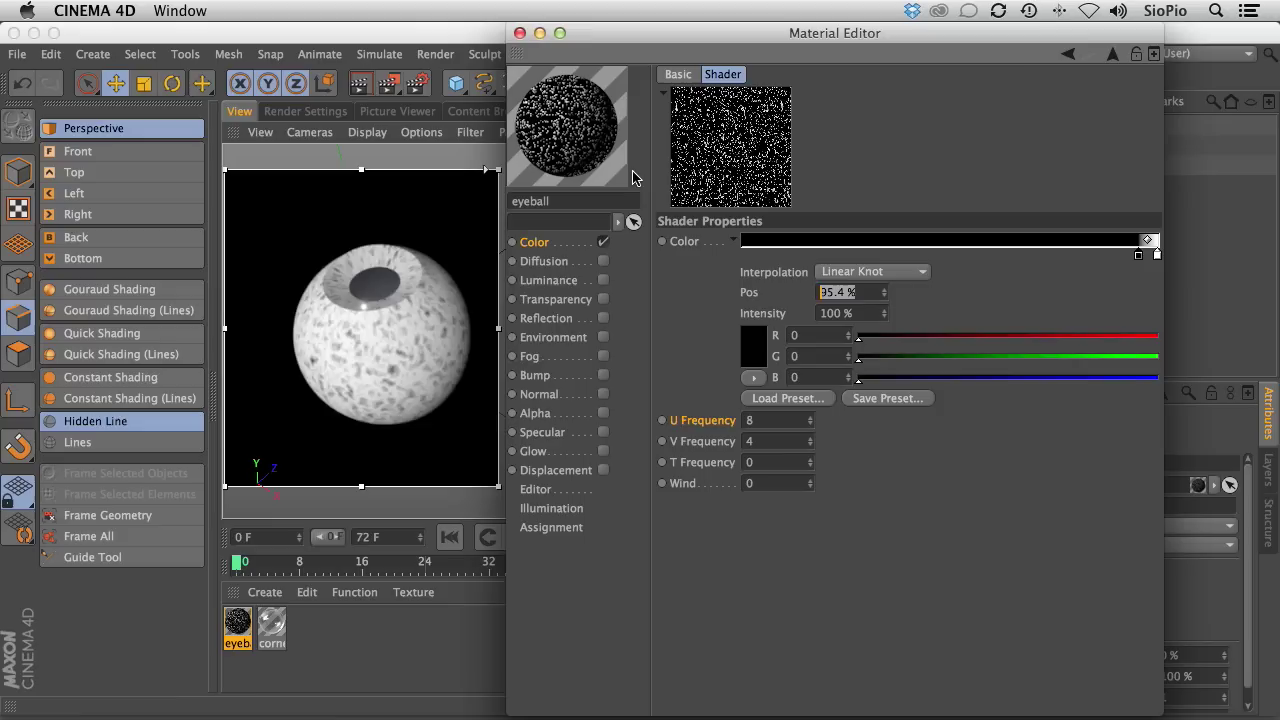
Return to the layer list, add a Gradient layer above the fine vein Water layer and set its type to 2D - V.
left_click(1111, 55)
left_click(780, 264)
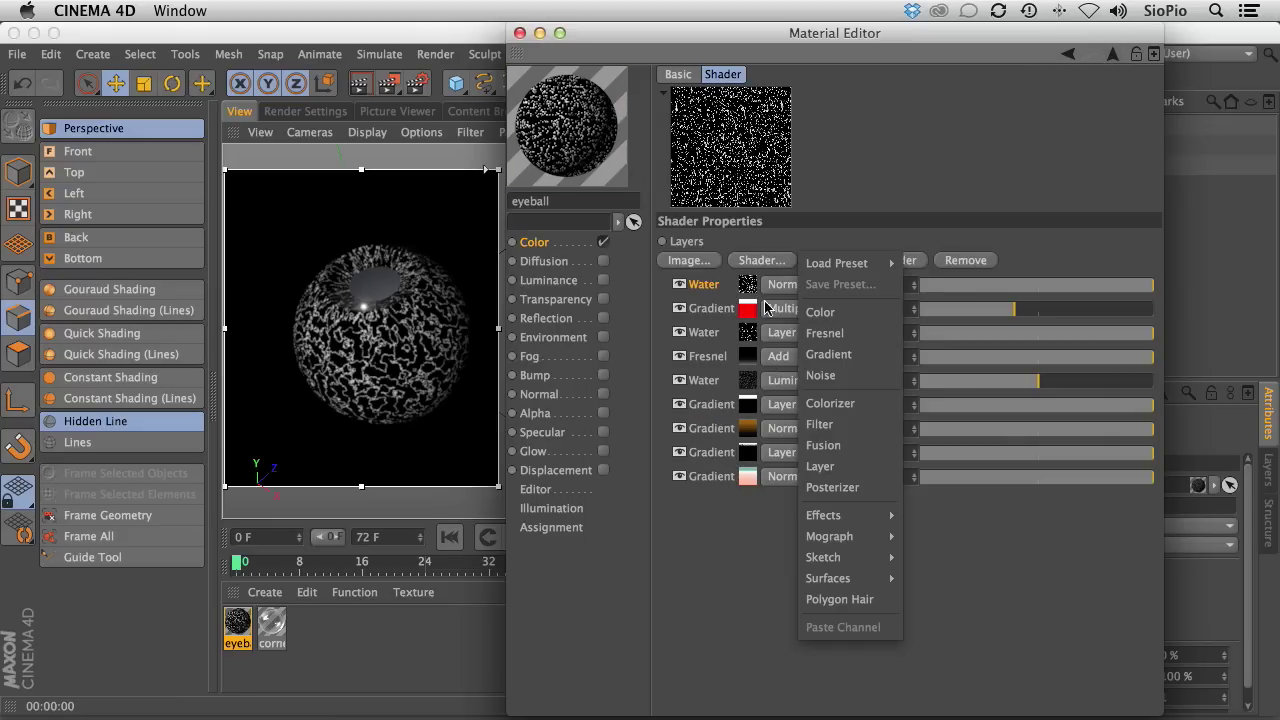
left_click(822, 355)
left_click(746, 289)
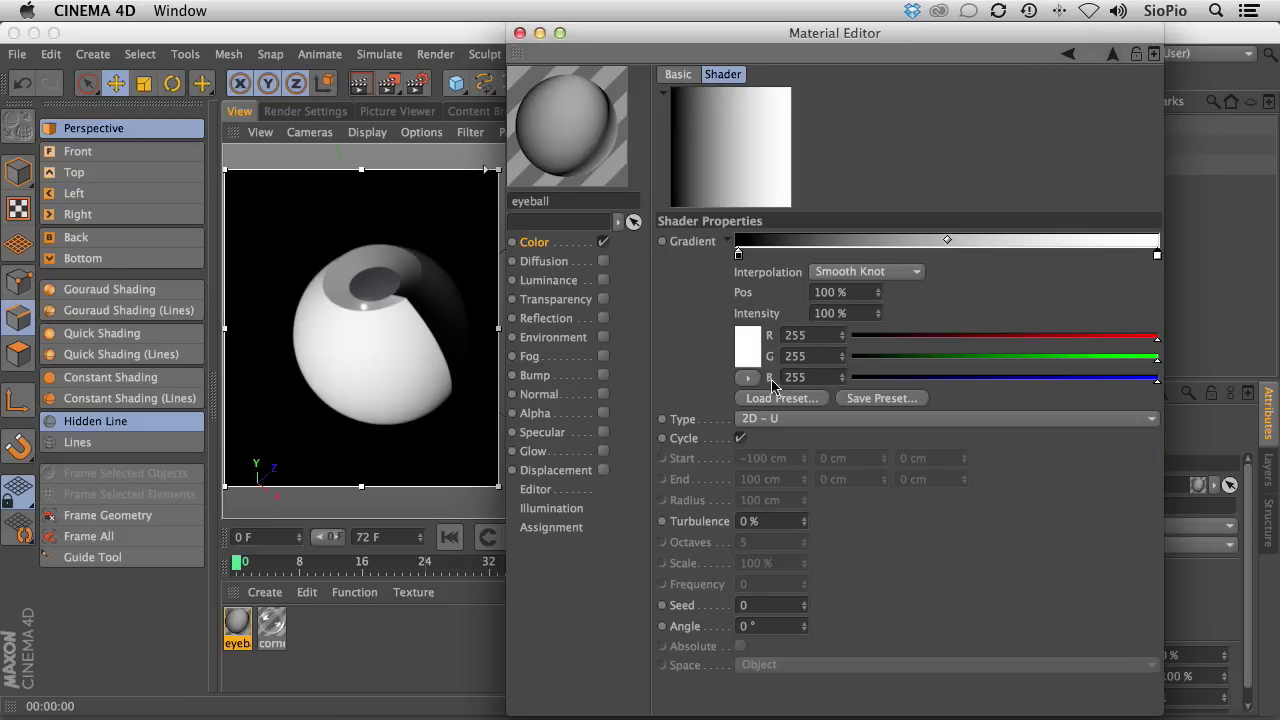
left_click(829, 418)
left_click(775, 453)
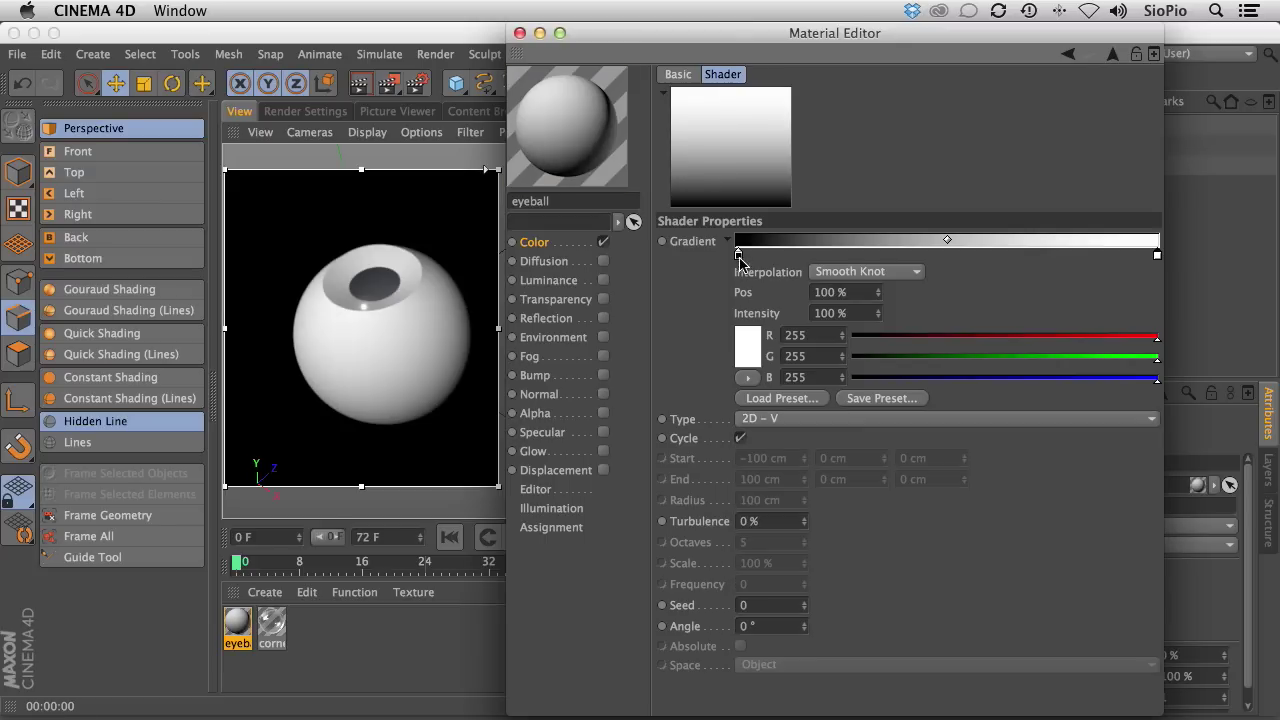
Change this gradient's black knot to pure red (R 255, G 0, B 0) and set its position to 75 %.
left_click(738, 254)
left_click(759, 366)
left_click_drag(762, 366, 808, 257)
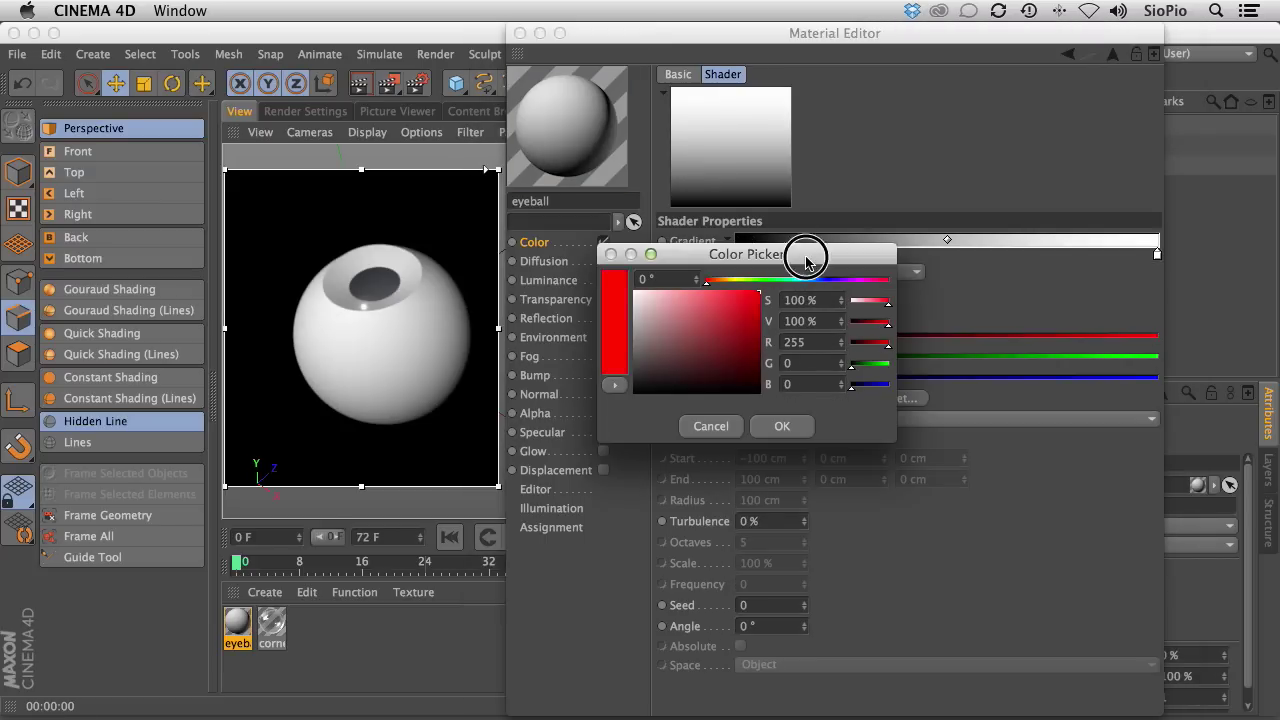
left_click(782, 426)
left_click_drag(738, 256, 1010, 262)
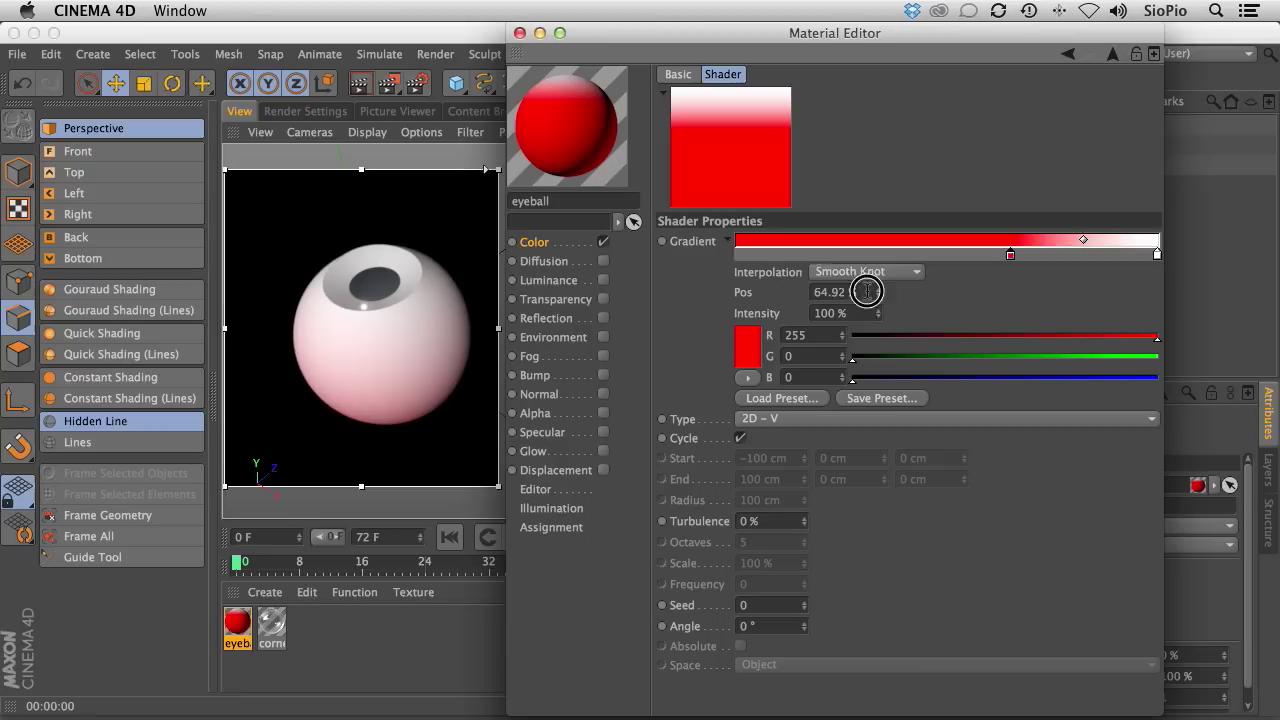
double_click(840, 292)
type("75")
key("Return")
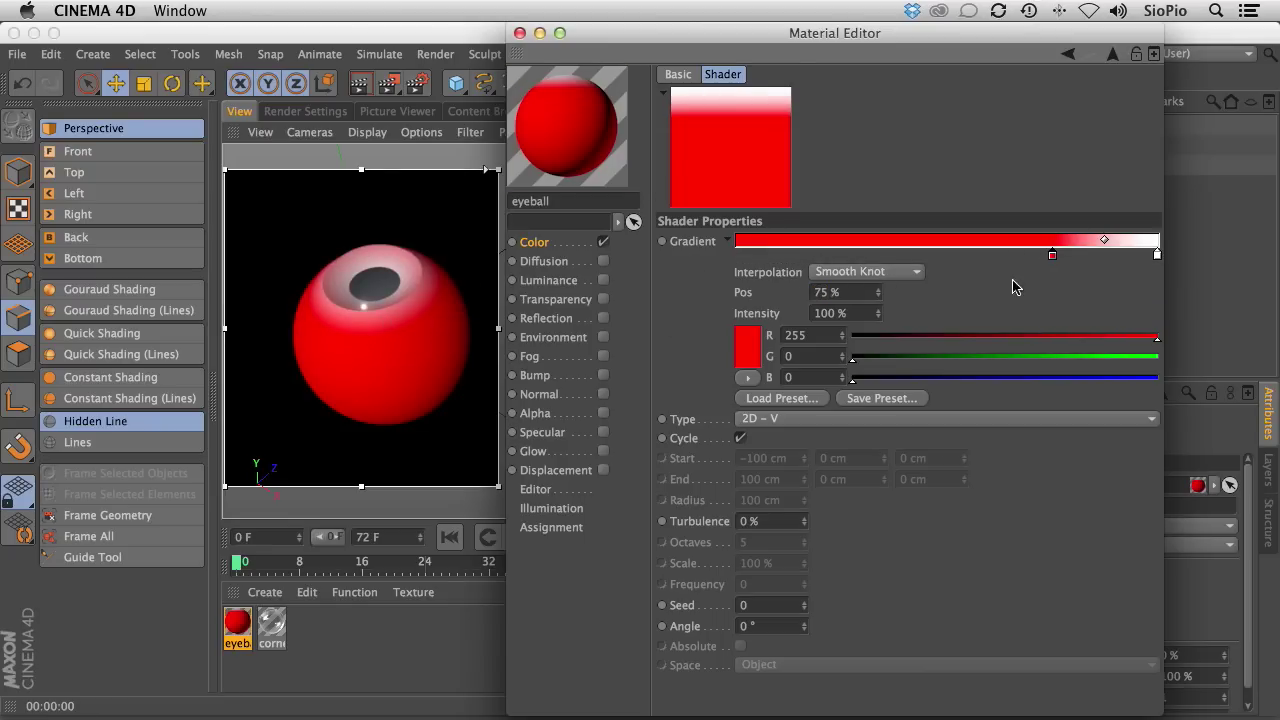
Move the gradient's white knot to position 83 % and set the gradient's turbulence to 10 %.
left_click_drag(1157, 256, 1100, 254)
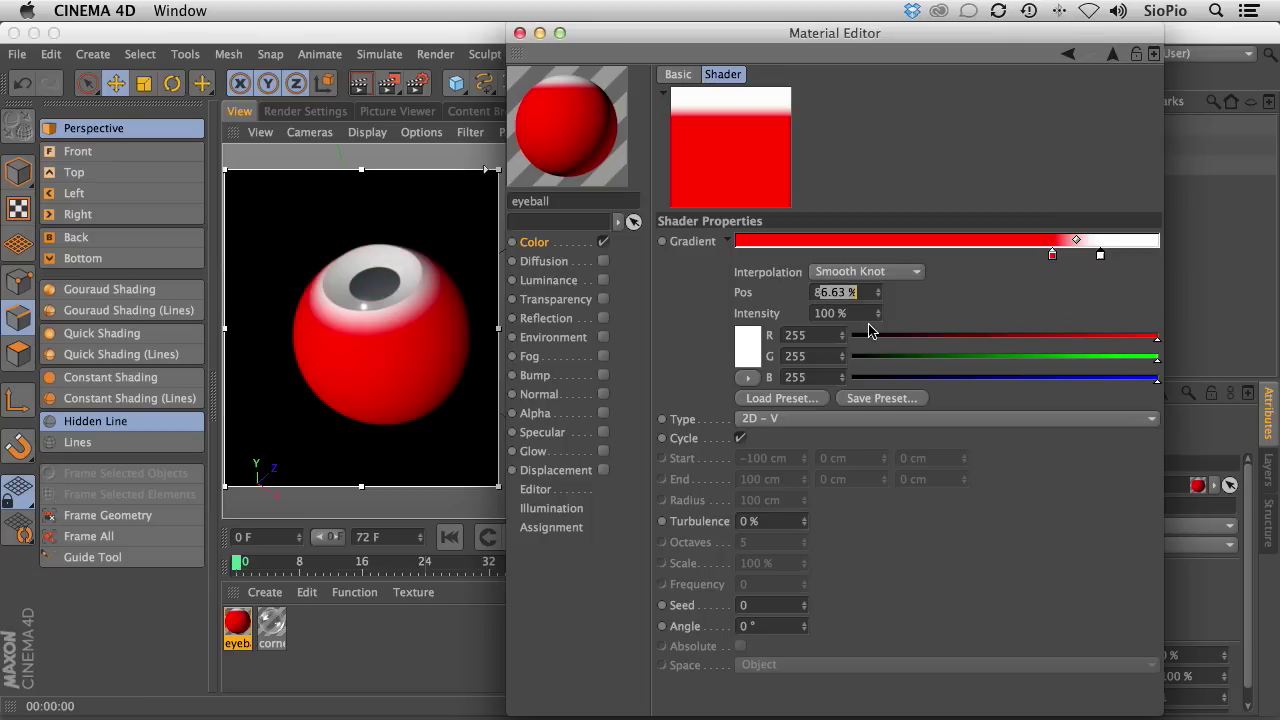
type("83")
key("Return")
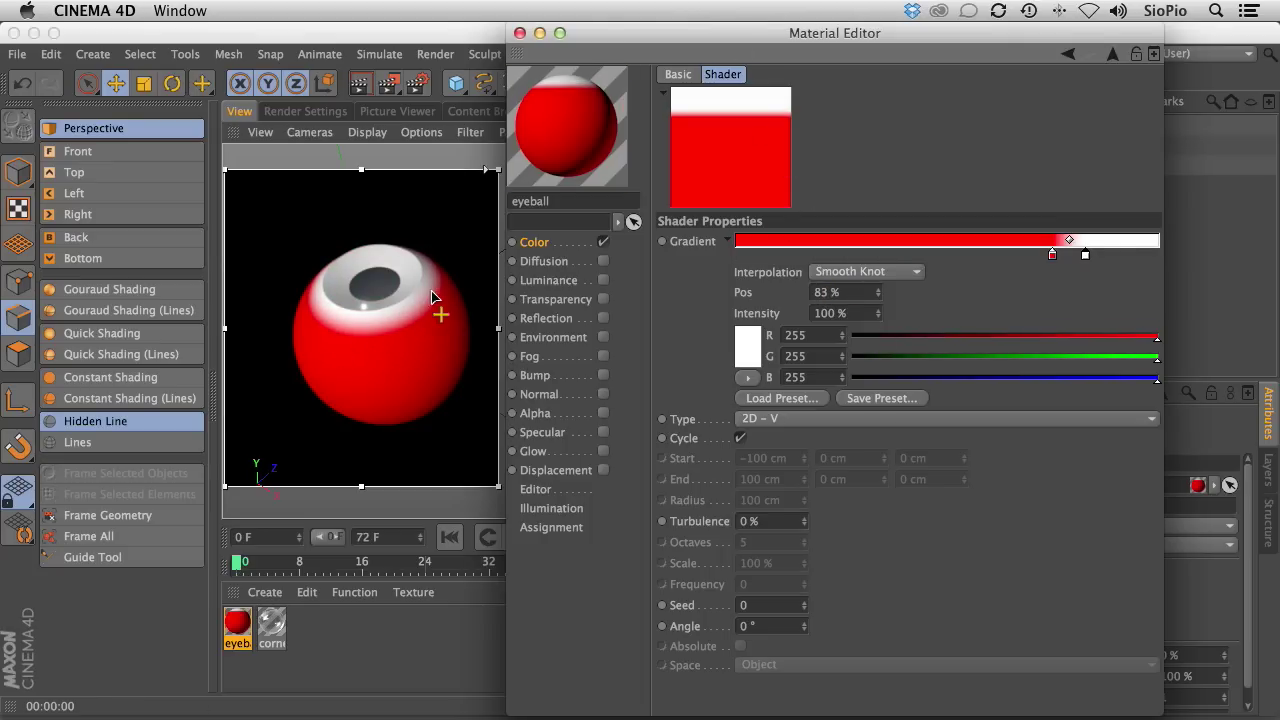
left_click(765, 522)
type("10")
key("Return")
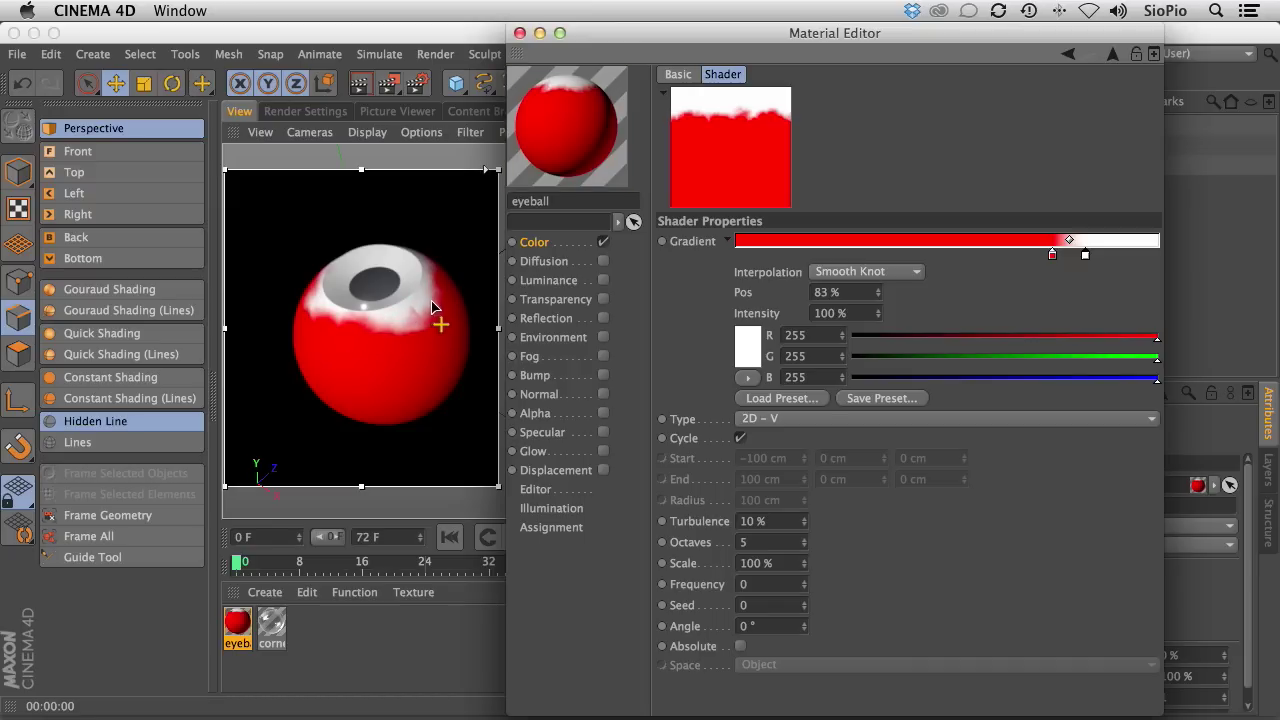
In the layer list, set the top Water layer's blend mode to Layer Mask, hiding the Gradient above it while doing so.
left_click(1114, 55)
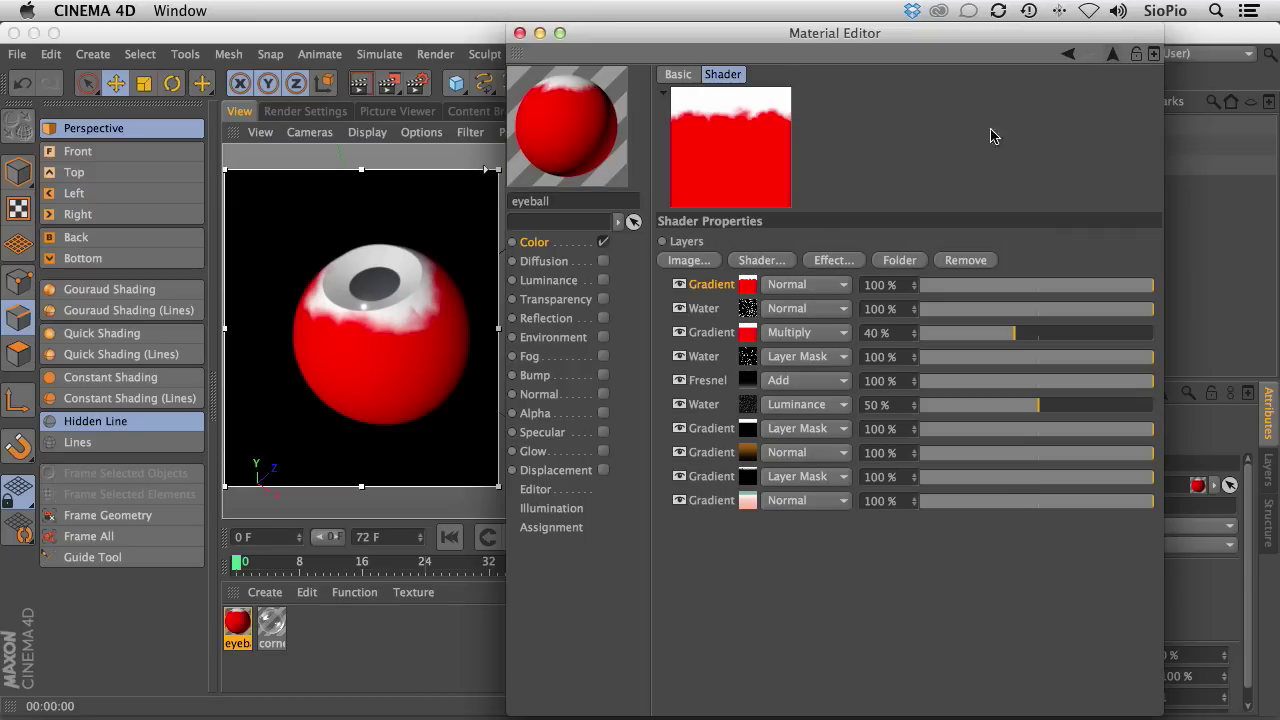
left_click(680, 285)
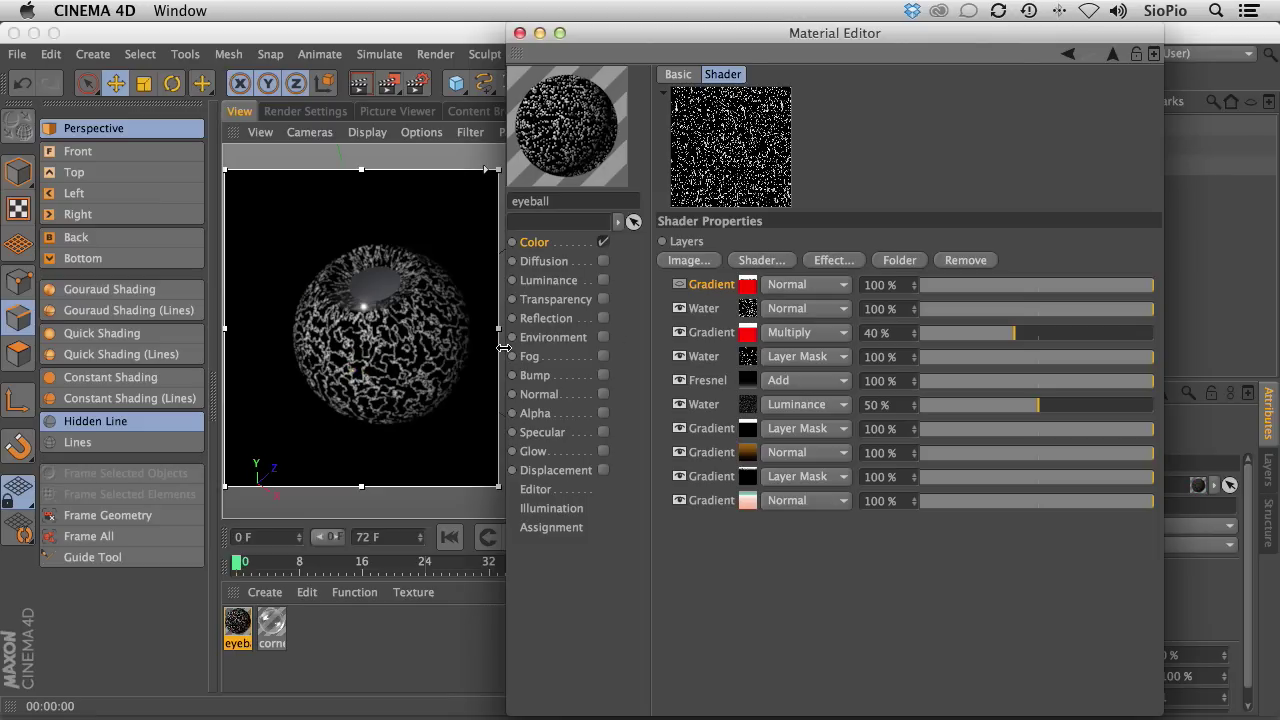
left_click(795, 310)
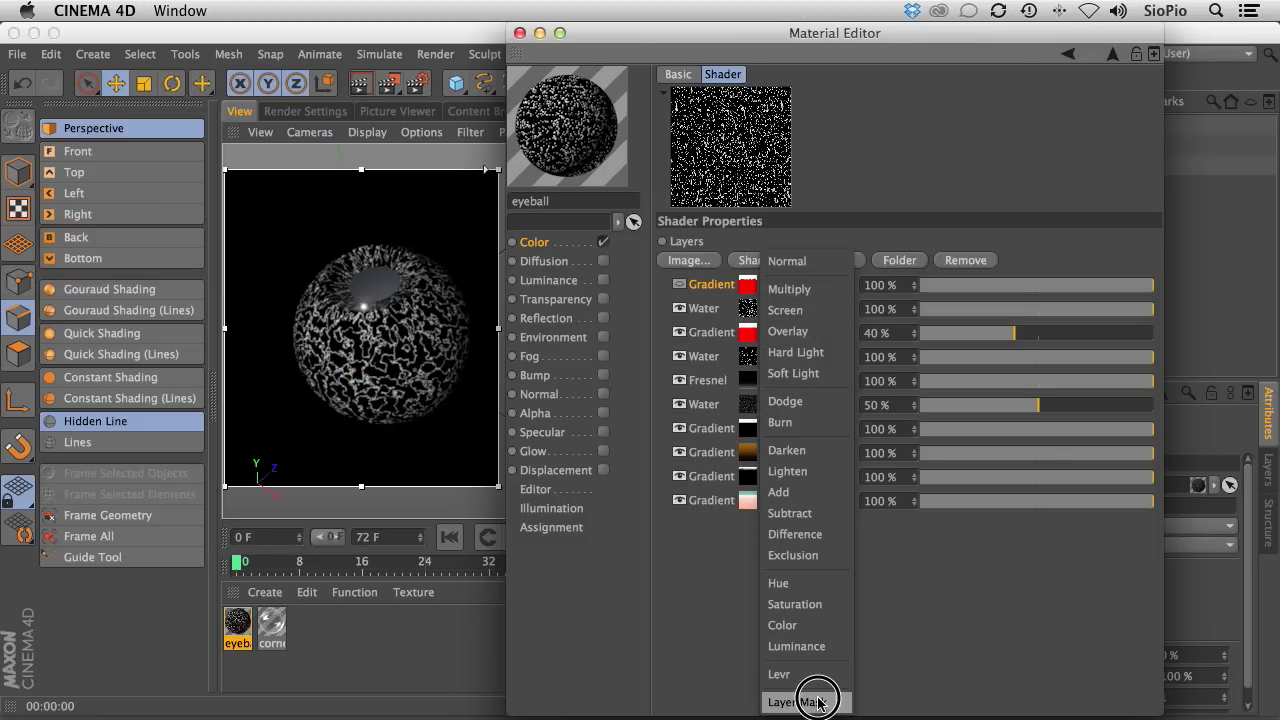
left_click(814, 694)
left_click(680, 284)
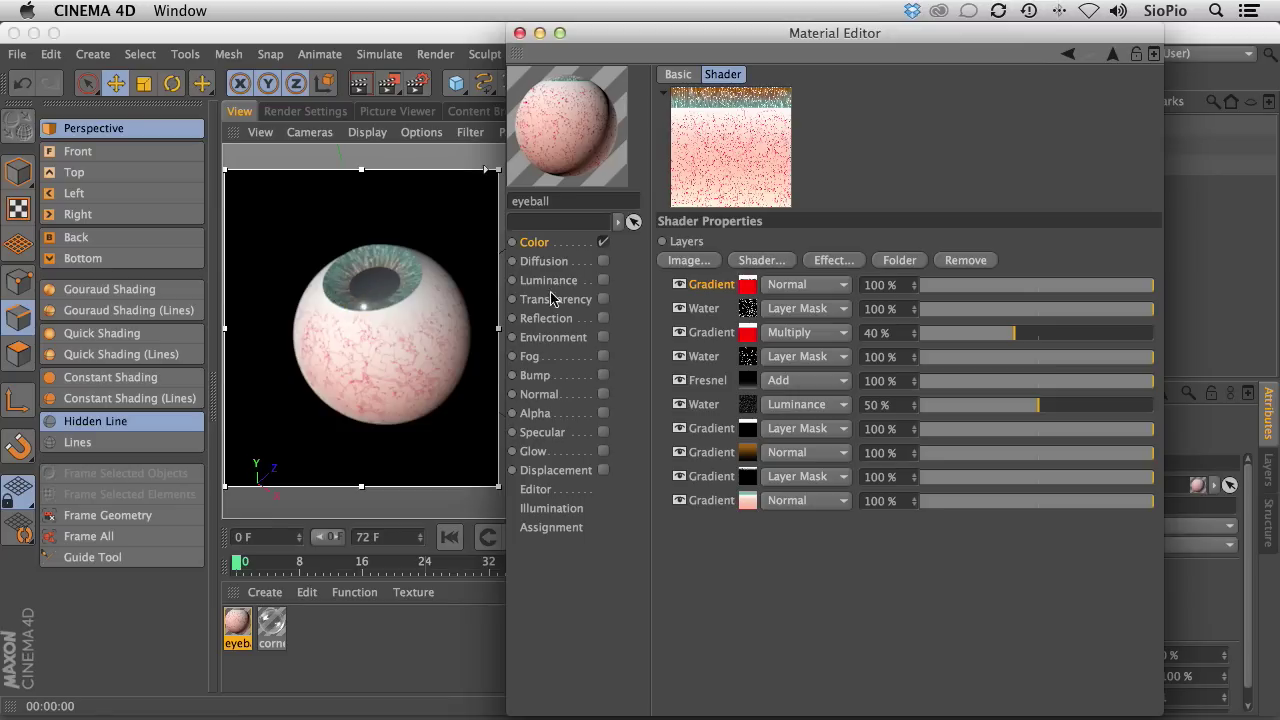
Set the topmost Gradient layer to Multiply at 25 % strength and check the fine veins on the eyeball up close.
left_click(782, 286)
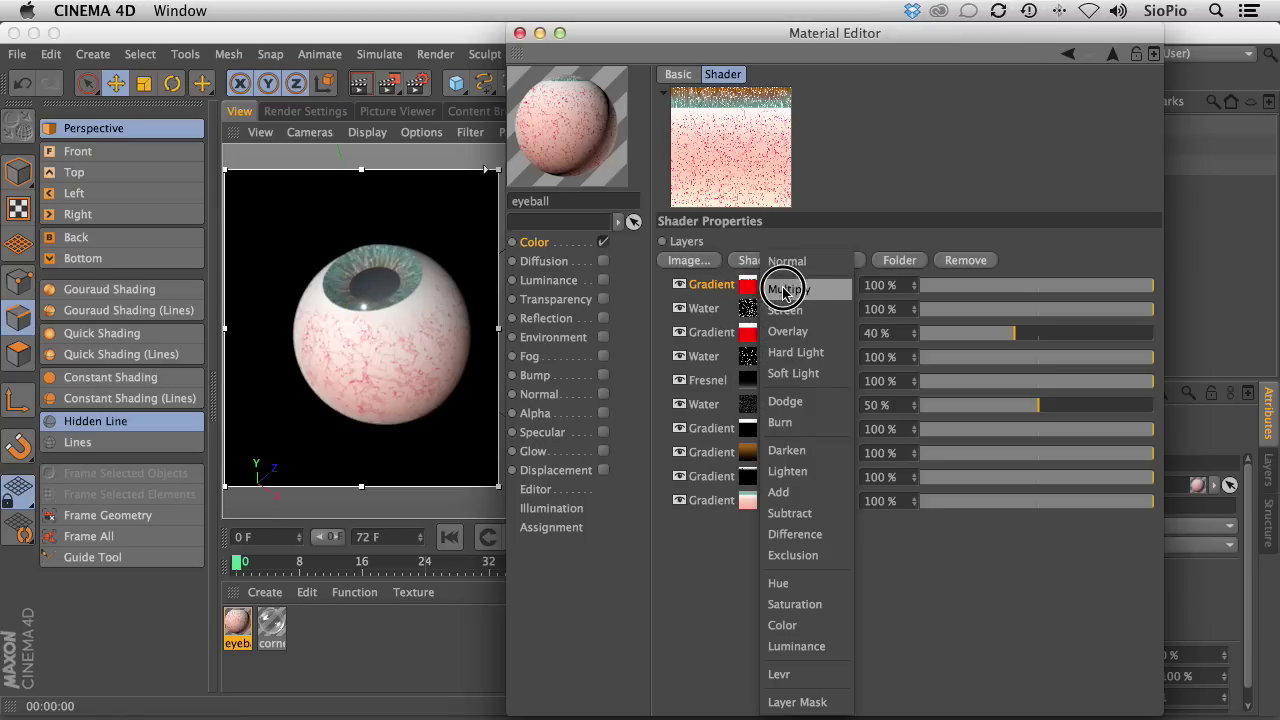
left_click(784, 289)
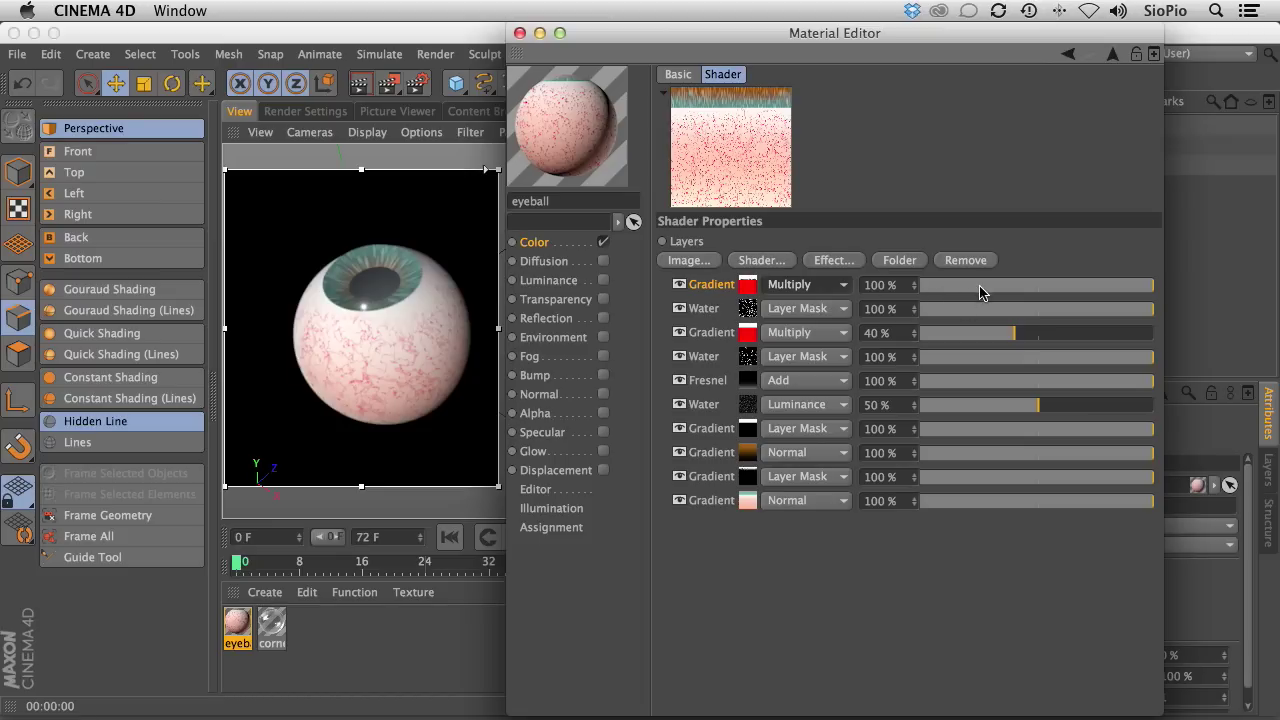
mouse_move(1003, 293)
left_mouse_down()
mouse_move(1020, 283)
mouse_move(978, 289)
left_mouse_up()
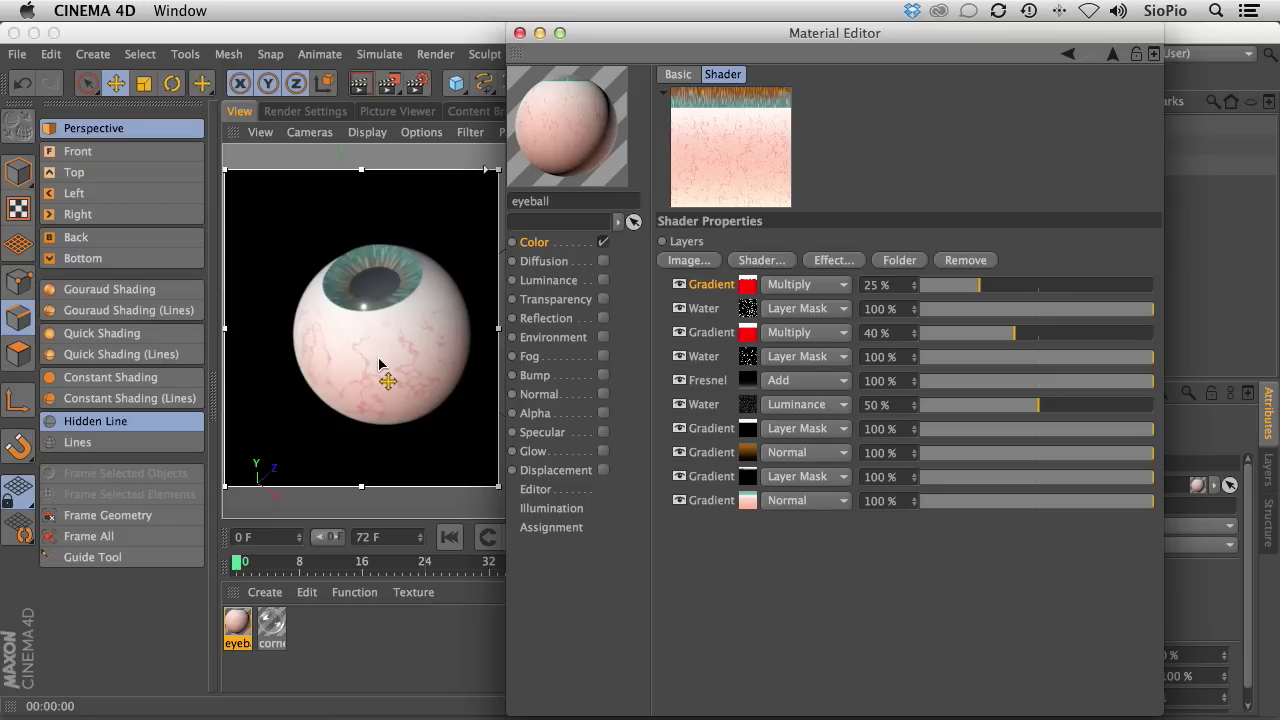
right_click_drag(365, 322, 443, 294, "alt")
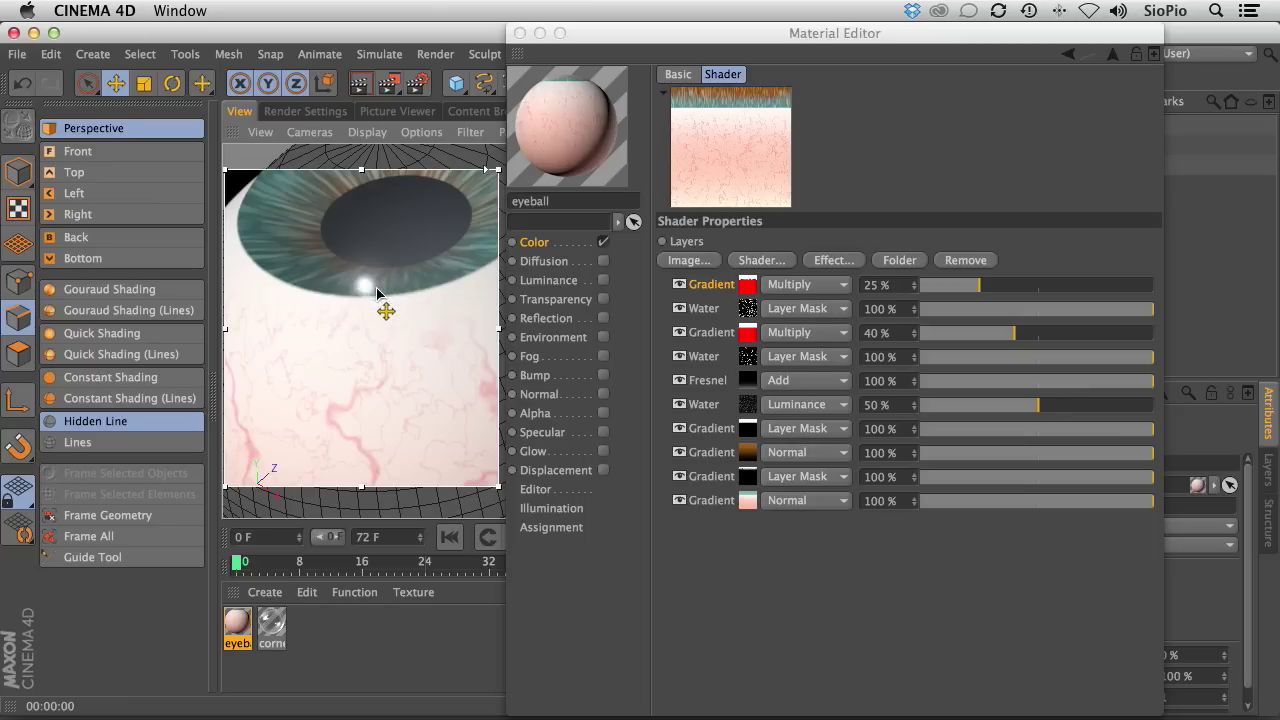
right_click_drag(408, 314, 324, 346, "alt")
middle_click_drag(405, 341, 348, 354, "alt")
left_click_drag(348, 354, 357, 341, "alt")
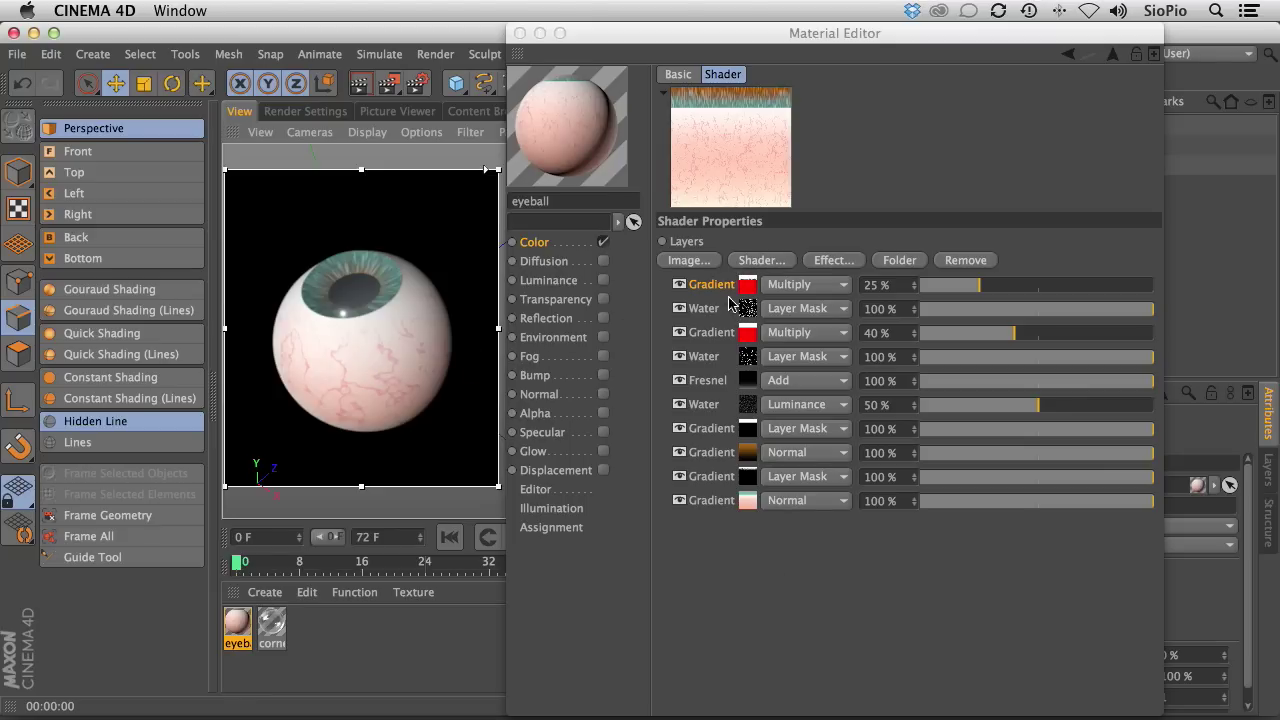
Enable the eyeball material's Luminance channel and load the Lumas effect shader as its texture.
left_click(582, 281)
left_click(603, 280)
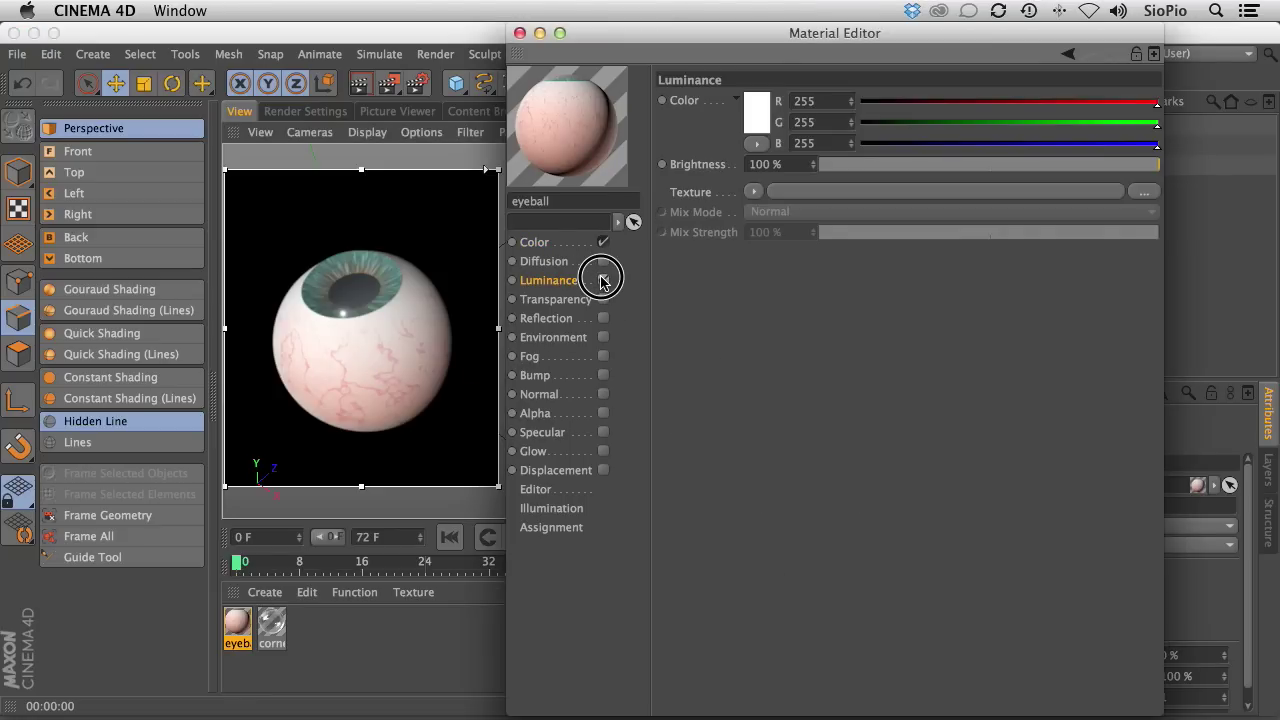
left_click(753, 191)
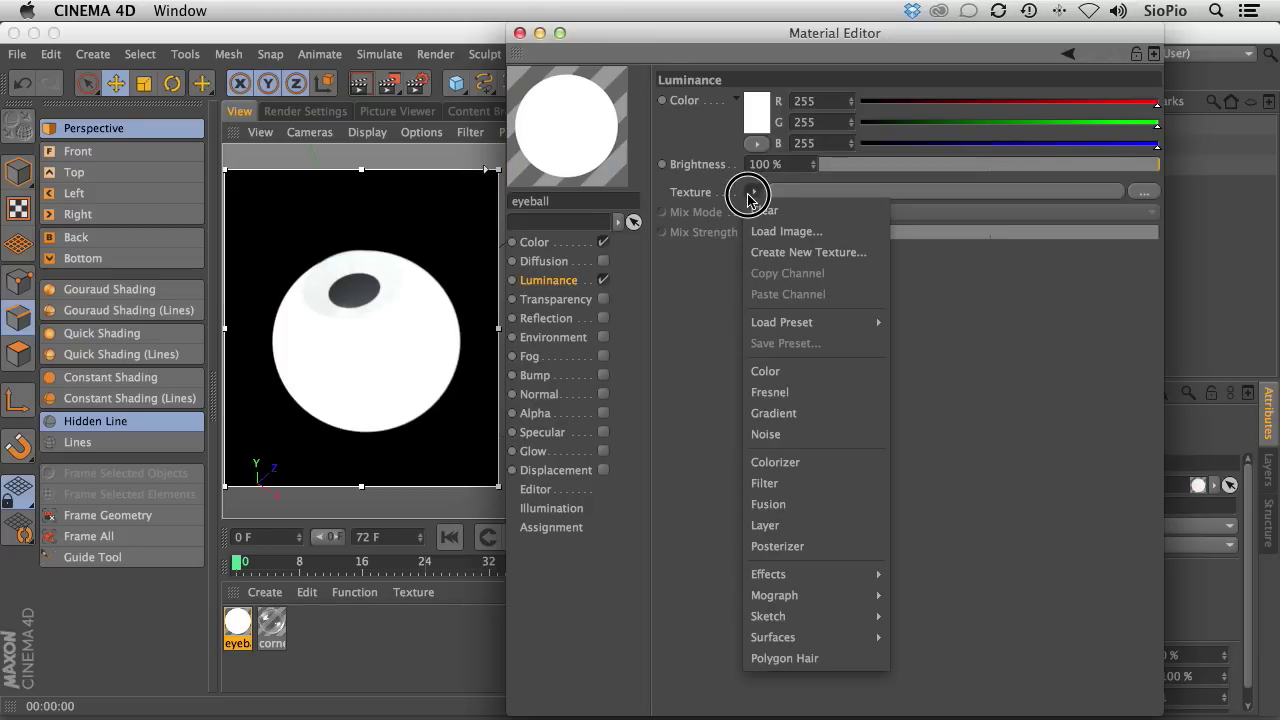
mouse_move(797, 576)
left_click(923, 449)
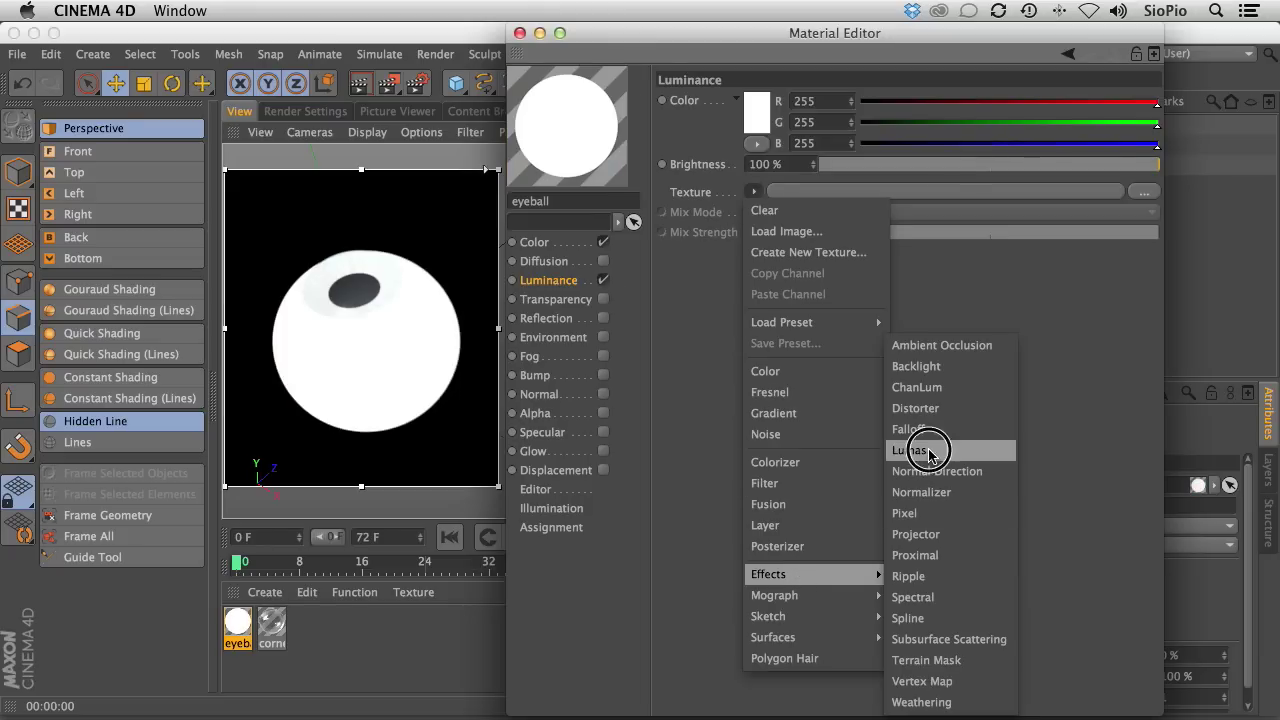
Deactivate the Lumas shader's Anisotropy and its base Shader component, and close the material's settings.
left_click(765, 236)
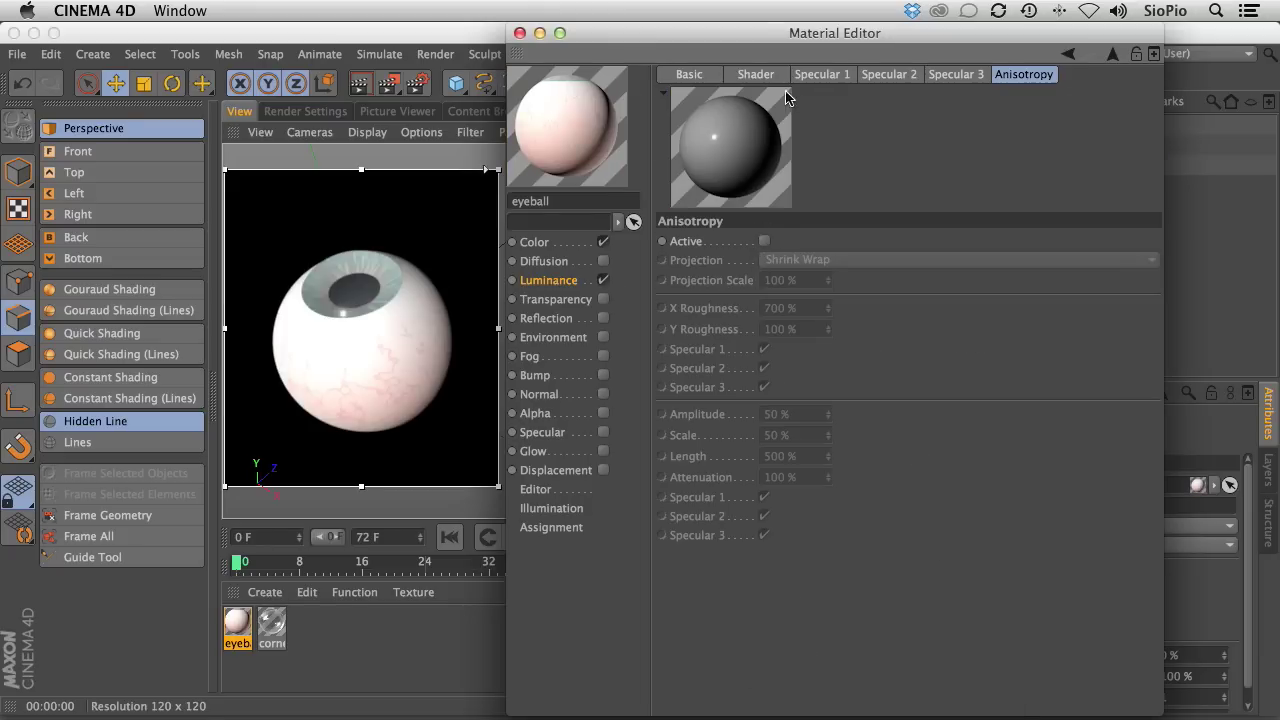
left_click(782, 74)
left_click(742, 241)
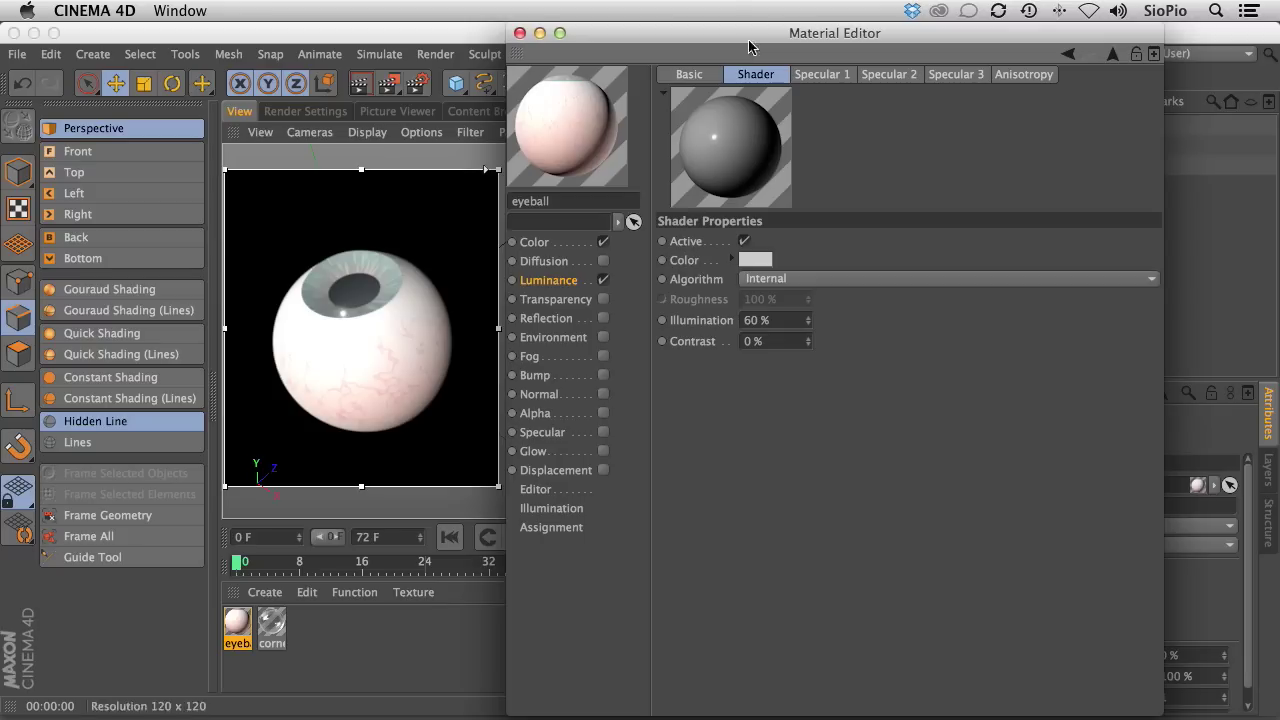
left_click(743, 241)
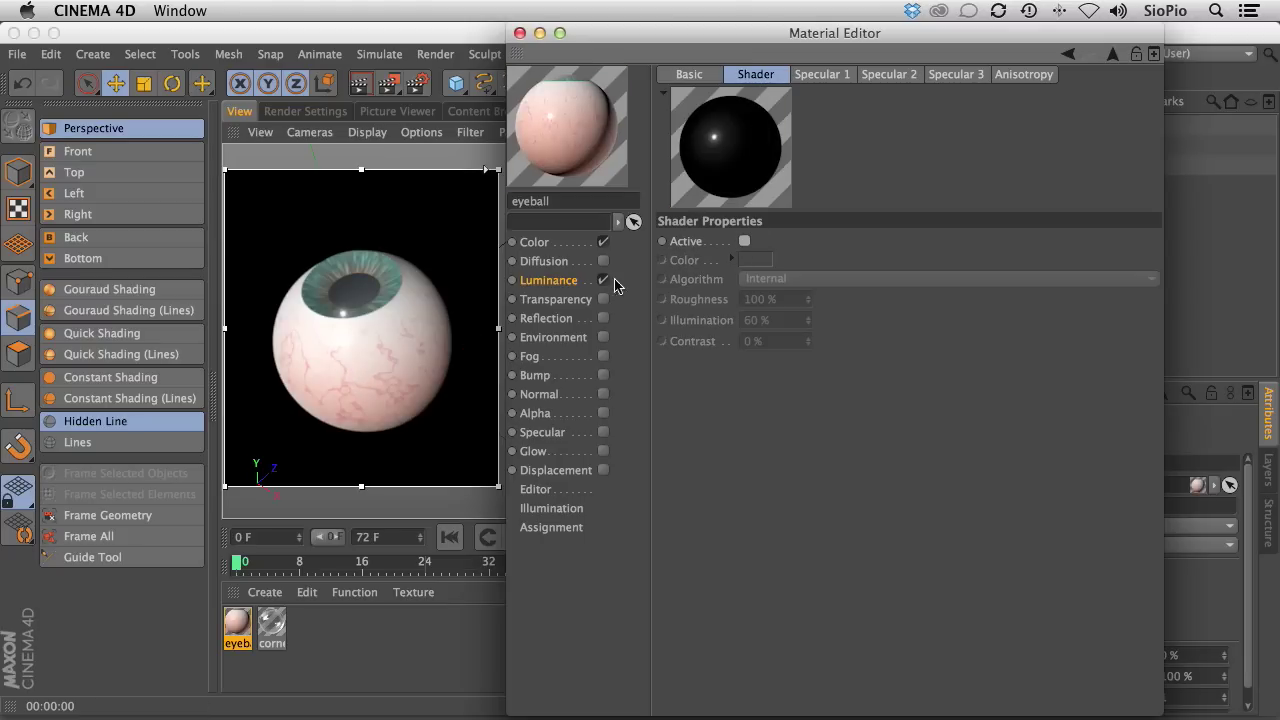
left_click(1113, 52)
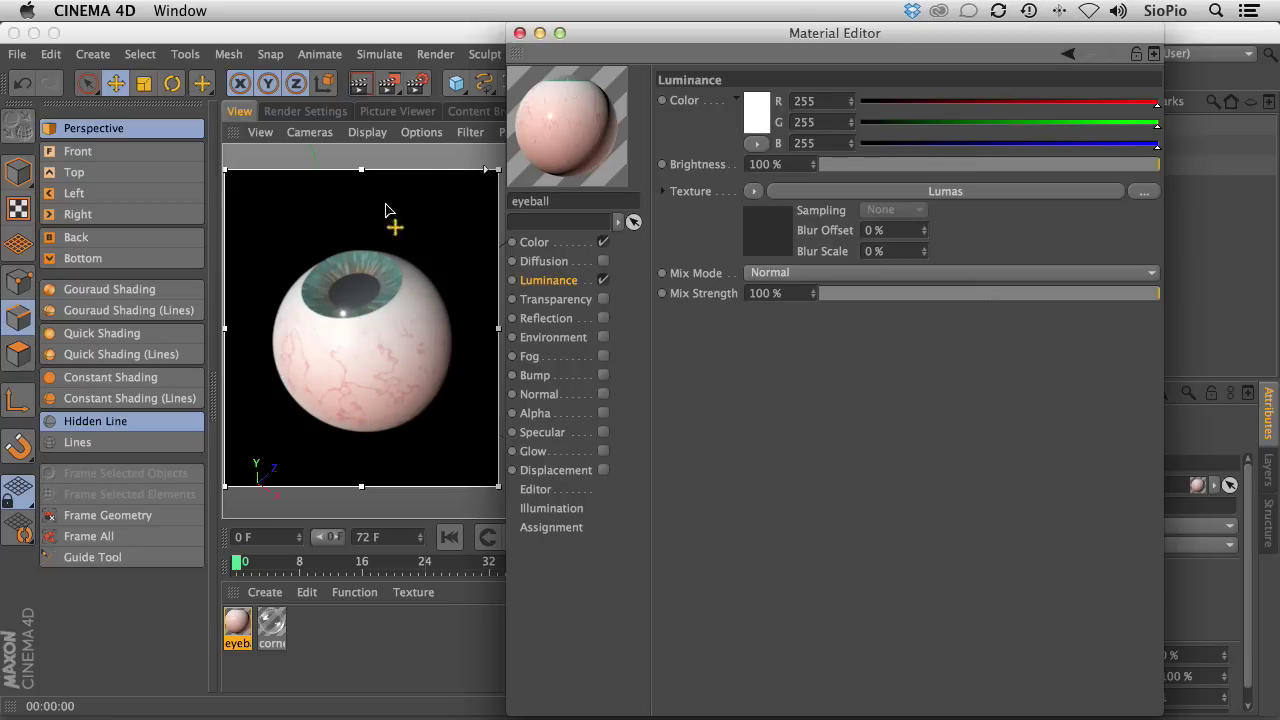
left_click(519, 34)
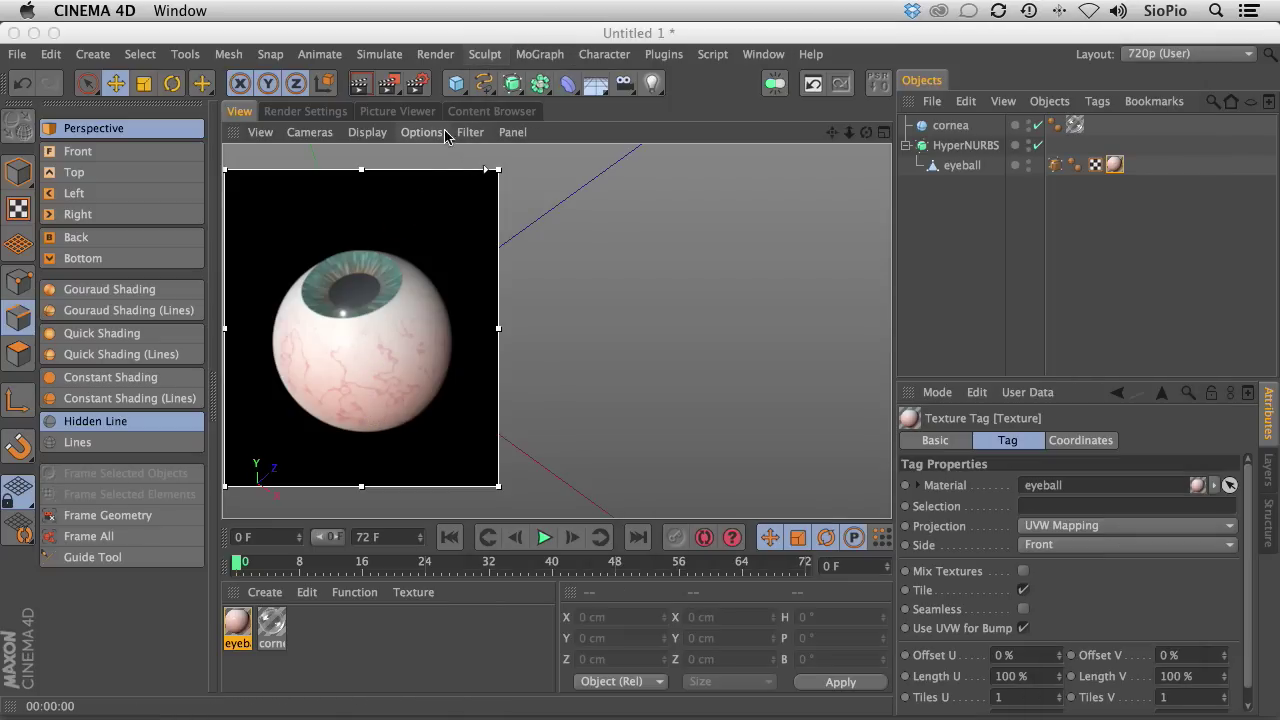
Turn off the interactive render region and add a Floor object with its Y position at -1.2 cm.
left_click_drag(418, 83, 457, 340)
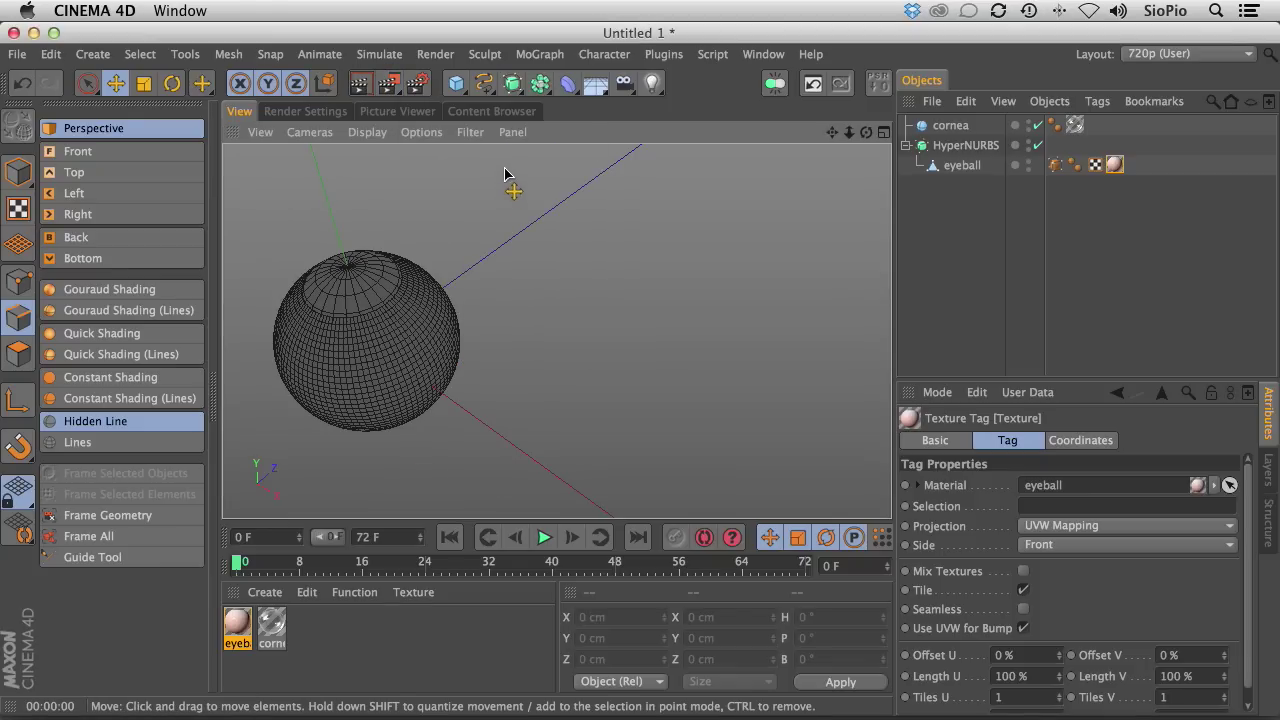
left_click_drag(594, 88, 632, 116)
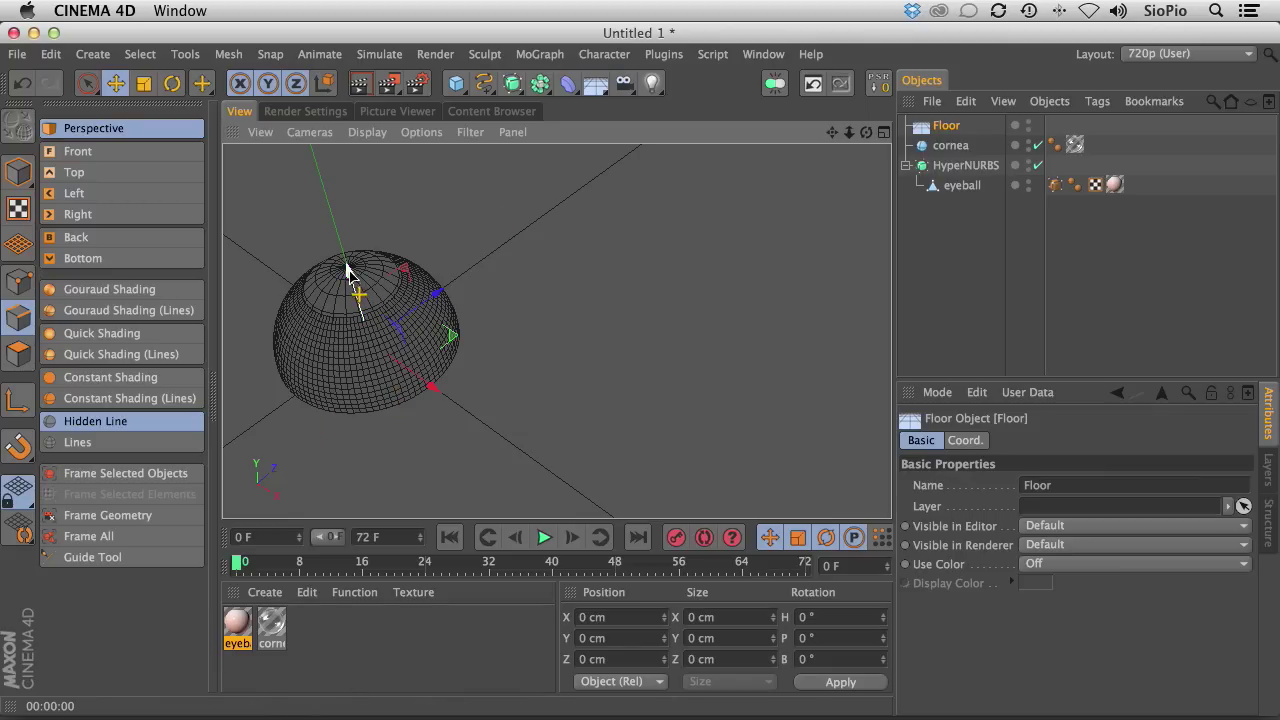
left_click(964, 441)
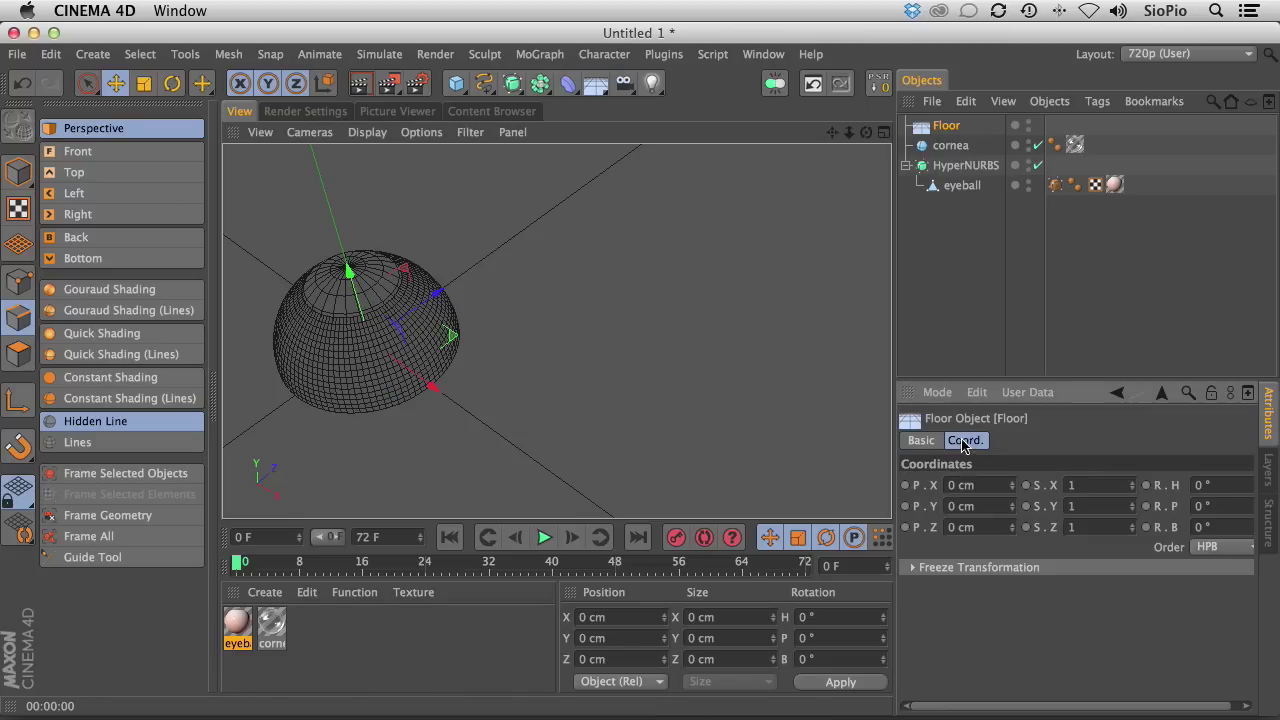
double_click(960, 506)
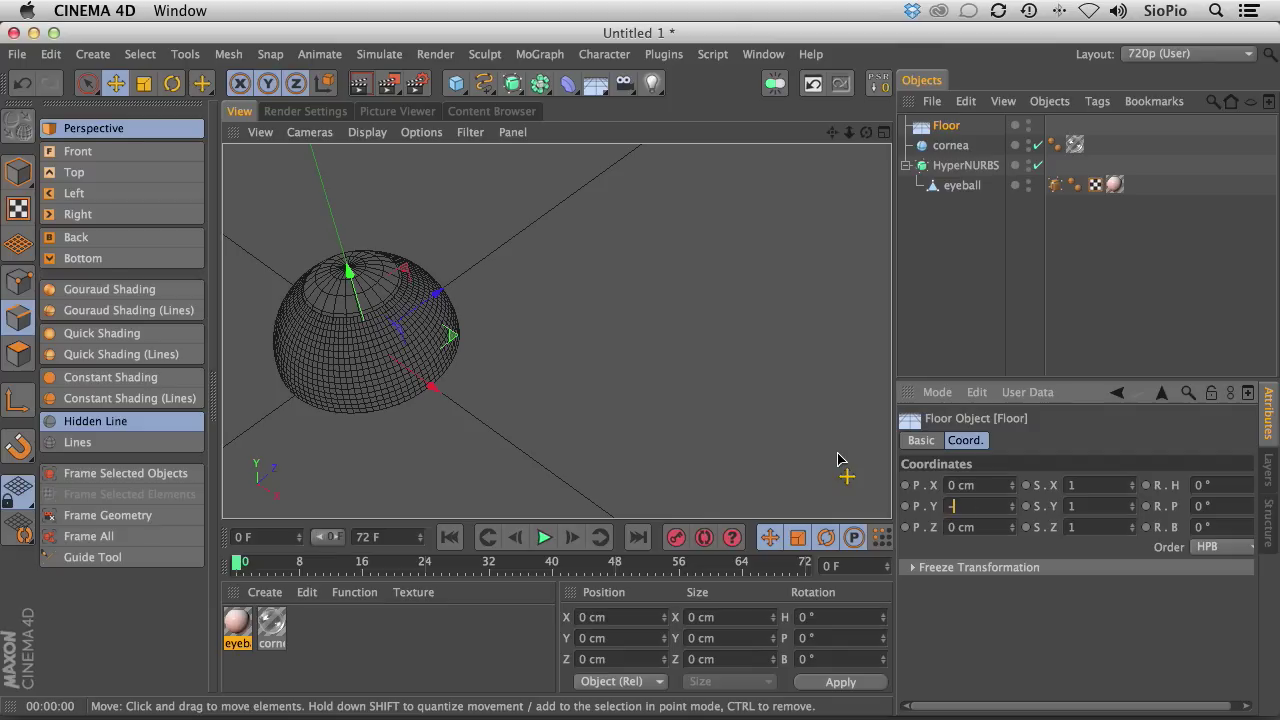
key("Return")
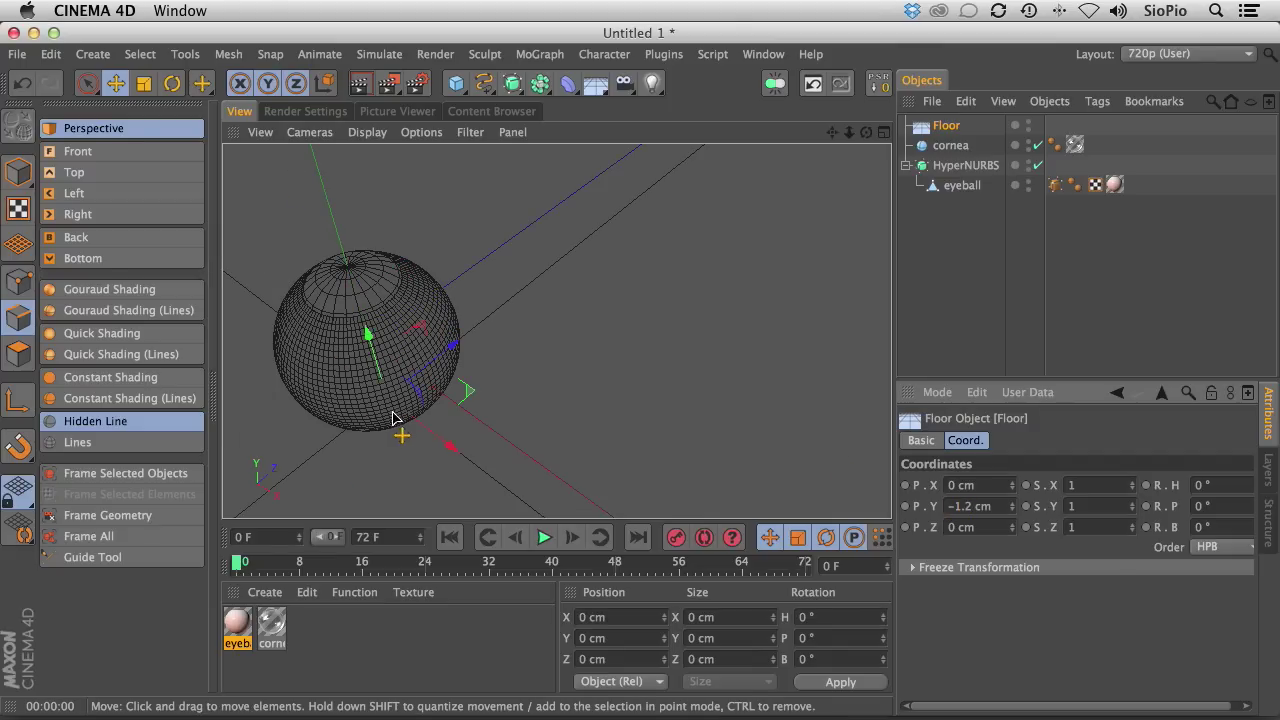
Add a Sky object to the scene and render the perspective view from a low angle.
right_click_drag(392, 393, 364, 398, "alt")
left_click_drag(345, 377, 368, 345, "alt")
middle_click_drag(367, 365, 427, 303, "alt")
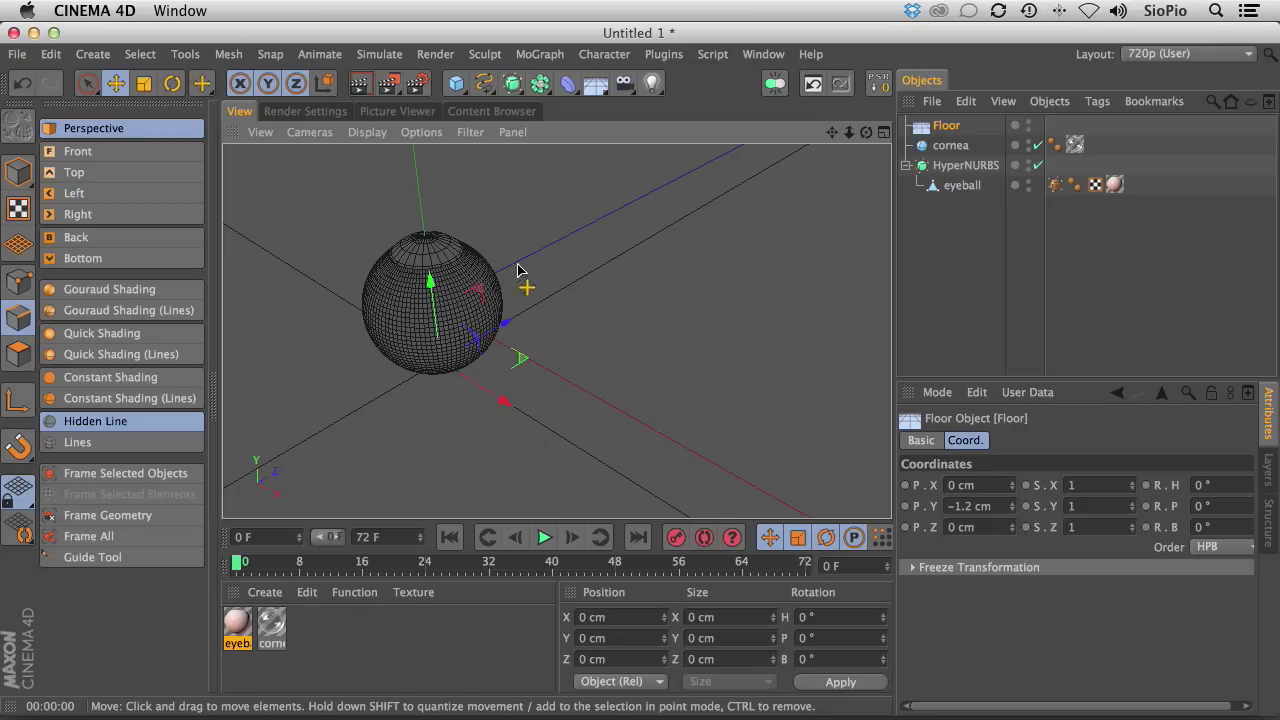
left_click(595, 85)
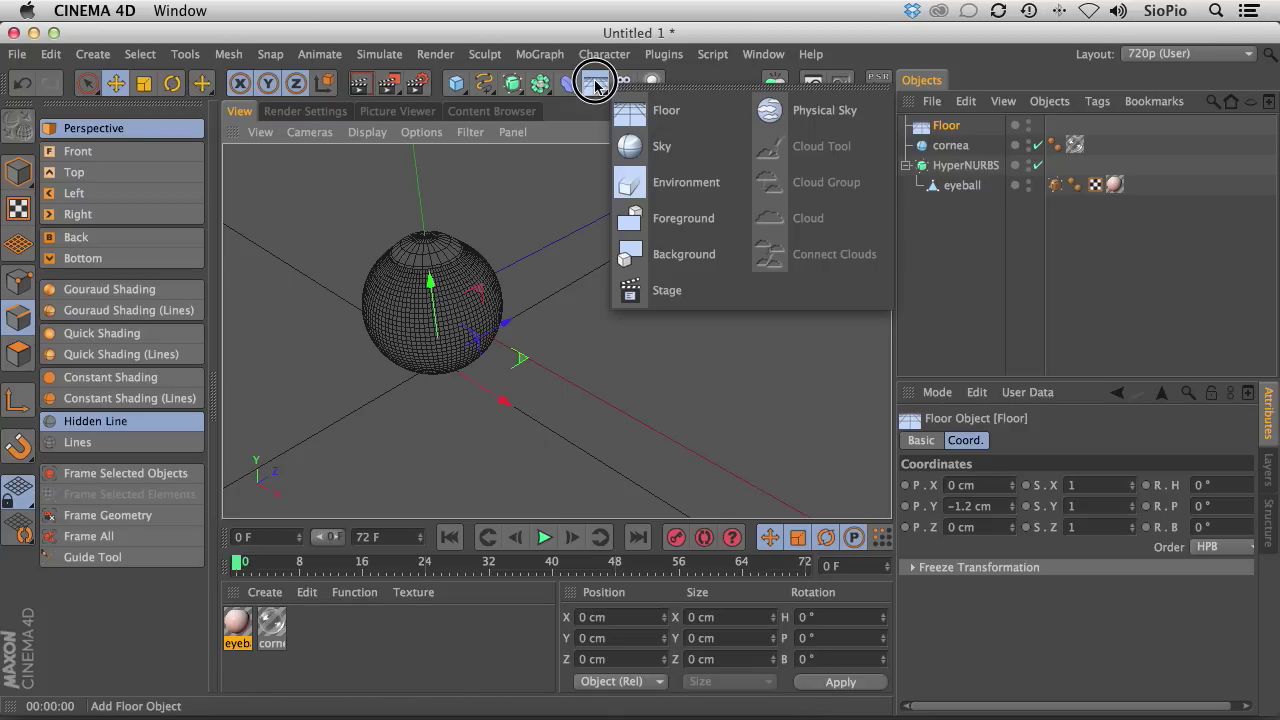
left_click(640, 147)
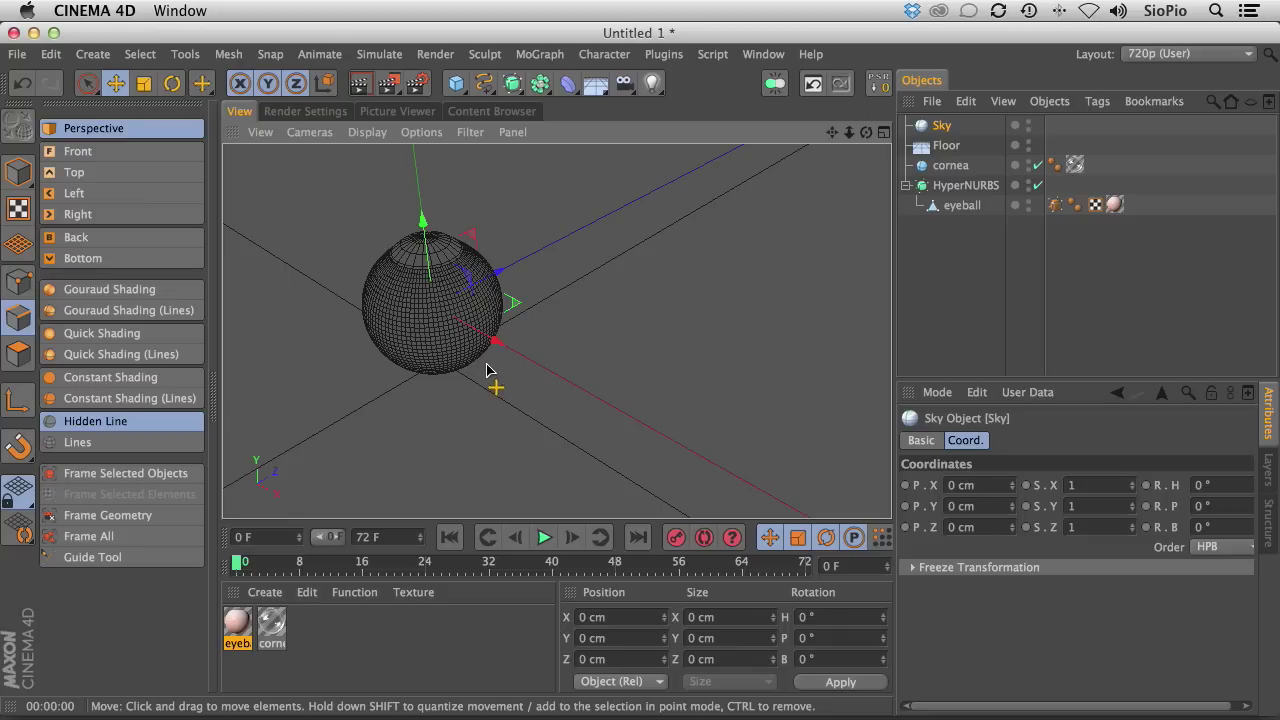
left_click_drag(480, 372, 470, 212, "alt")
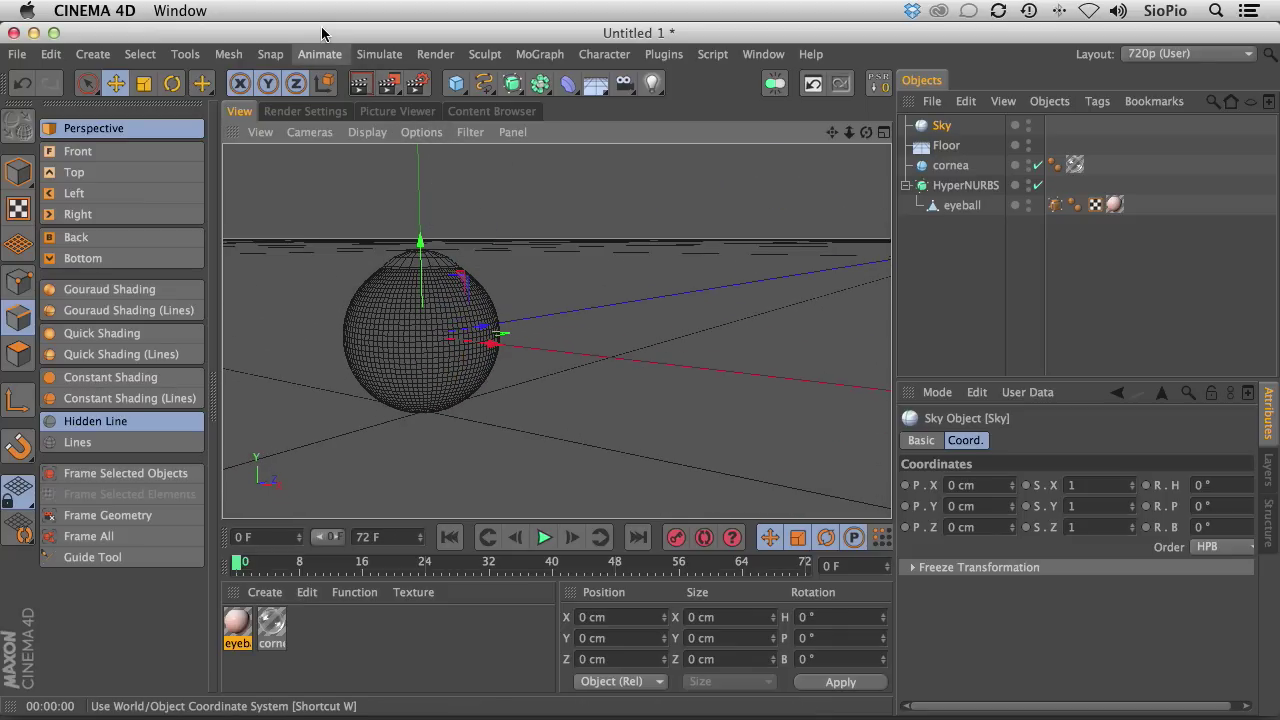
left_click(359, 83)
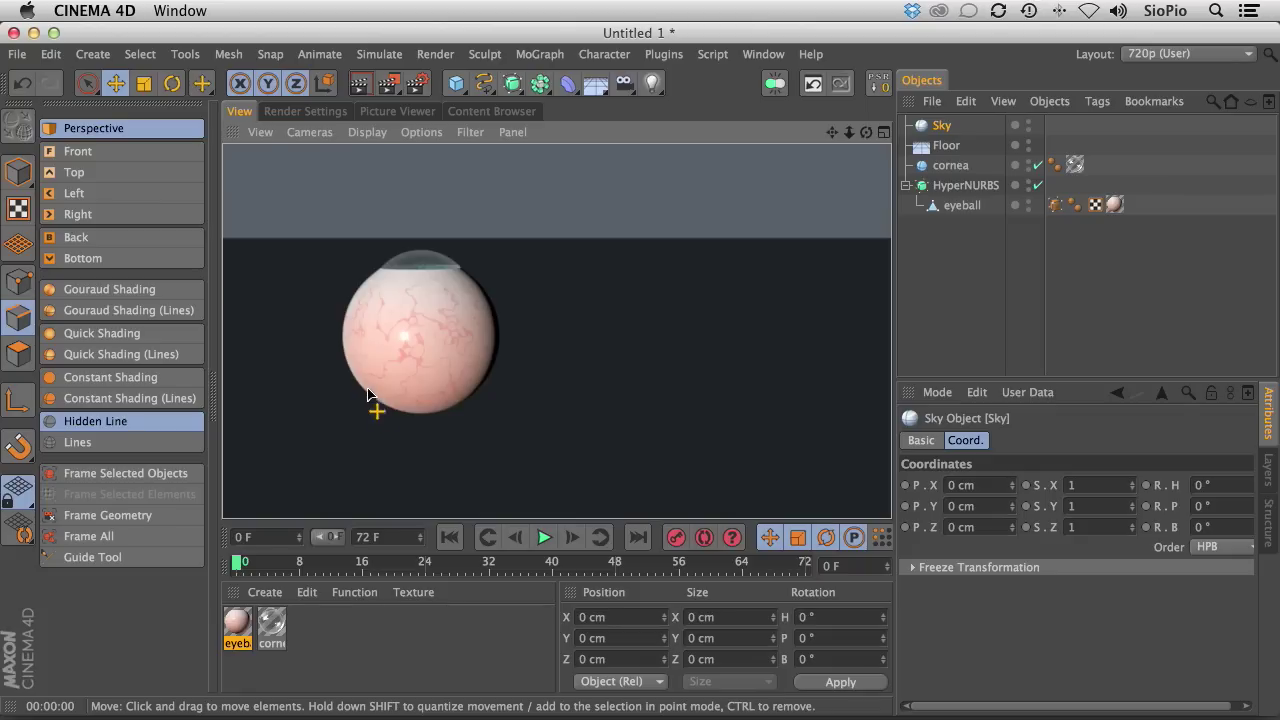
Add the Global Illumination effect to the render settings and choose its GI mode.
left_click(276, 113)
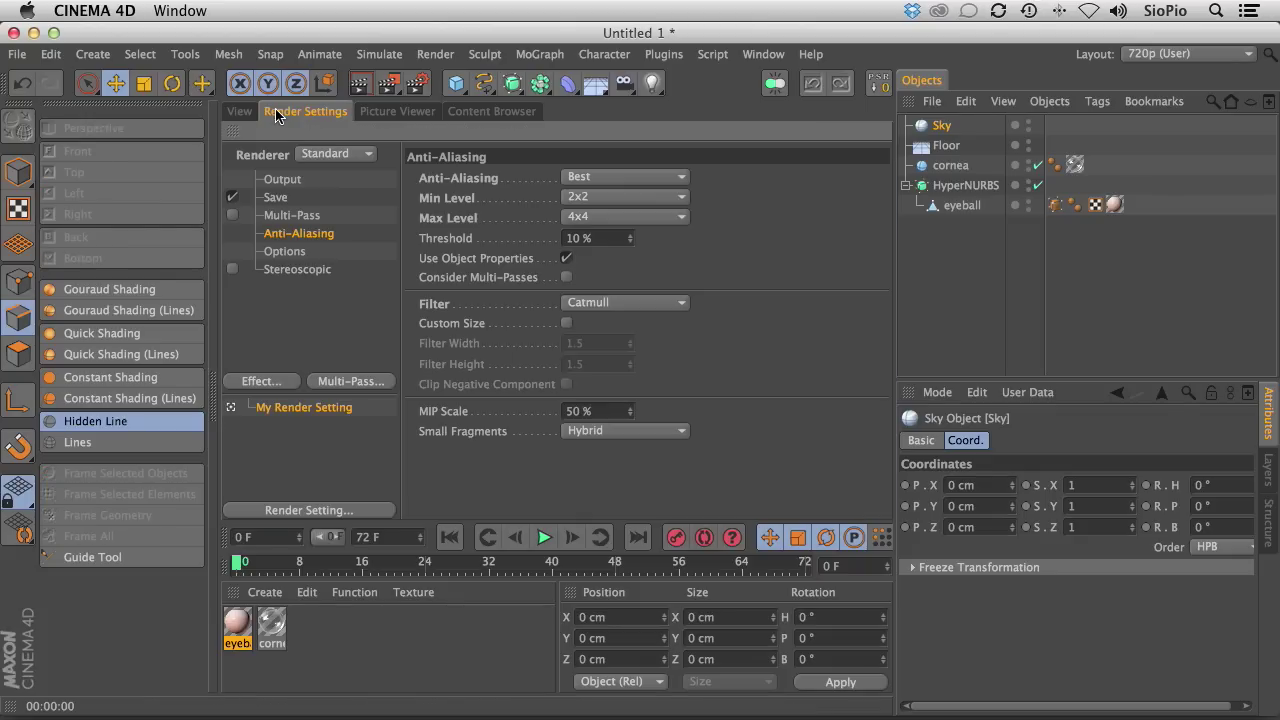
left_click(255, 382)
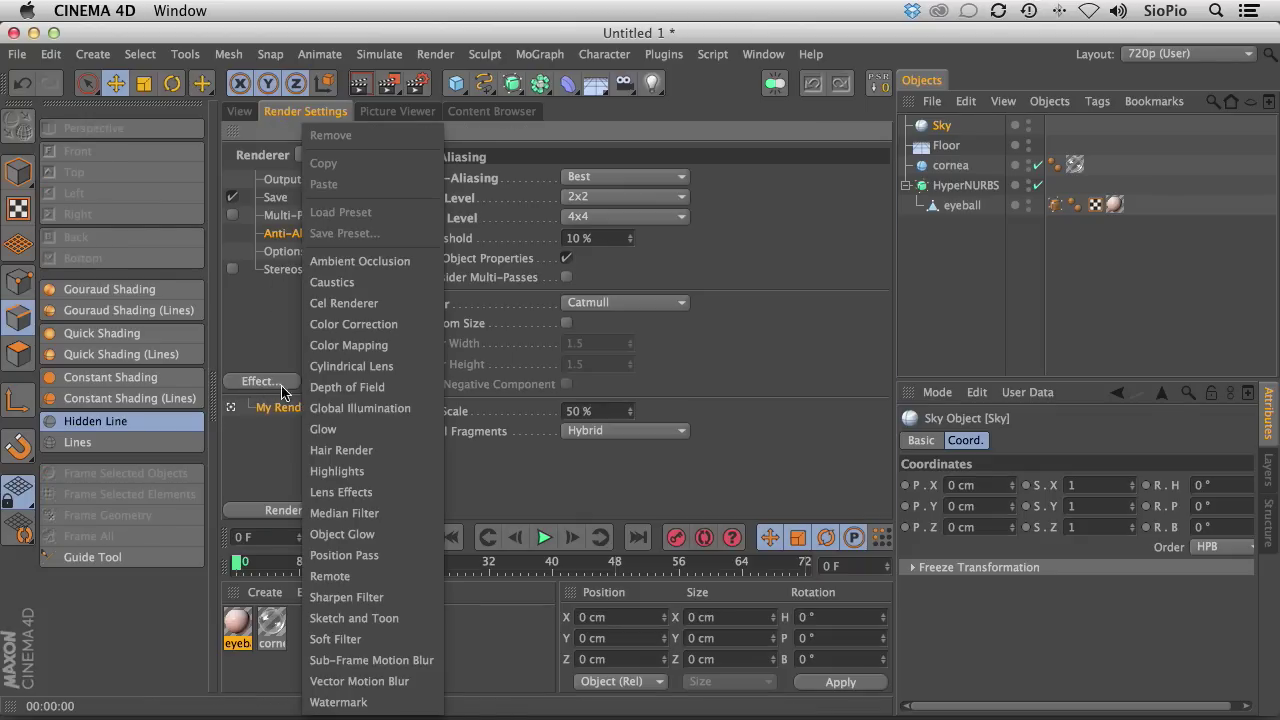
key("Escape")
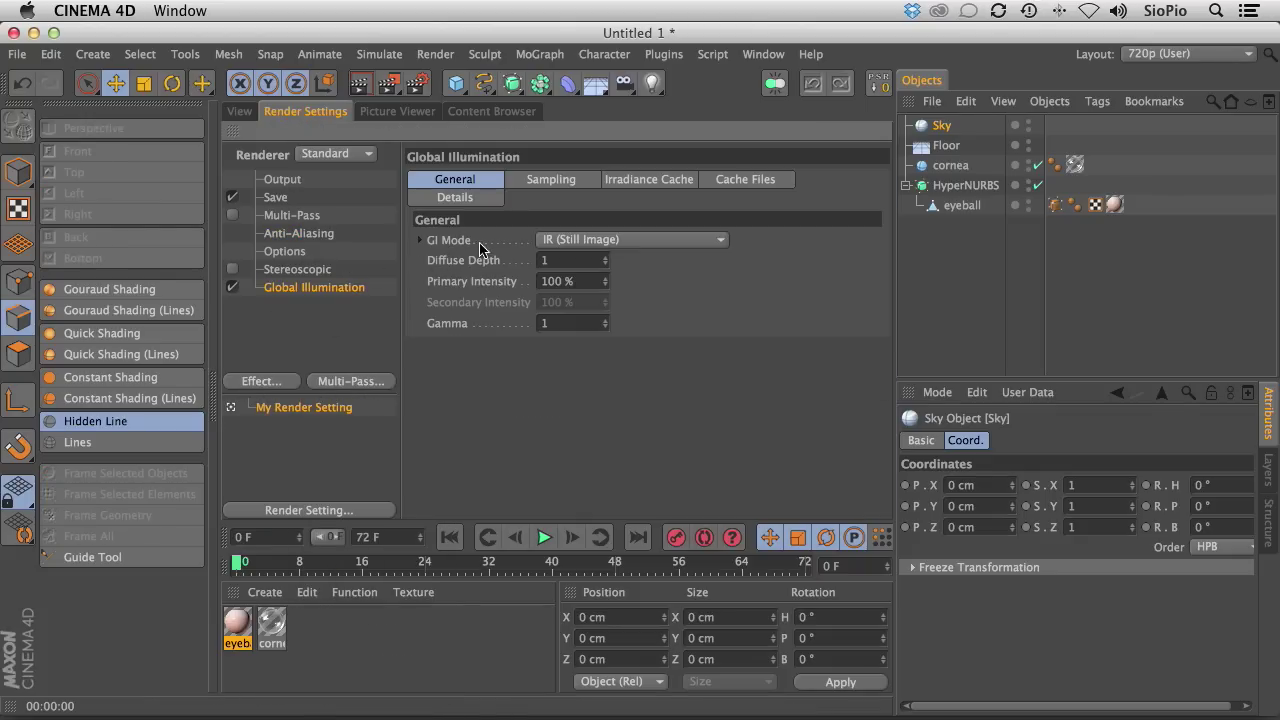
left_click(572, 243)
left_click(594, 338)
Set the Global Illumination irradiance cache's record density to High and render the perspective view.
left_click(548, 186)
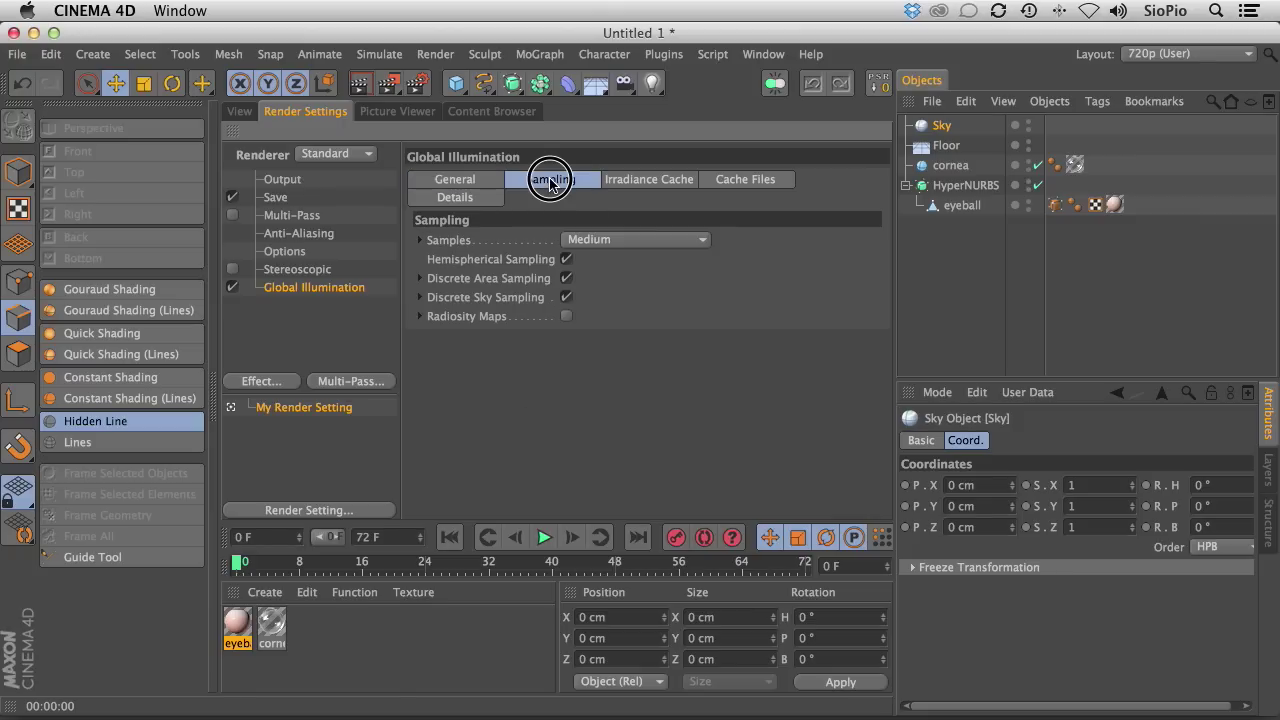
left_click(615, 186)
left_click(577, 242)
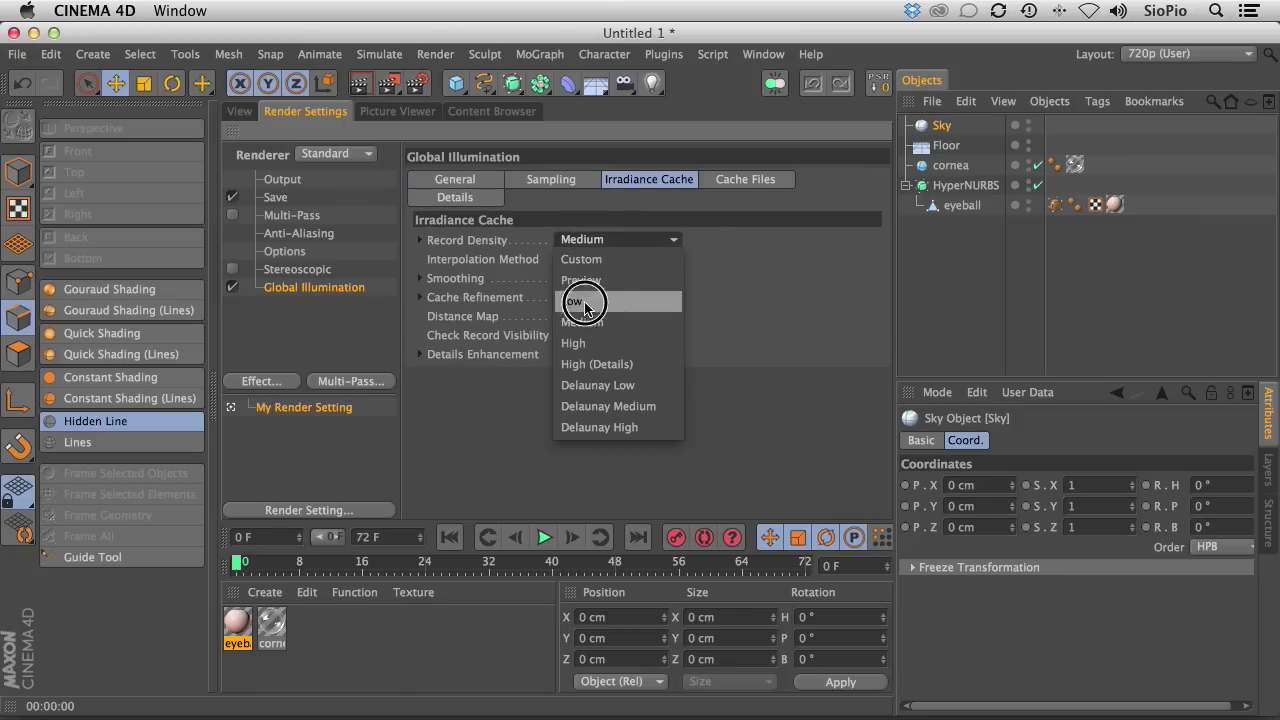
left_click(585, 341)
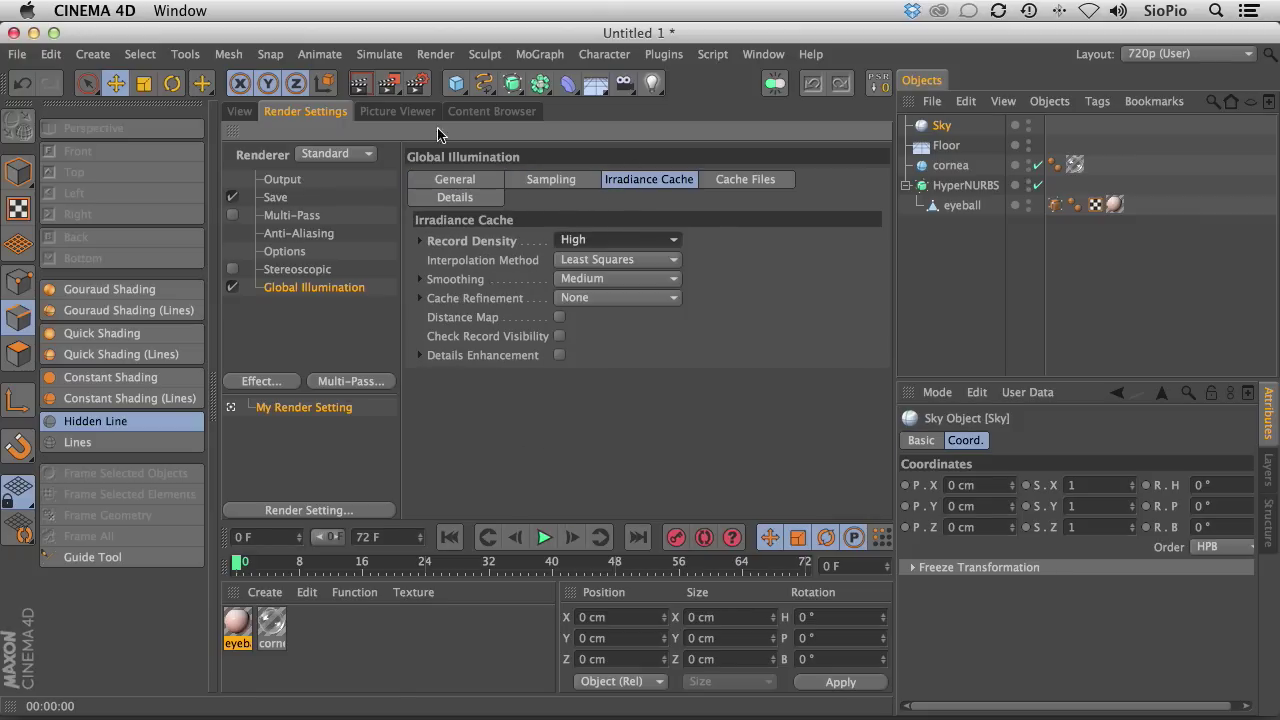
left_click(240, 113)
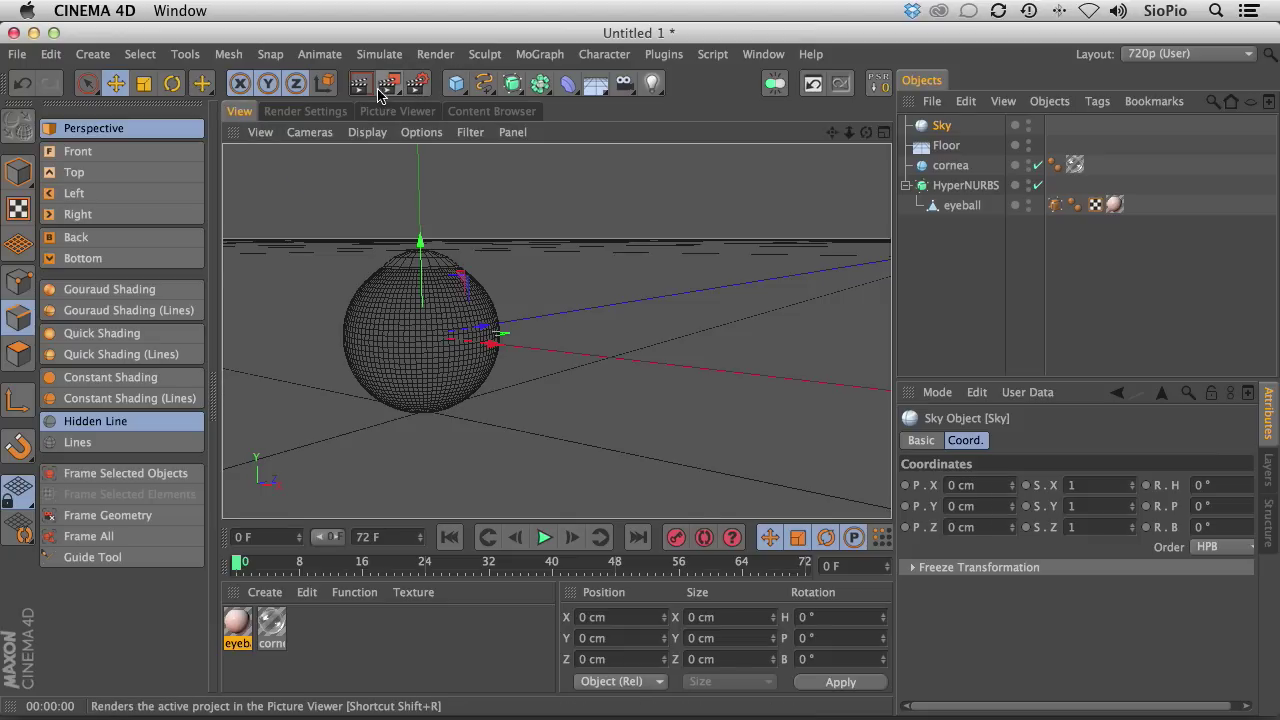
left_click(357, 90)
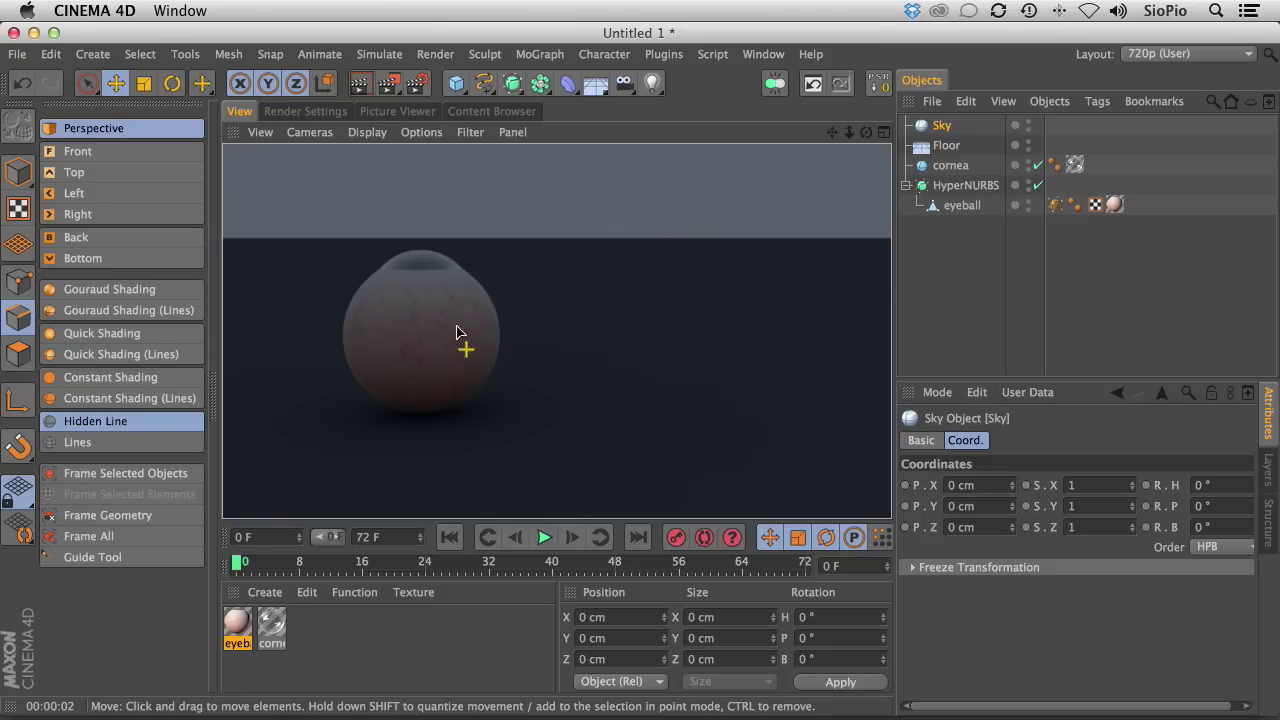
Create a new material with the Color channel turned off and the Luminance channel turned on.
double_click(303, 634)
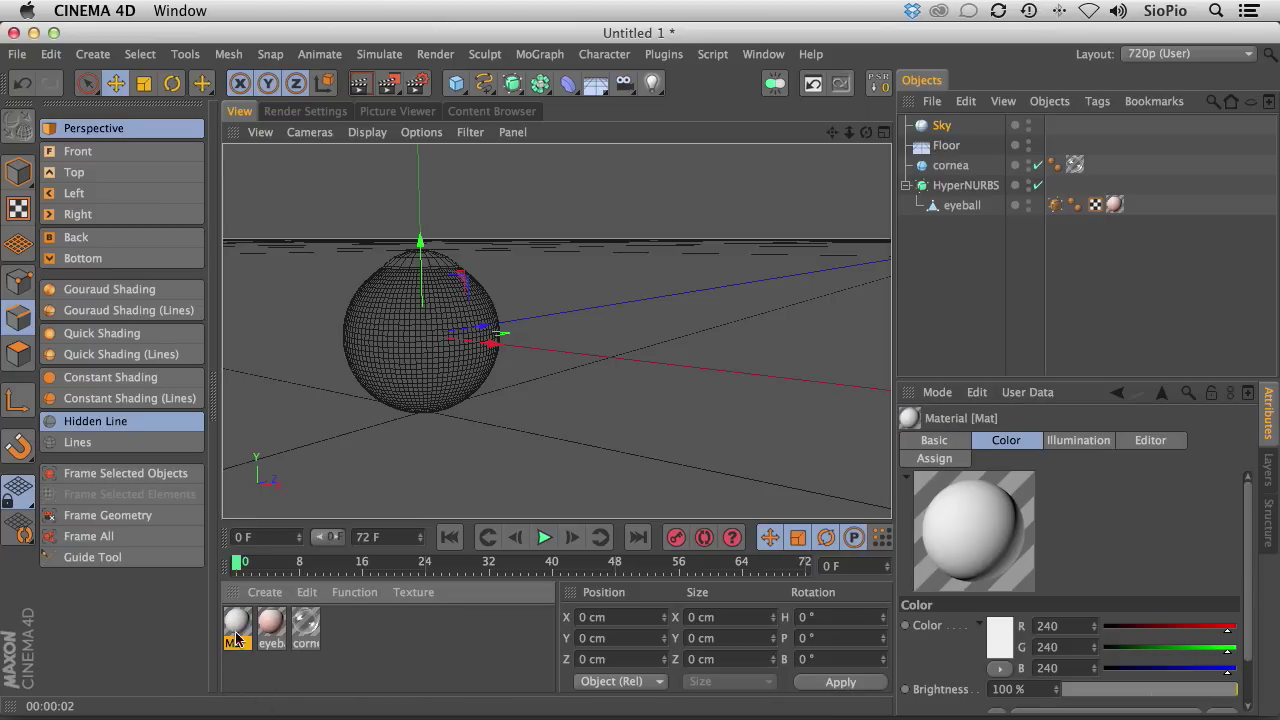
double_click(237, 625)
left_click(397, 243)
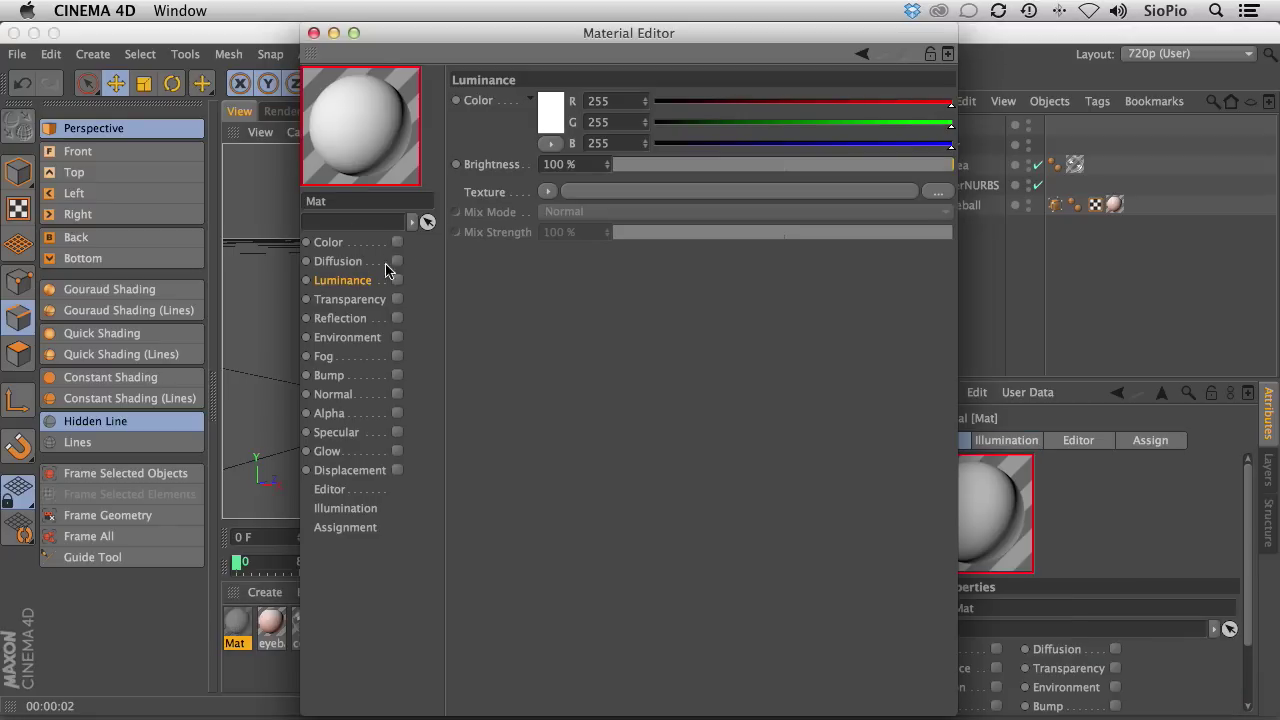
left_click(397, 281)
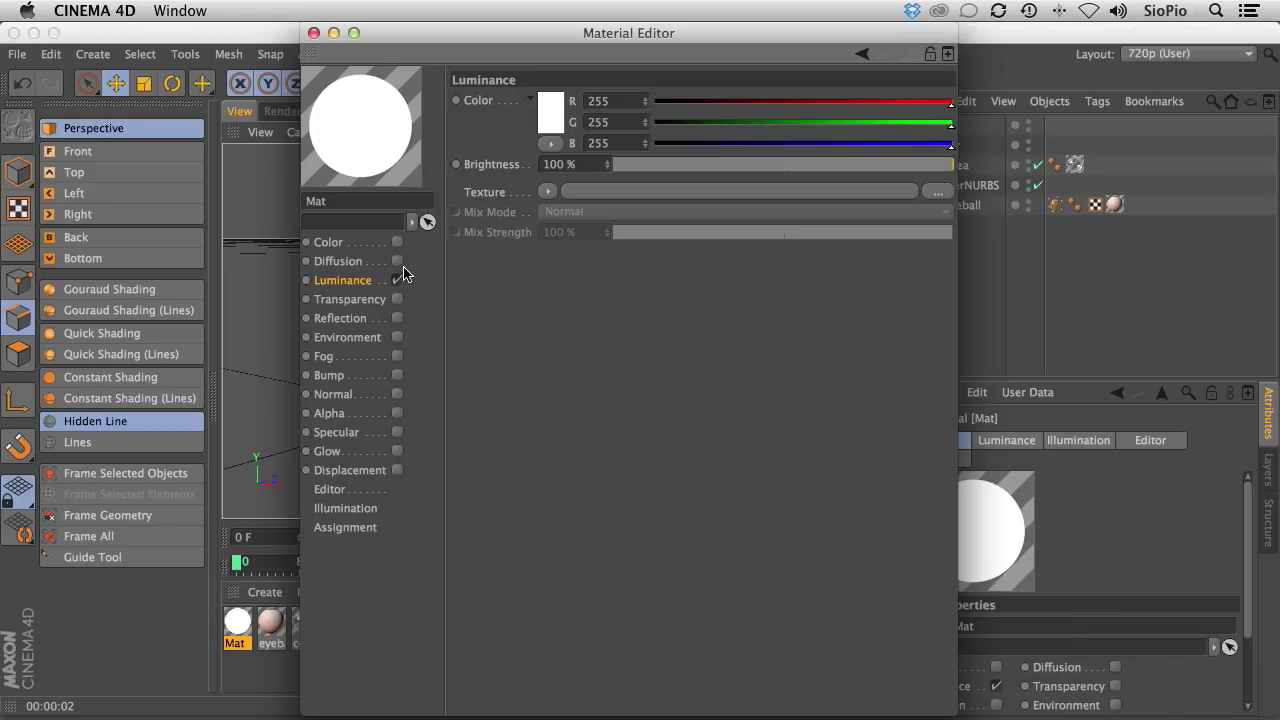
Load the Checkerboard surface shader as the new material's Luminance texture and close the material's settings.
left_click(546, 192)
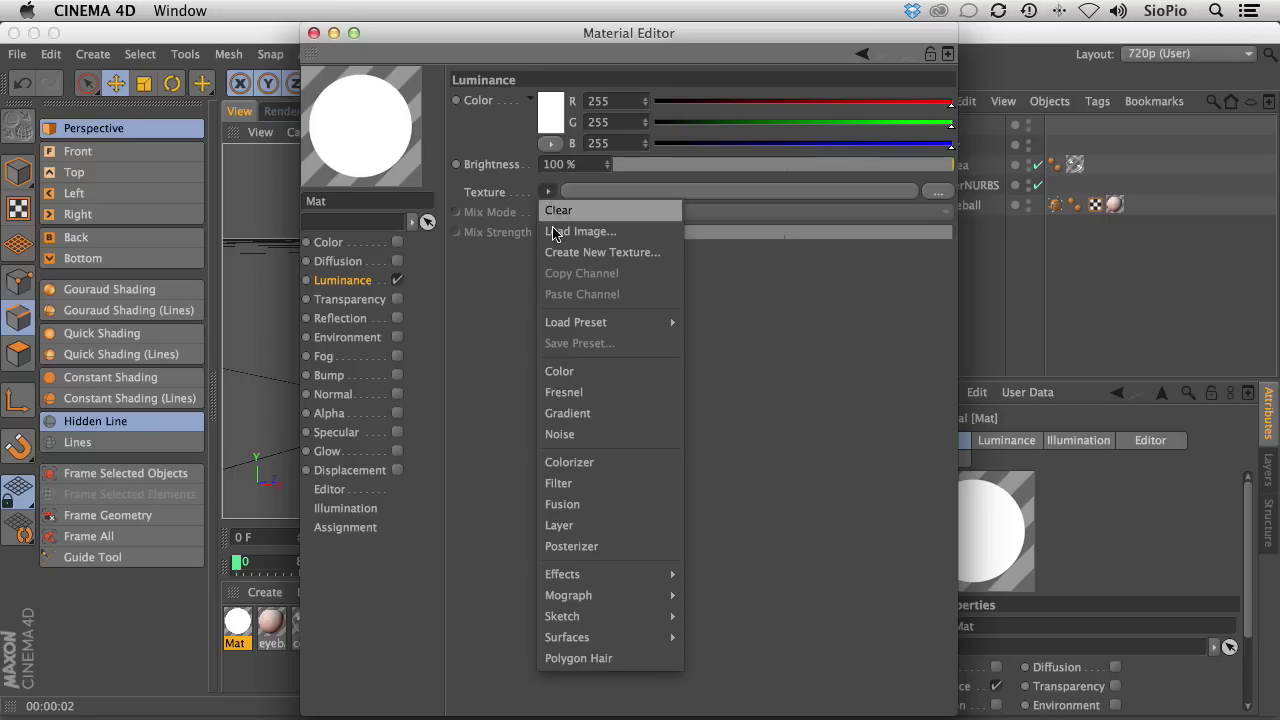
mouse_move(560, 578)
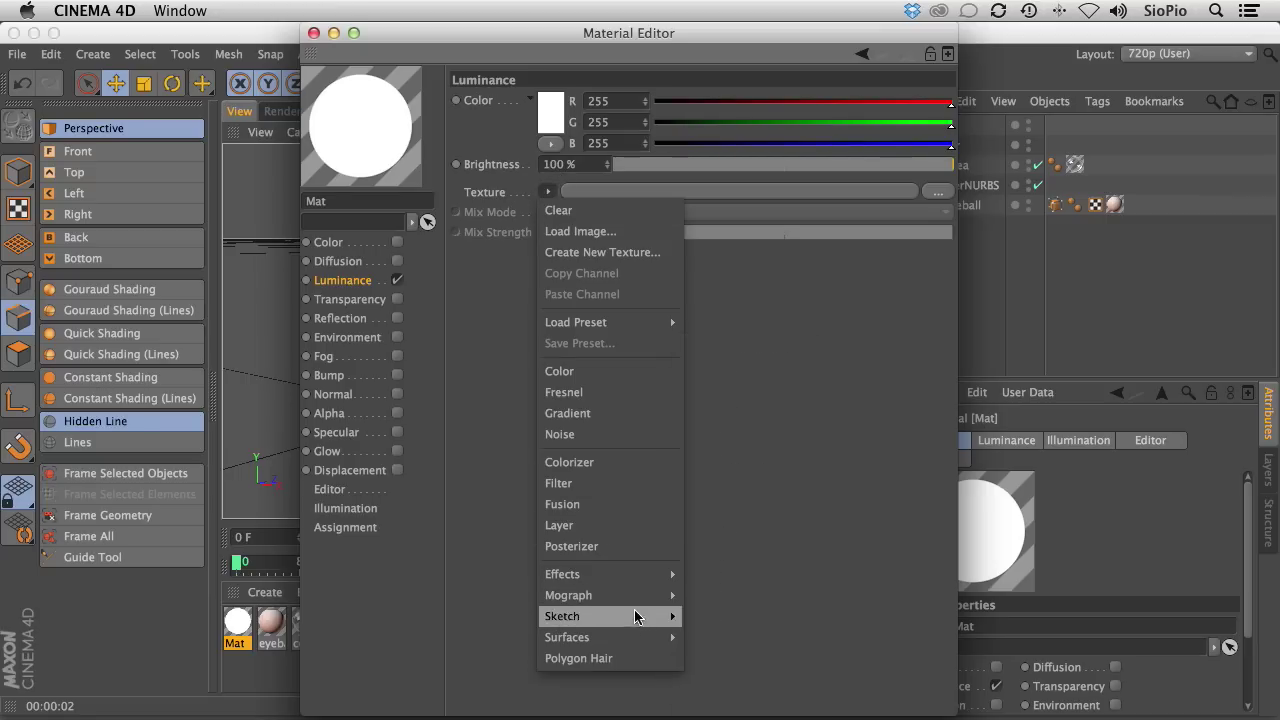
mouse_move(632, 640)
left_click(735, 286)
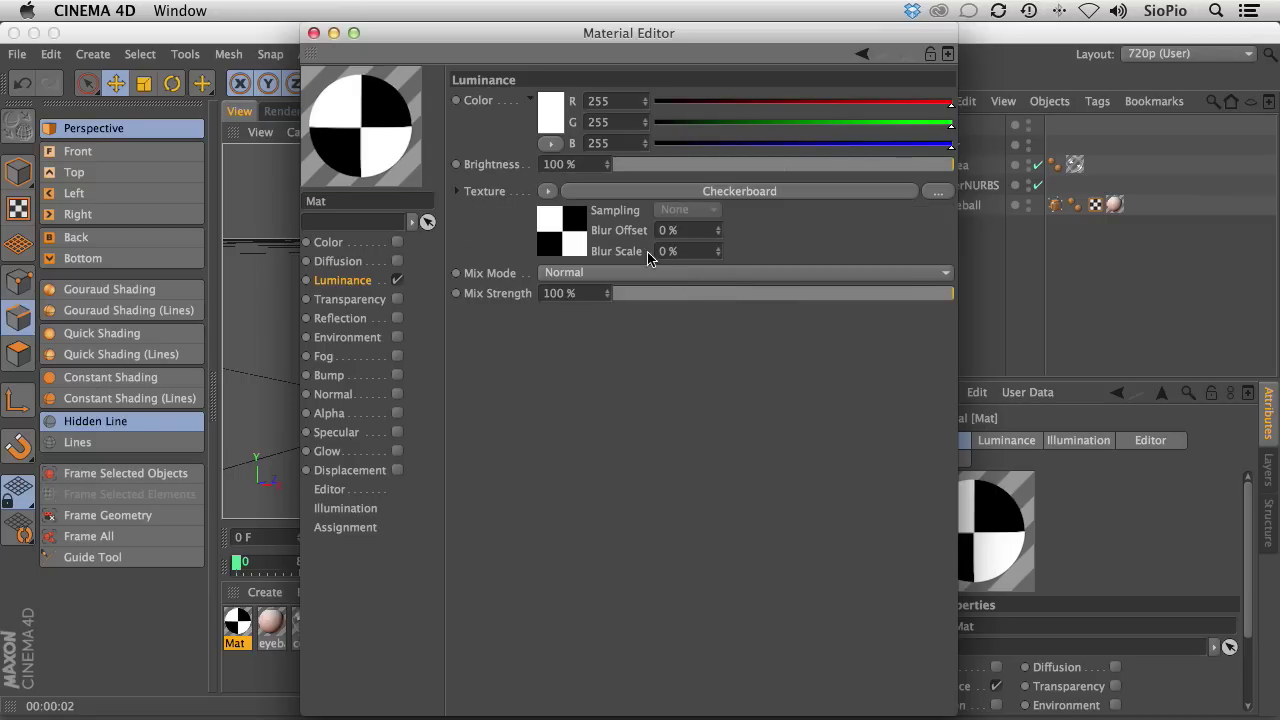
left_click(313, 33)
Apply the checkerboard material to the Sky object and set its texture tag's Tiles U to 2.
left_click_drag(237, 622, 940, 127)
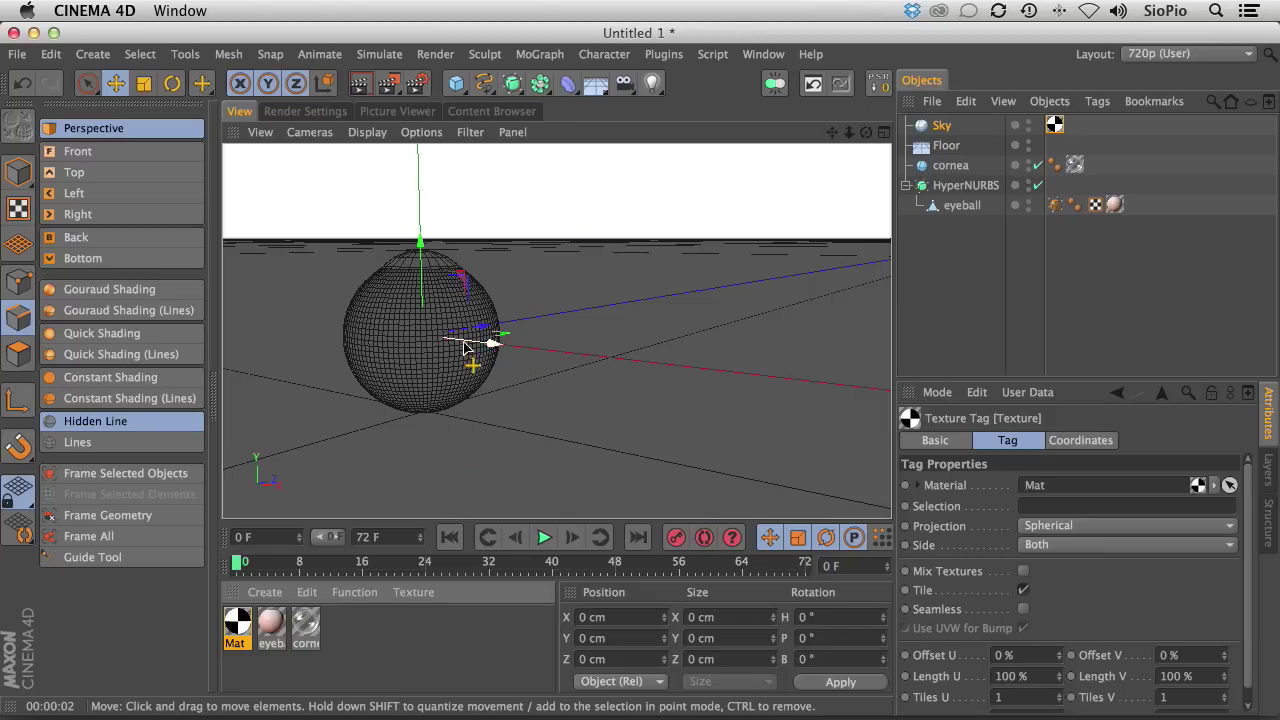
left_click(980, 695)
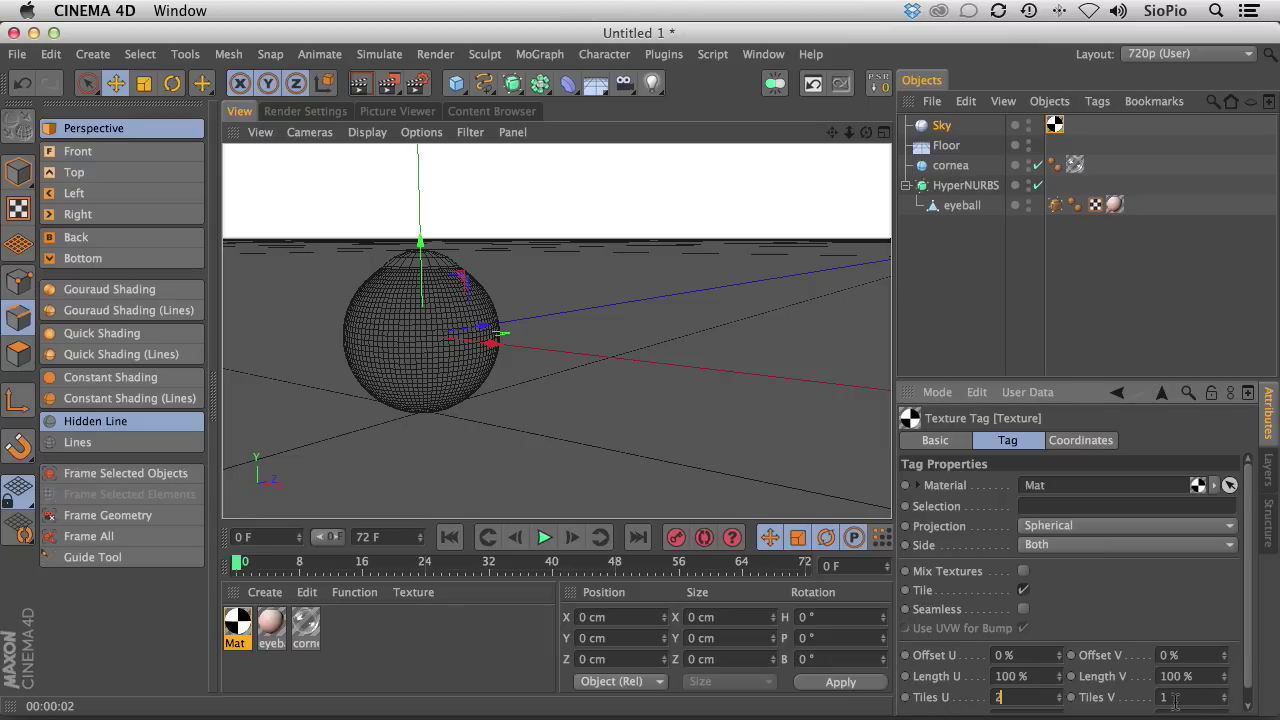
type("2")
key("Return")
Add a Compositing tag to the Sky object and disable its Seen by Camera option.
left_click(455, 310)
mouse_move(455, 310)
left_mouse_down("alt")
mouse_move(414, 223)
mouse_move(523, 291)
mouse_move(677, 291)
mouse_move(784, 270)
mouse_move(908, 271)
mouse_move(1034, 294)
mouse_move(1278, 283)
mouse_move(811, 291)
mouse_move(477, 277)
mouse_move(346, 194)
mouse_move(410, 335)
mouse_move(494, 294)
mouse_move(445, 330)
left_mouse_up("alt")
left_click(943, 127)
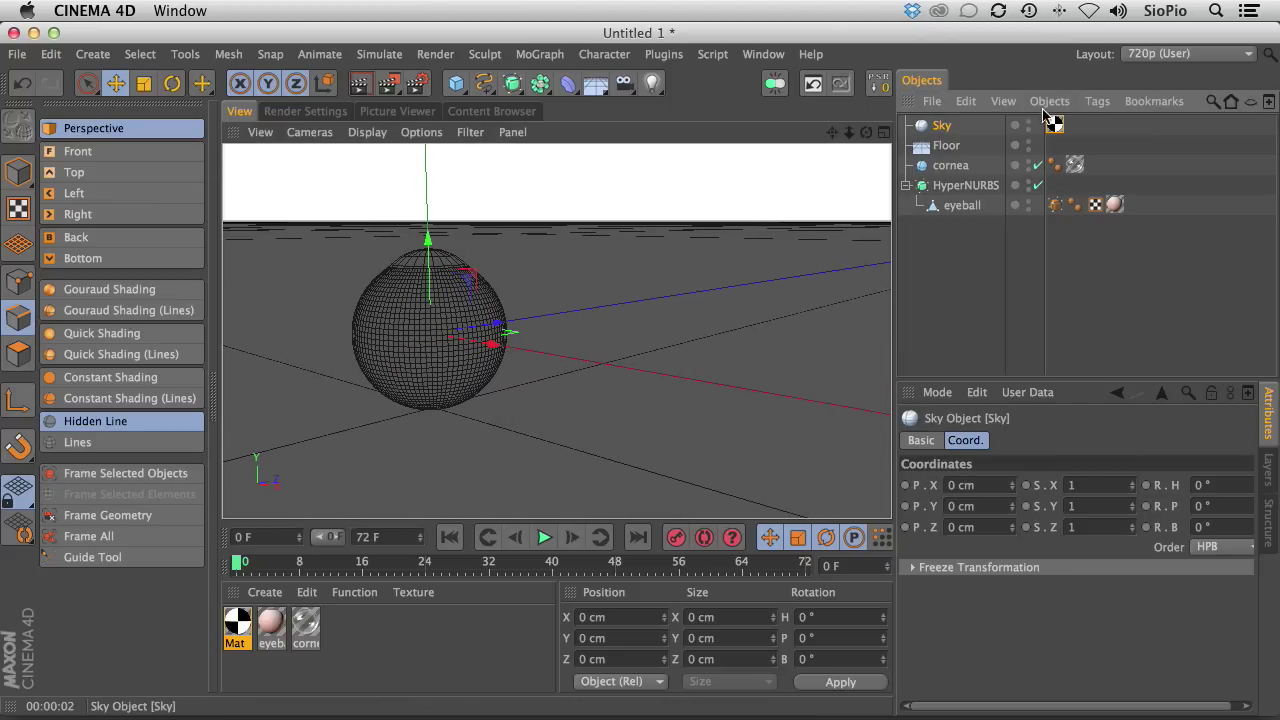
left_click(1098, 101)
mouse_move(1110, 138)
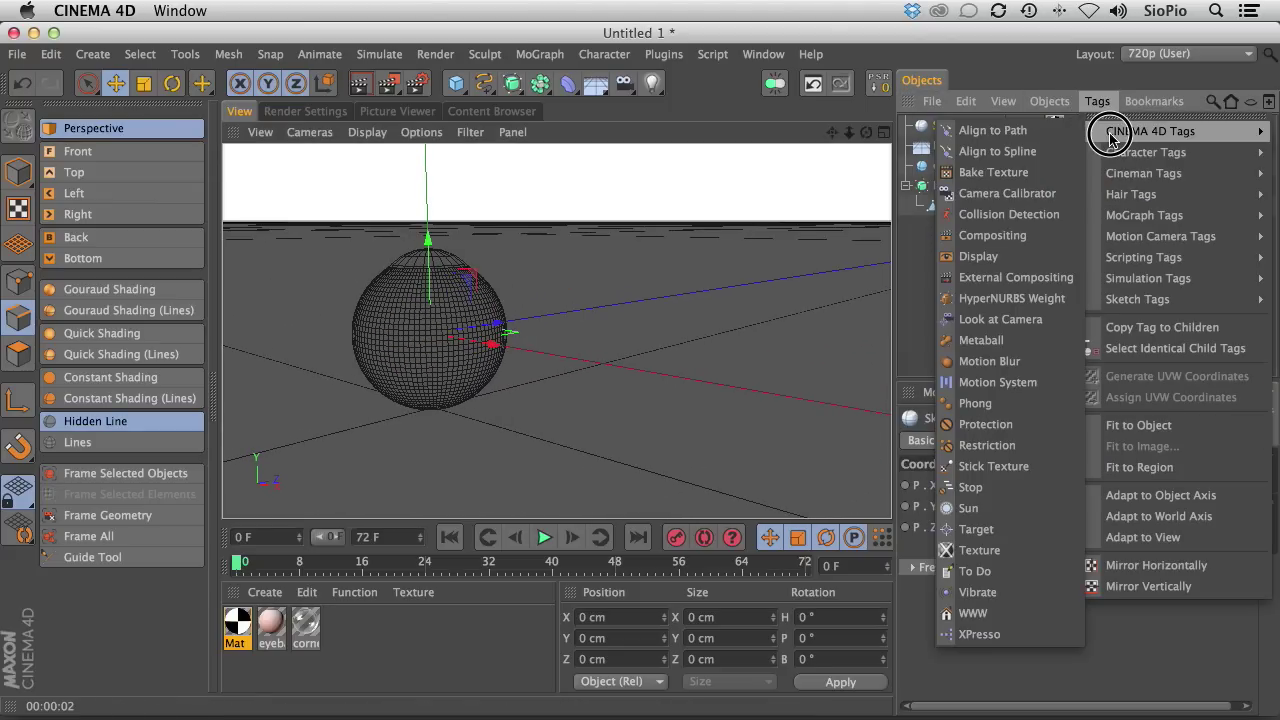
left_click(992, 233)
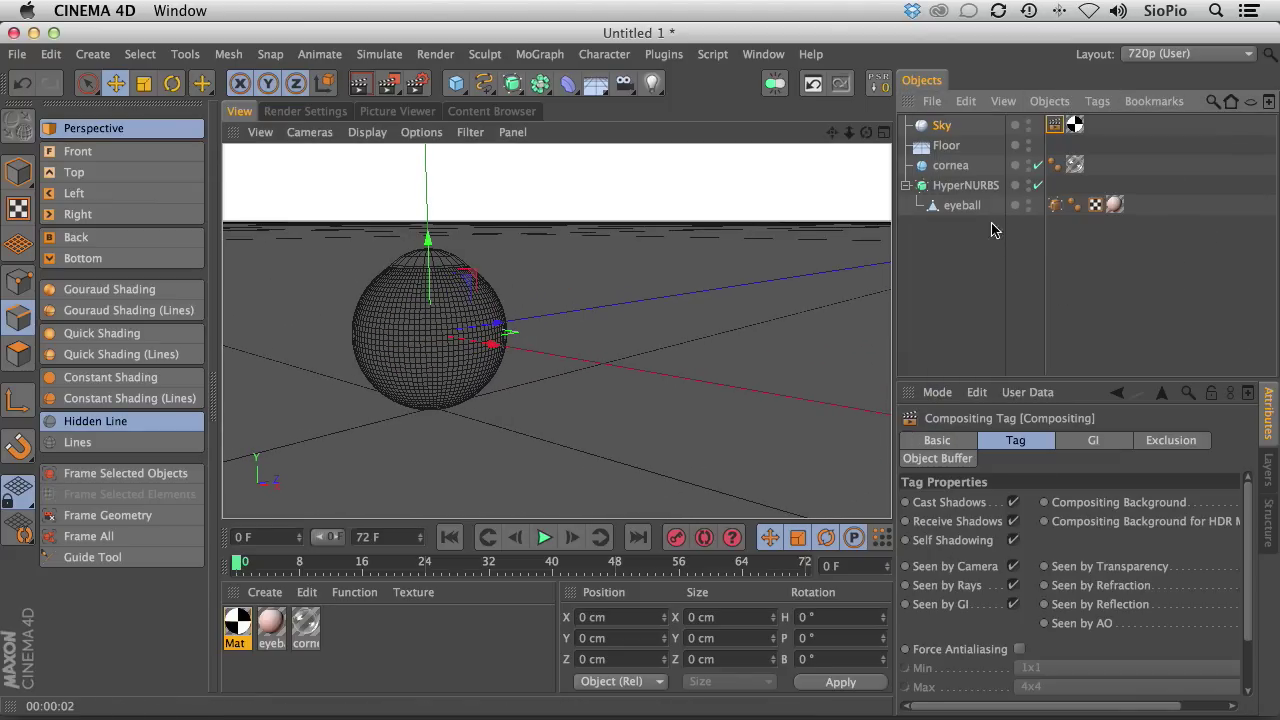
left_click(1014, 567)
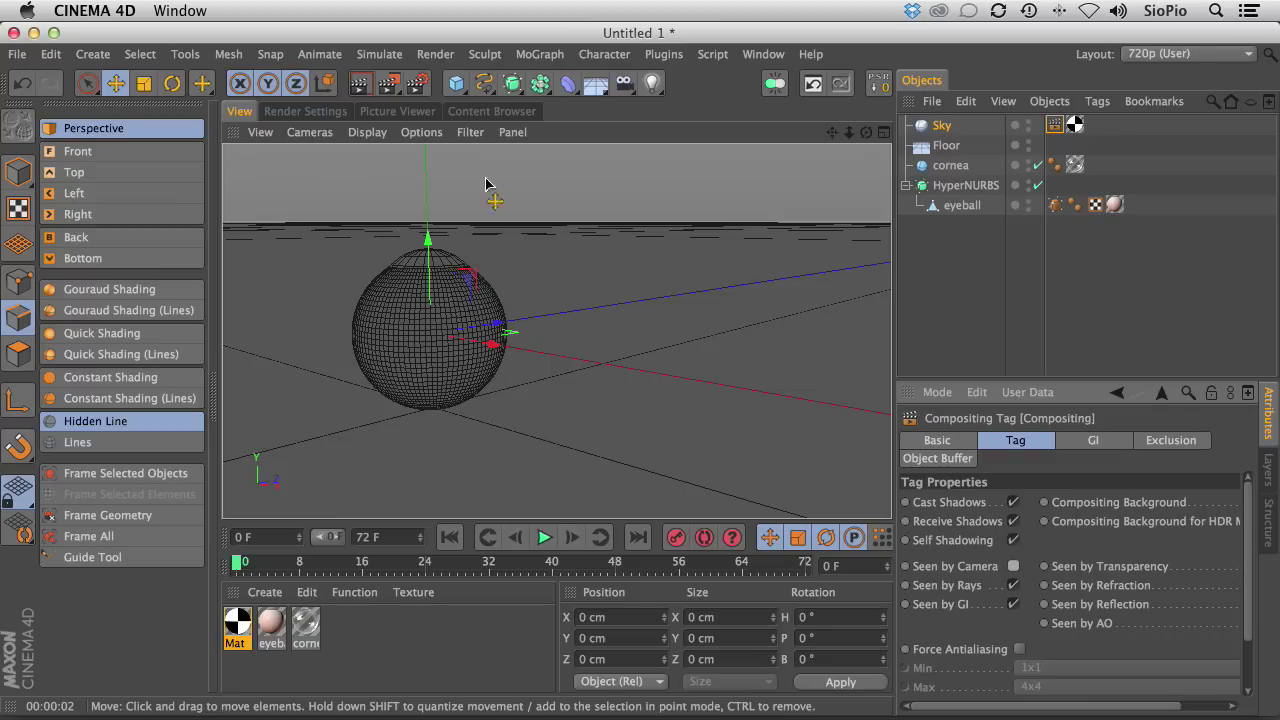
Render the perspective view from the low angle and again from a higher angle to check the sky's reflections.
left_click(352, 94)
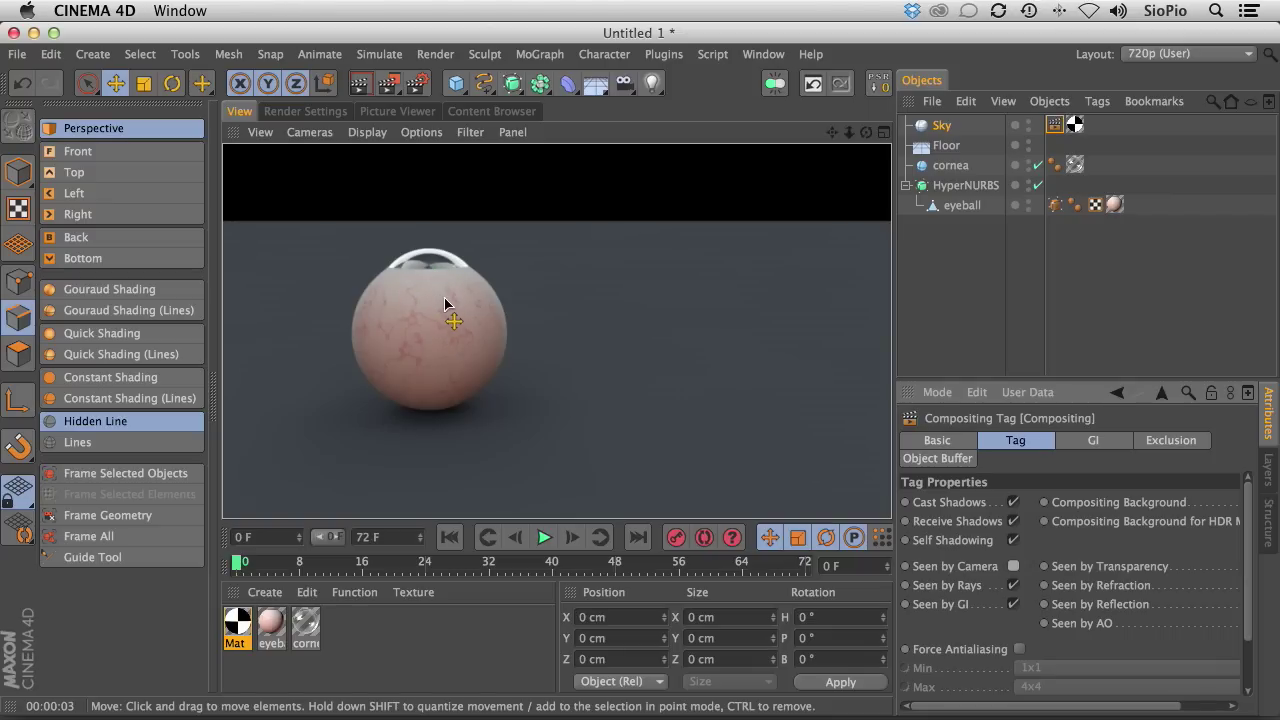
left_click_drag(458, 294, 392, 407, "alt")
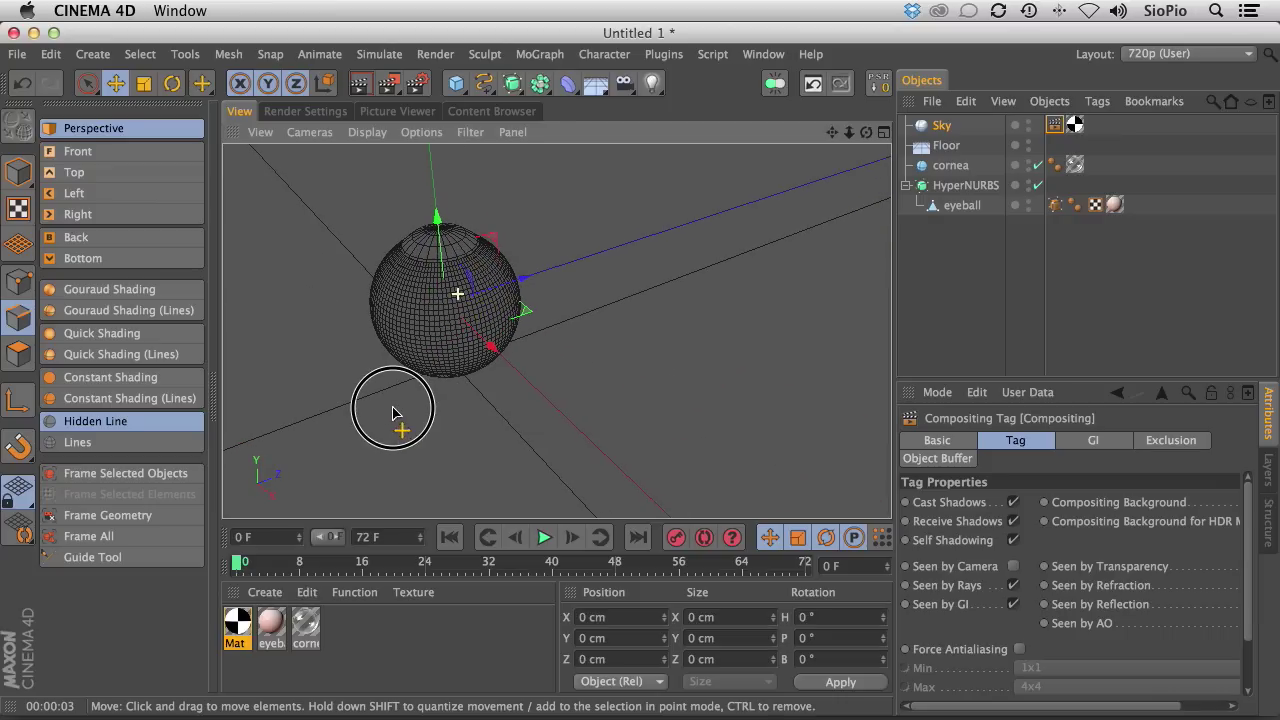
key("ctrl+r")
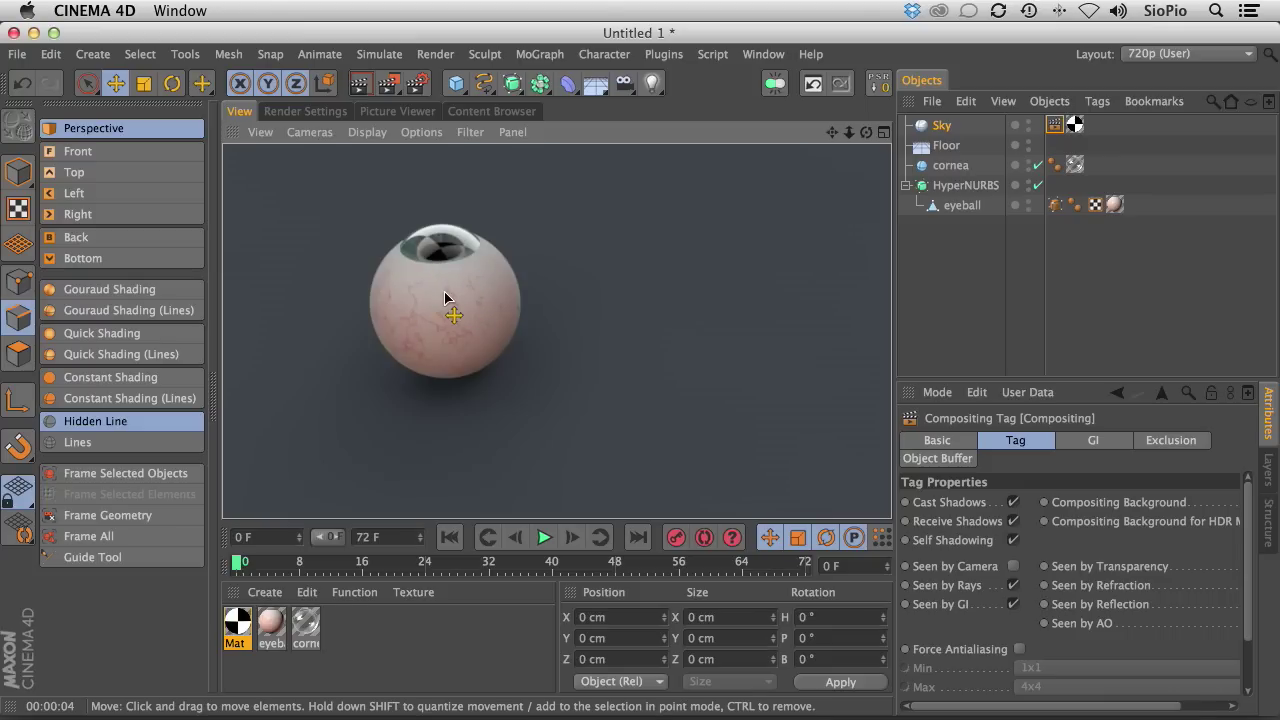
Open the eyeball material beside the viewport and turn on its Reflection channel.
left_click(271, 625)
double_click(271, 625)
left_click_drag(510, 43, 765, 10)
left_click(598, 320)
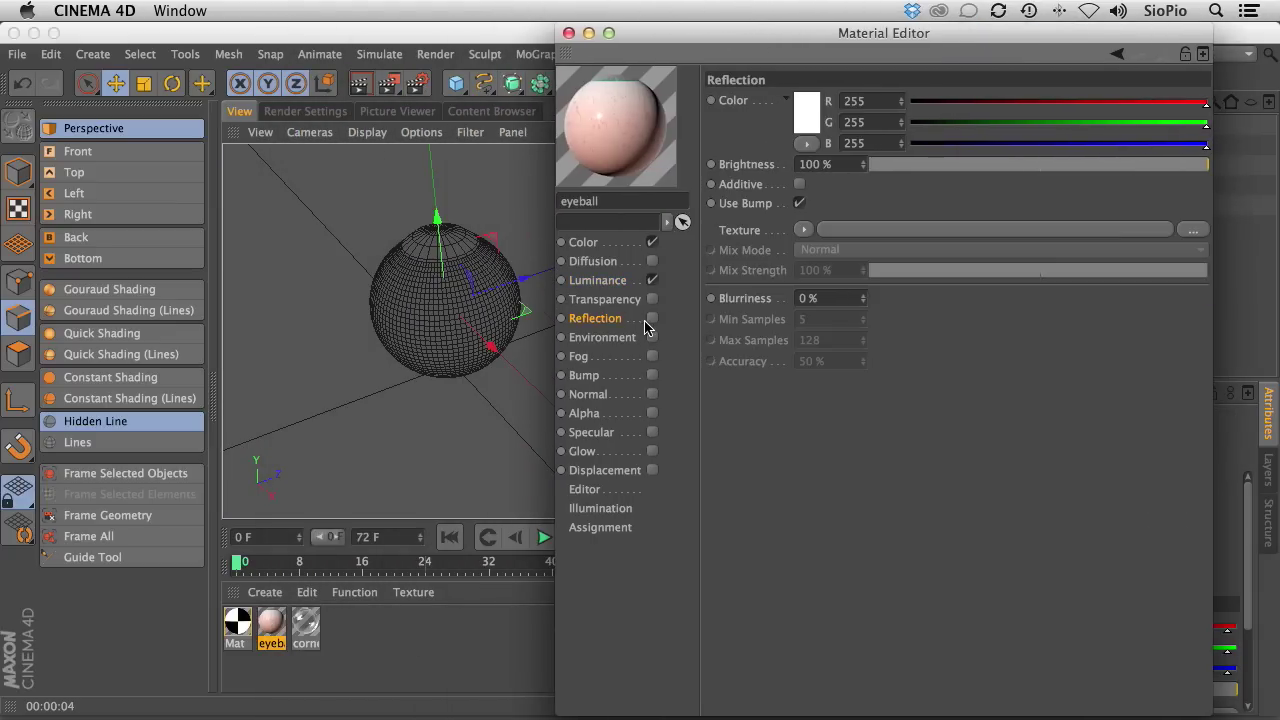
left_click(652, 321)
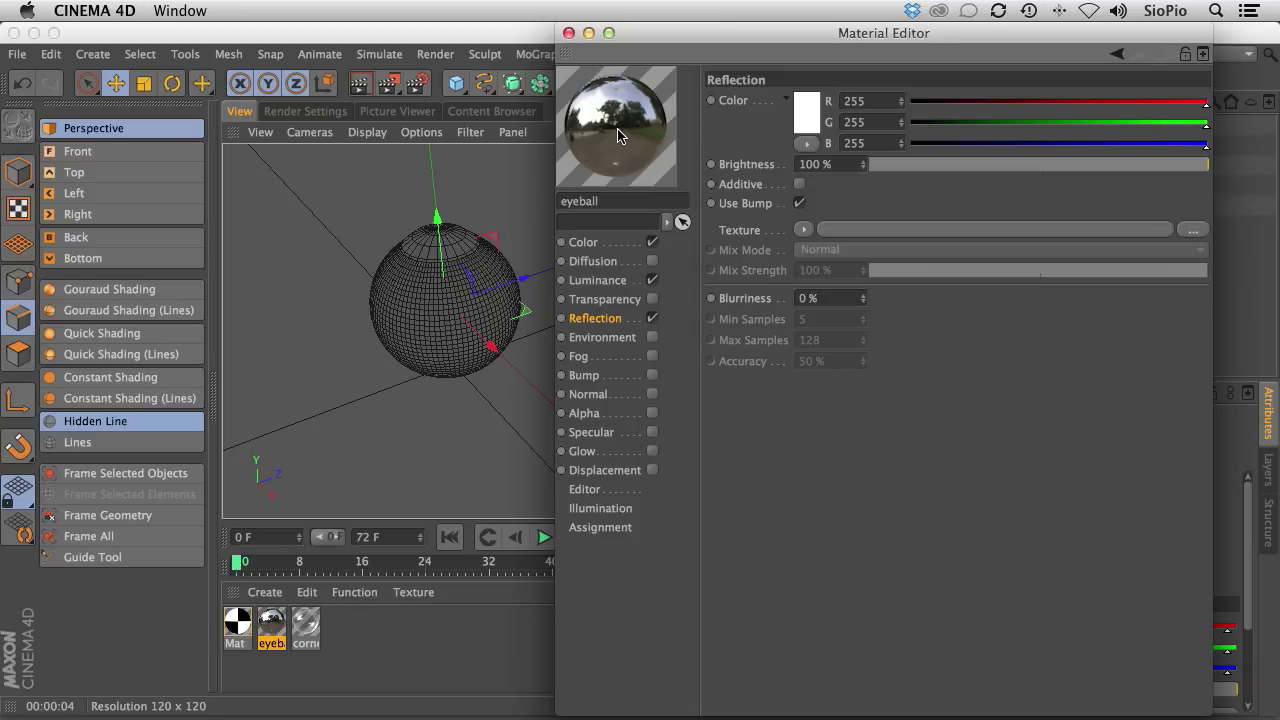
Turn on the interactive render region and frame the eyeball inside it.
left_click(388, 85)
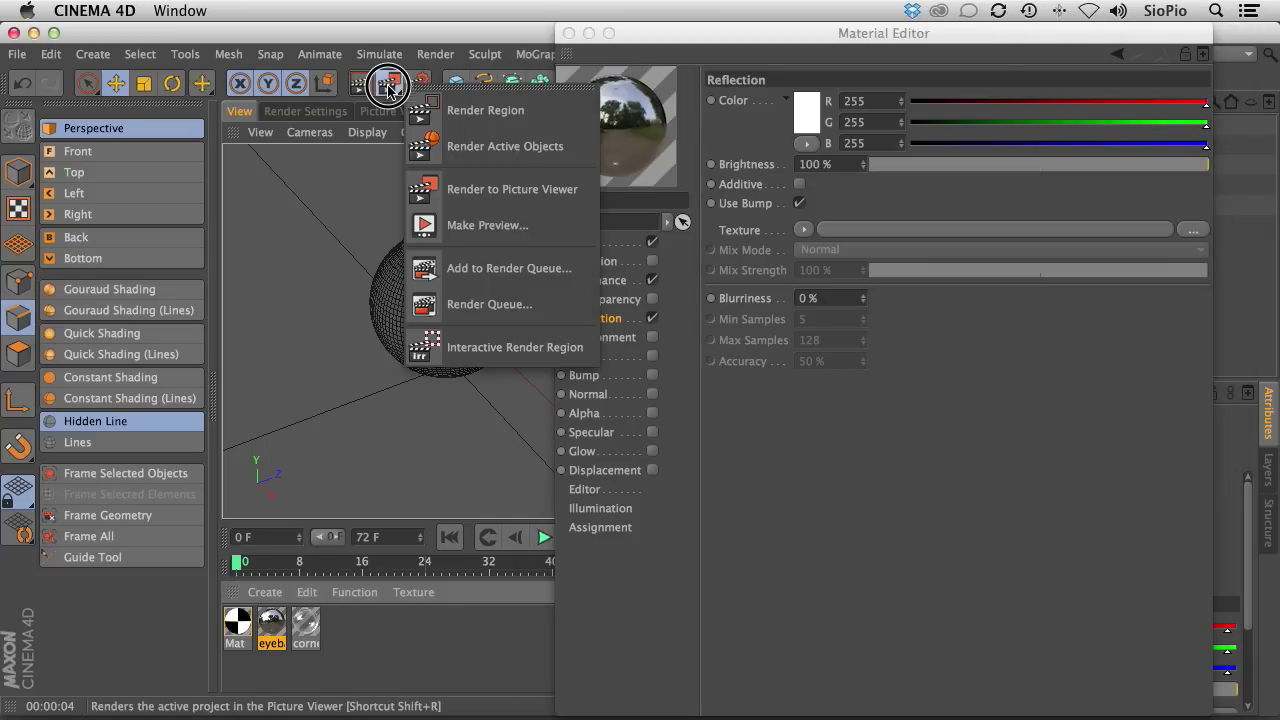
left_click(480, 347)
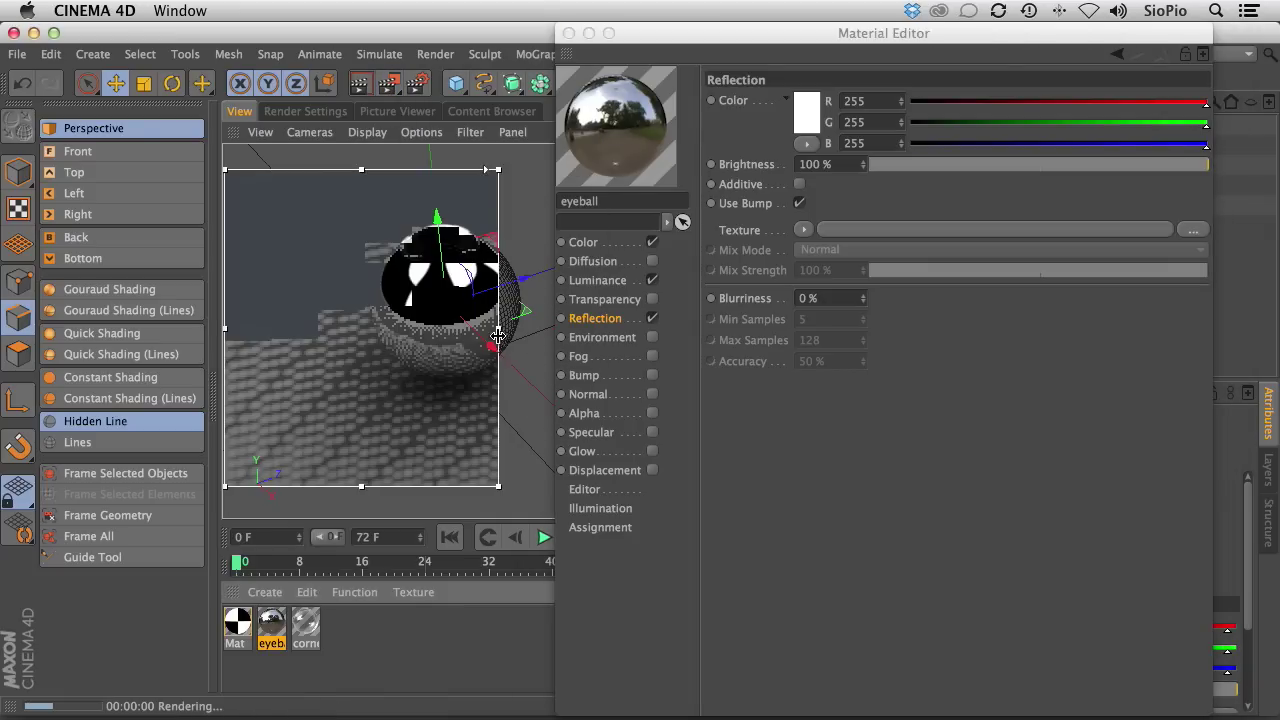
middle_click_drag(427, 308, 368, 312, "alt")
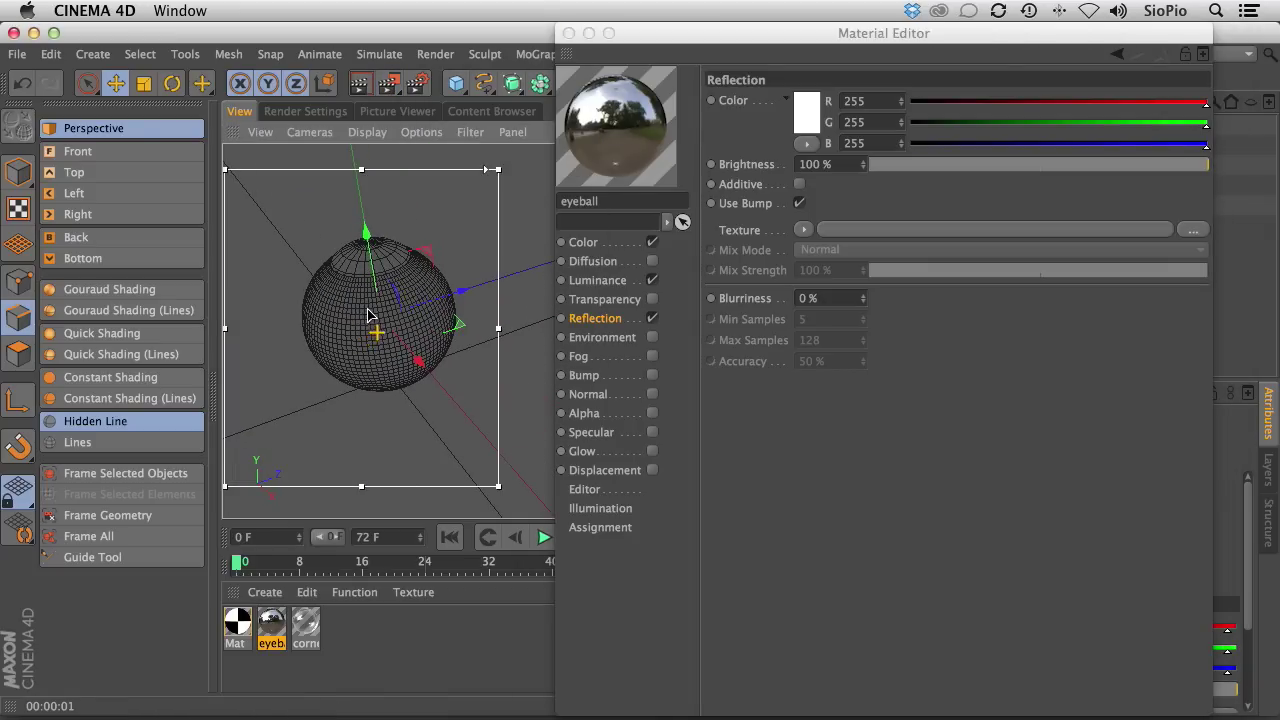
right_click_drag(368, 316, 405, 304, "alt")
middle_click_drag(406, 303, 392, 302, "alt")
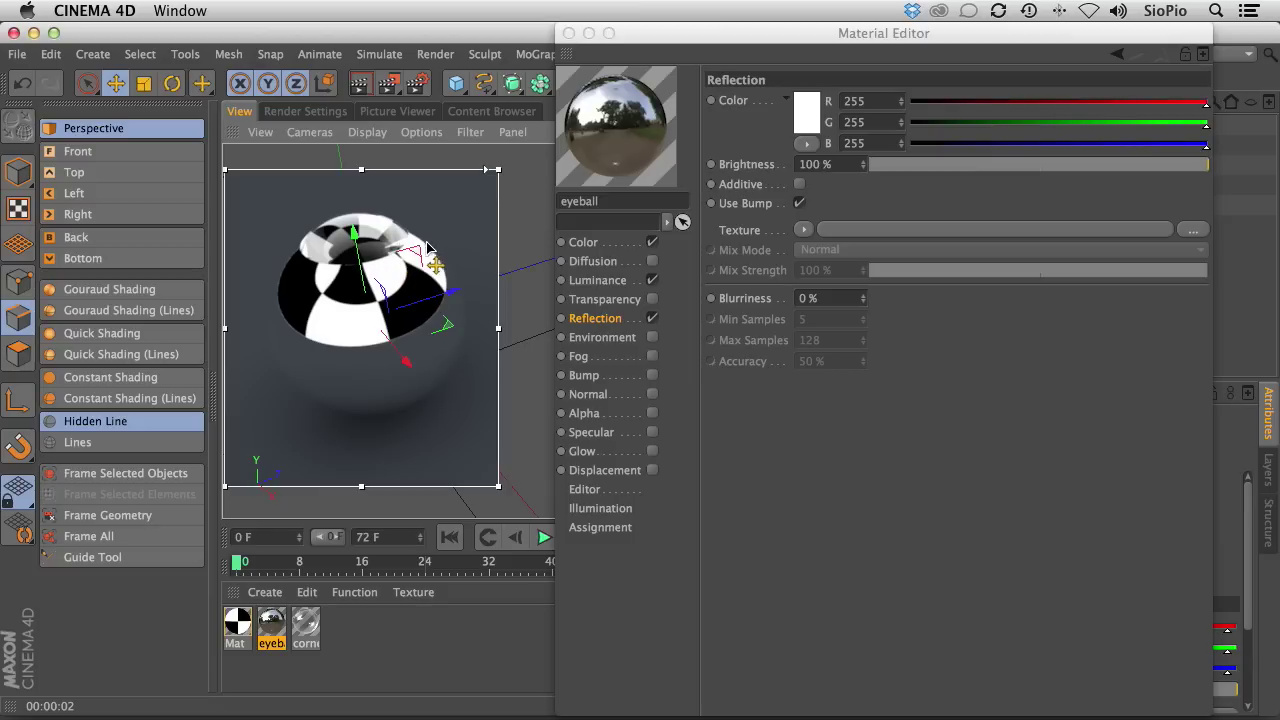
Set the eyeball material's reflection brightness to 0% and load a Fresnel shader as the reflection texture.
left_click_drag(908, 165, 850, 179)
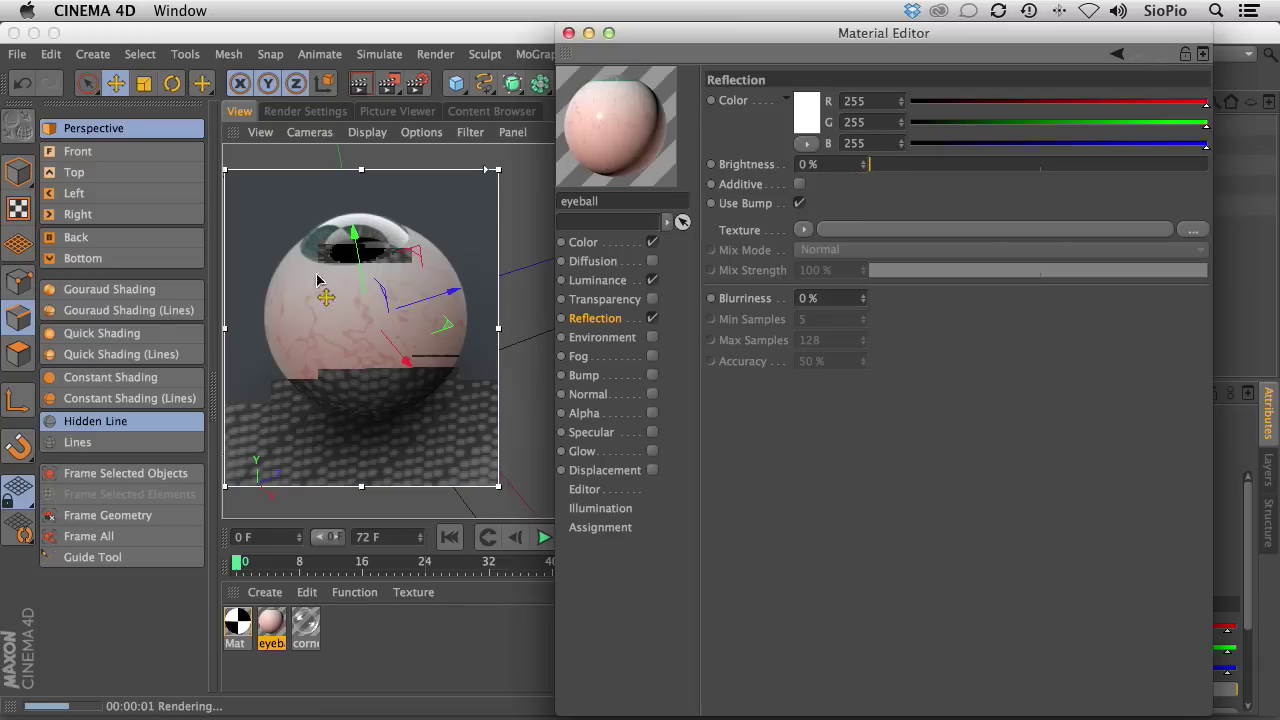
left_click(803, 230)
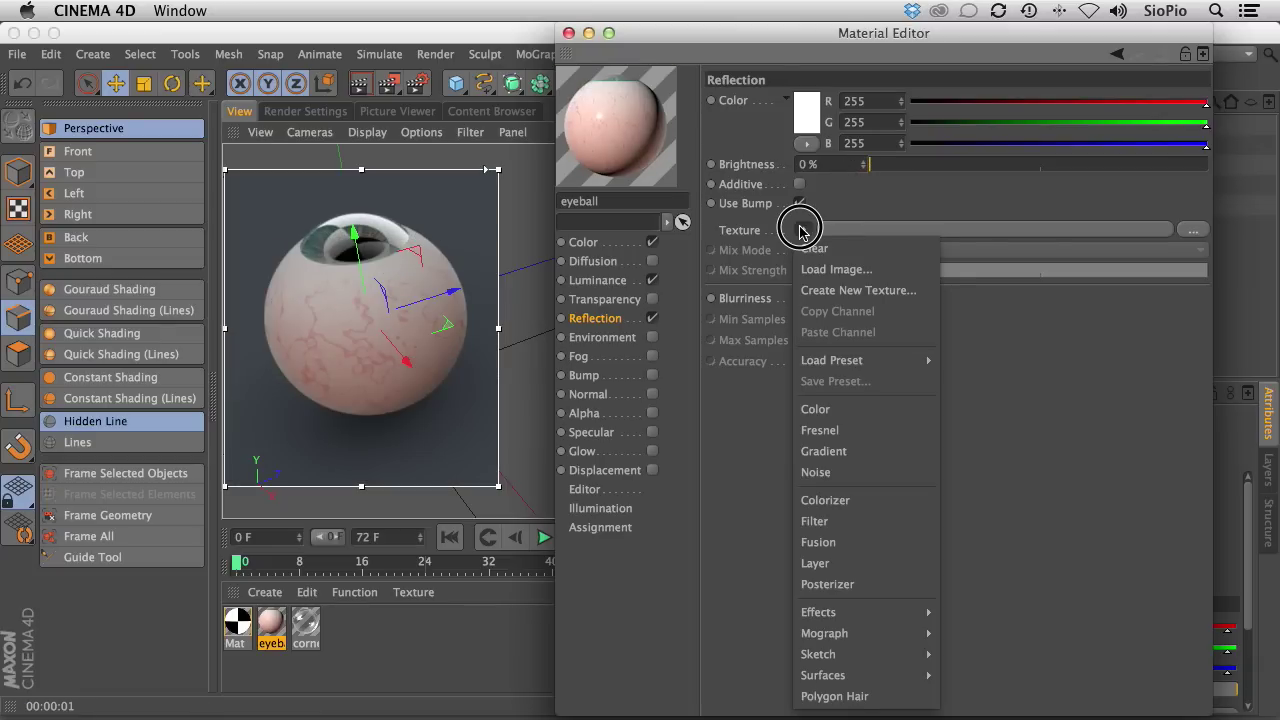
left_click(819, 430)
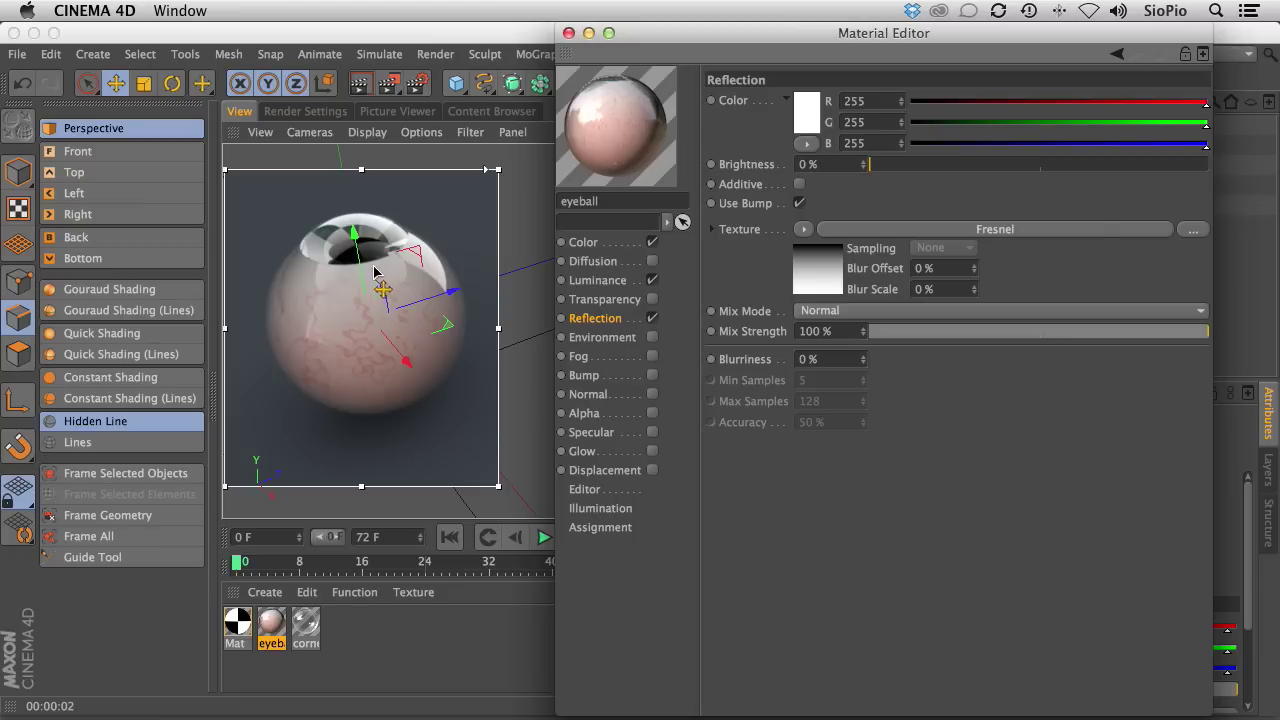
mouse_move(365, 275)
left_mouse_down("alt")
mouse_move(380, 349)
mouse_move(375, 281)
left_mouse_up("alt")
key("super+r")
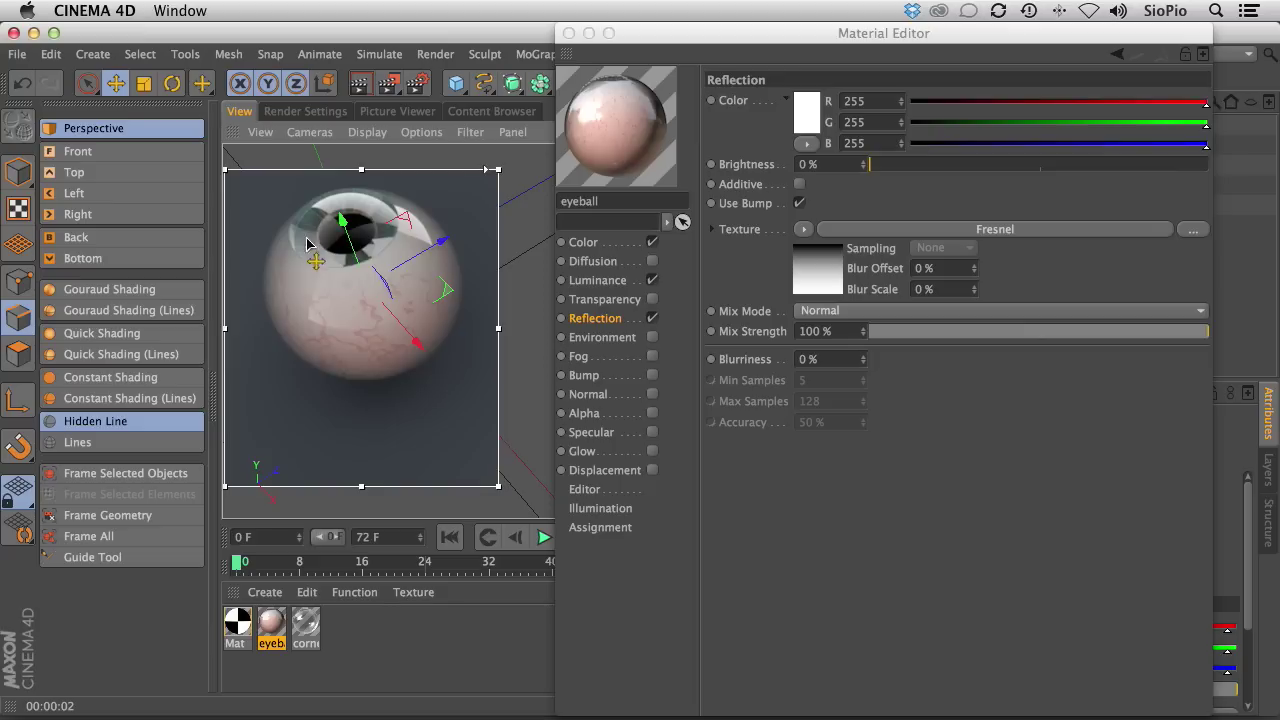
Nest the reflection's Fresnel in a Layer shader and add a Gradient shader as a second layer.
left_click(805, 229)
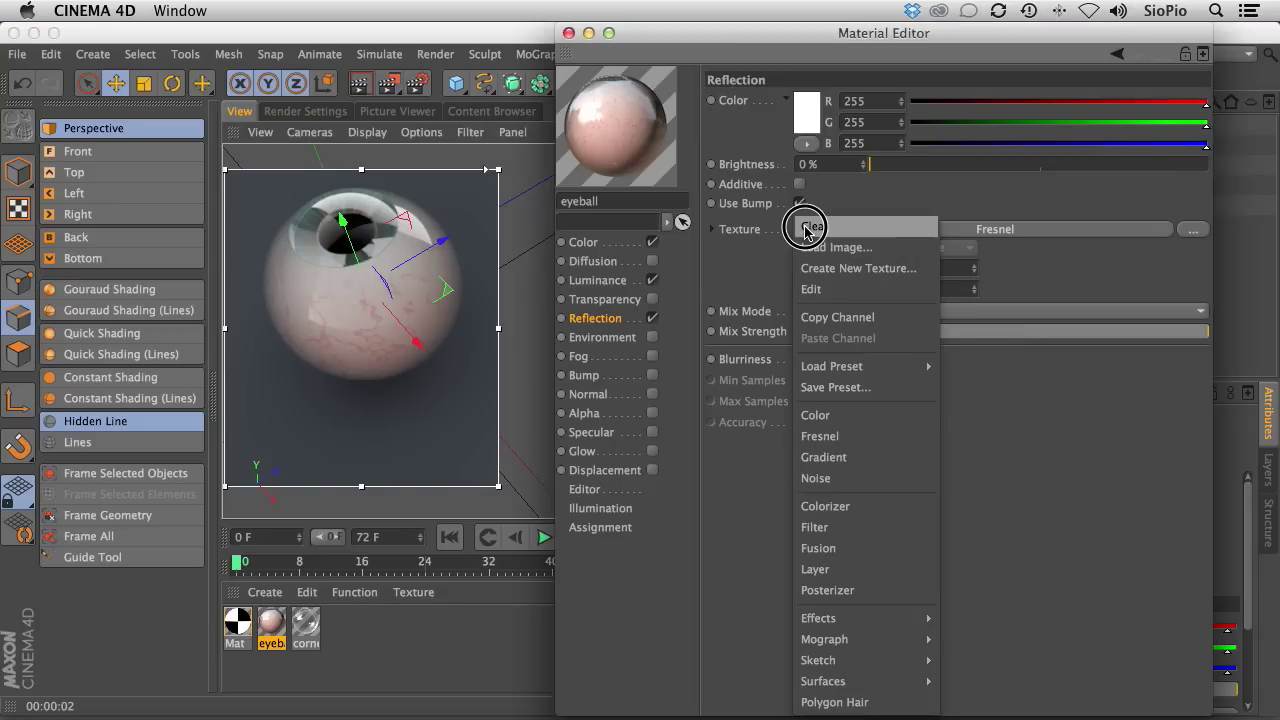
left_click(829, 566)
left_click(814, 270)
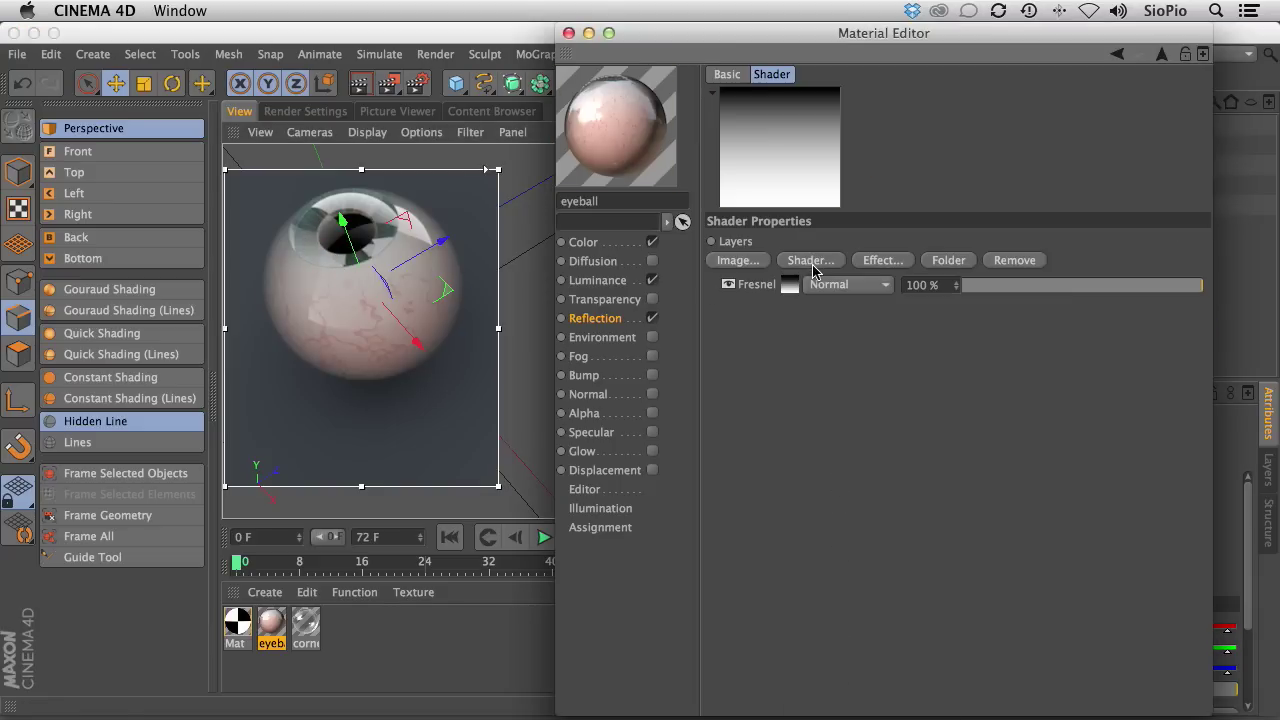
left_click(814, 262)
left_click(873, 352)
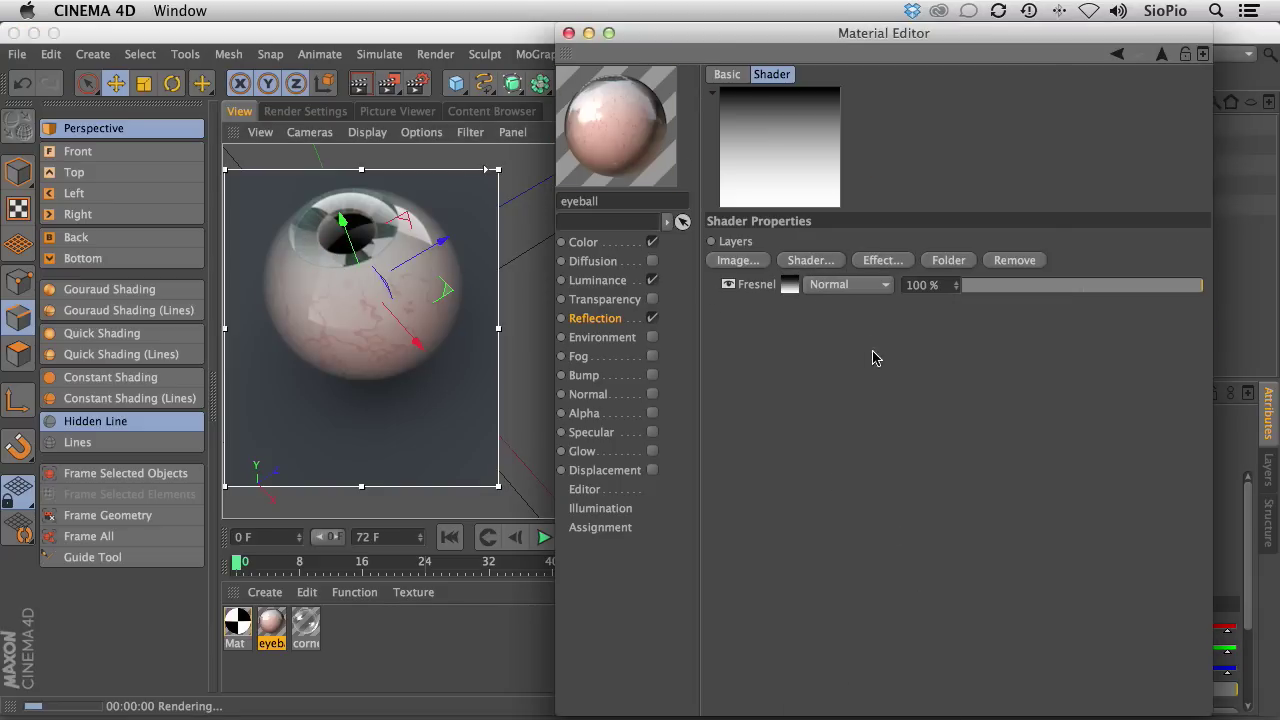
Set the reflection gradient's type to 2D - V and rearrange its knots so white fades to black close to the gradient's right end.
left_click(796, 285)
left_click(826, 272)
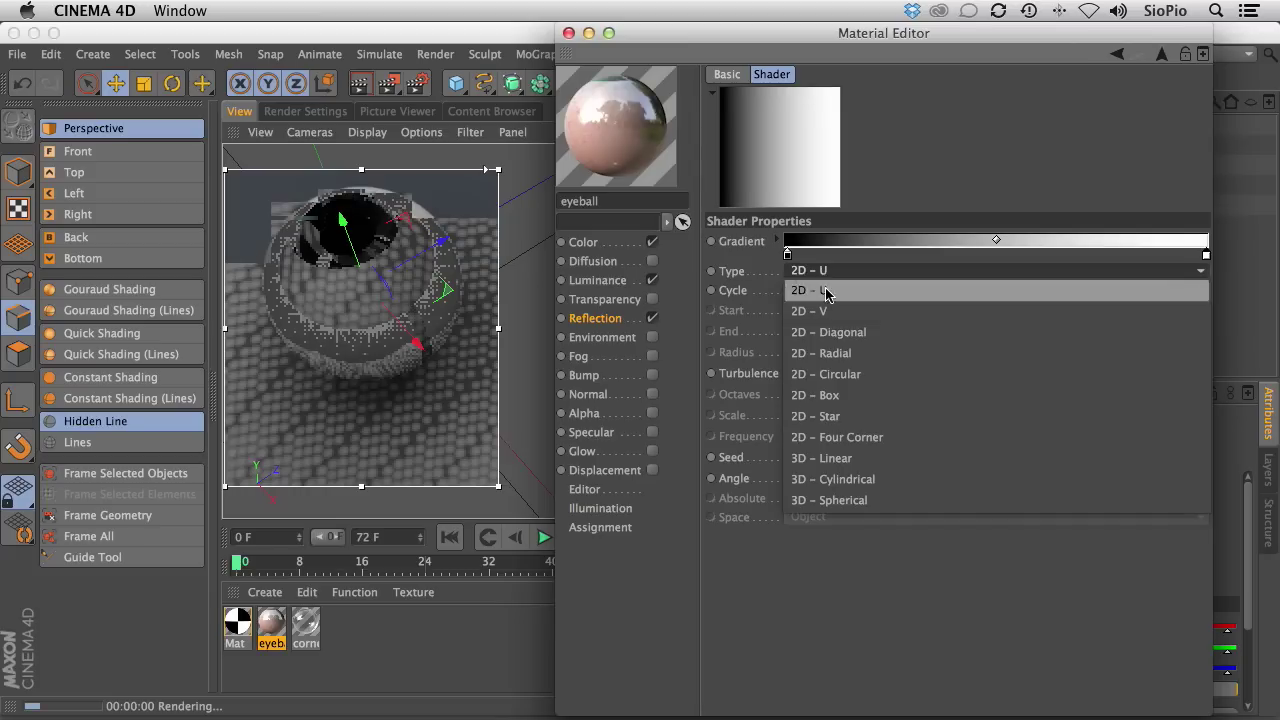
left_click(840, 312)
left_click_drag(788, 255, 1082, 255)
left_click_drag(1205, 255, 1179, 256)
left_click_drag(1037, 255, 1119, 255)
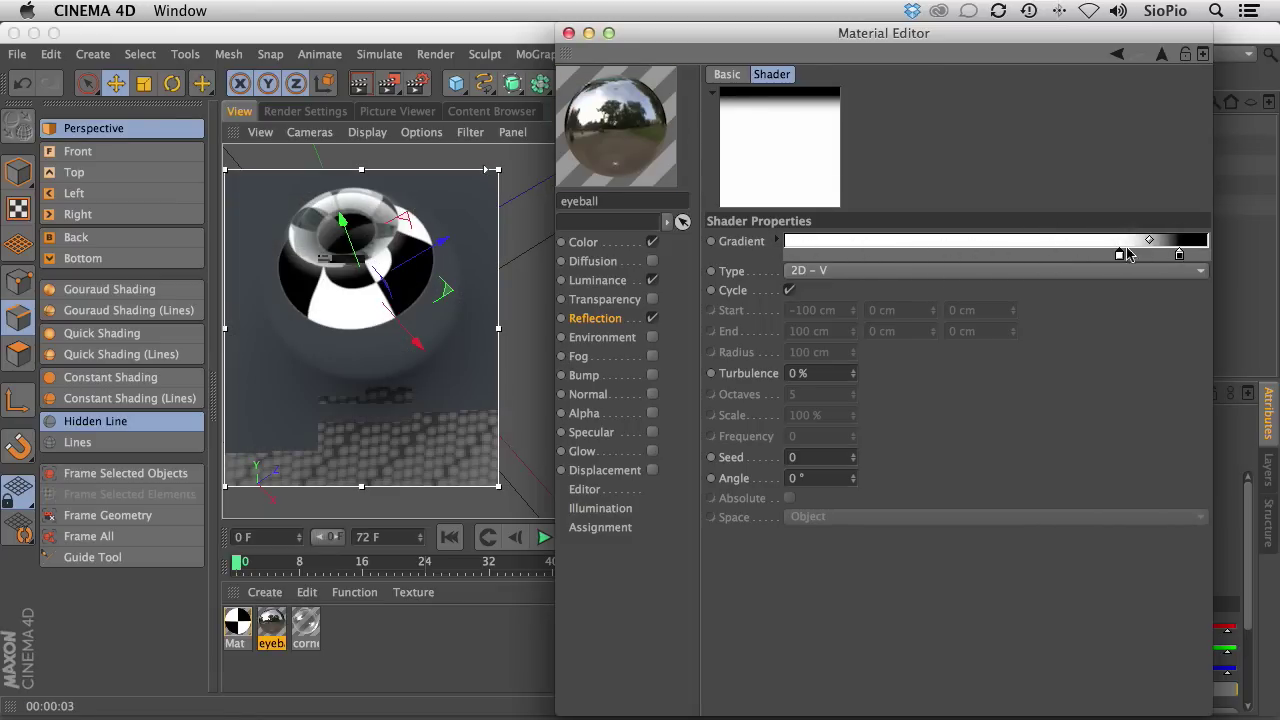
Set the position of the reflection gradient's white knot to 83%.
left_click(778, 241)
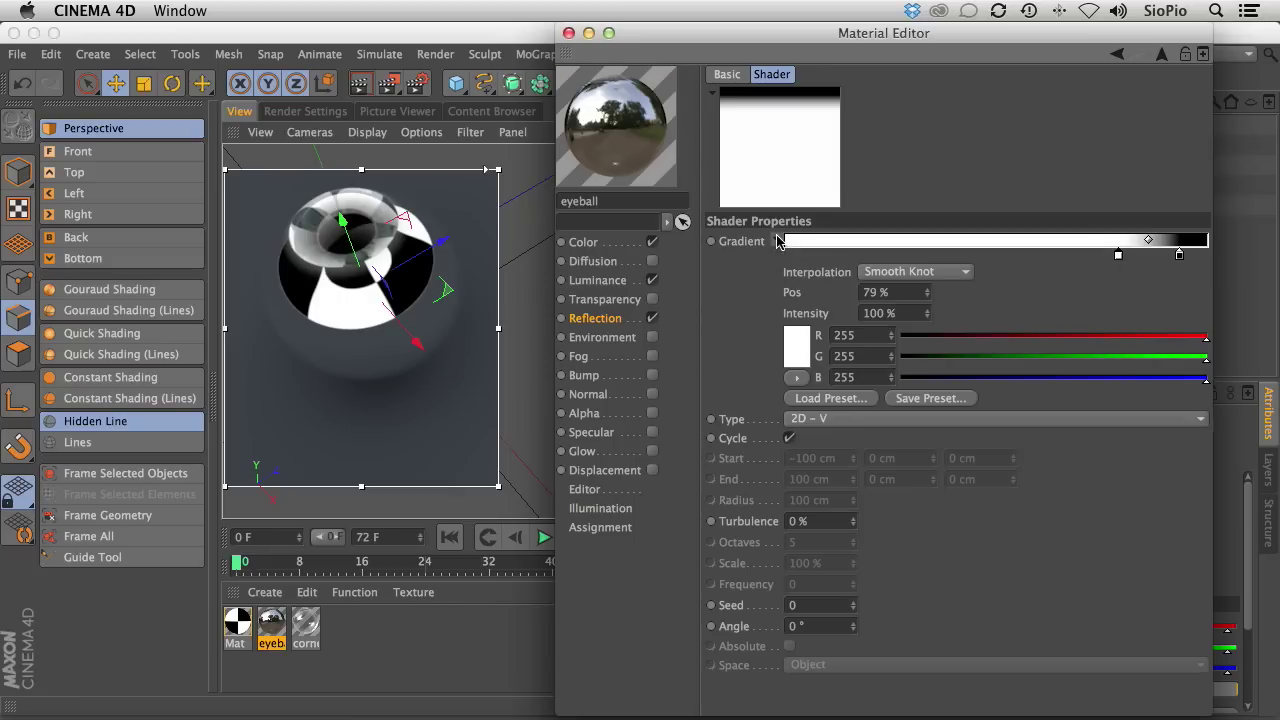
double_click(876, 292)
type("8")
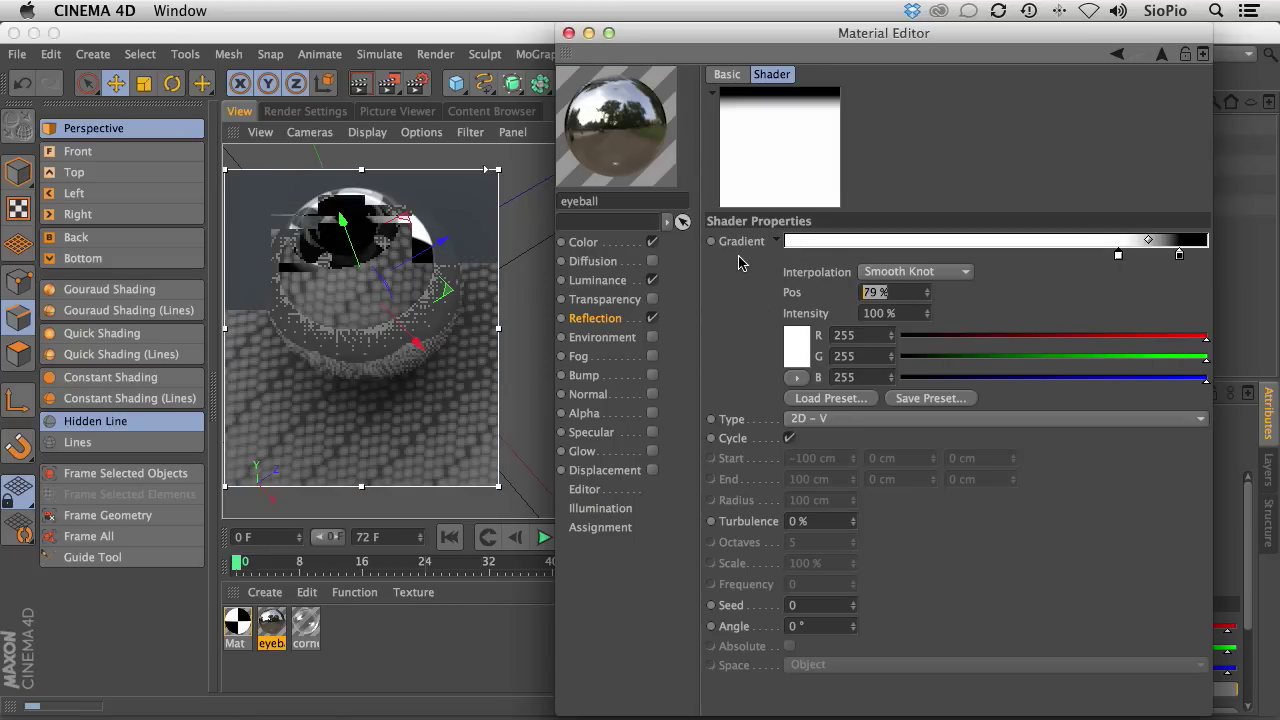
type("3")
key("Return")
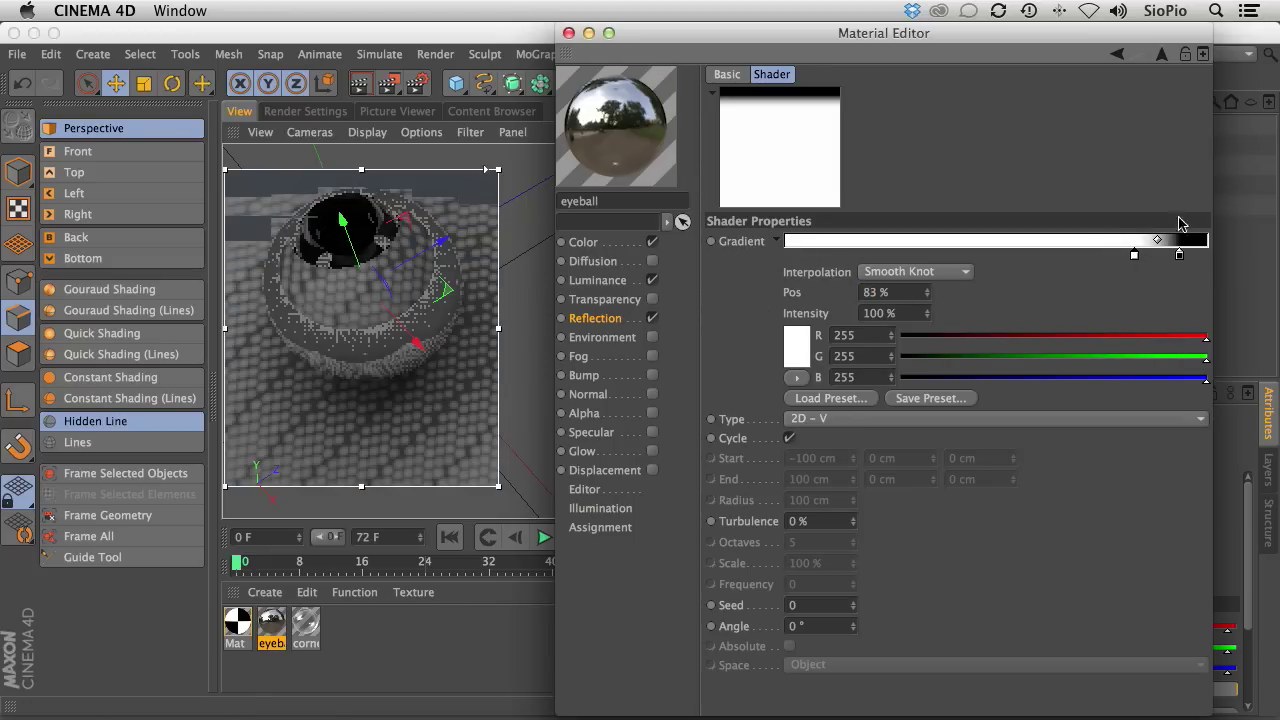
Change the reflection gradient's black knot to a grey of 40% value and set its position to 83.5%.
left_click(1180, 255)
left_click_drag(1181, 256, 1143, 255)
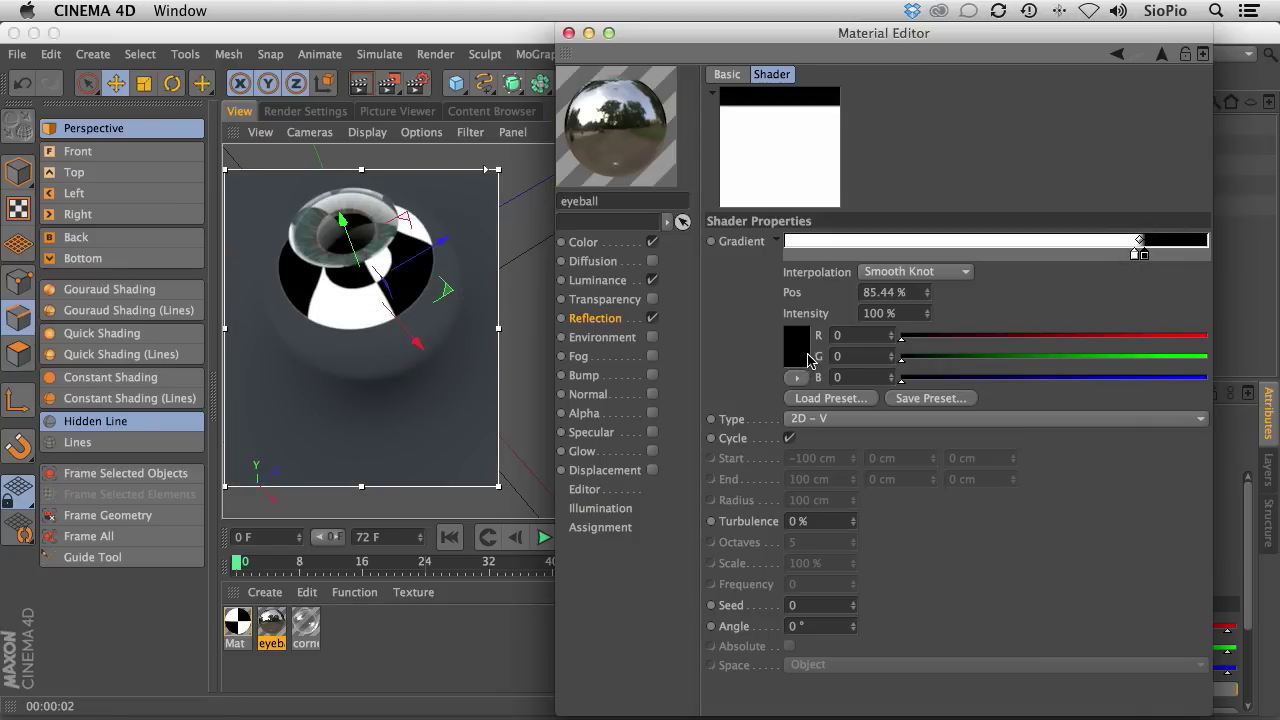
left_click(799, 351)
left_click(843, 328)
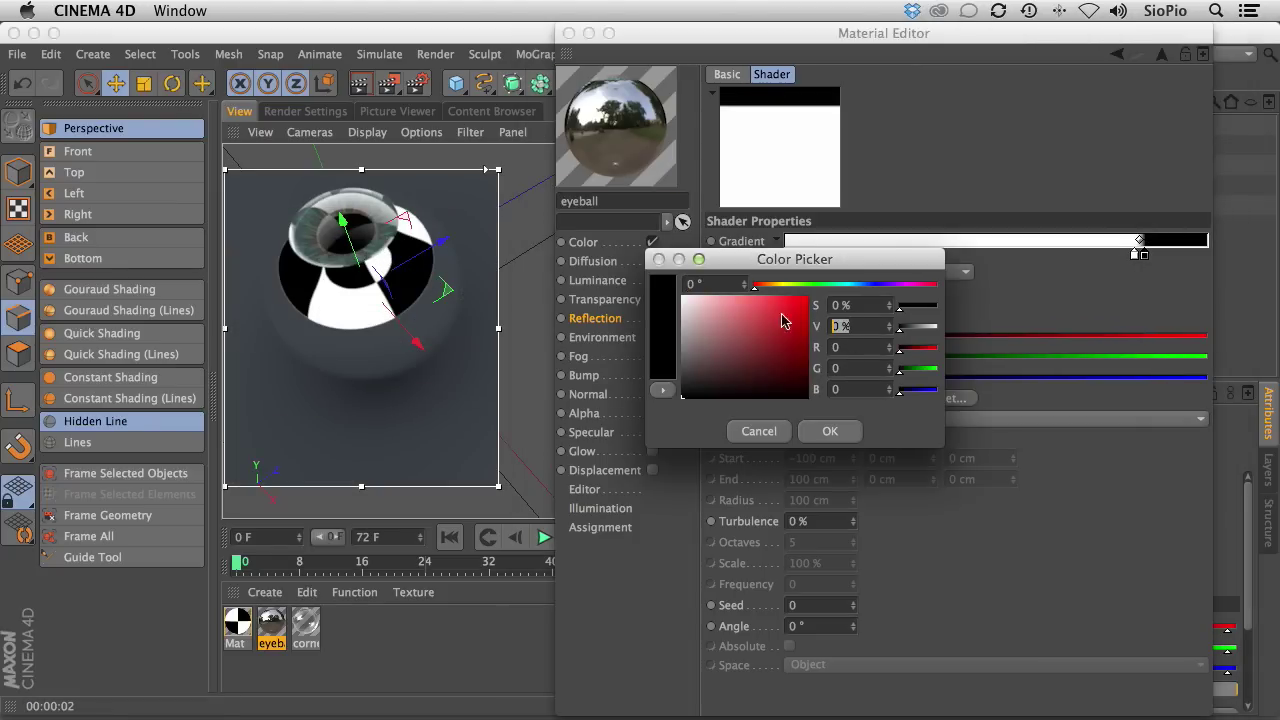
type("40")
key("Return")
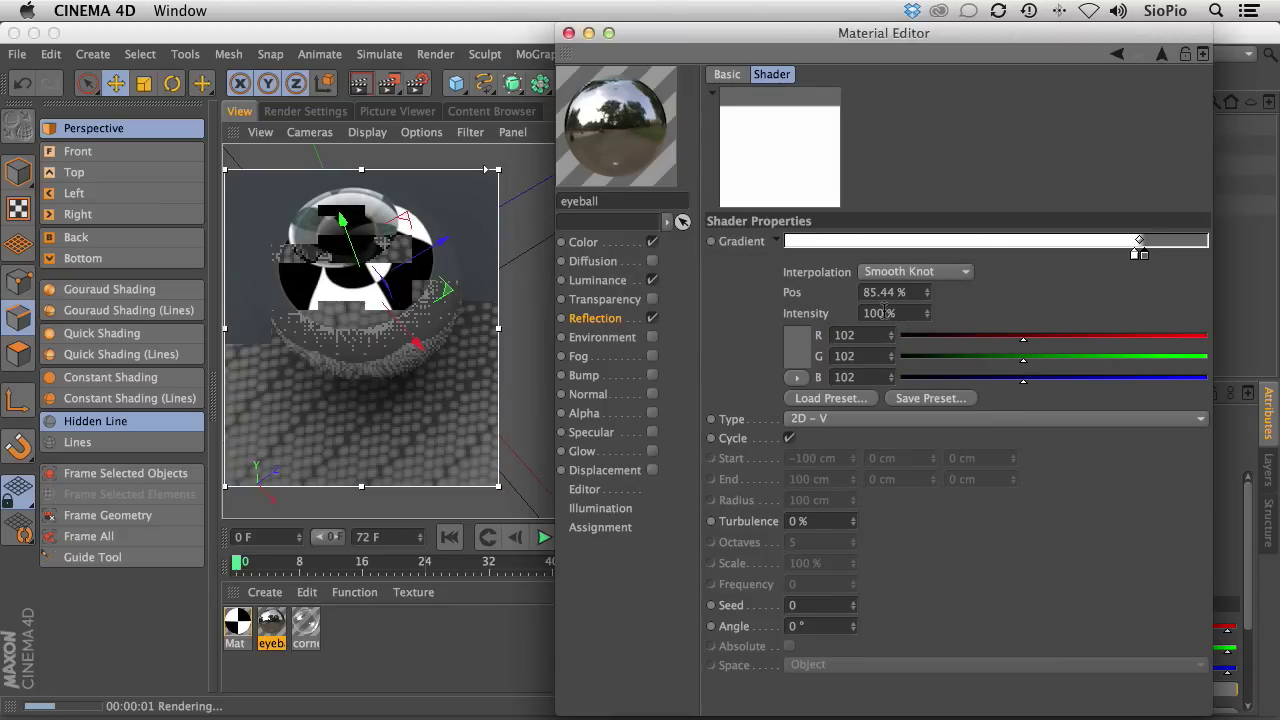
double_click(912, 289)
type("83.5")
key("Return")
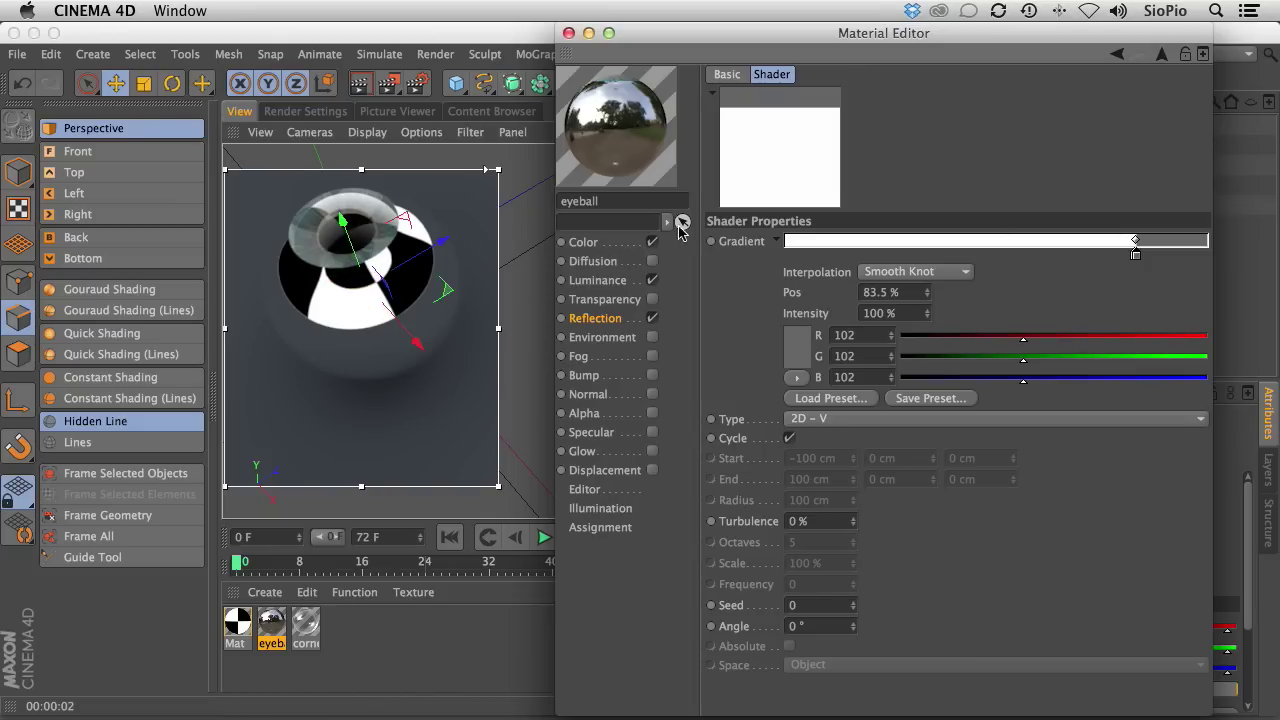
Place the Gradient below the Fresnel in the reflection's Layer shader and set its blend mode to Layer Mask.
left_click(1150, 68)
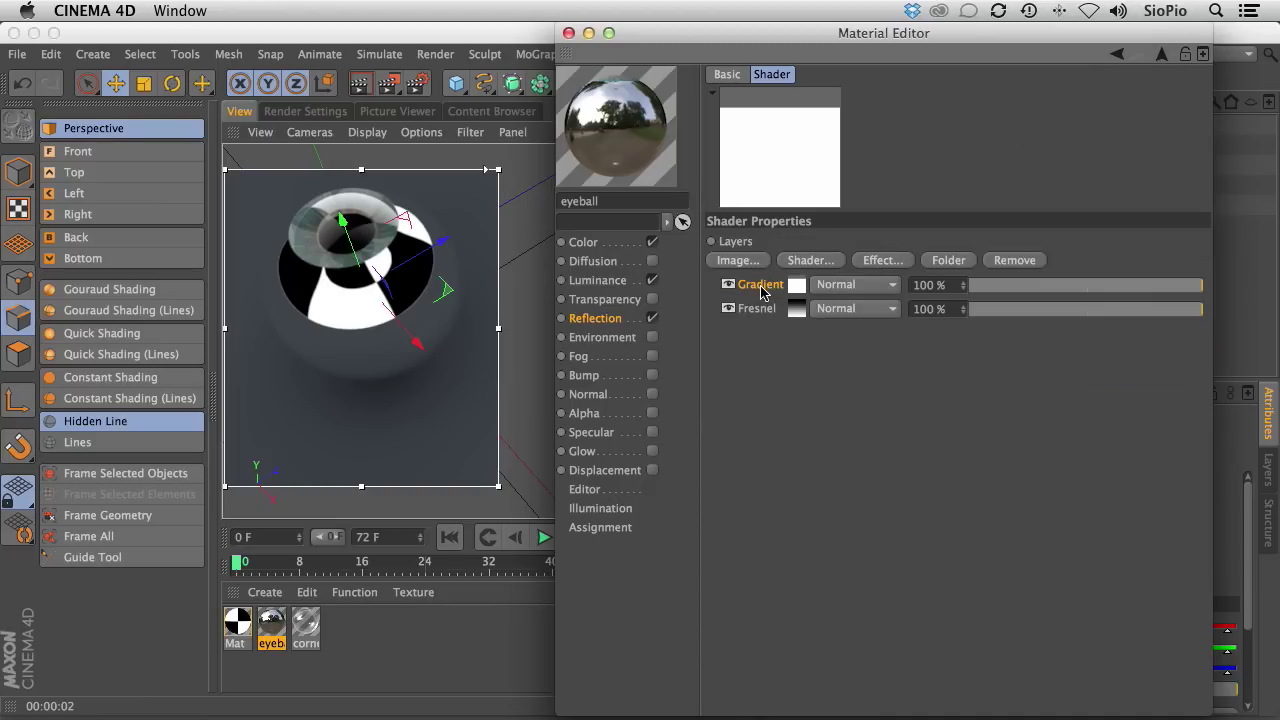
left_click_drag(760, 289, 762, 310)
left_click(829, 309)
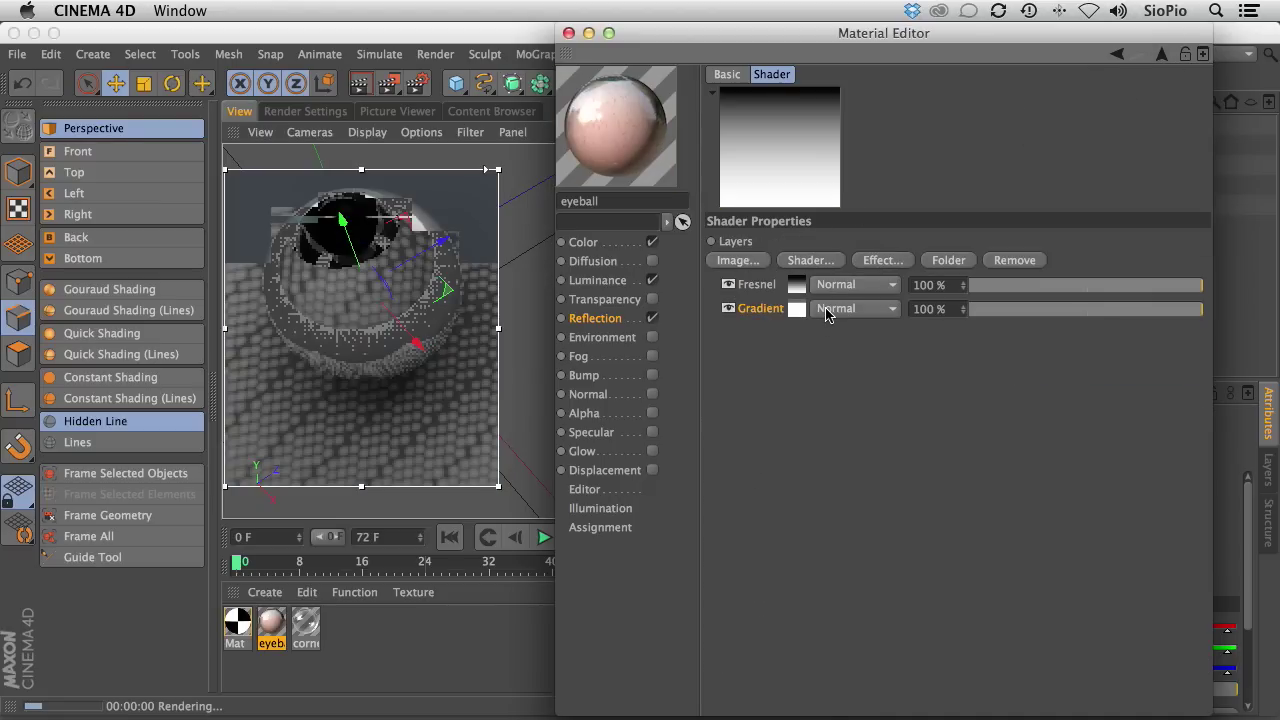
left_click(857, 703)
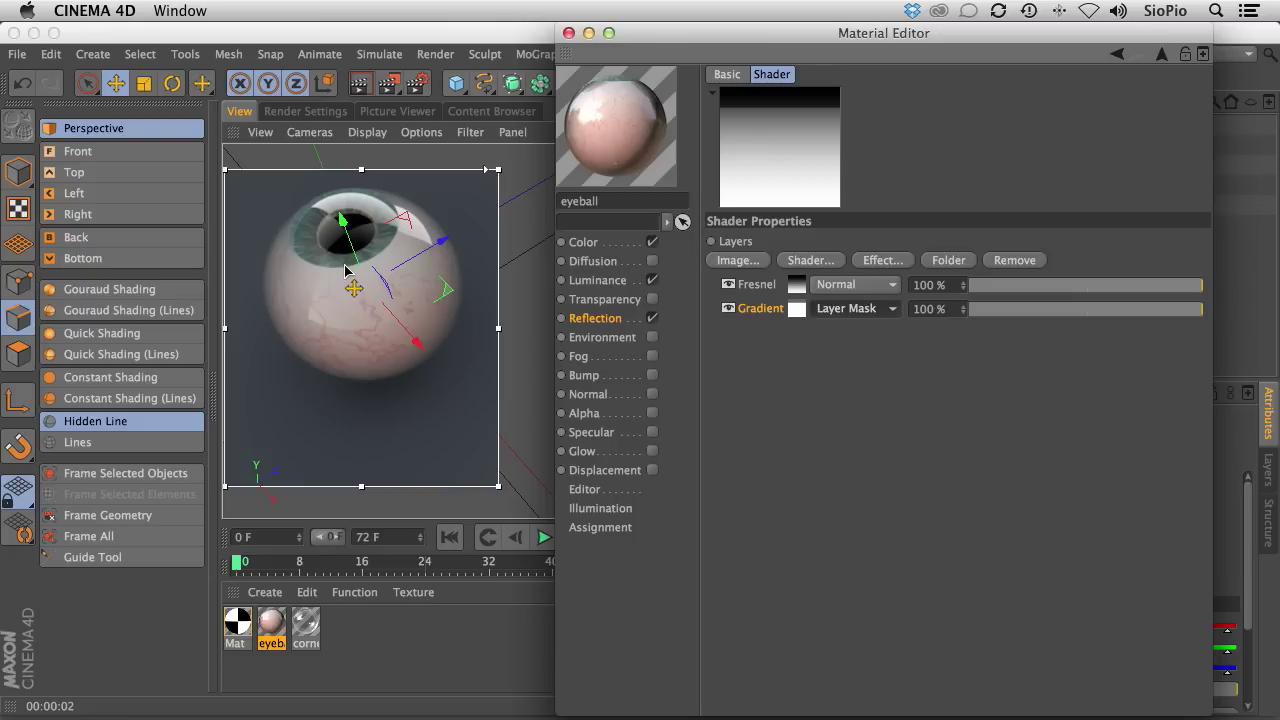
Compare with the cornea material's reflection settings and set the eyeball material's reflection Mix Strength to 95%.
left_click_drag(344, 270, 478, 190, "alt")
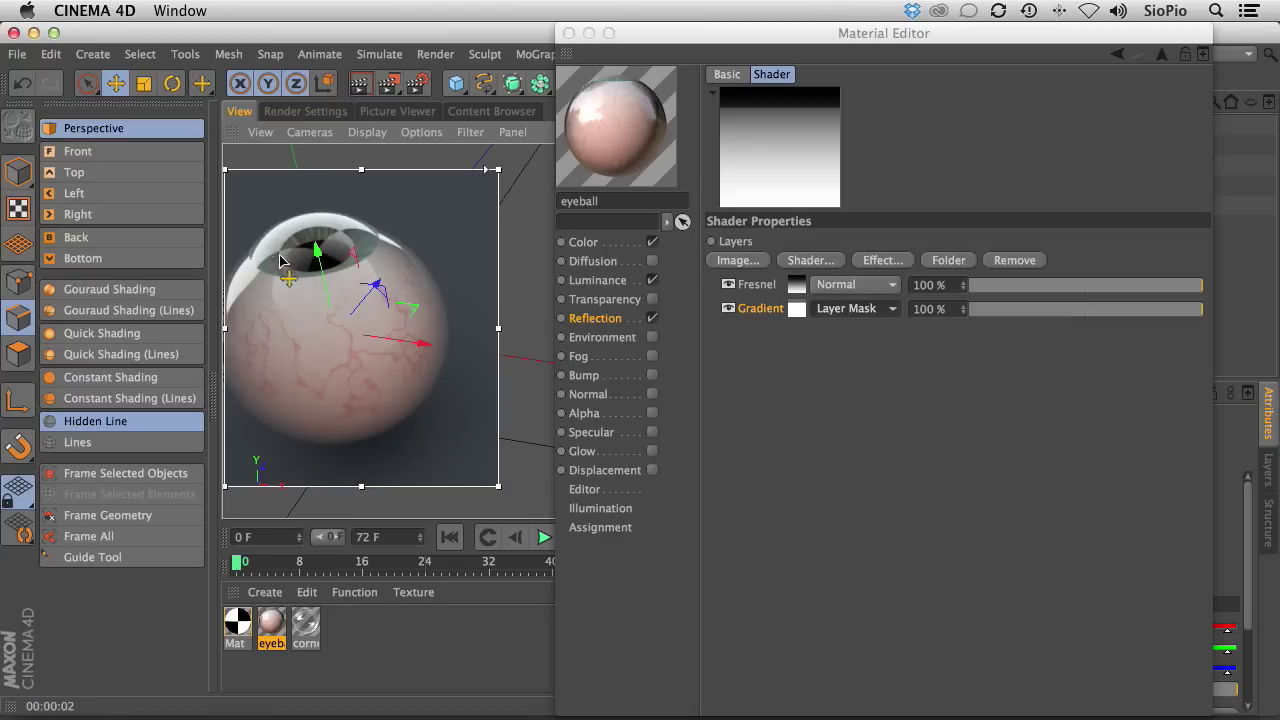
left_click(306, 622)
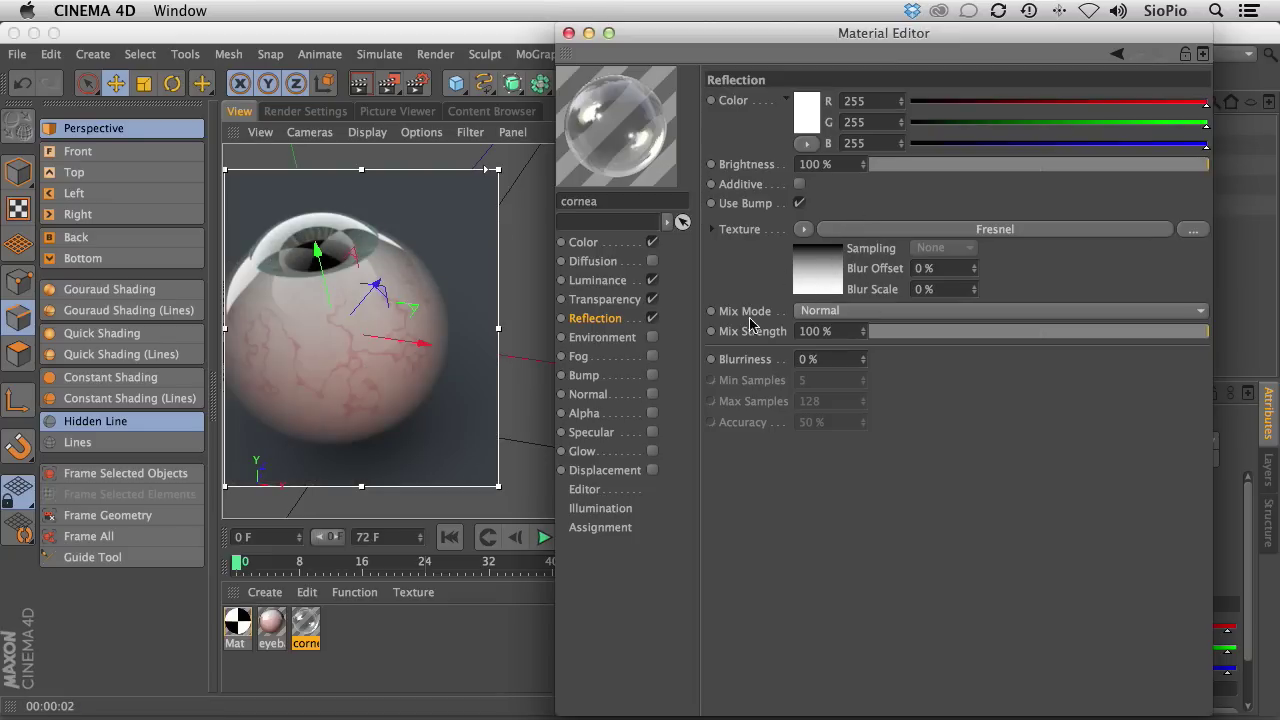
left_click(275, 622)
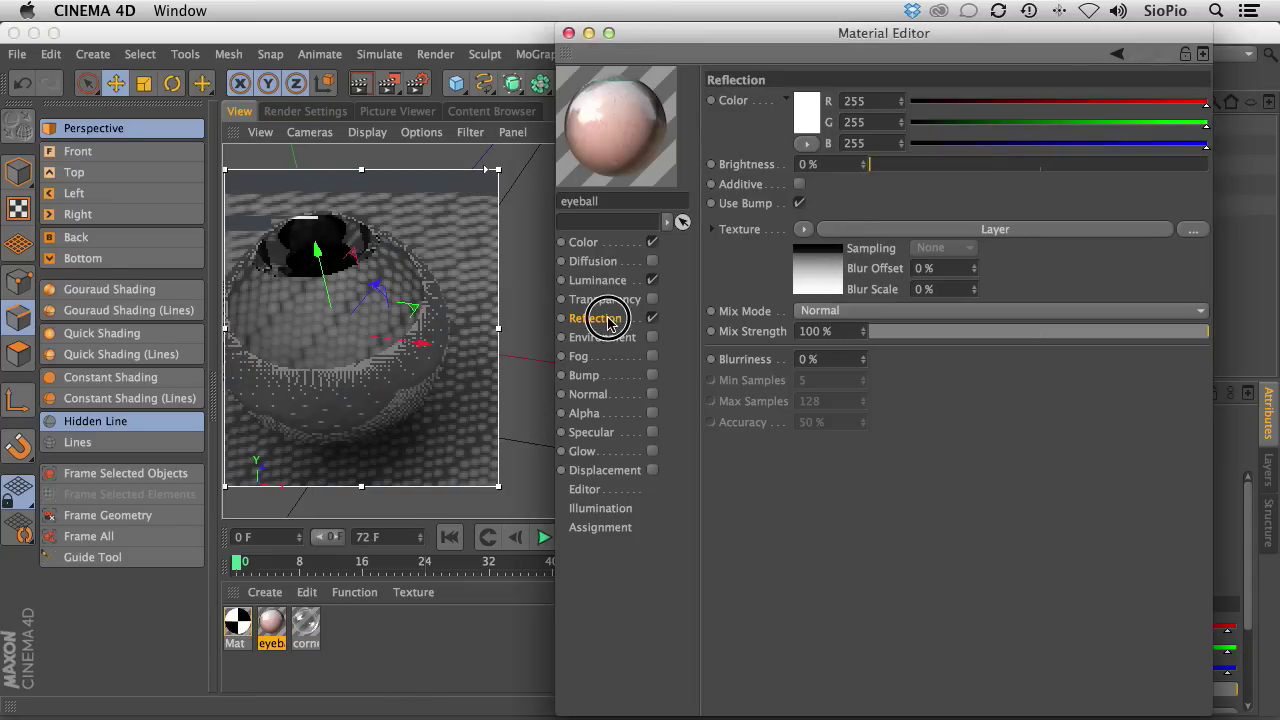
left_click_drag(1190, 331, 1197, 338)
left_click_drag(1197, 335, 1191, 333)
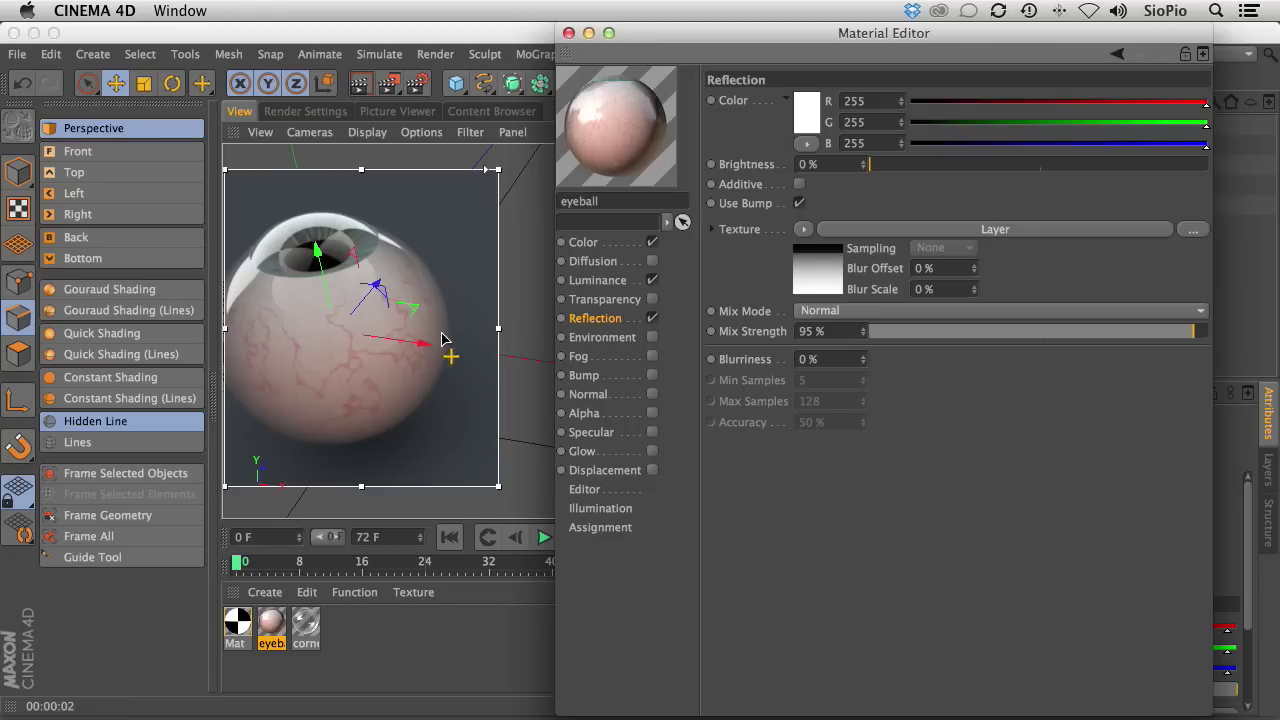
Turn off the interactive render region and close the Material Editor.
middle_click_drag(471, 308, 497, 294, "alt")
mouse_move(473, 284)
right_mouse_down("alt")
mouse_move(415, 325)
mouse_move(449, 277)
right_mouse_up("alt")
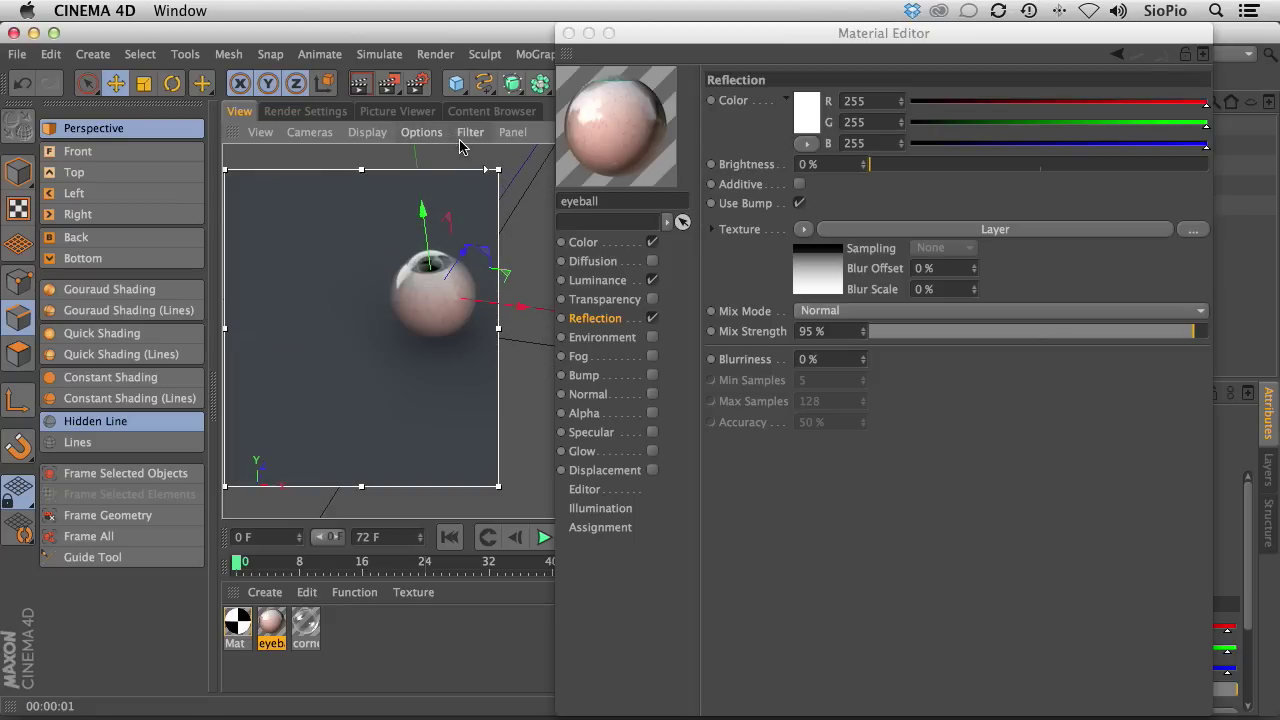
left_click(388, 83)
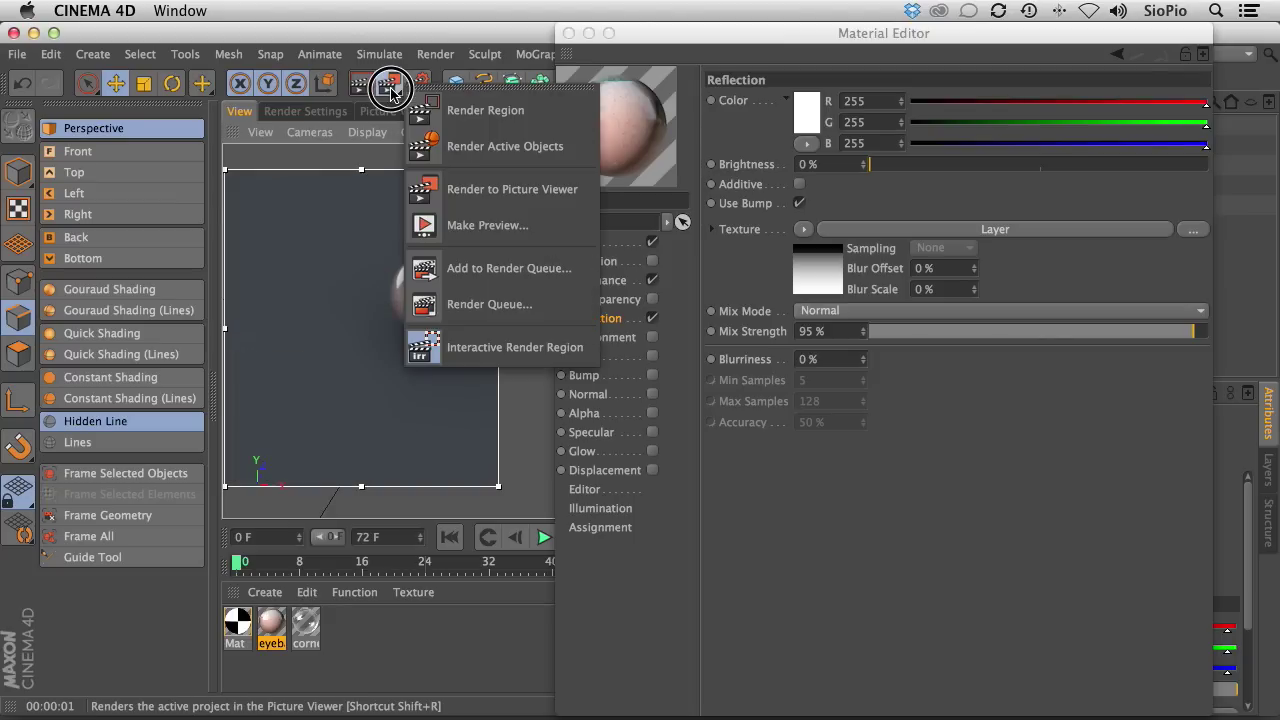
left_click(457, 340)
left_click(567, 34)
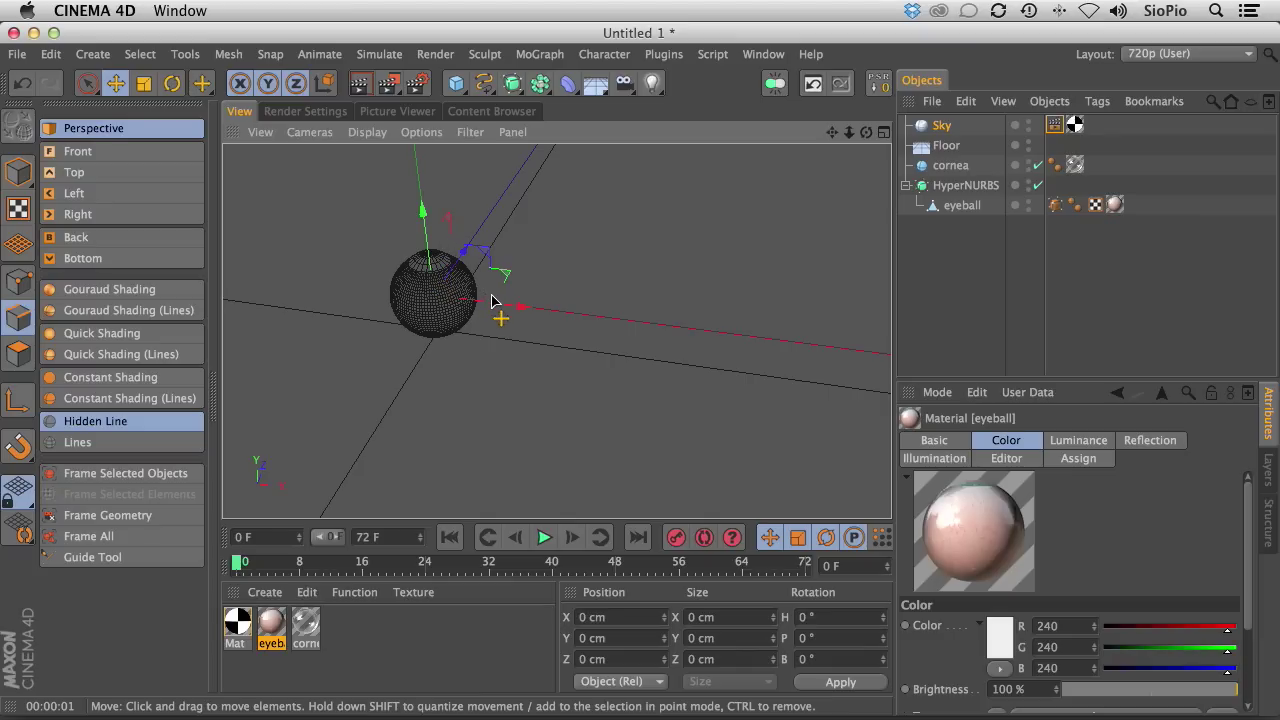
Add an area light to the scene and set its outer radius to 5 cm.
right_click_drag(494, 293, 184, 347, "alt")
left_click_drag(652, 83, 857, 147)
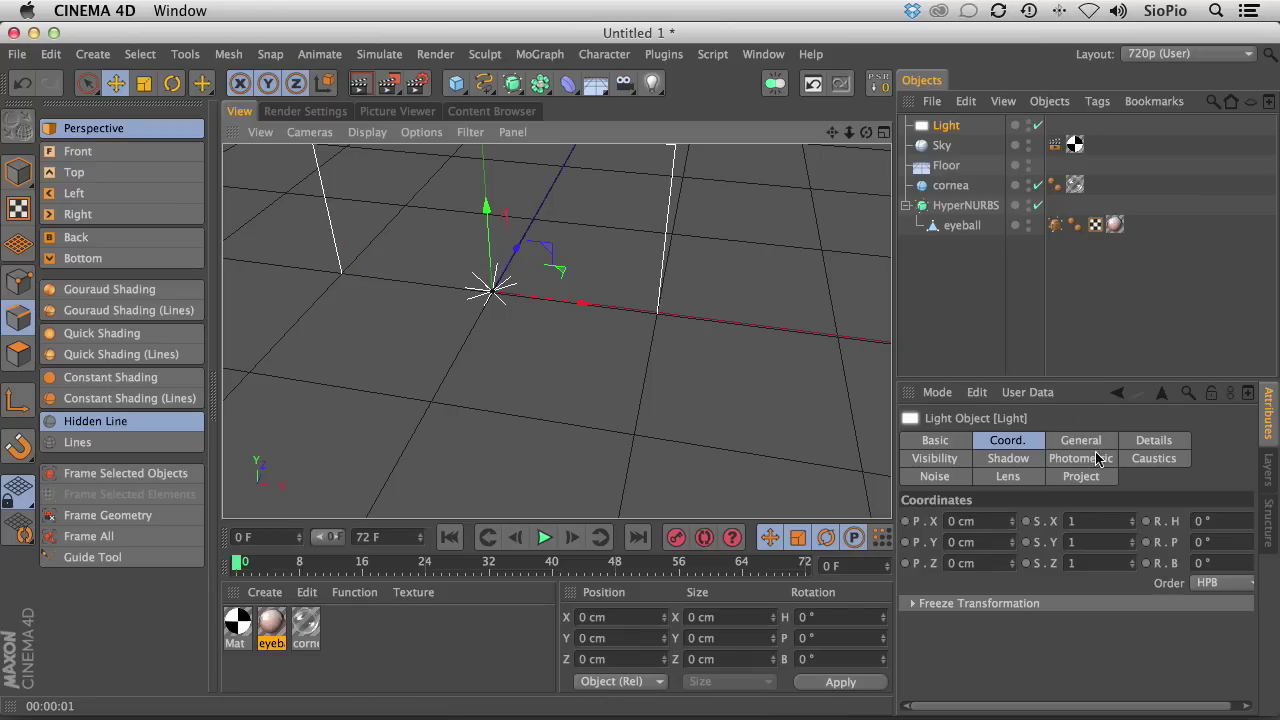
left_click(1150, 440)
left_click(1046, 540)
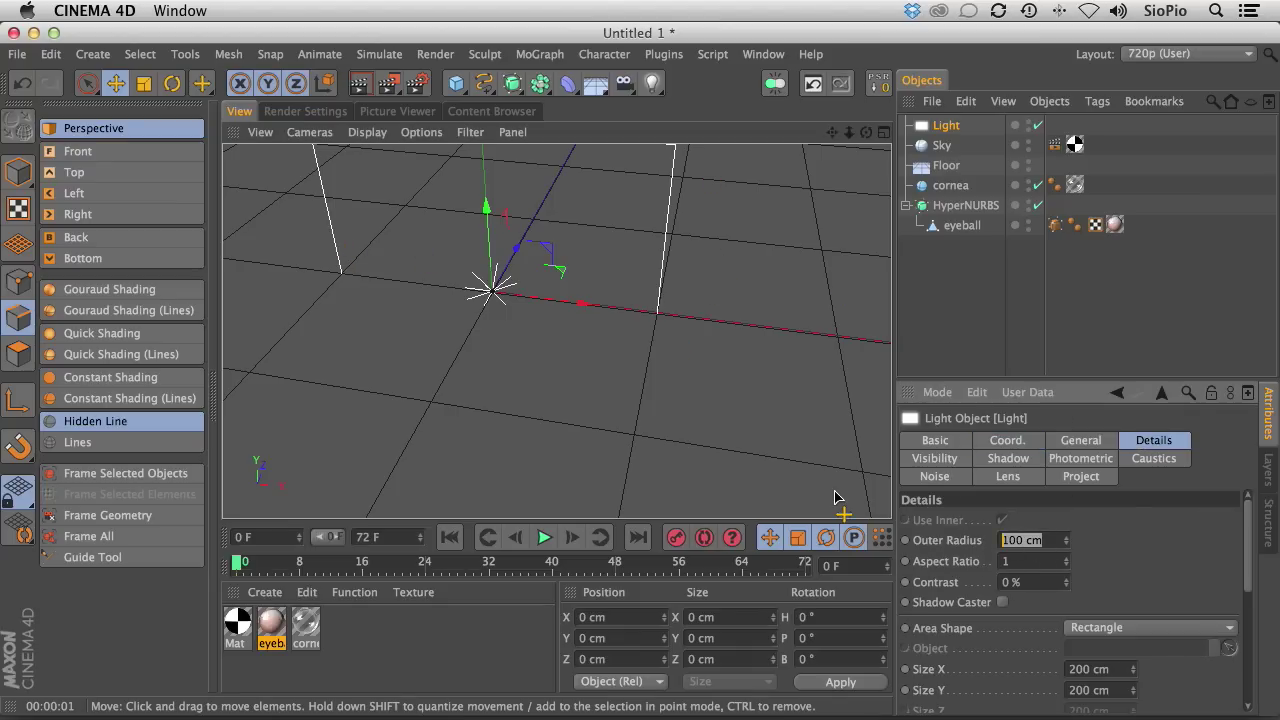
type("5")
key("Return")
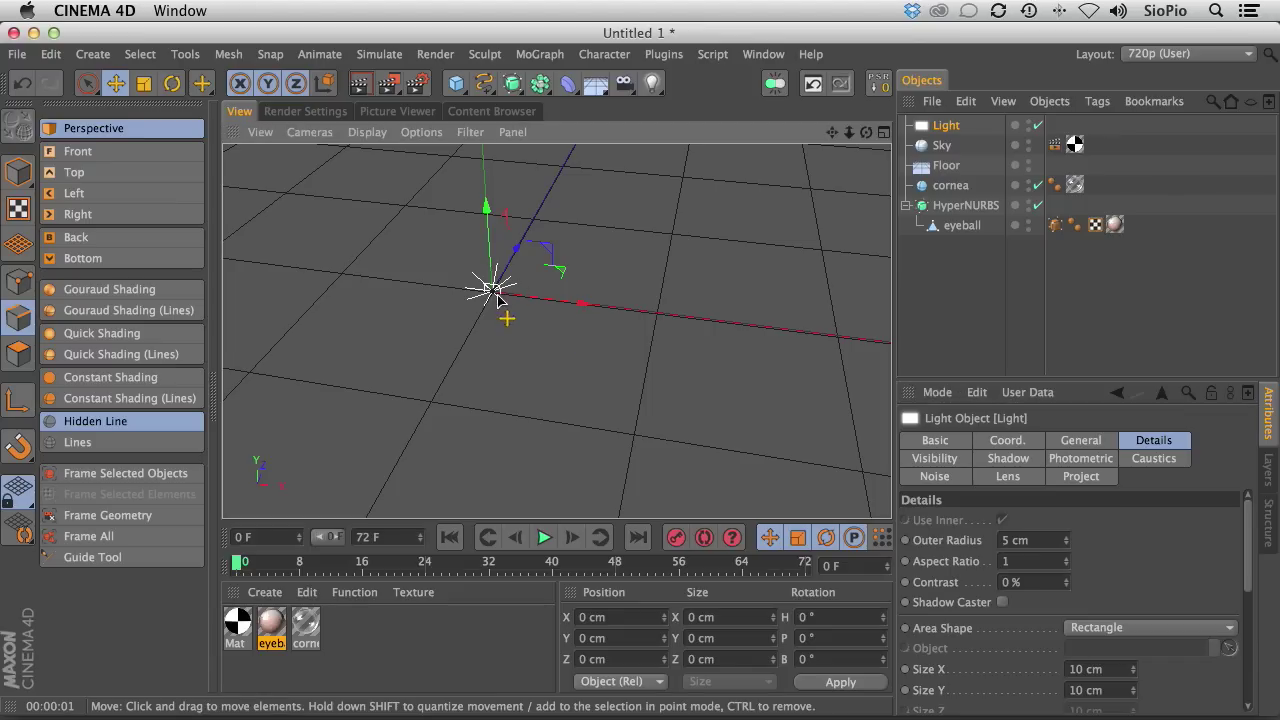
Position the area light at 20 cm in Y and 20 cm in Z.
left_click_drag(510, 292, 743, 200, "alt")
left_click(1007, 441)
left_click(975, 542)
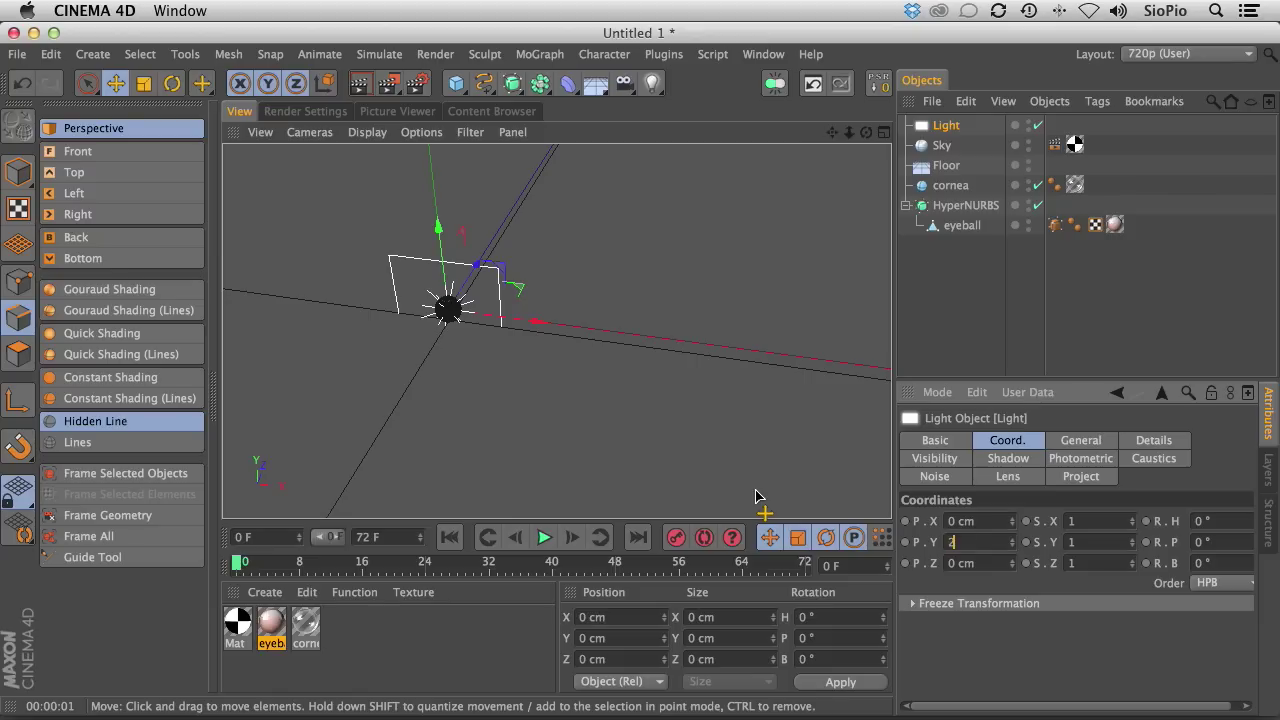
type("20")
key("Tab")
key("Return")
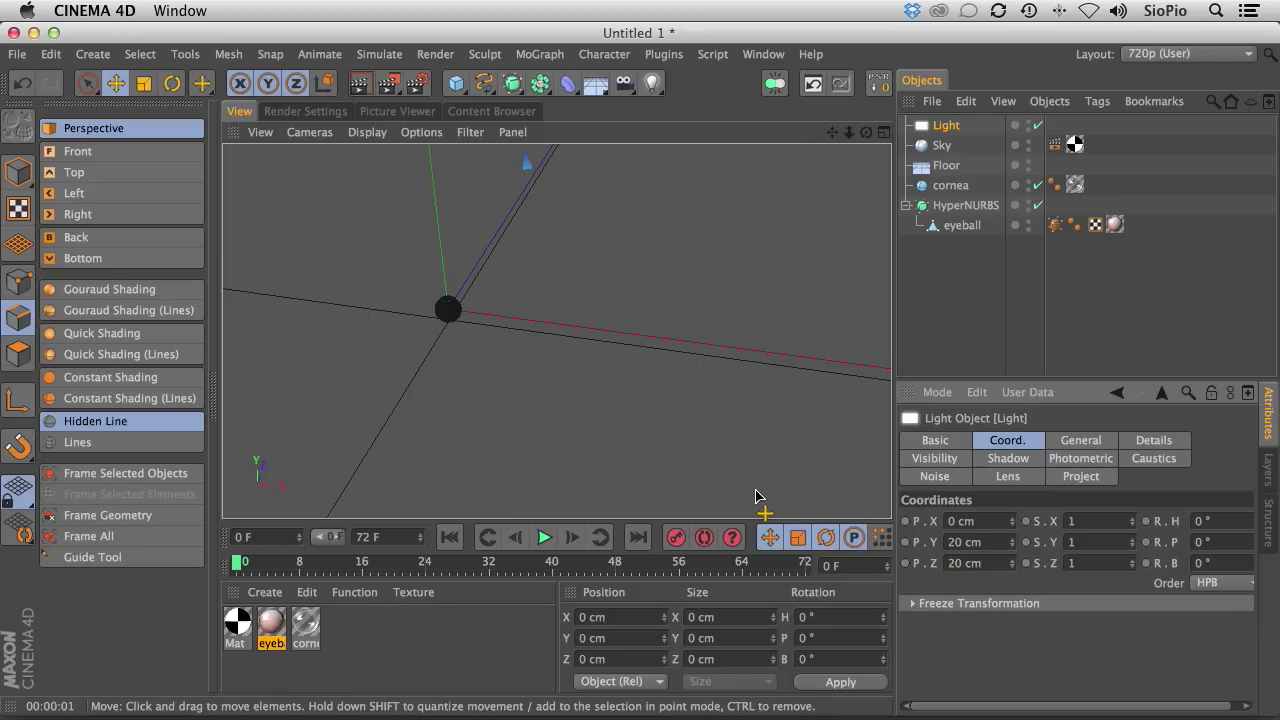
Set the area light's pitch rotation to -120° so it points down at the eyeball.
left_click_drag(450, 312, 362, 198, "alt")
left_click_drag(490, 245, 490, 265, "alt")
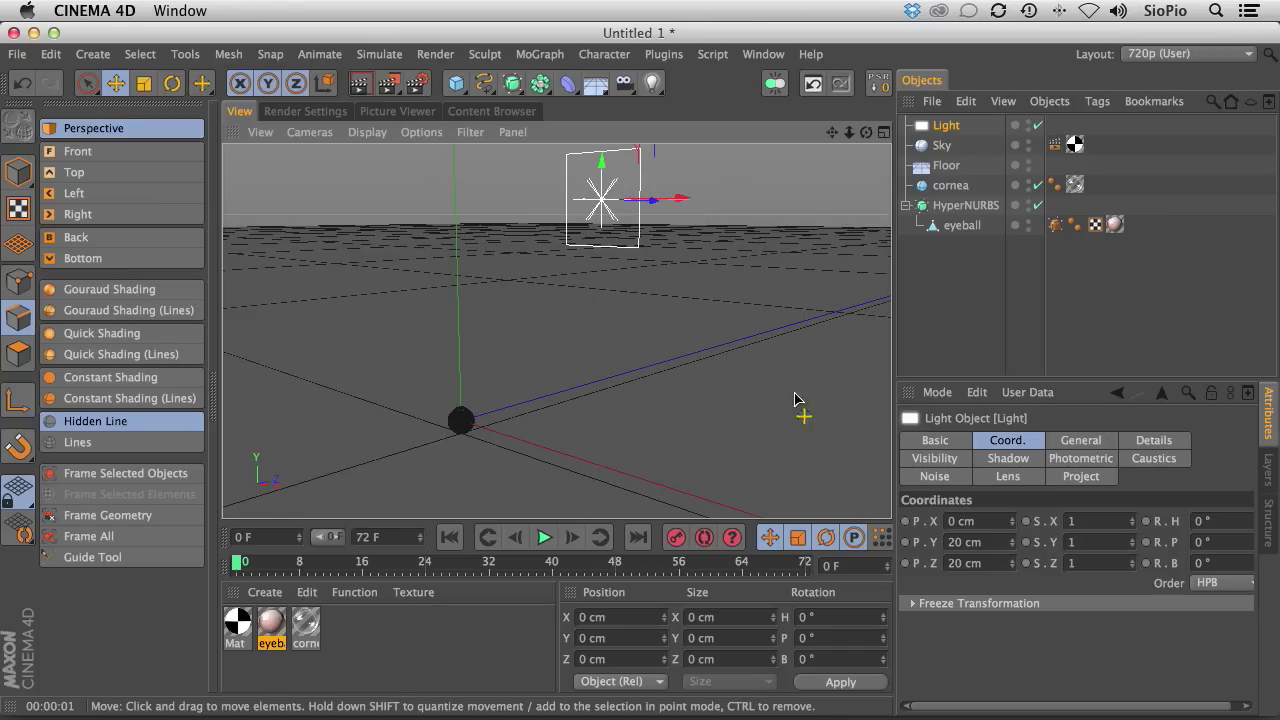
left_click(1229, 546)
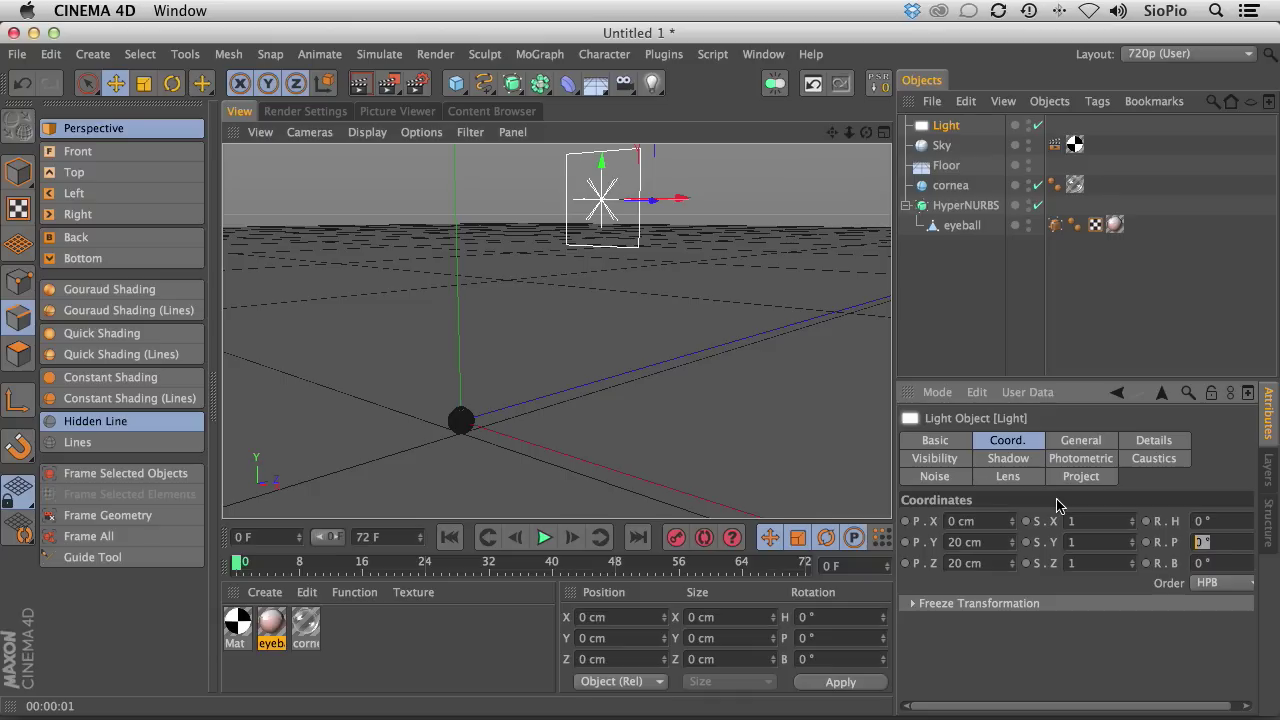
key("Return")
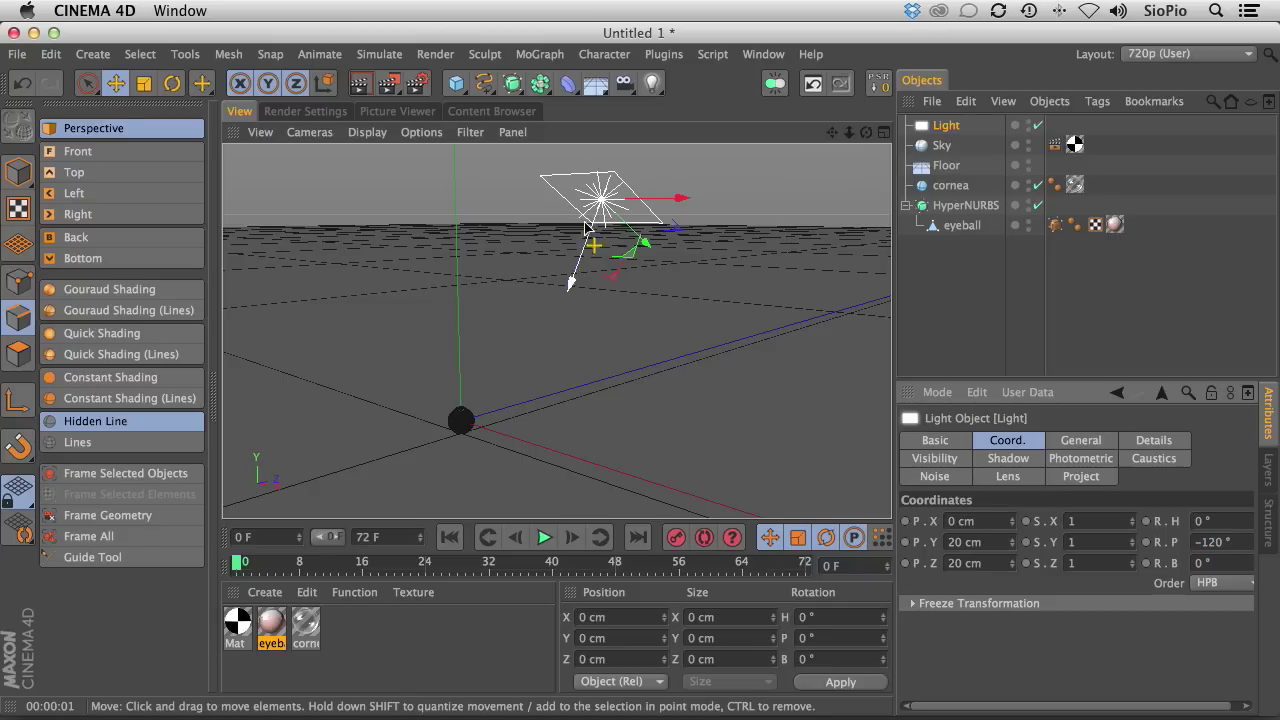
Set the light's shadow type to Area and render the view to check the lighting.
left_click(1062, 444)
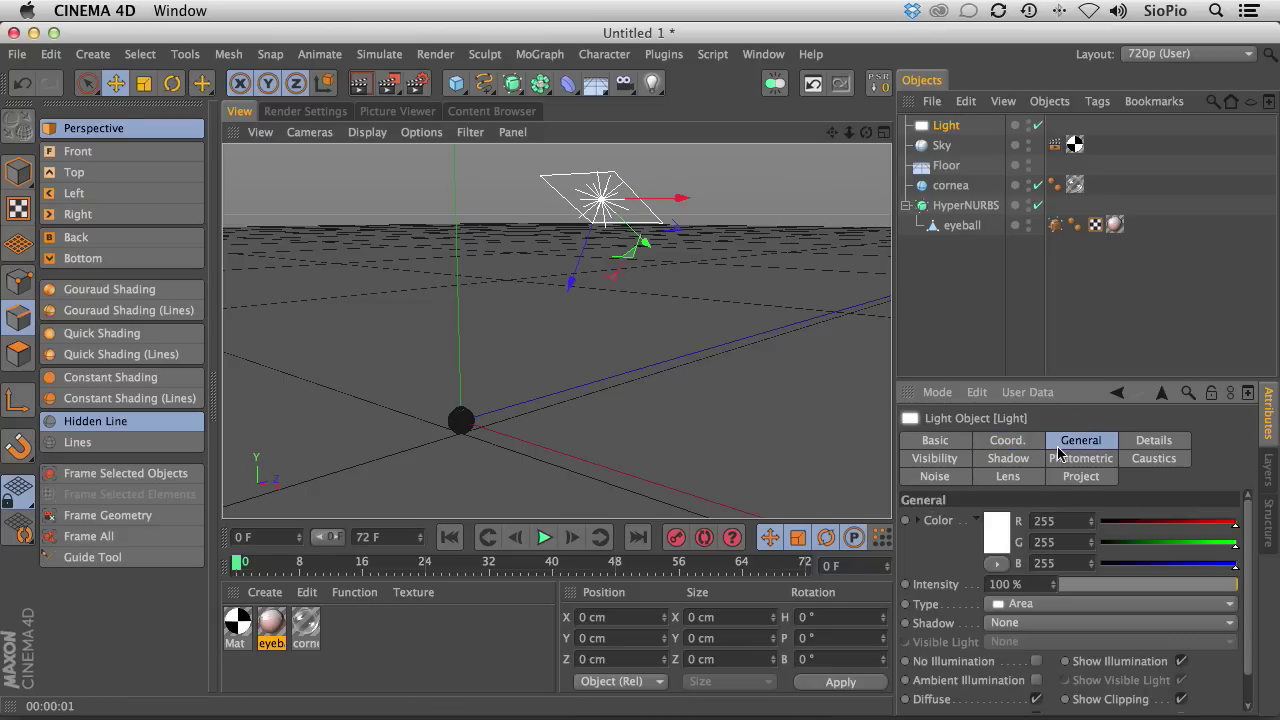
left_click(999, 623)
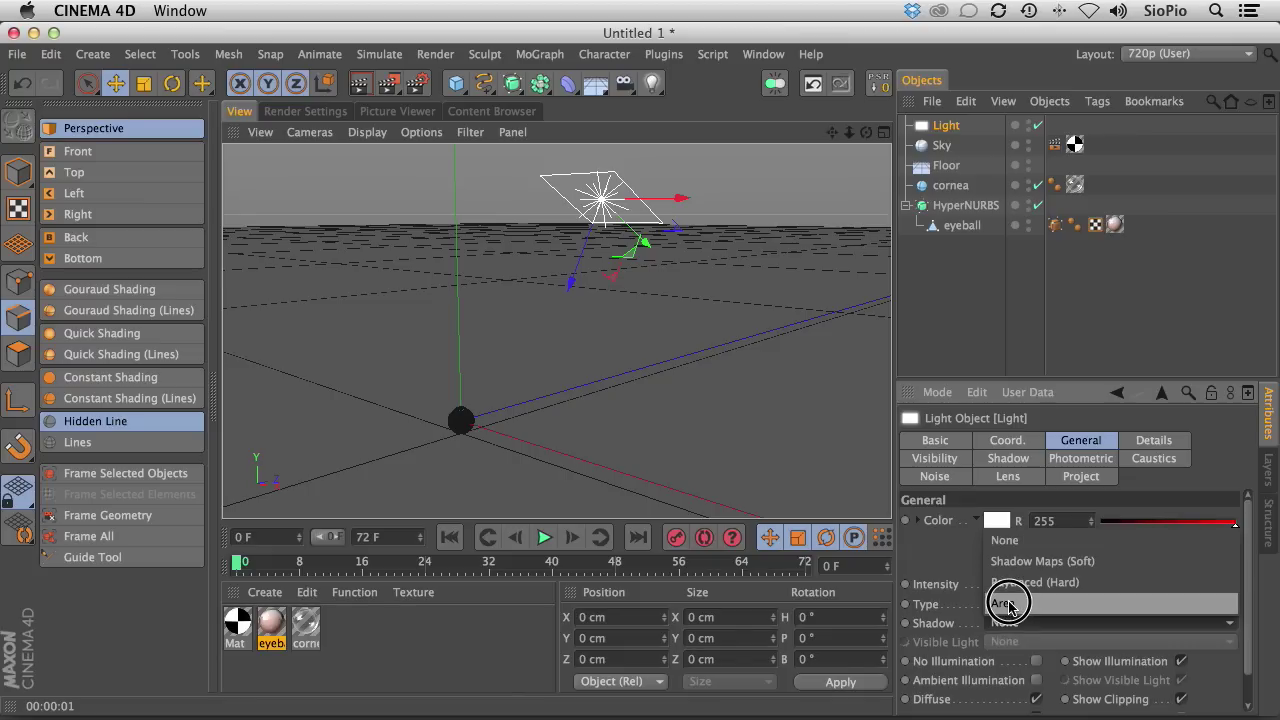
left_click(1008, 604)
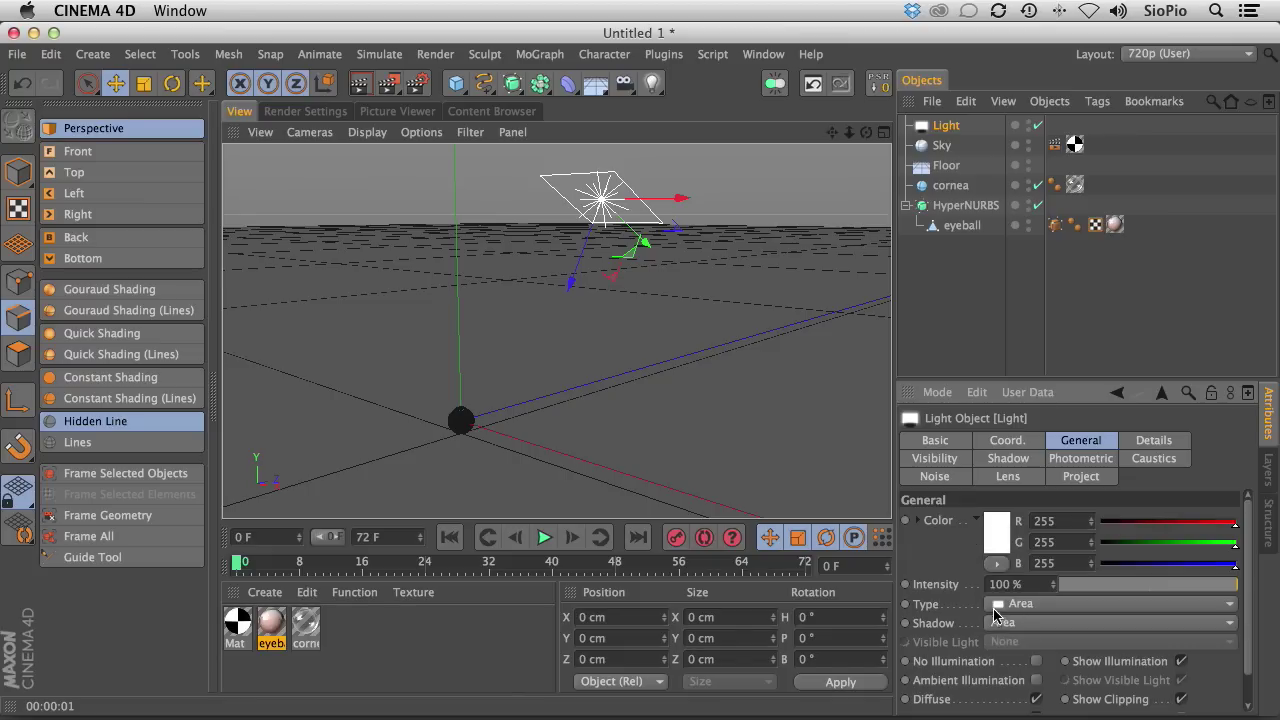
left_click(361, 88)
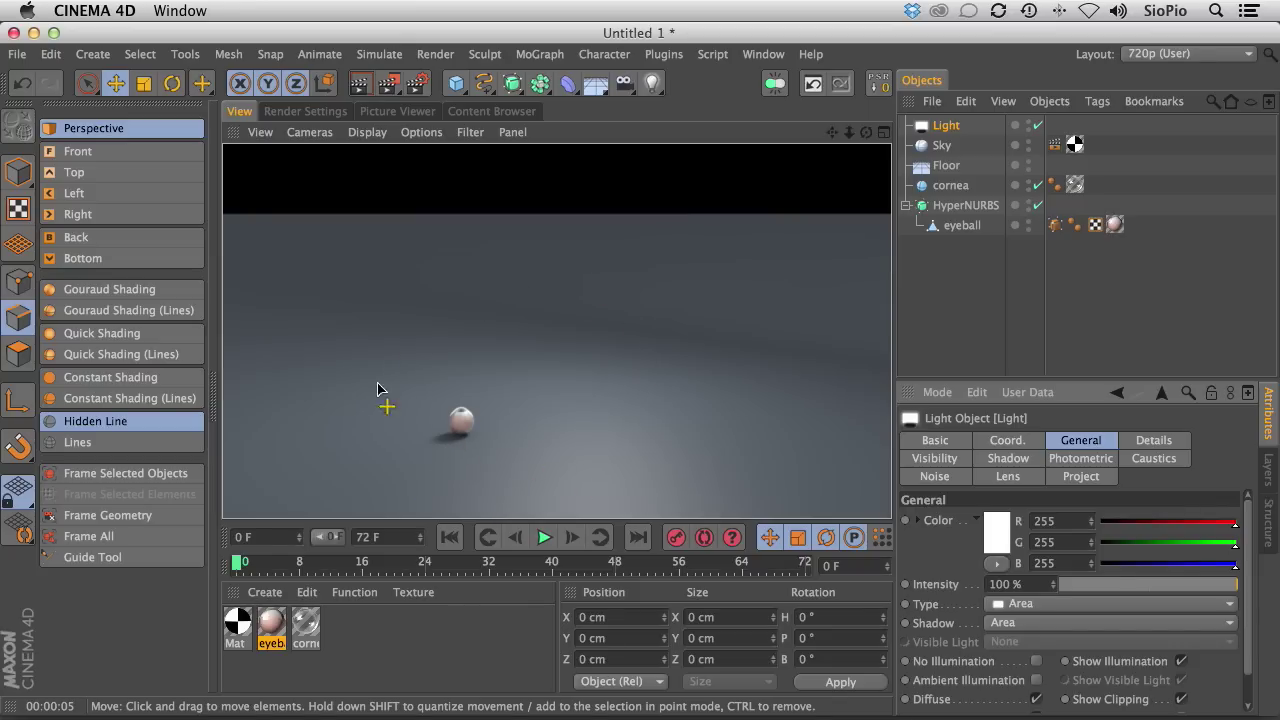
Set the light's falloff to Inverse Square (Physically Accurate) and render the view again.
scroll(1247, 680, "down", 2)
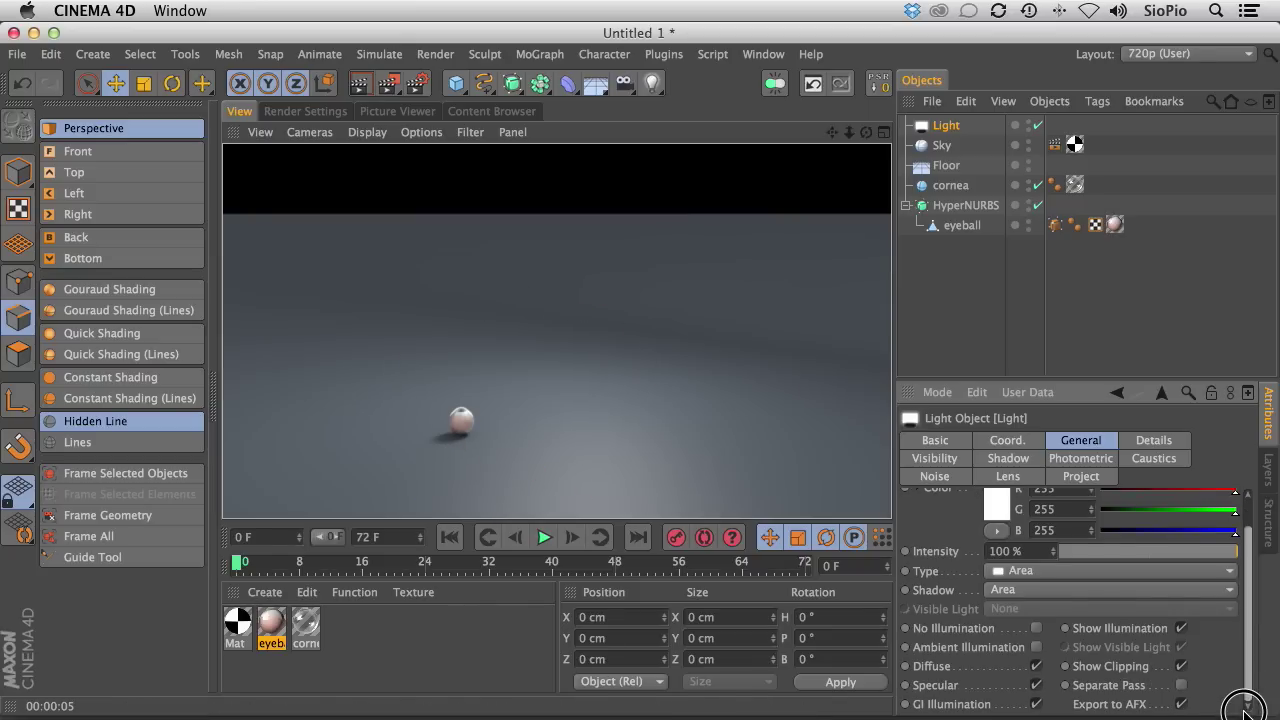
left_click(1154, 440)
scroll(1244, 625, "down", 5)
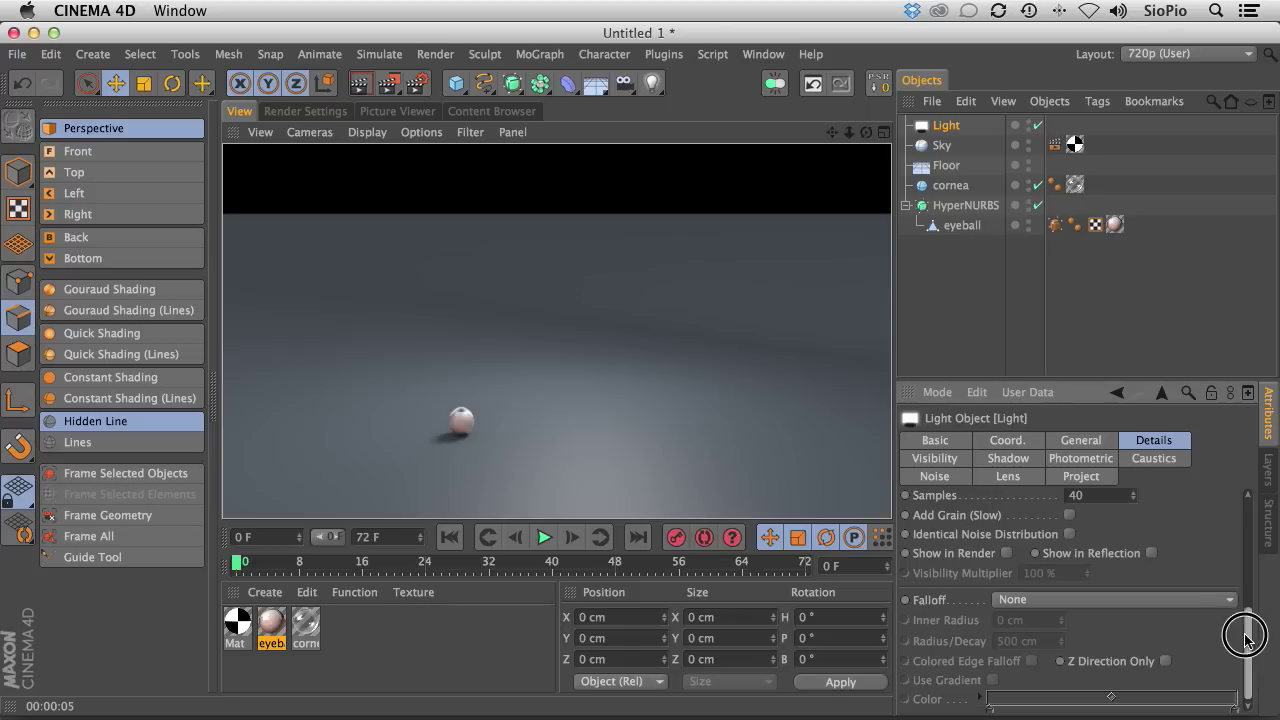
left_click(1043, 600)
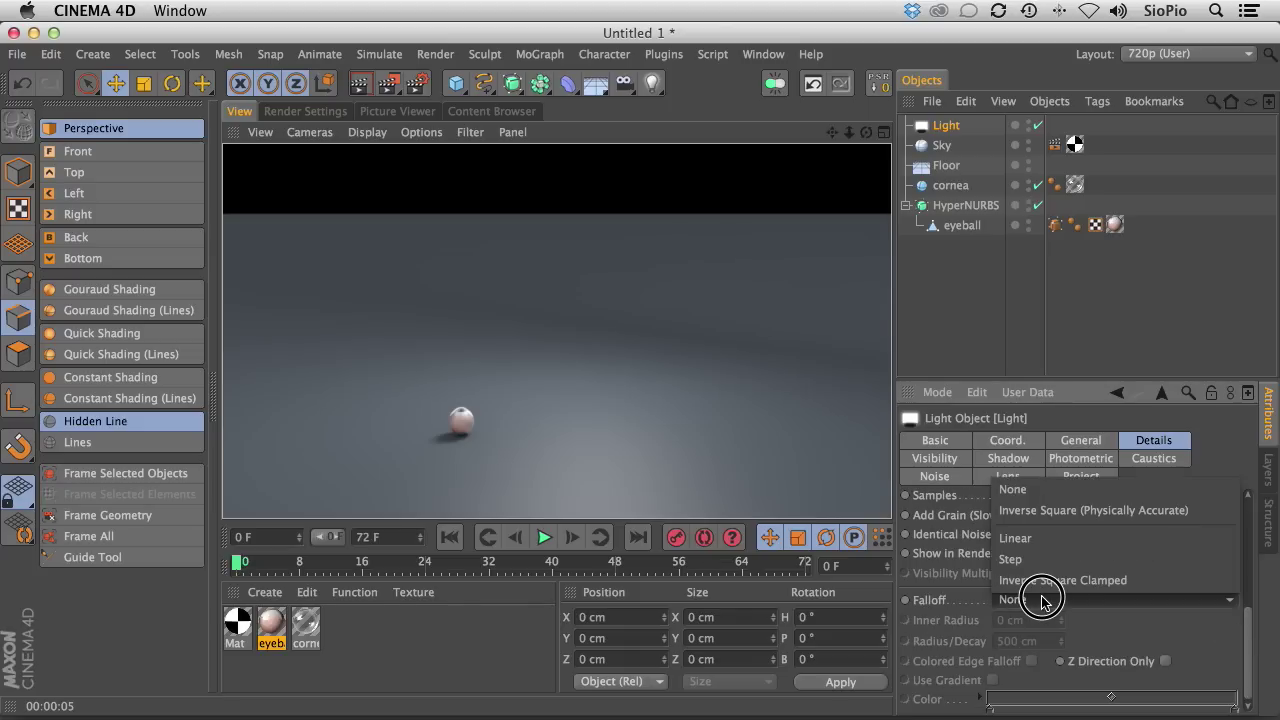
left_click(1072, 512)
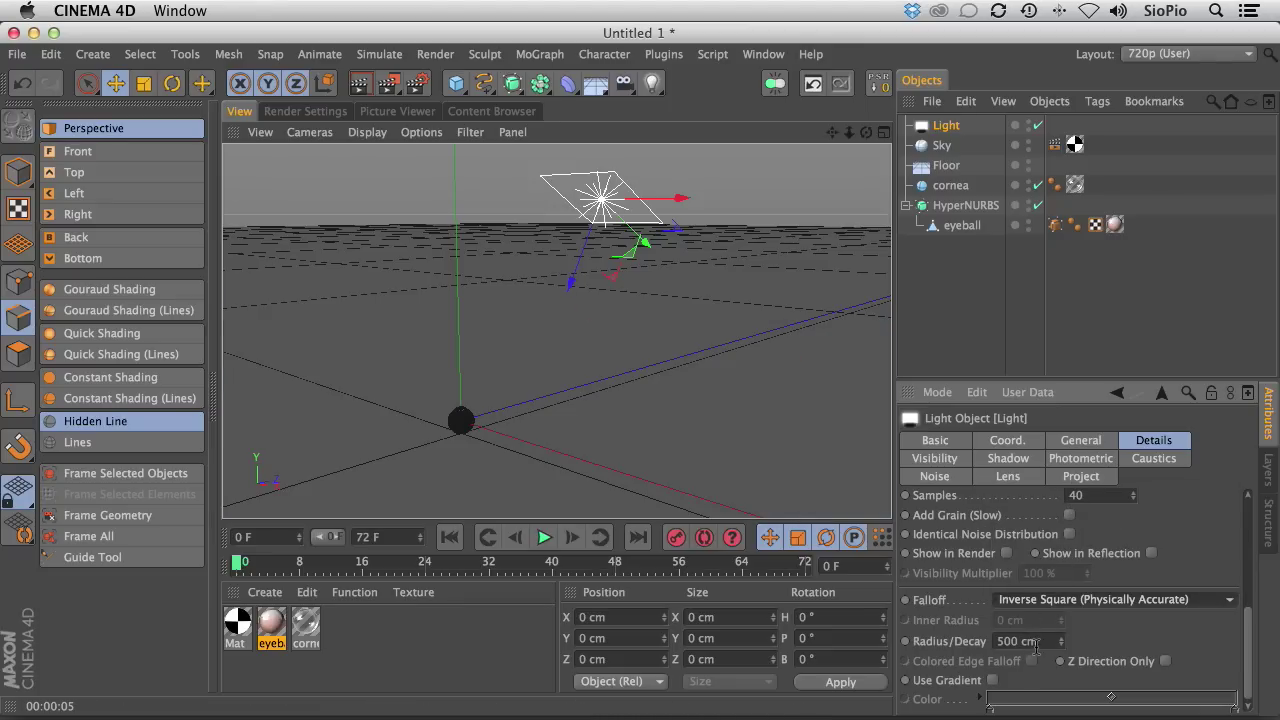
left_click(359, 83)
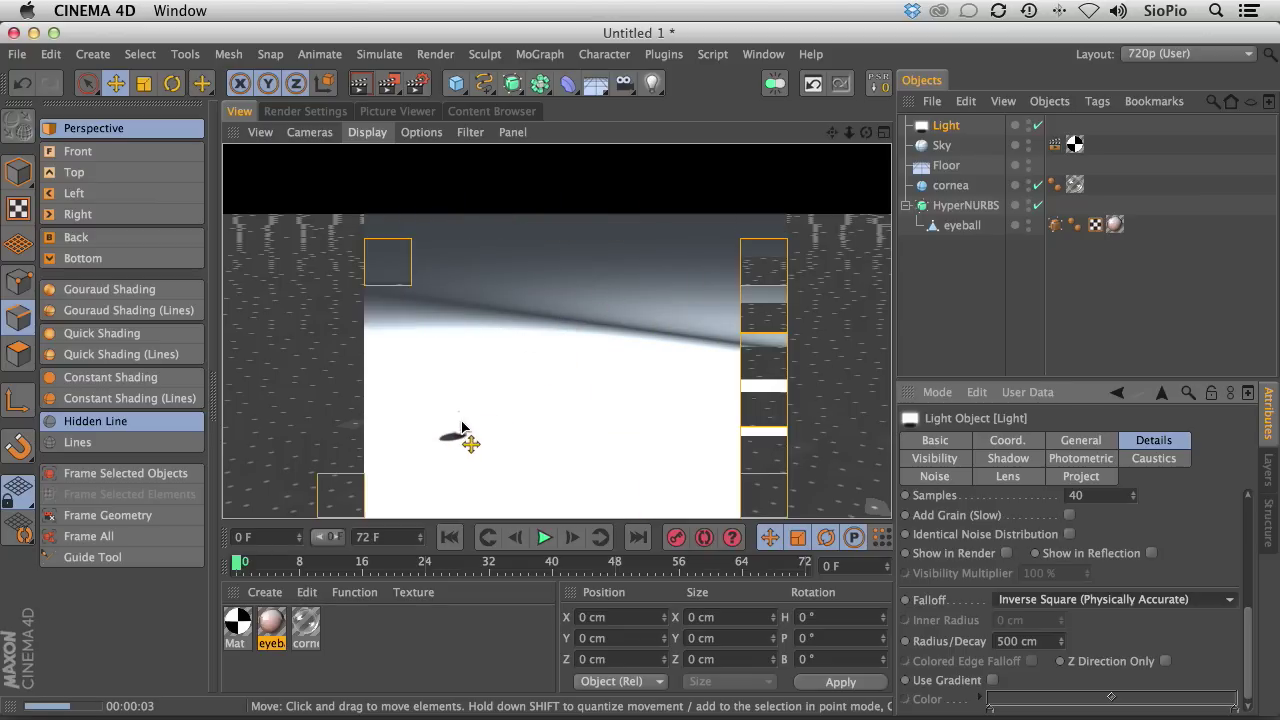
Set the area light's falloff Radius/Decay to 25 cm and render the view to check the lighting.
left_click(1028, 641)
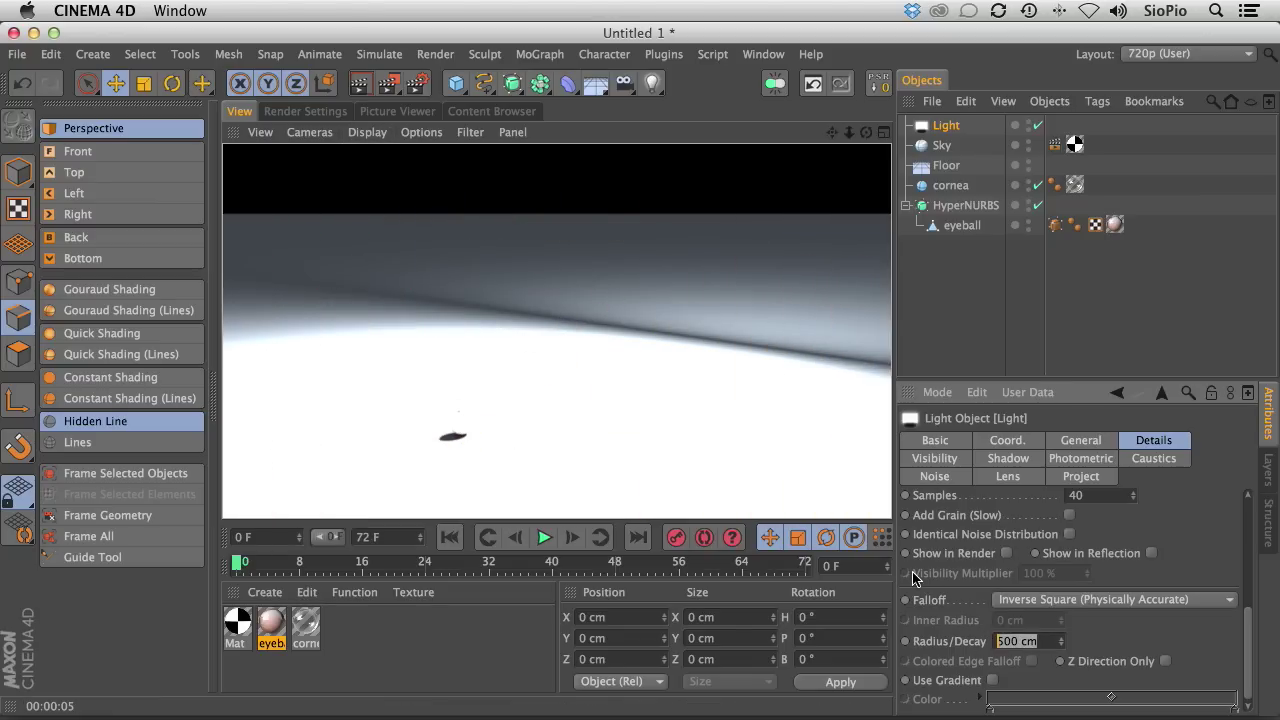
type("25")
key("Return")
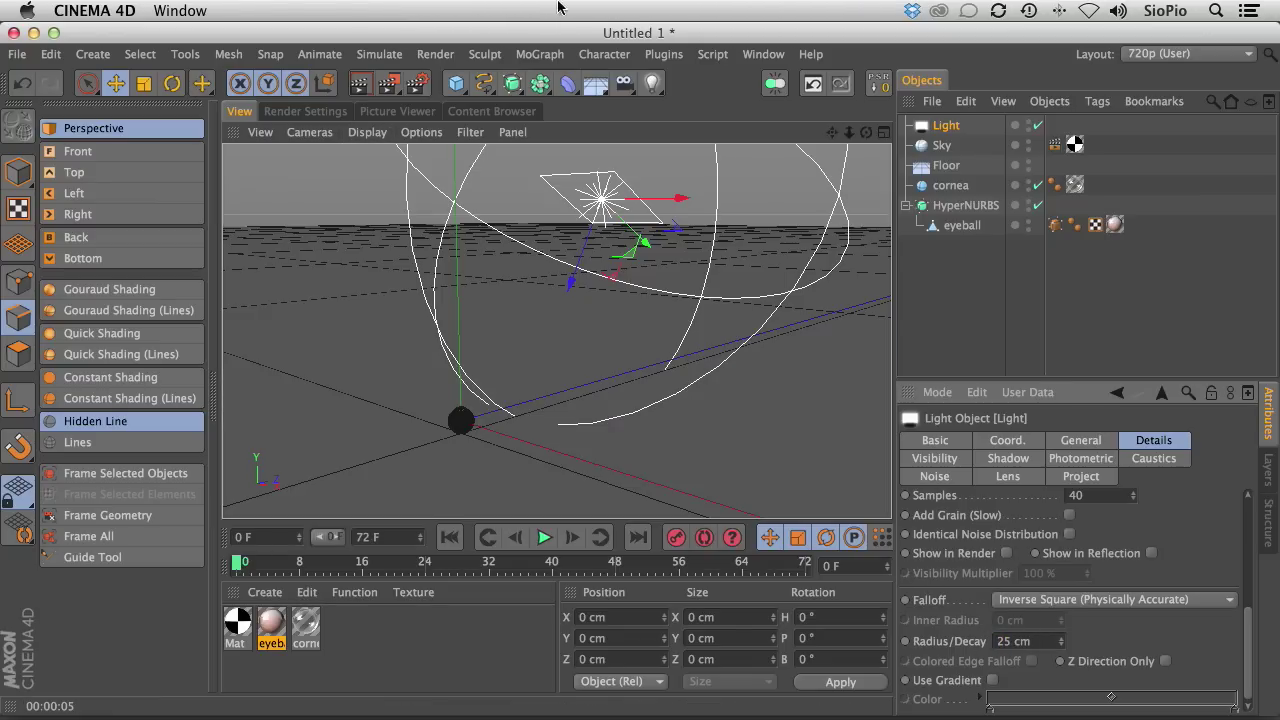
left_click(360, 83)
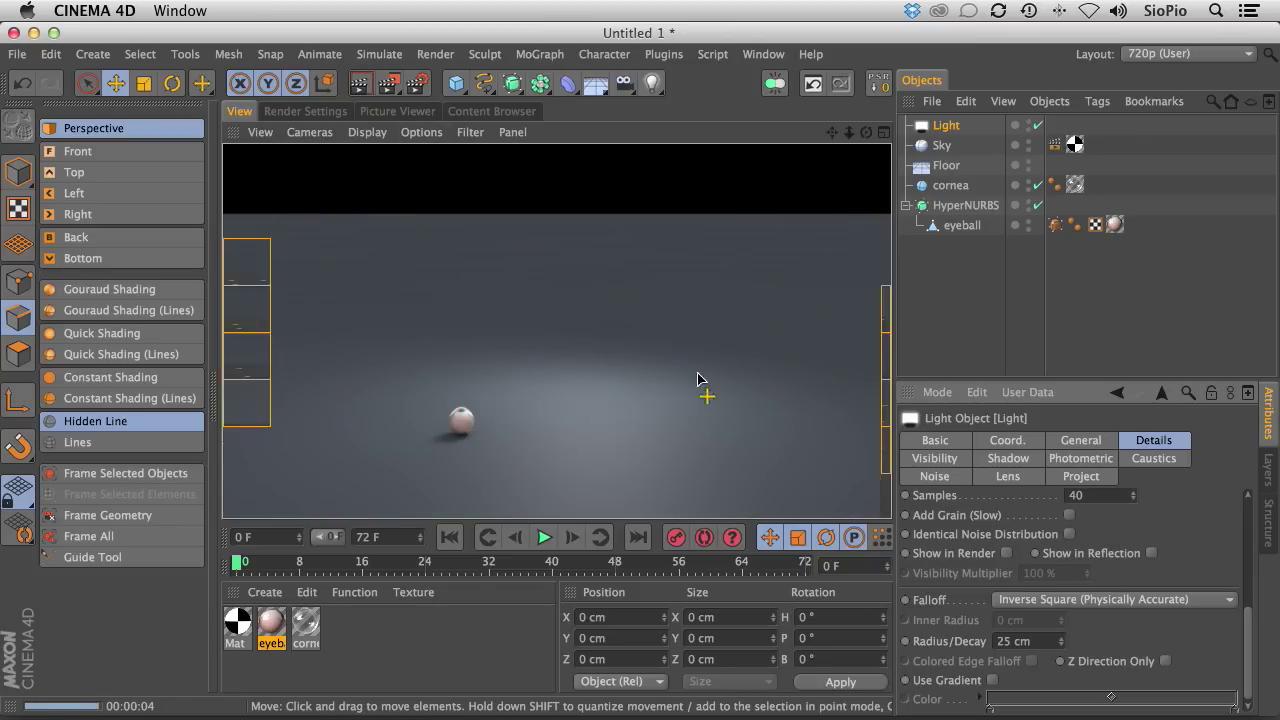
Enable Surface Caustics on the light and add the Caustics effect to the render settings.
left_click(1150, 460)
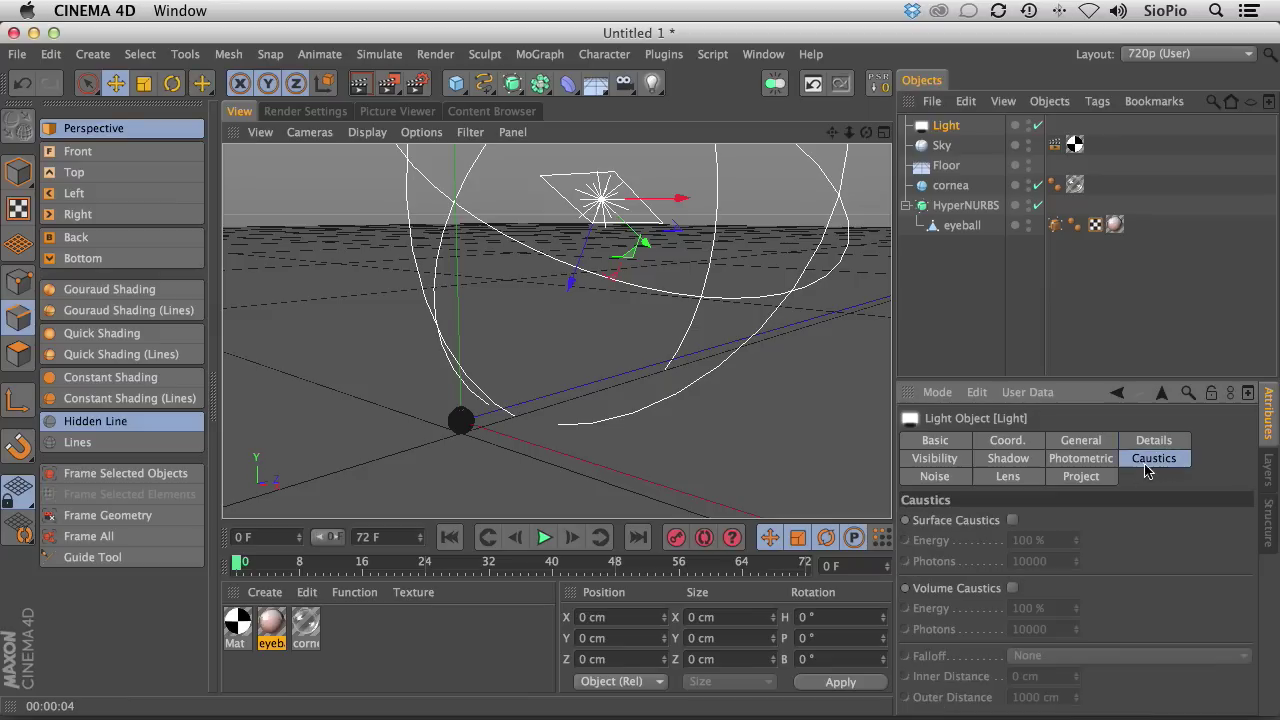
left_click(1012, 521)
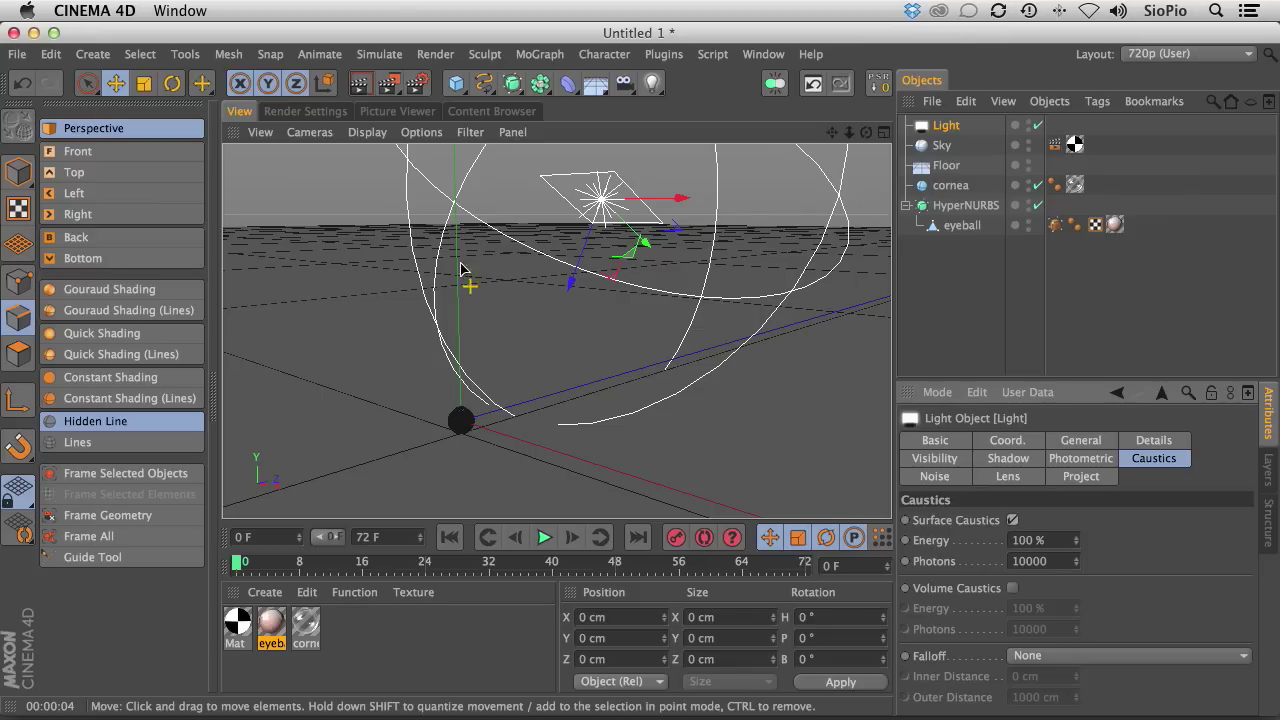
left_click(288, 114)
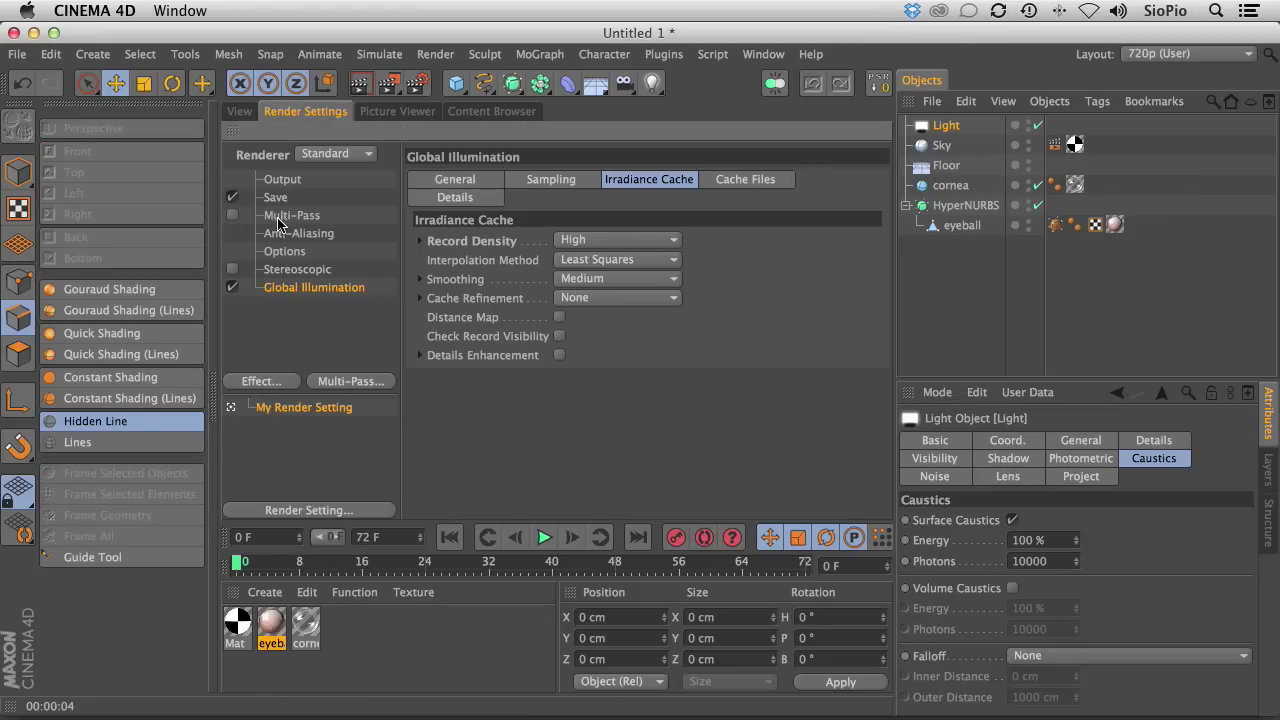
left_click(263, 384)
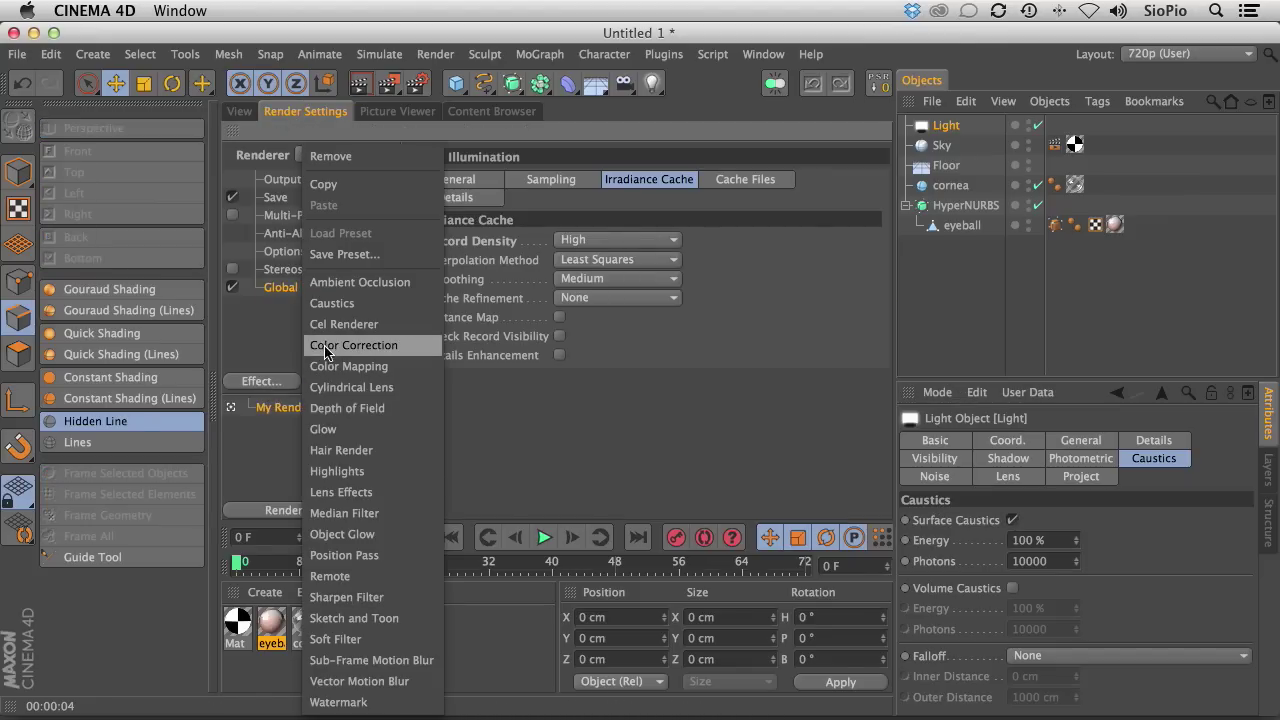
left_click(325, 303)
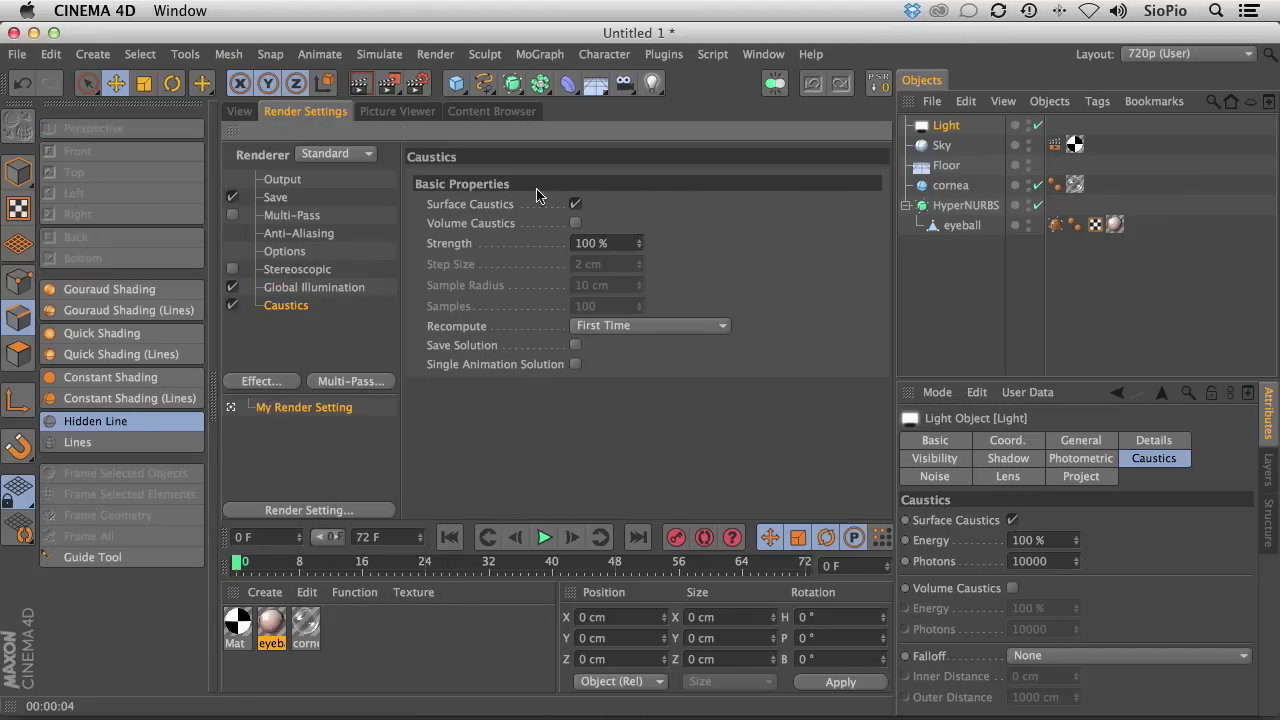
Start an interactive render region in the perspective view and resize it to a wide, low area around the eyeball.
left_click(240, 115)
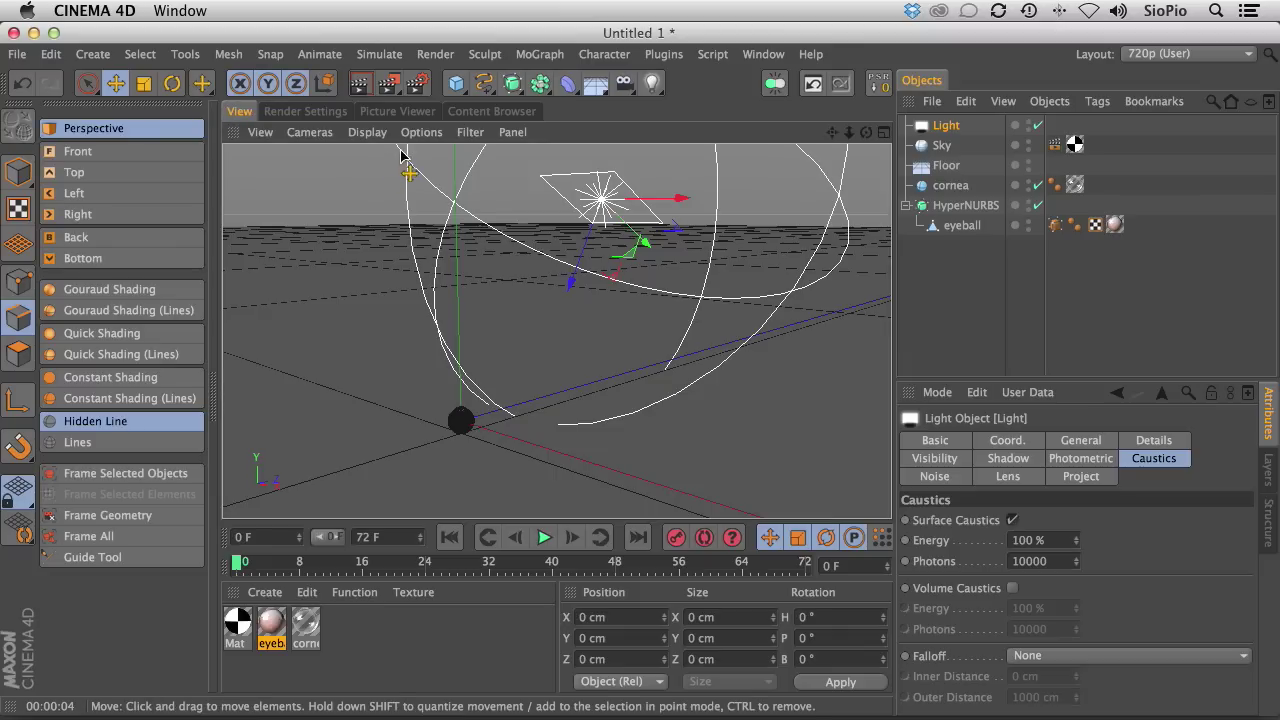
left_click_drag(388, 83, 452, 347)
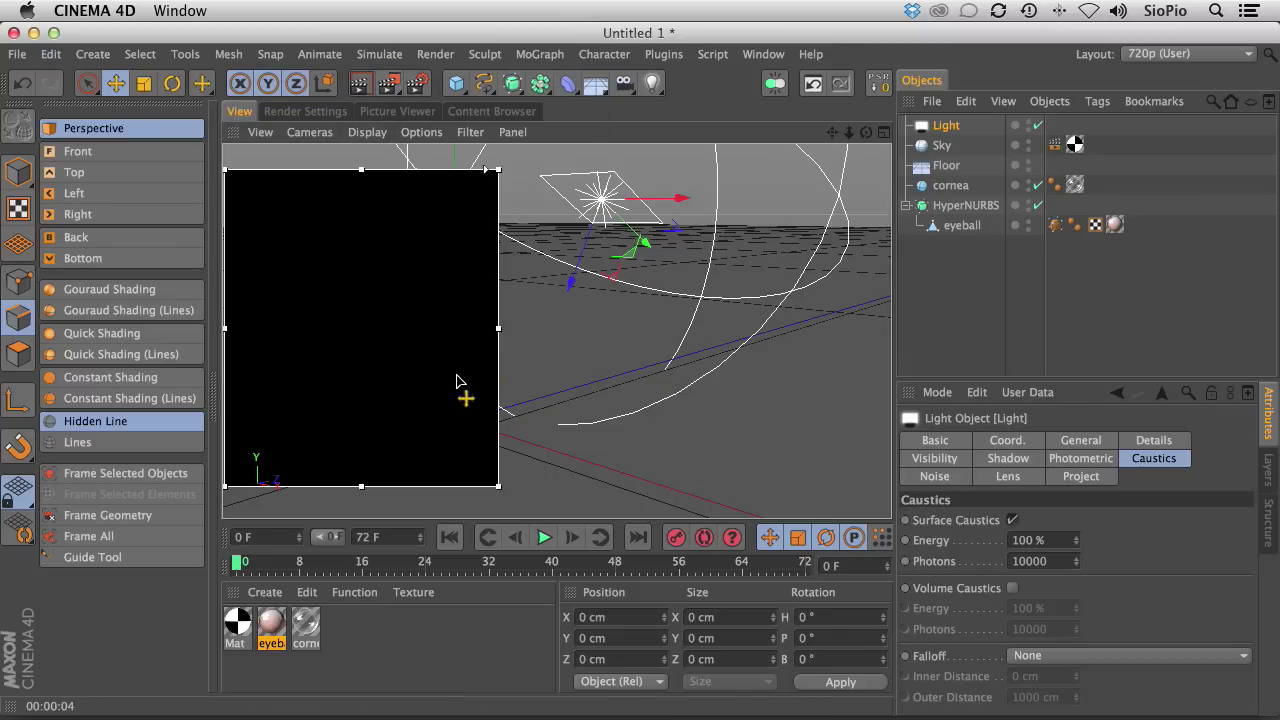
left_click_drag(362, 172, 383, 334)
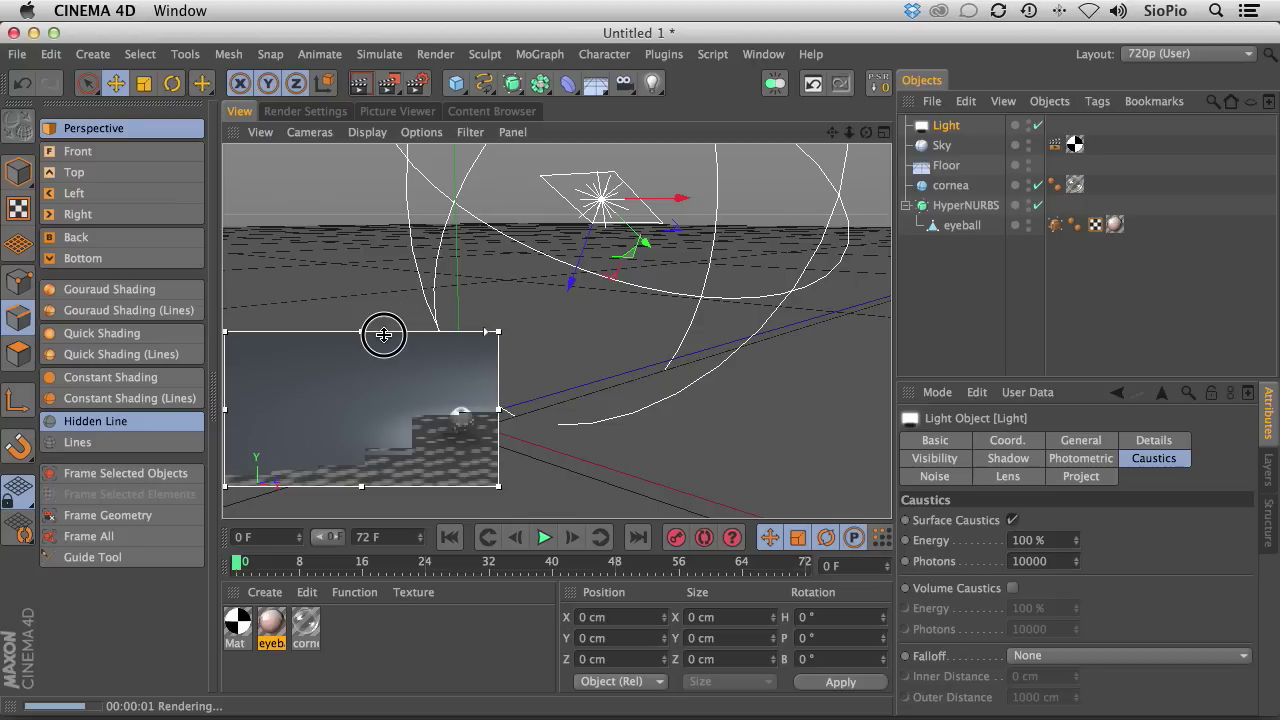
left_click_drag(497, 409, 617, 412)
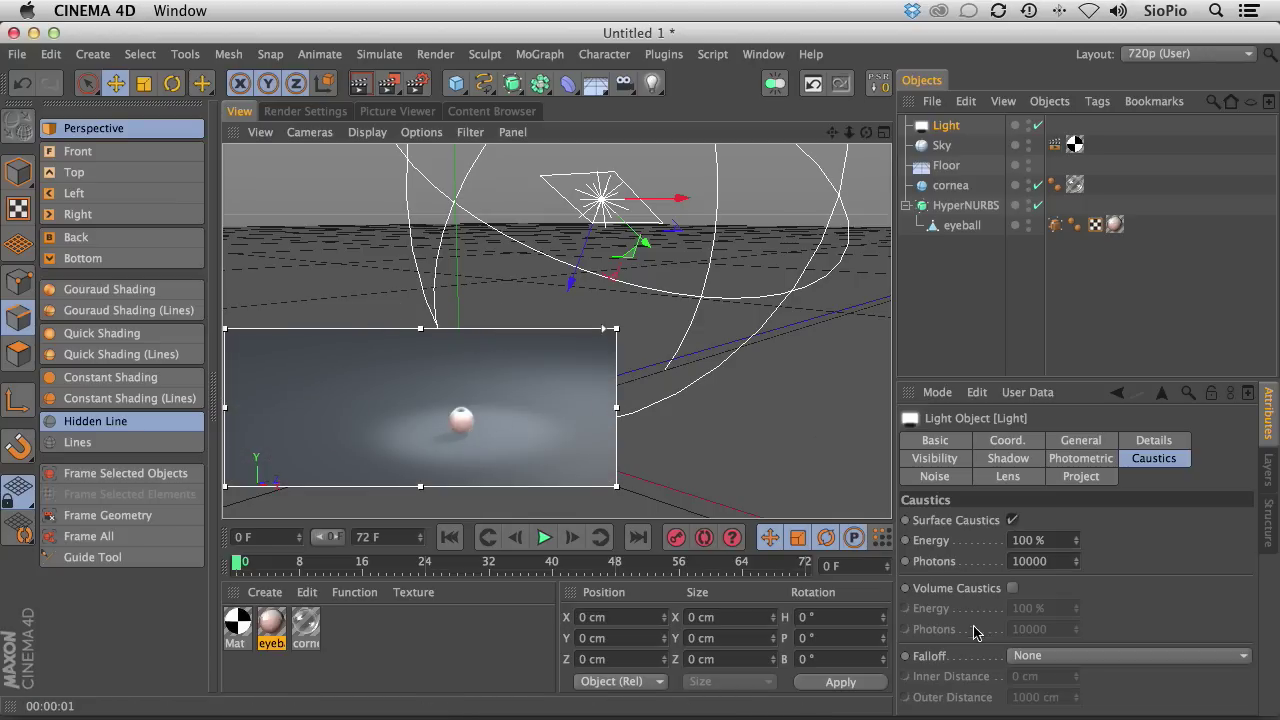
Set the light's caustics falloff to Inverse Square with a 50 cm outer distance and its surface caustics photons to 100000.
left_click(1034, 660)
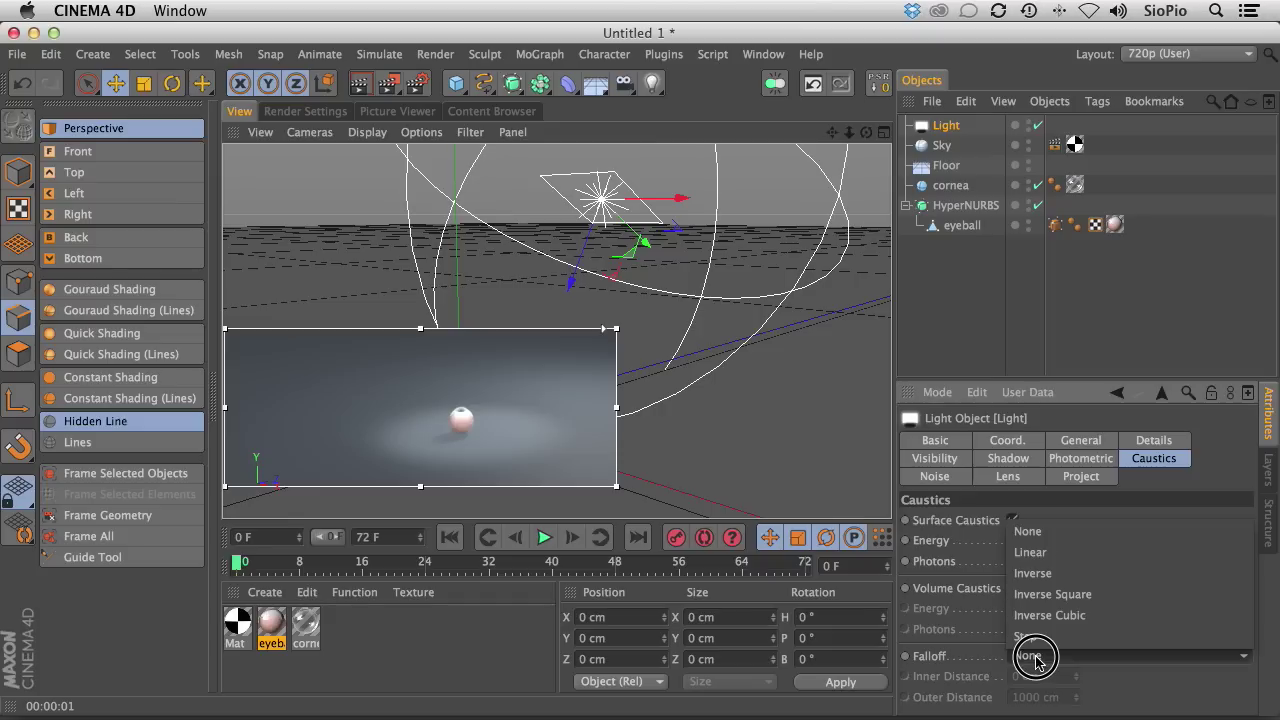
left_click(1050, 594)
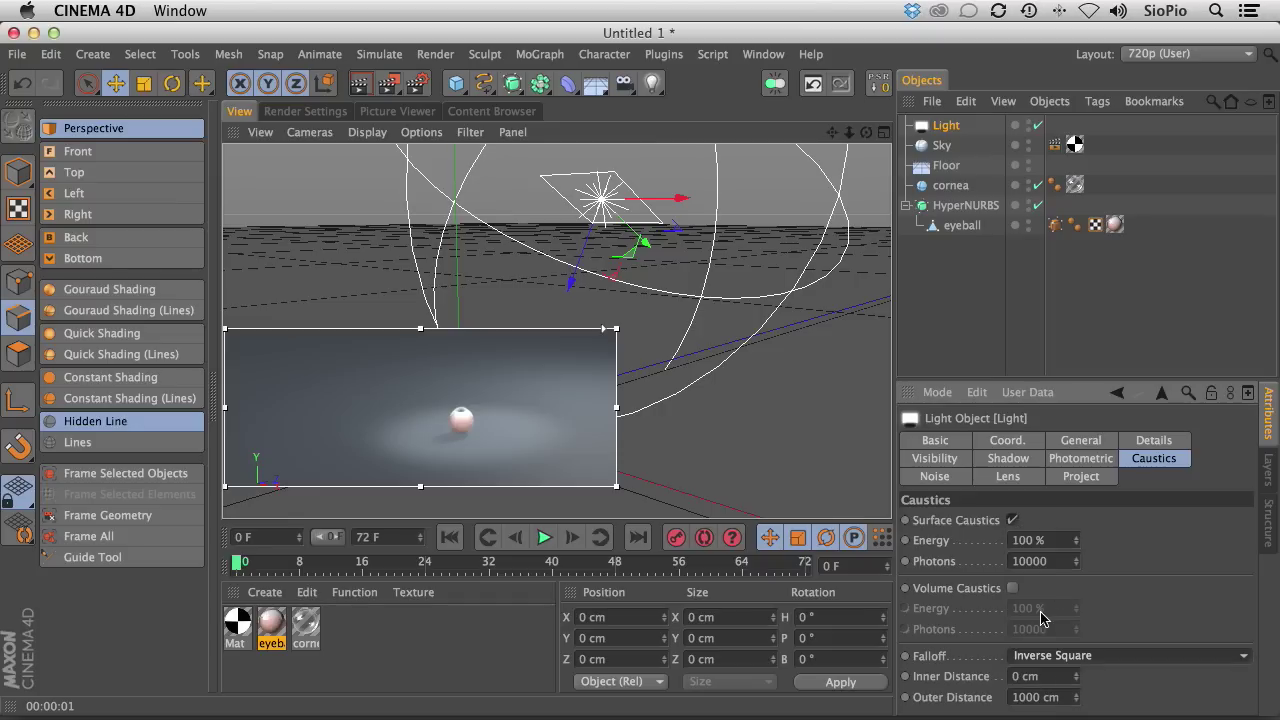
left_click(1040, 697)
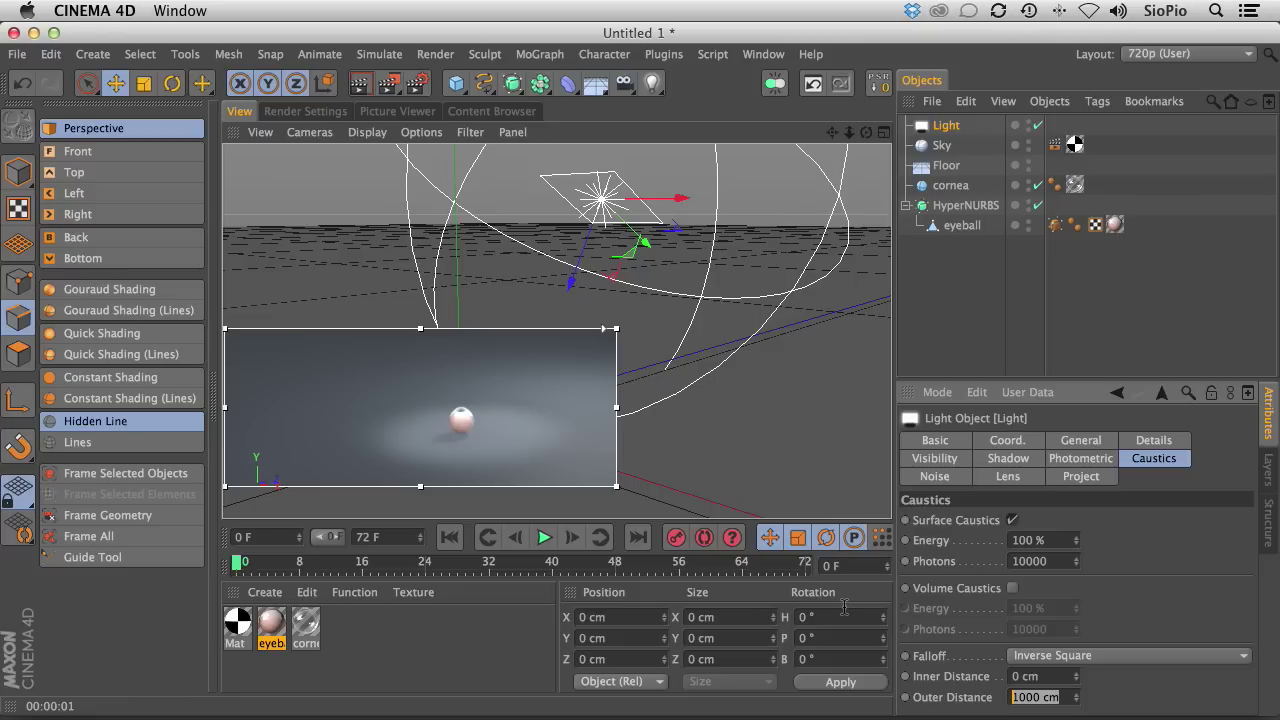
type("50")
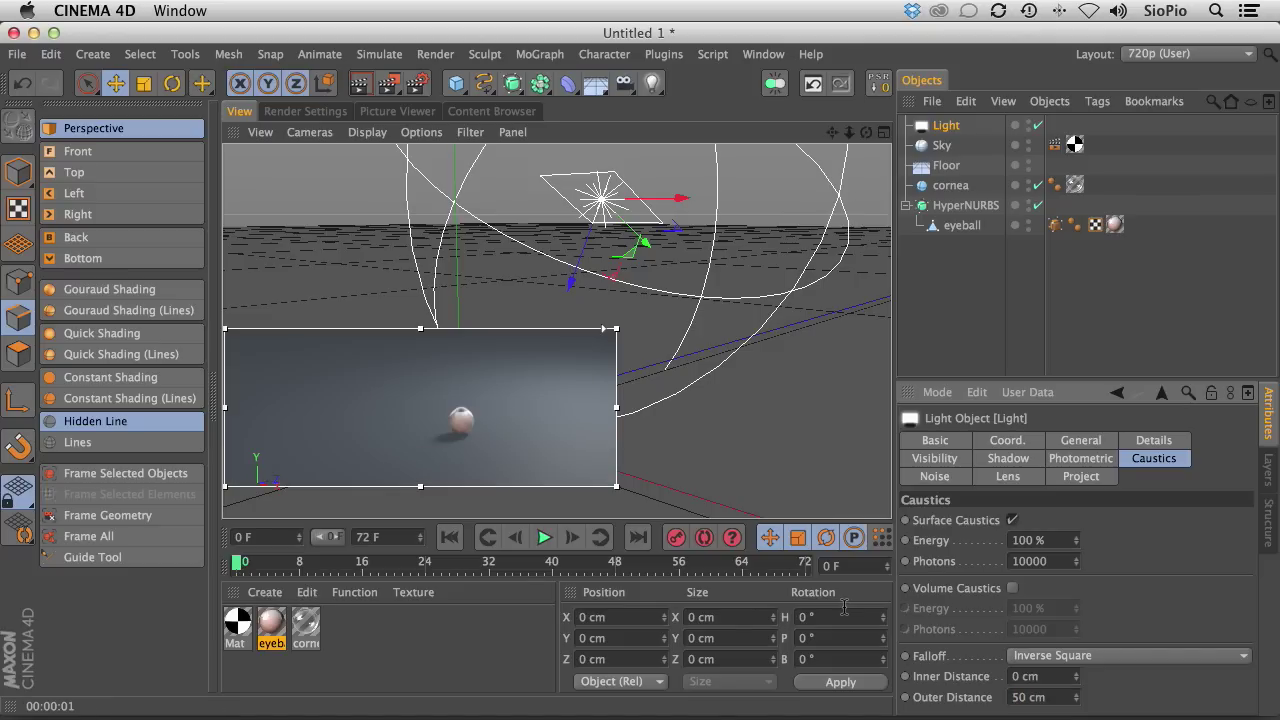
left_click(1012, 520)
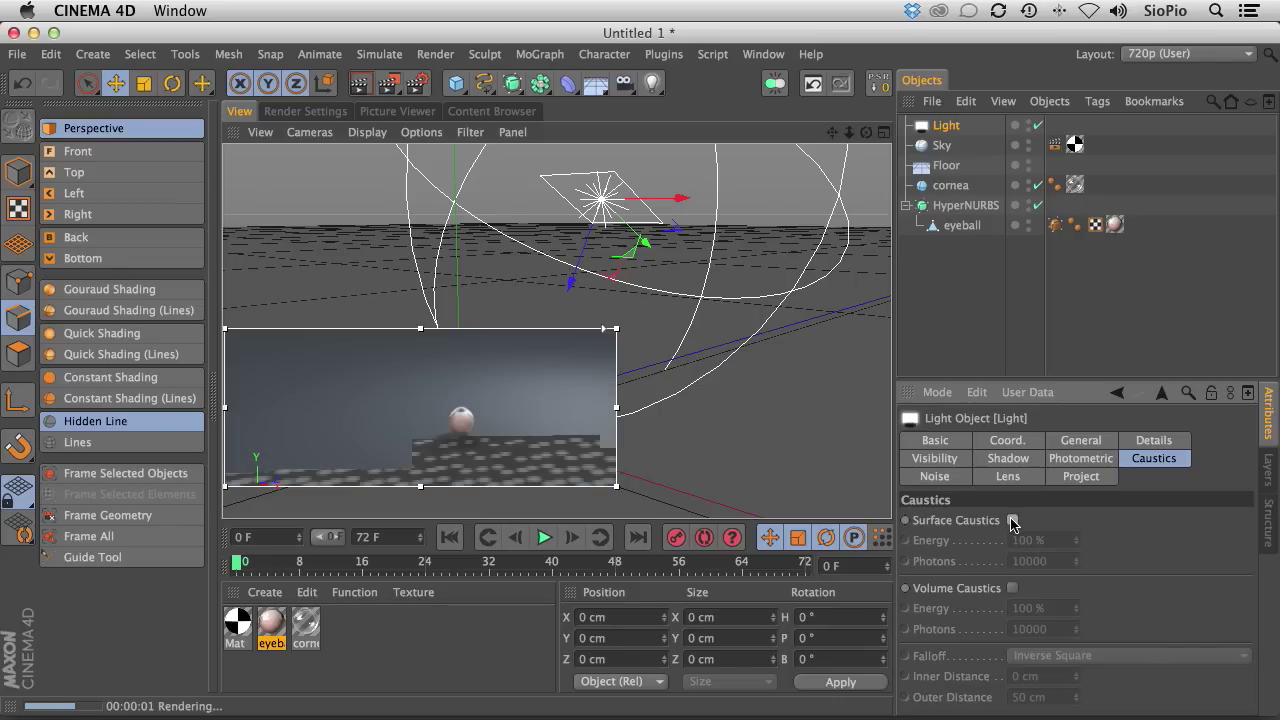
left_click(1012, 520)
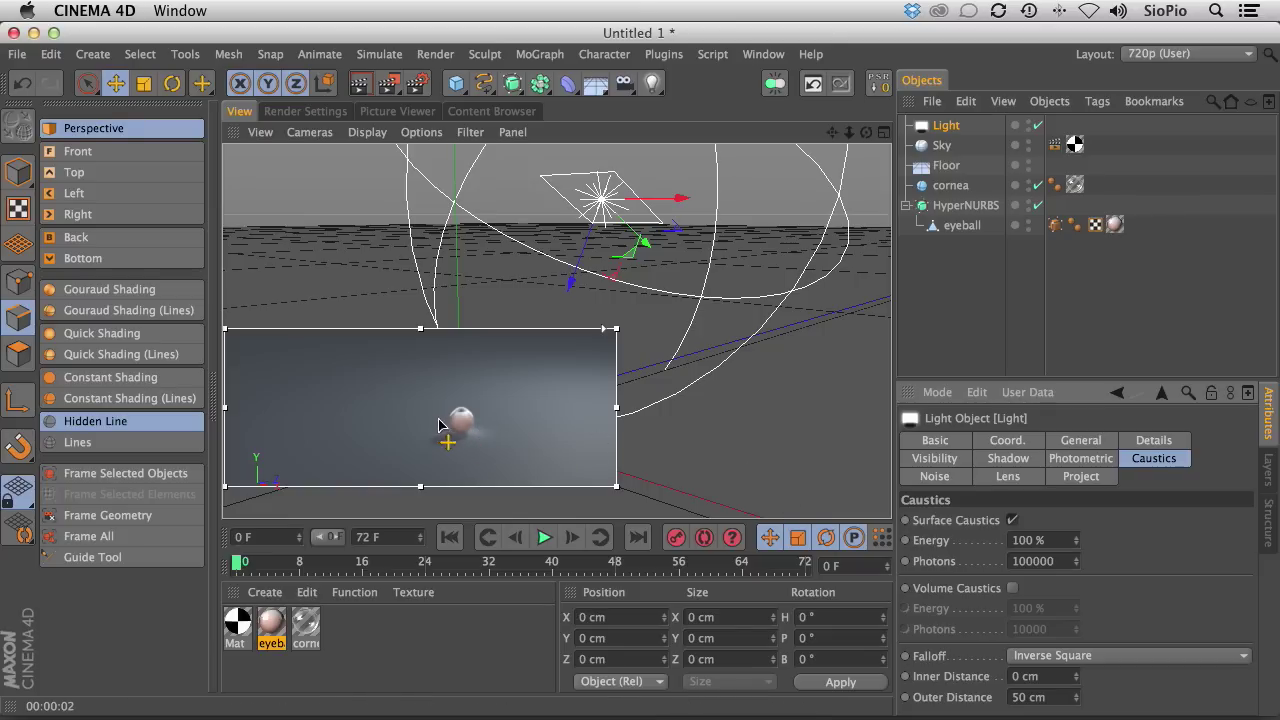
Enlarge the interactive render region and examine the caustics on the eyeball's iris and cornea up close from above.
left_click_drag(470, 405, 609, 337, "alt")
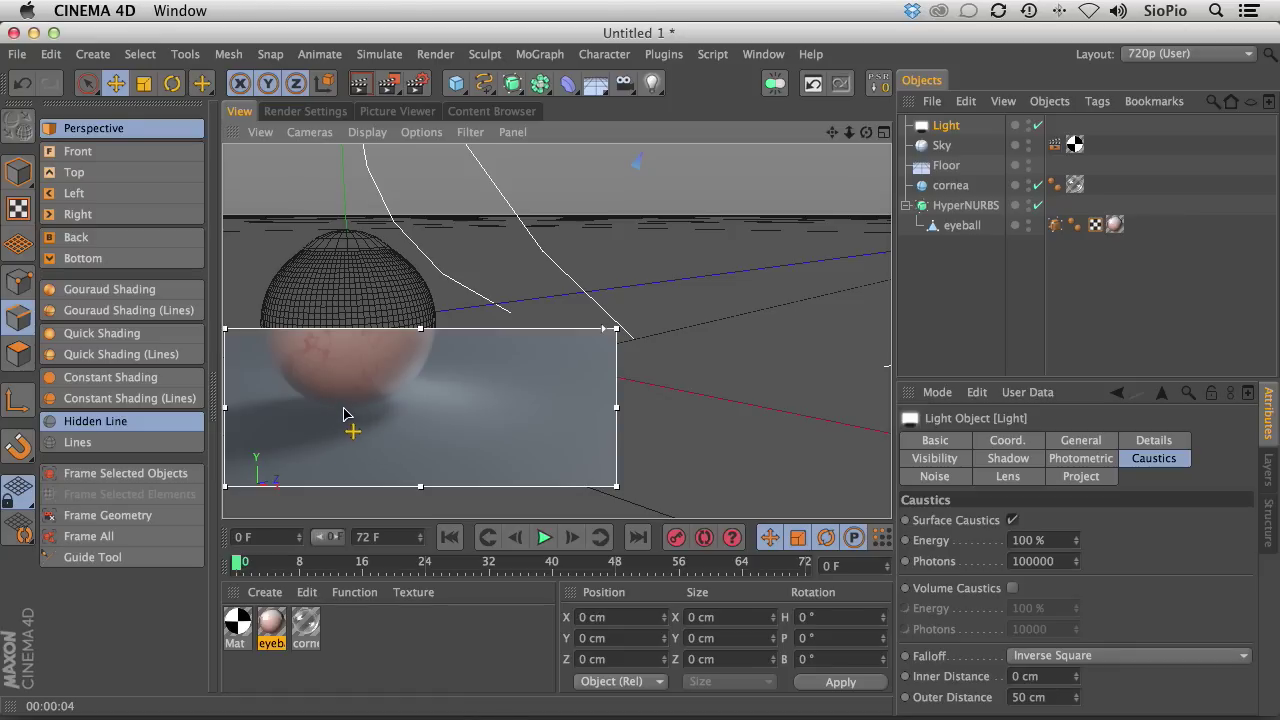
left_click_drag(420, 328, 432, 166)
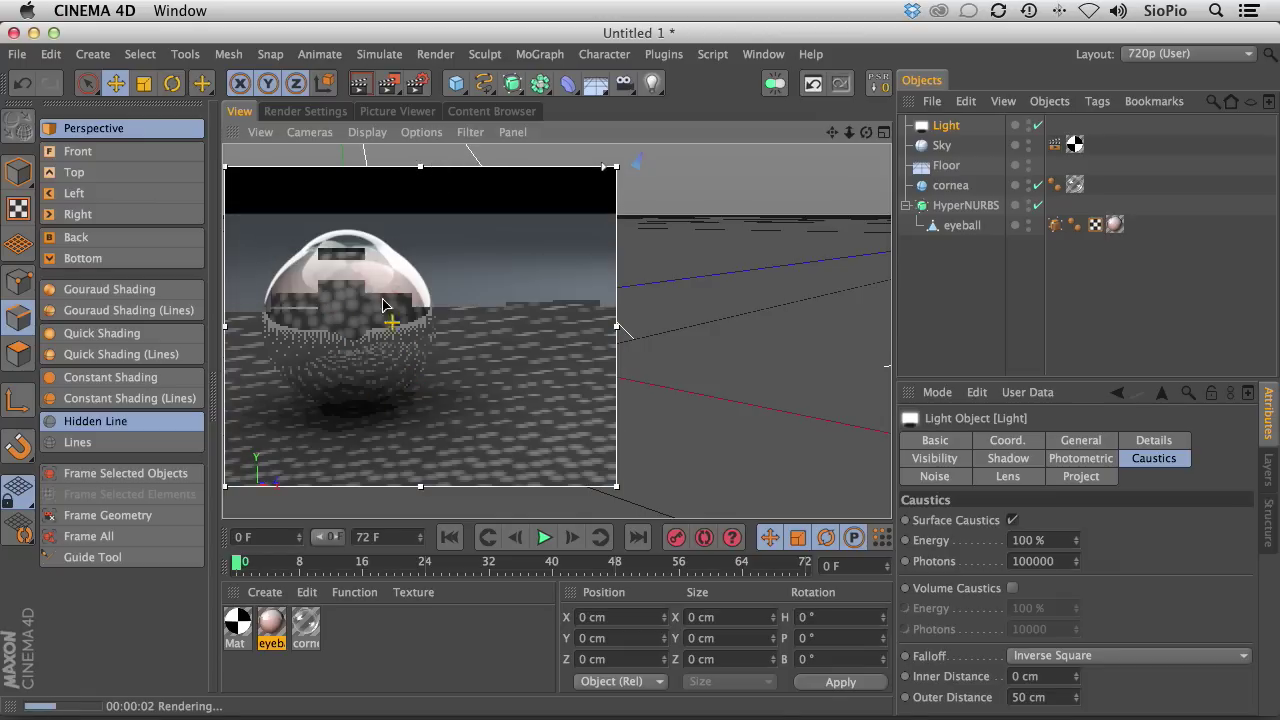
left_click_drag(375, 288, 323, 474, "alt")
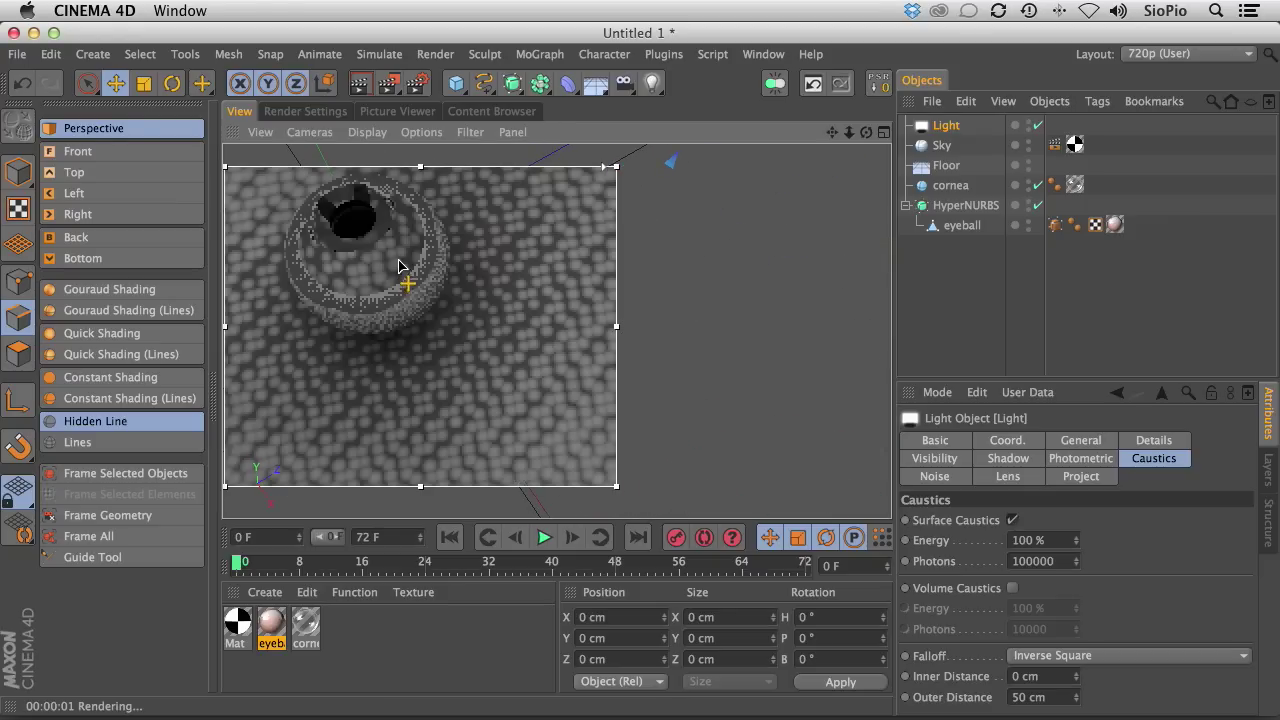
left_click_drag(385, 253, 442, 335, "alt")
right_click_drag(442, 332, 470, 308, "alt")
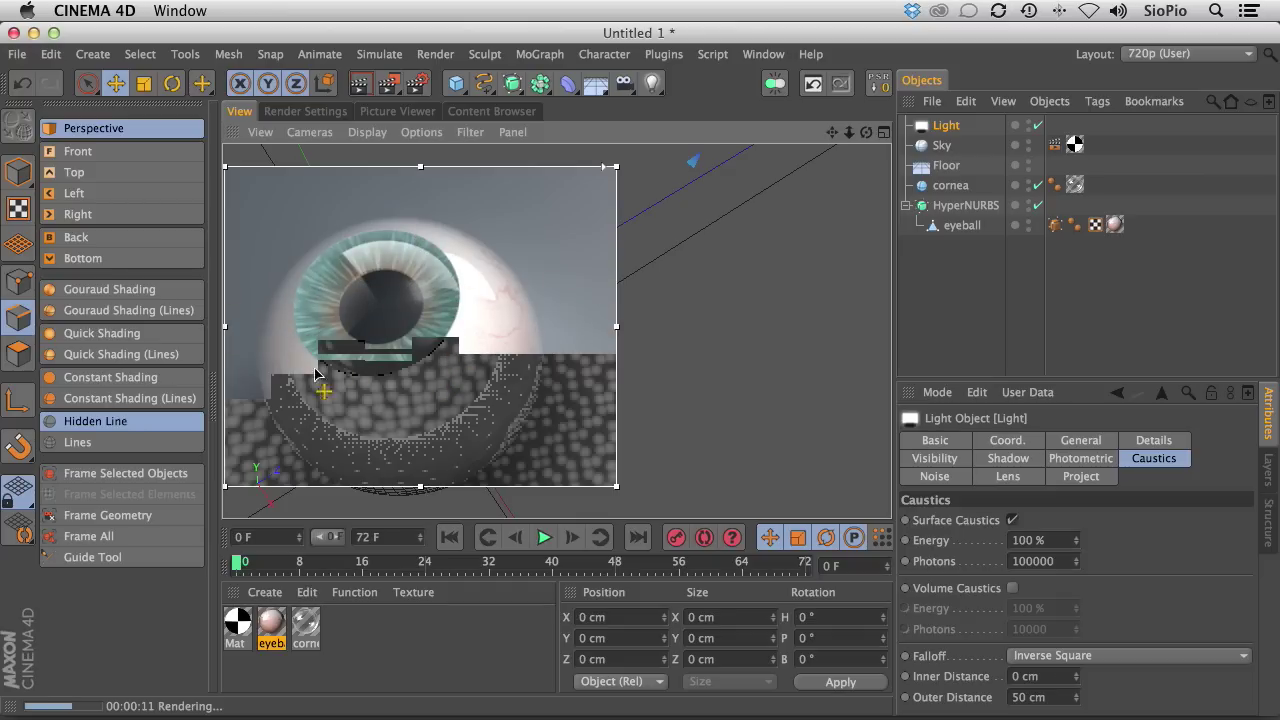
Add the Ambient Occlusion effect to the render settings and set its maximum ray length to 0.5 cm.
left_click(284, 111)
left_click(252, 383)
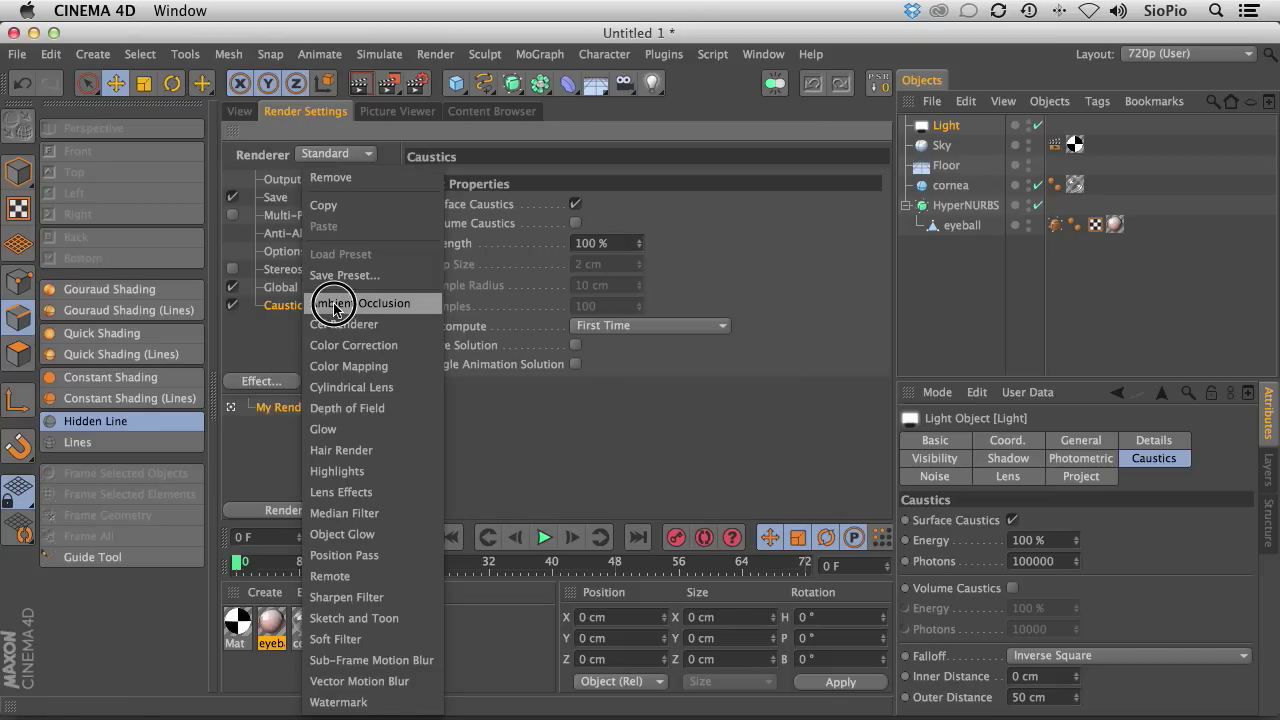
left_click(334, 306)
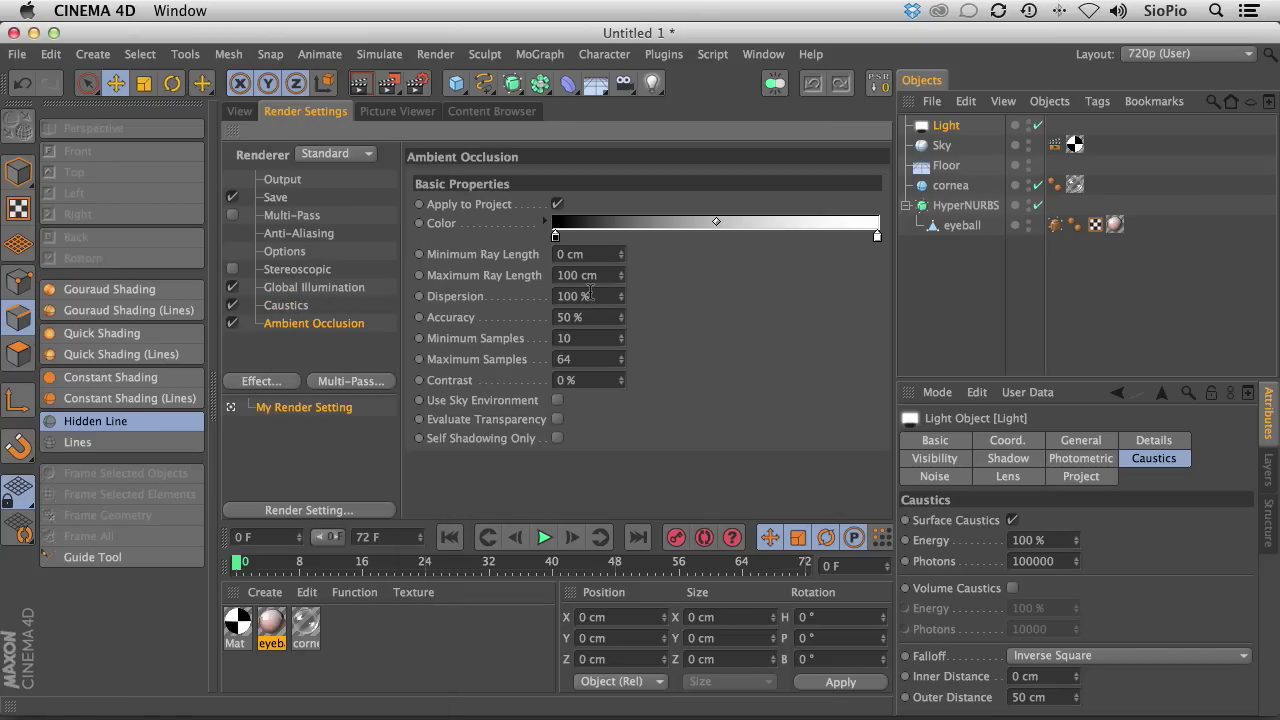
double_click(603, 279)
key("BackSpace")
key("Return")
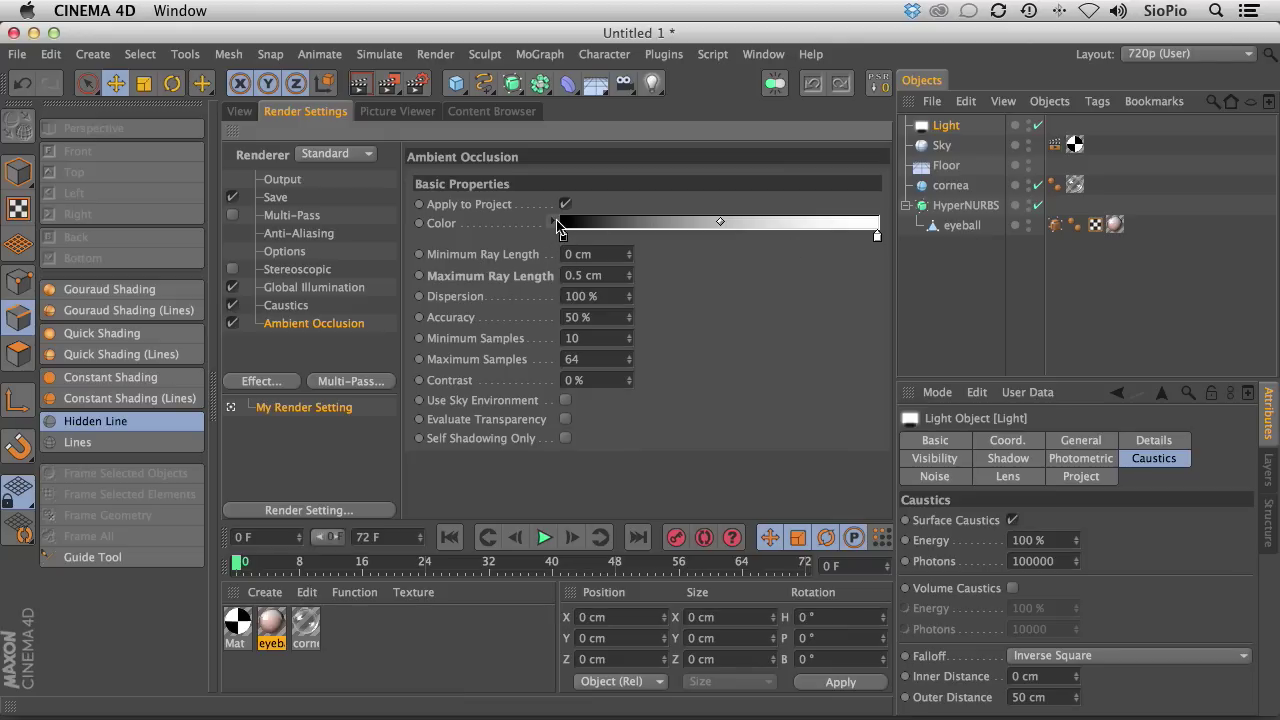
Position the ambient occlusion gradient's black knot at 20% and its white knot at 75%.
left_click_drag(565, 238, 595, 240)
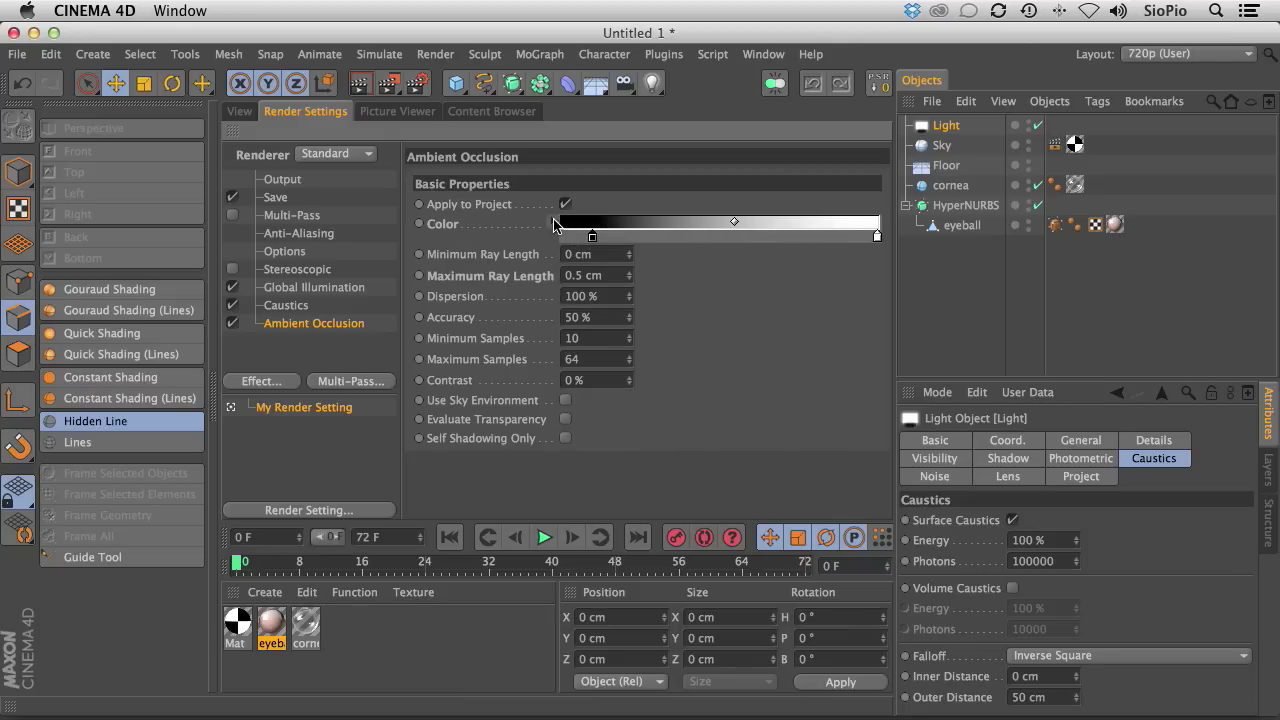
left_click(552, 221)
left_click(678, 274)
type("20")
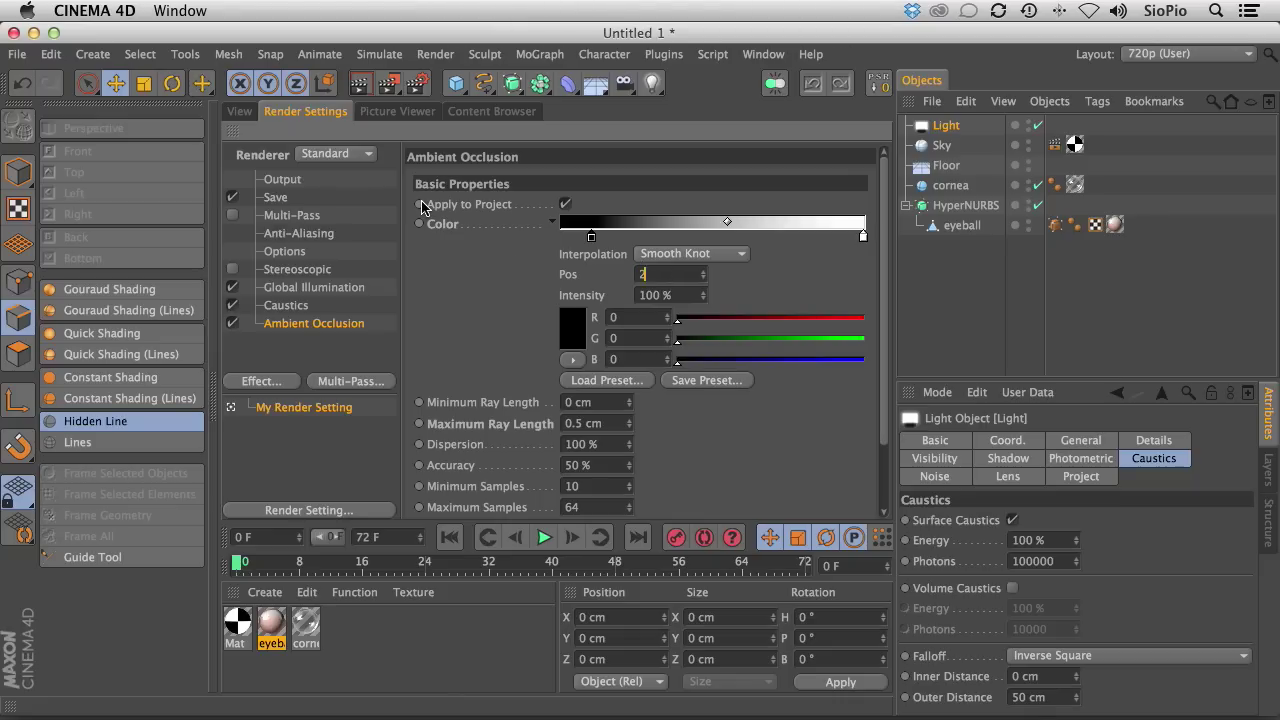
key("Return")
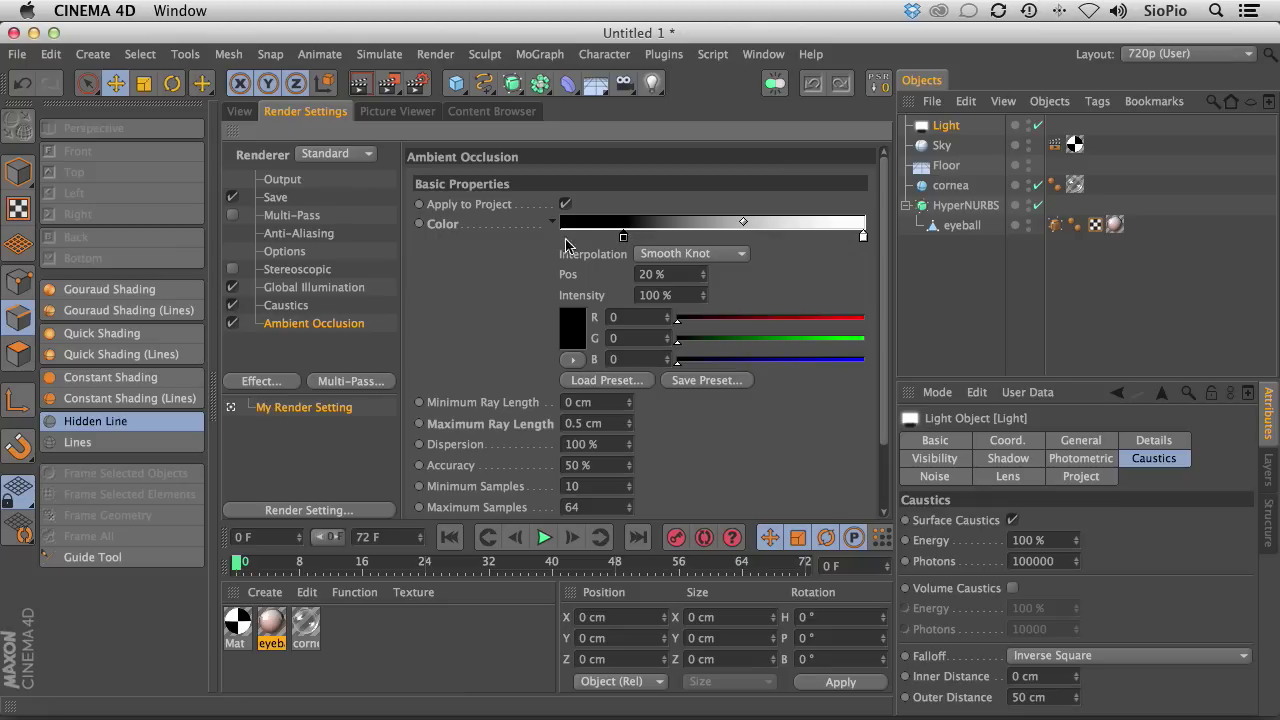
left_click_drag(865, 238, 808, 237)
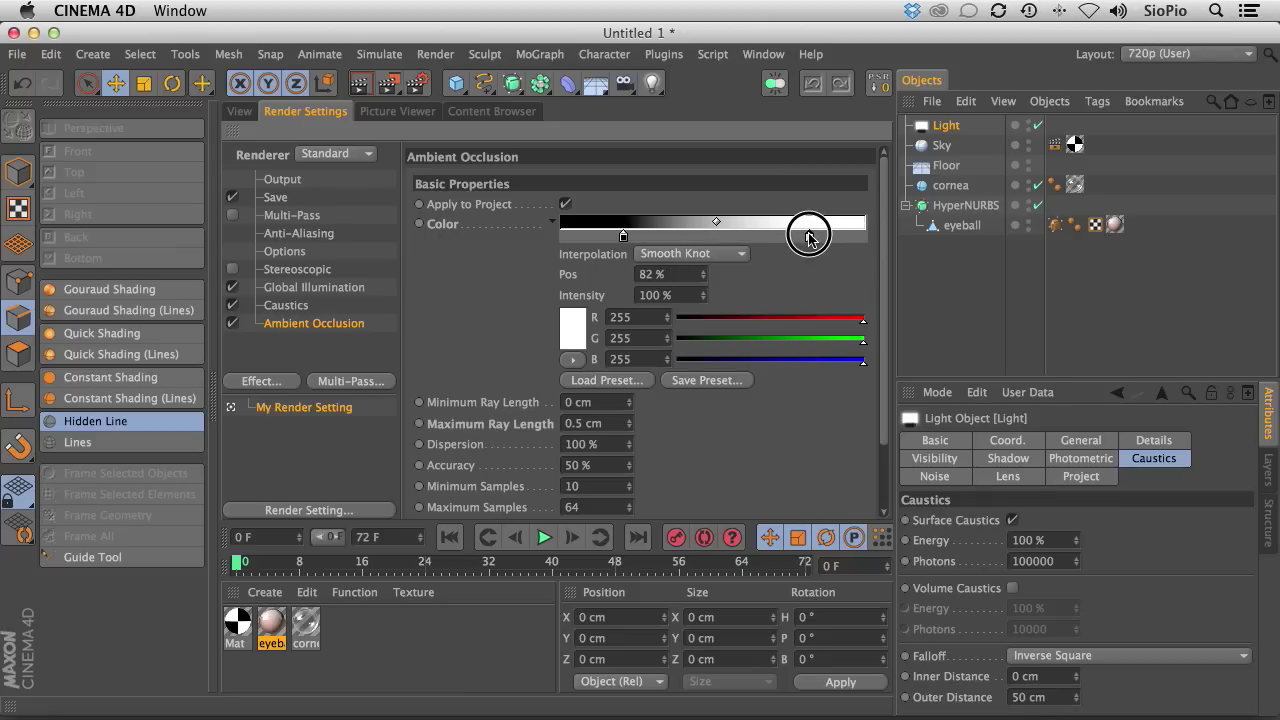
left_click_drag(808, 237, 794, 237)
left_click(652, 276)
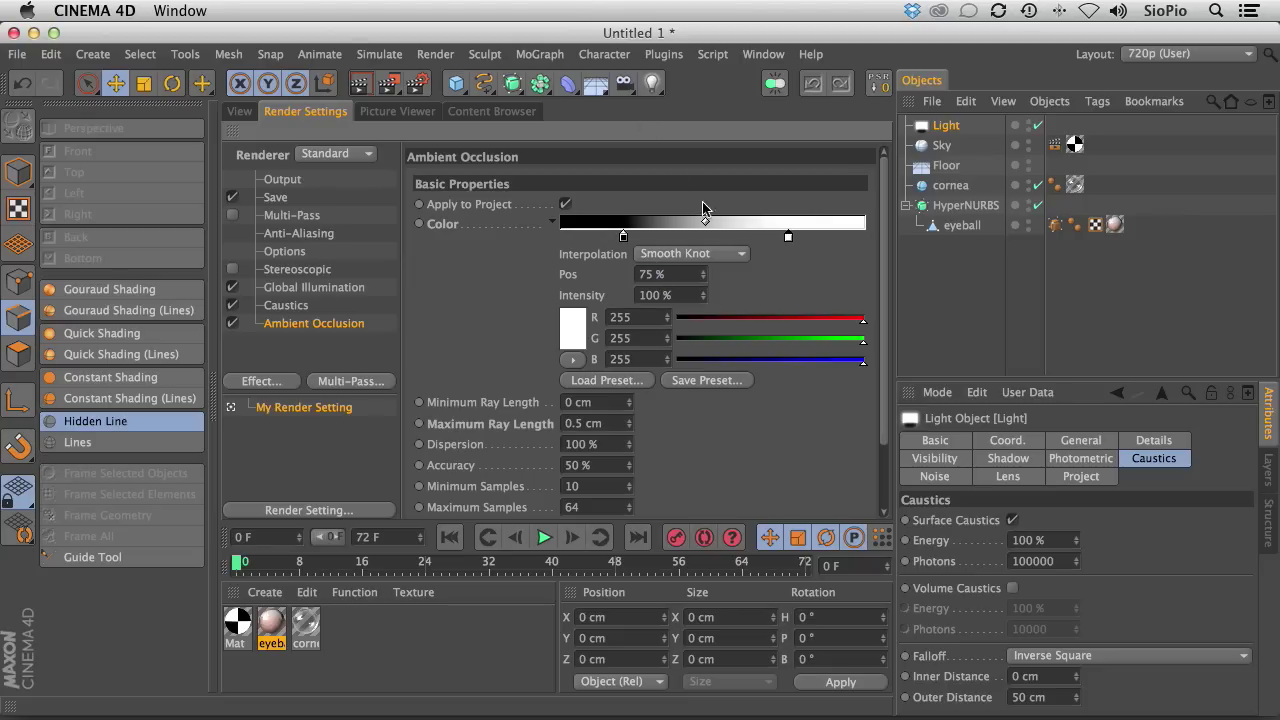
Extend the render region over the whole eyeball to review the ambient occlusion, and turn the interactive region off.
left_click(243, 111)
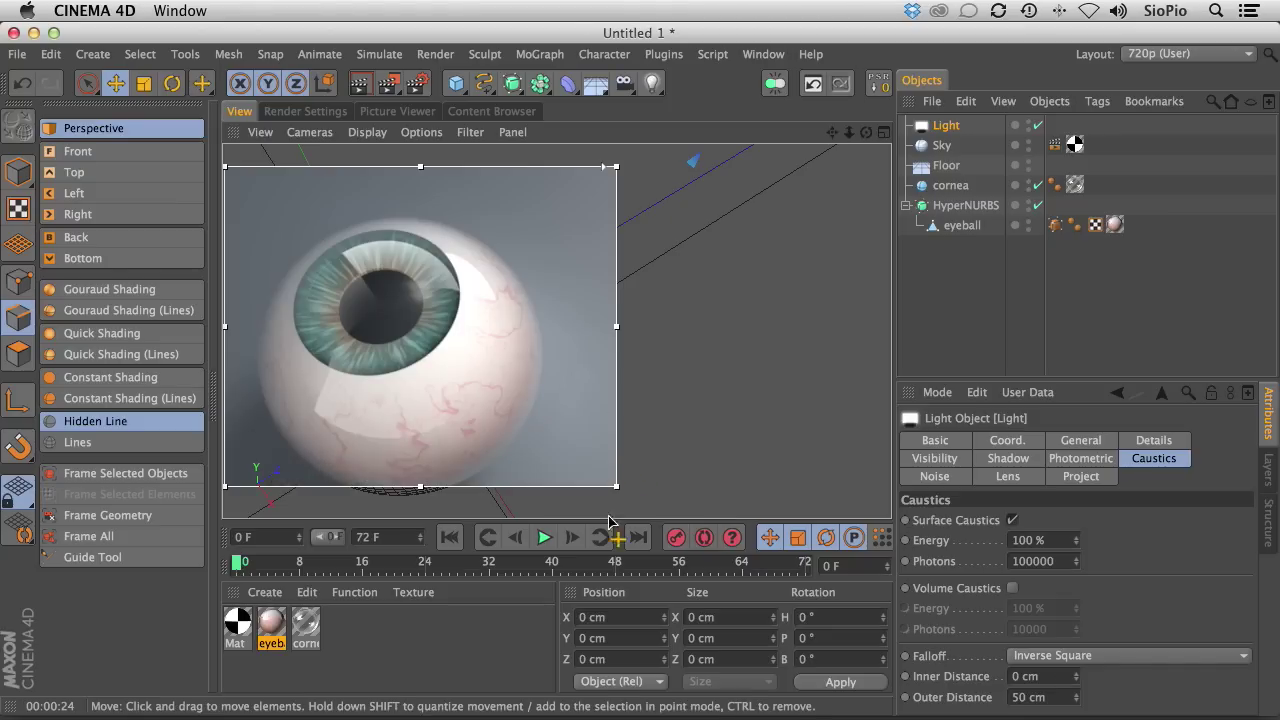
left_click_drag(616, 488, 633, 514)
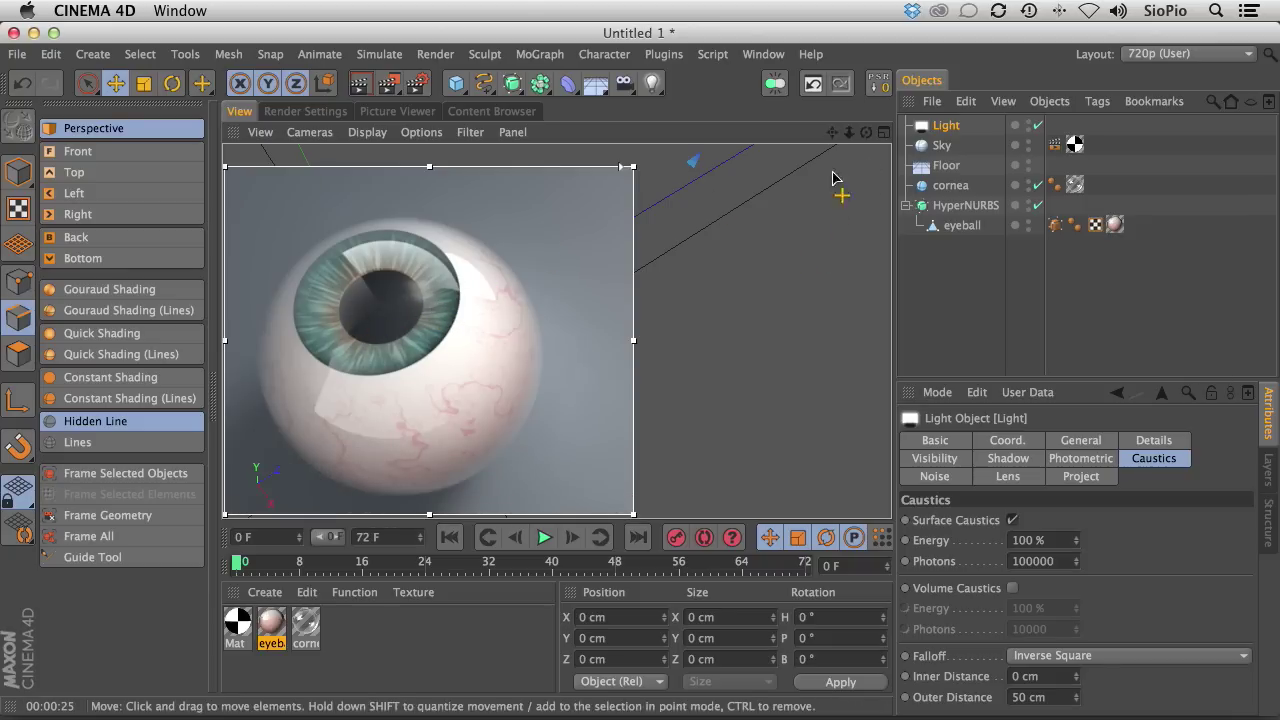
left_click_drag(389, 83, 457, 352)
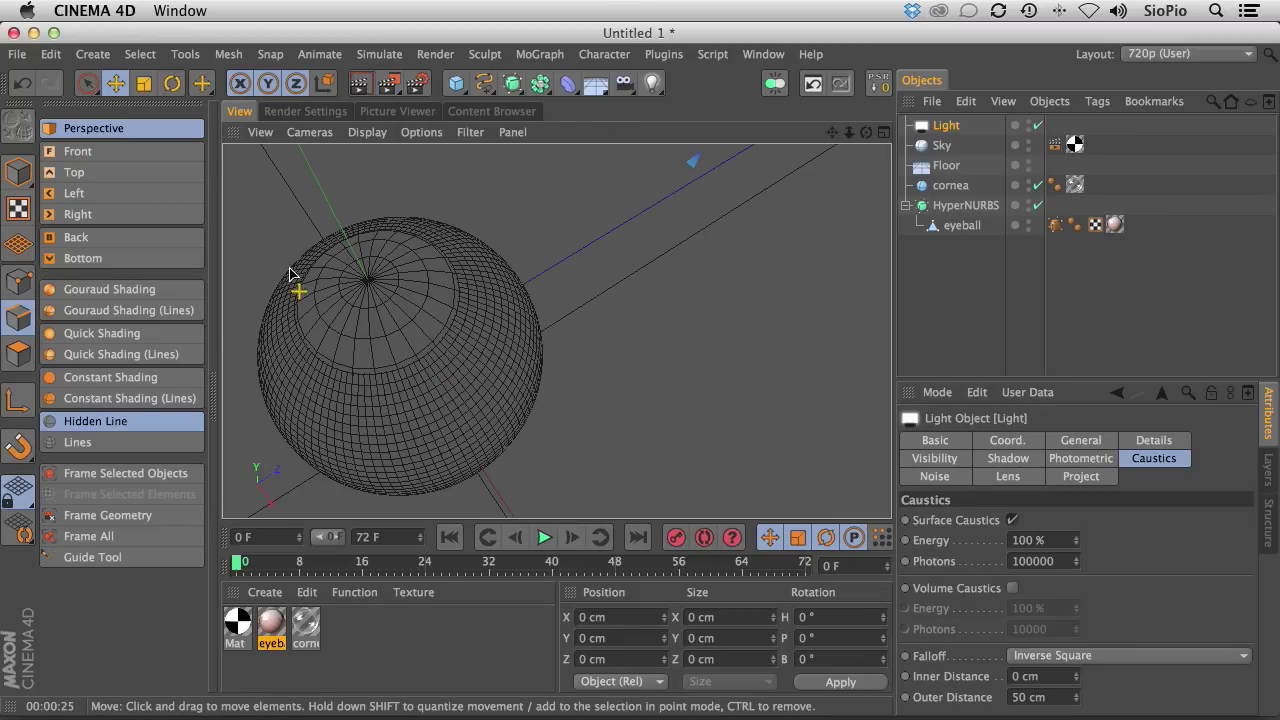
Select the eyeball mesh and hide the cornea in the editor view to expose the iris area.
left_click(962, 225)
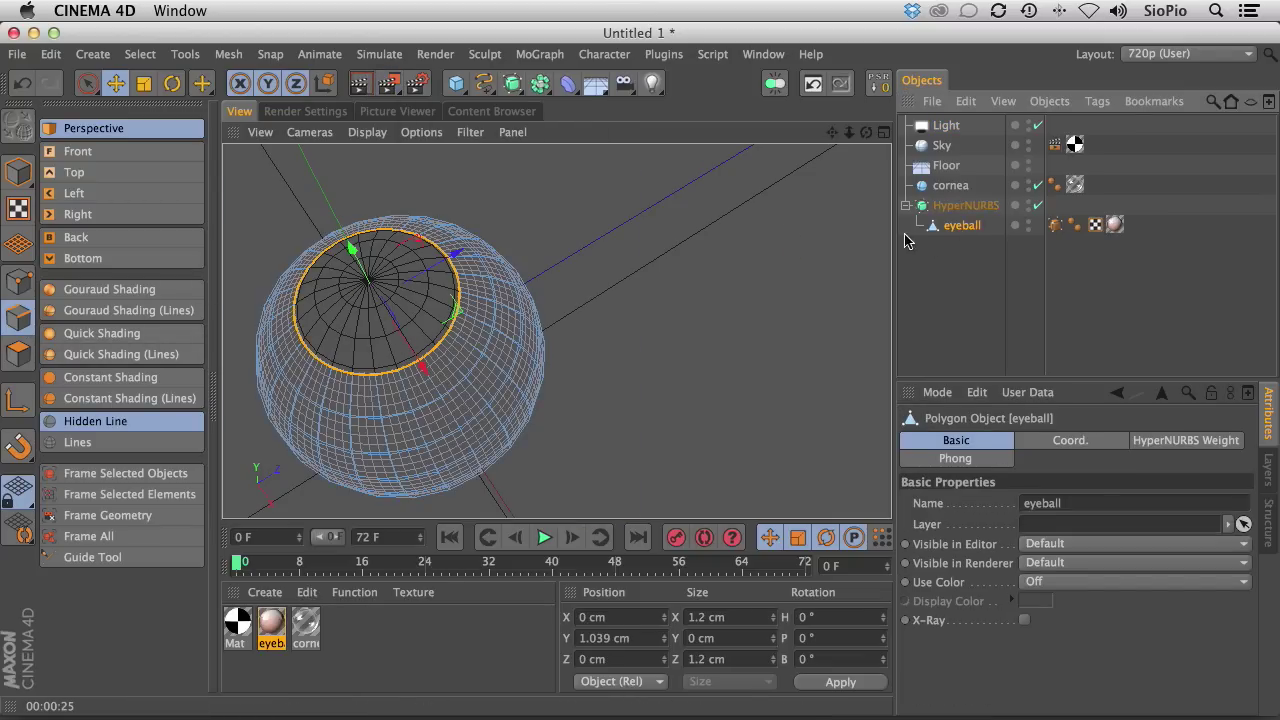
left_click(1029, 182)
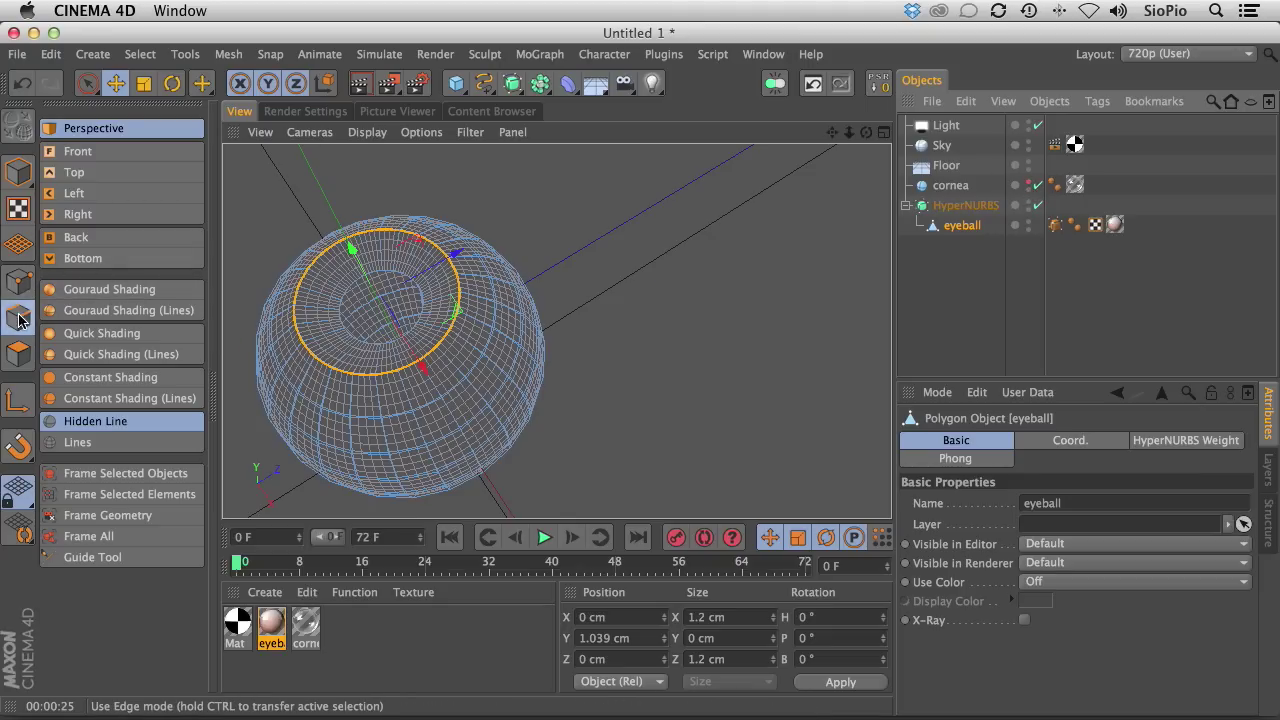
Select the edge loop around the eyeball's pupil and try scaling it down to about 0.23 cm across.
key("u")
key("l")
left_click(352, 341)
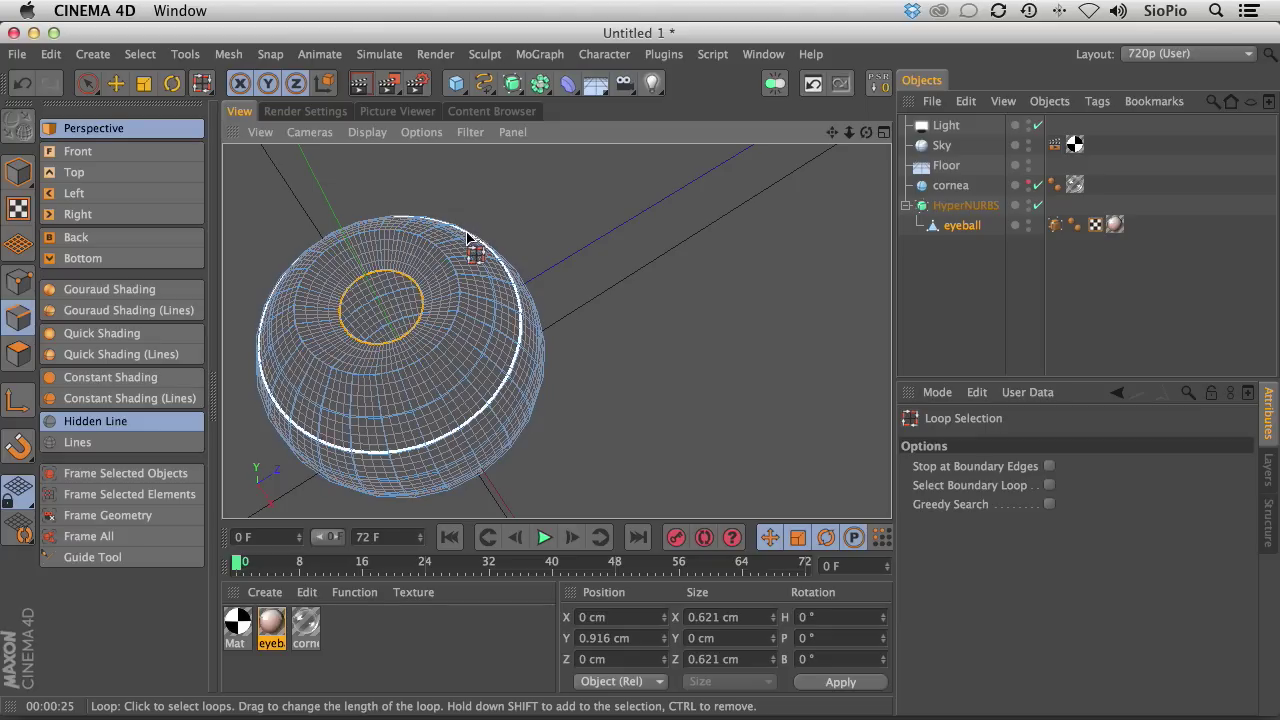
key("t")
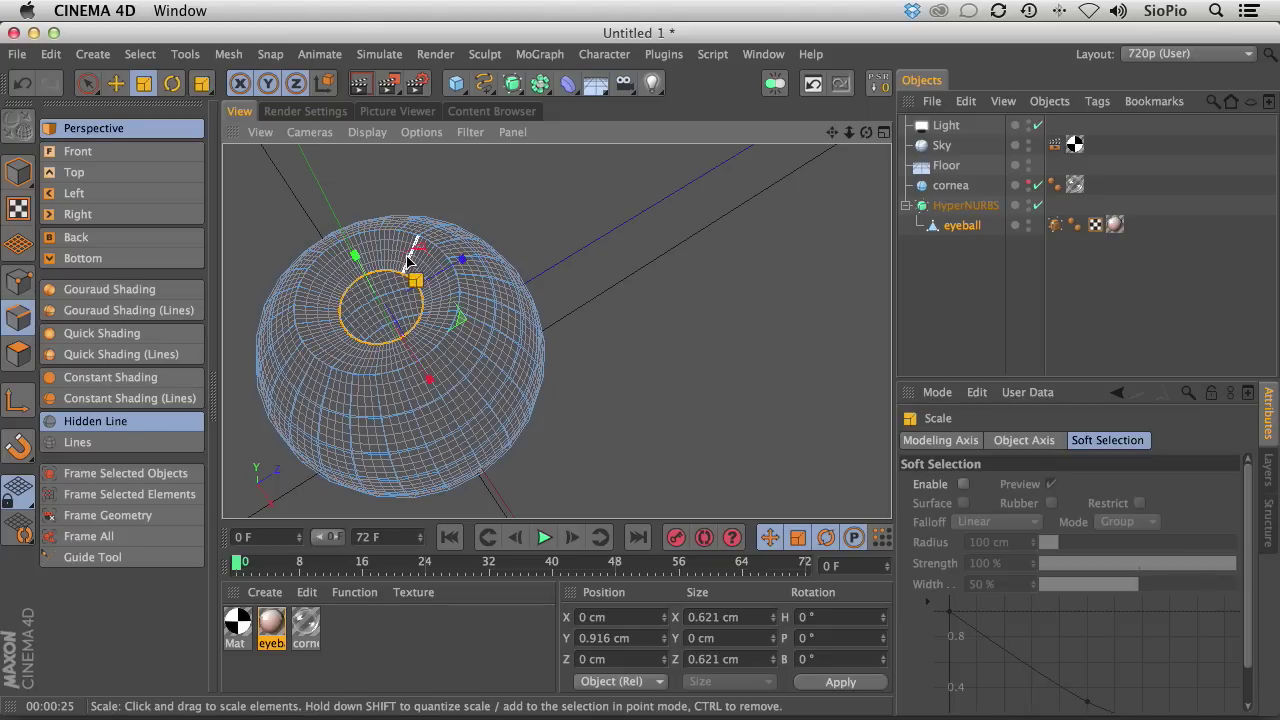
left_click_drag(408, 260, 420, 250)
left_click_drag(456, 312, 2, 290)
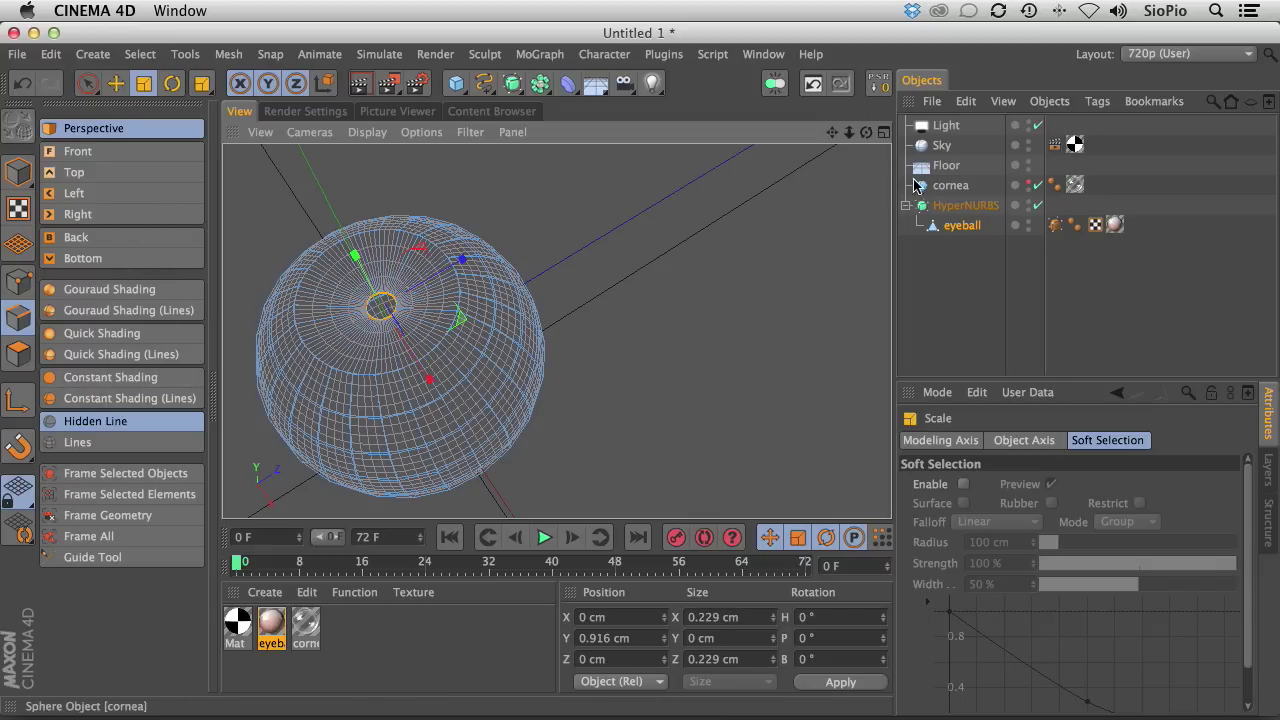
left_click_drag(400, 150, 497, 158)
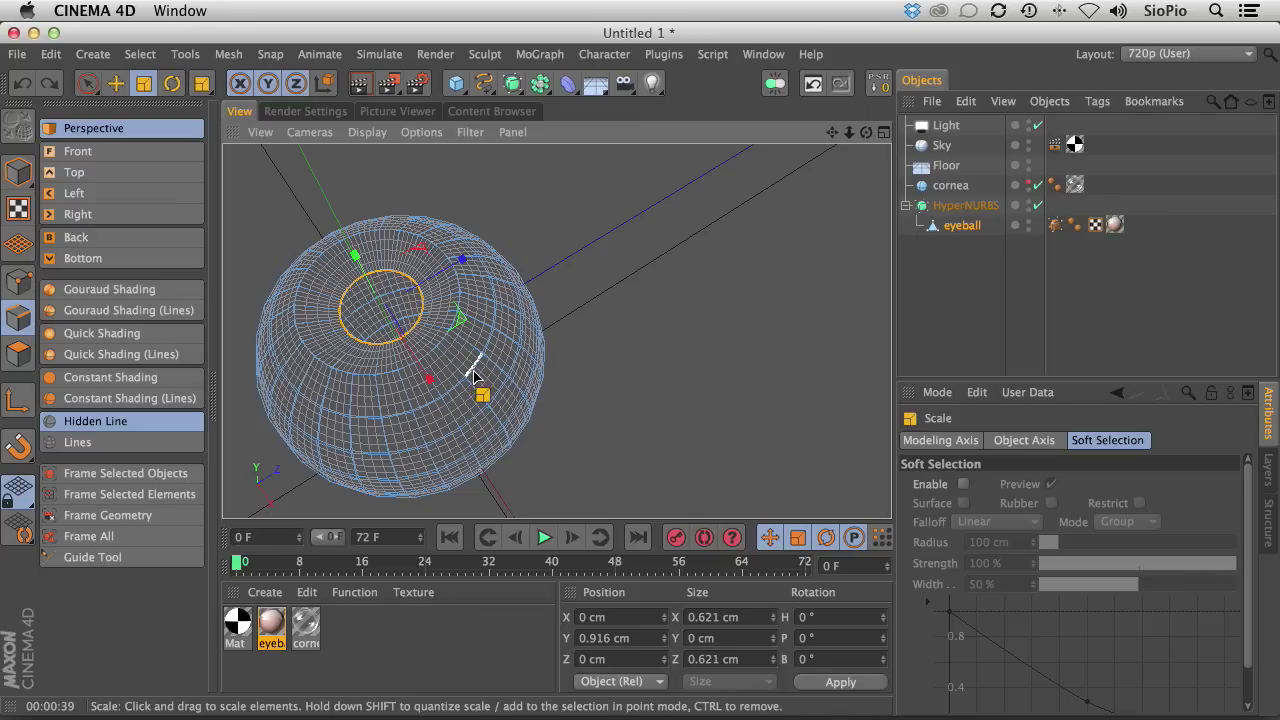
Group the cornea and the HyperNURBS object into a null and duplicate that null.
left_click_drag(473, 376, 659, 342, "alt")
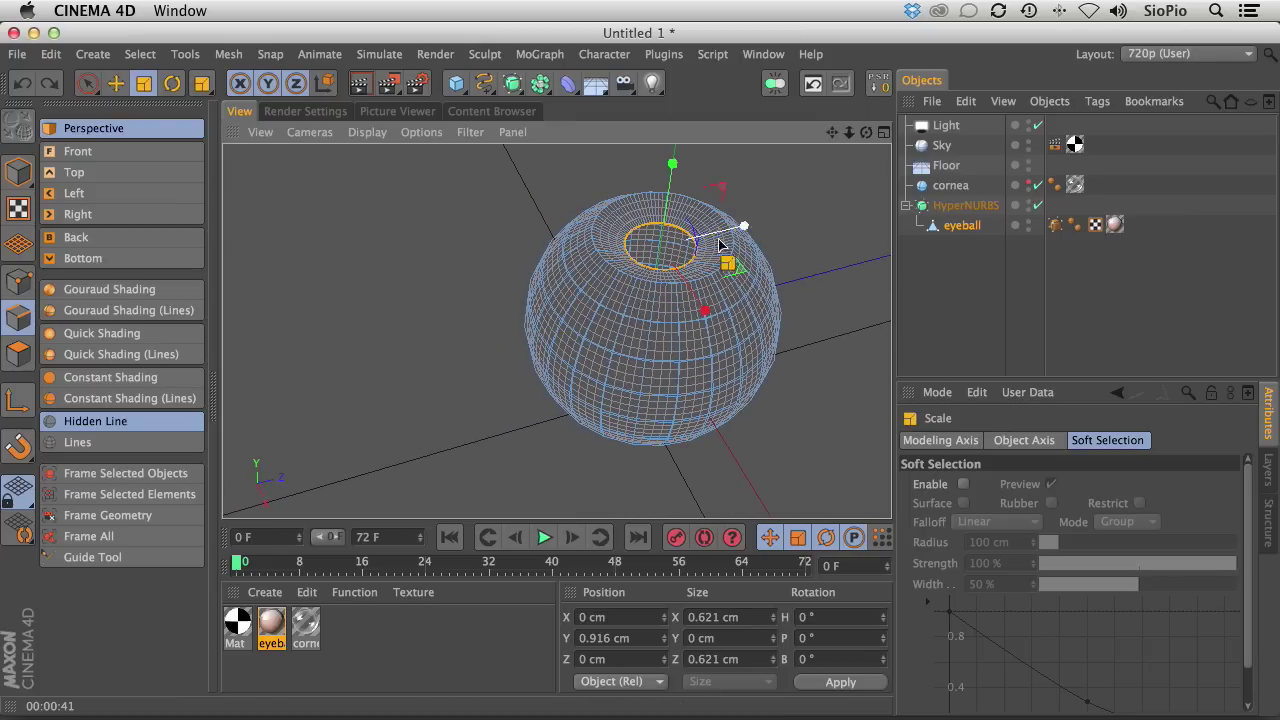
left_click(947, 188)
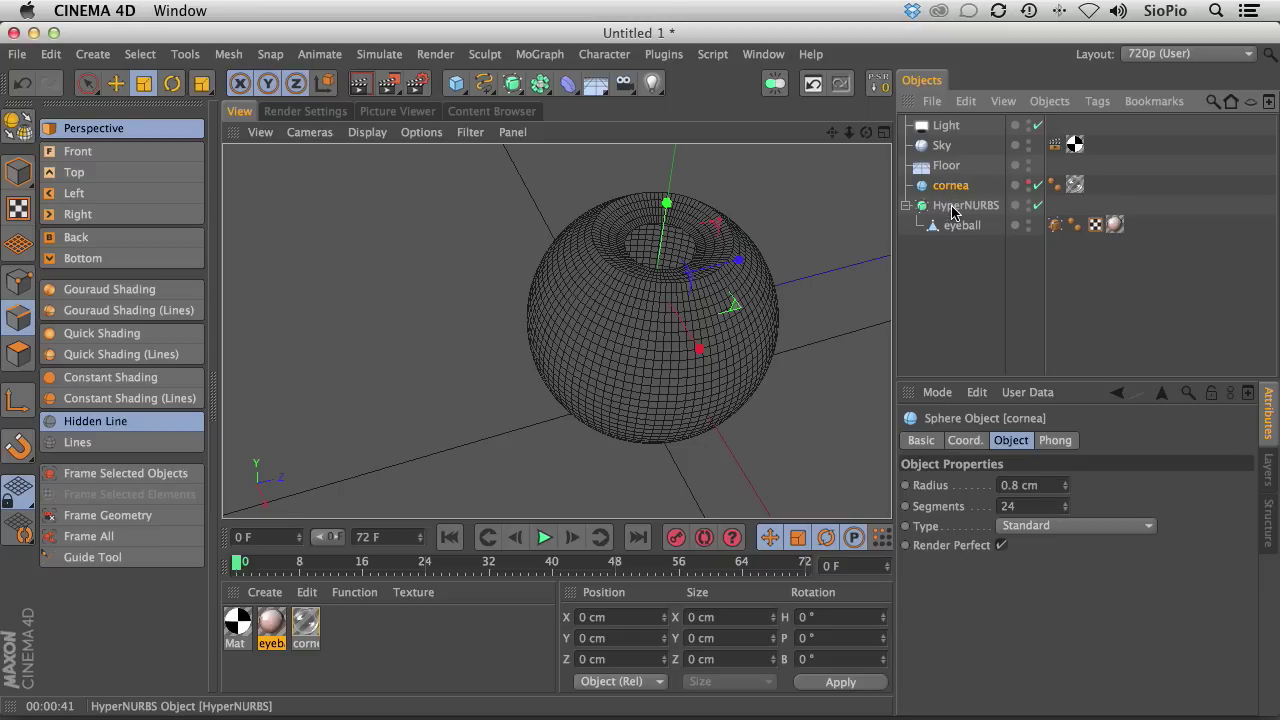
left_click(956, 208, "shift")
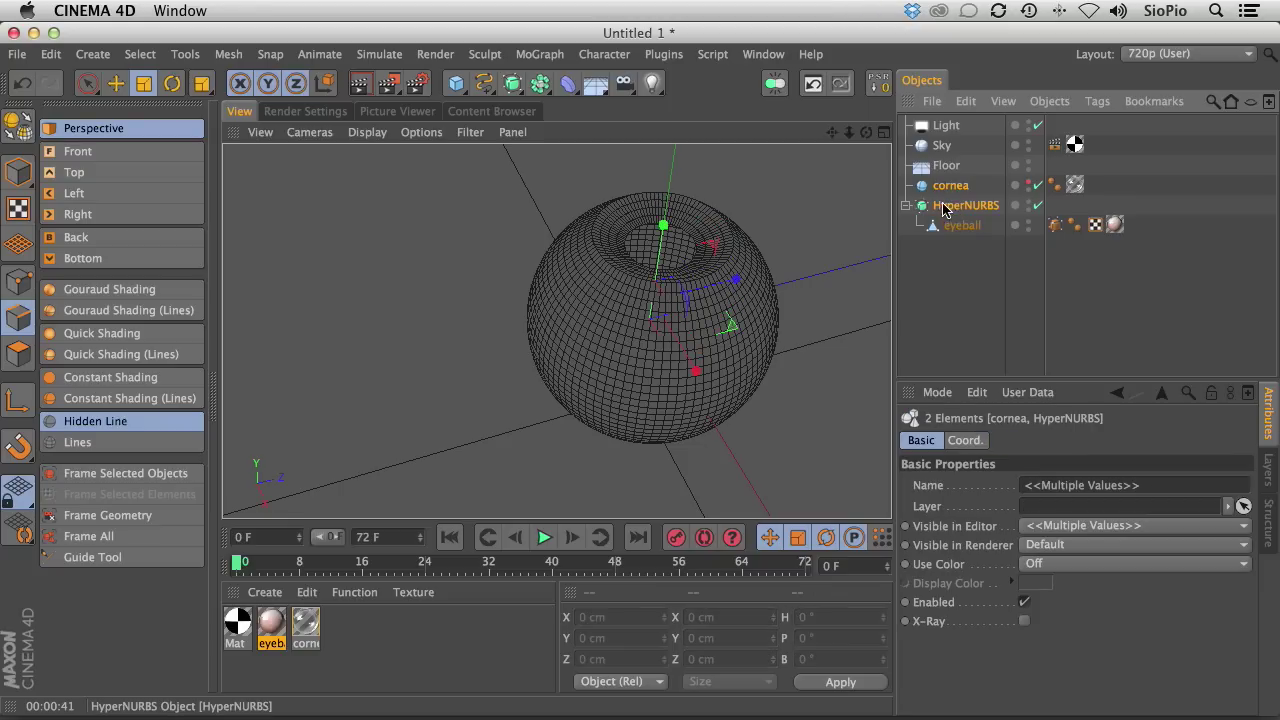
key("alt+g")
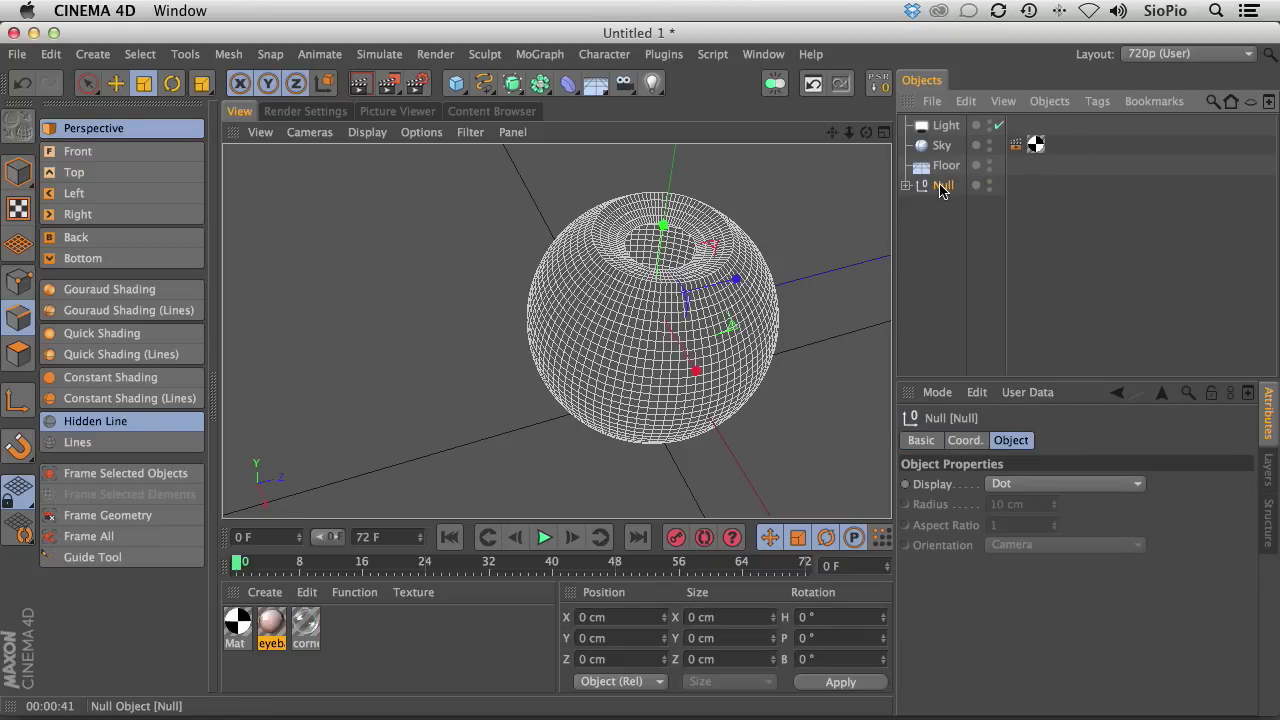
key("super+c")
key("super+v")
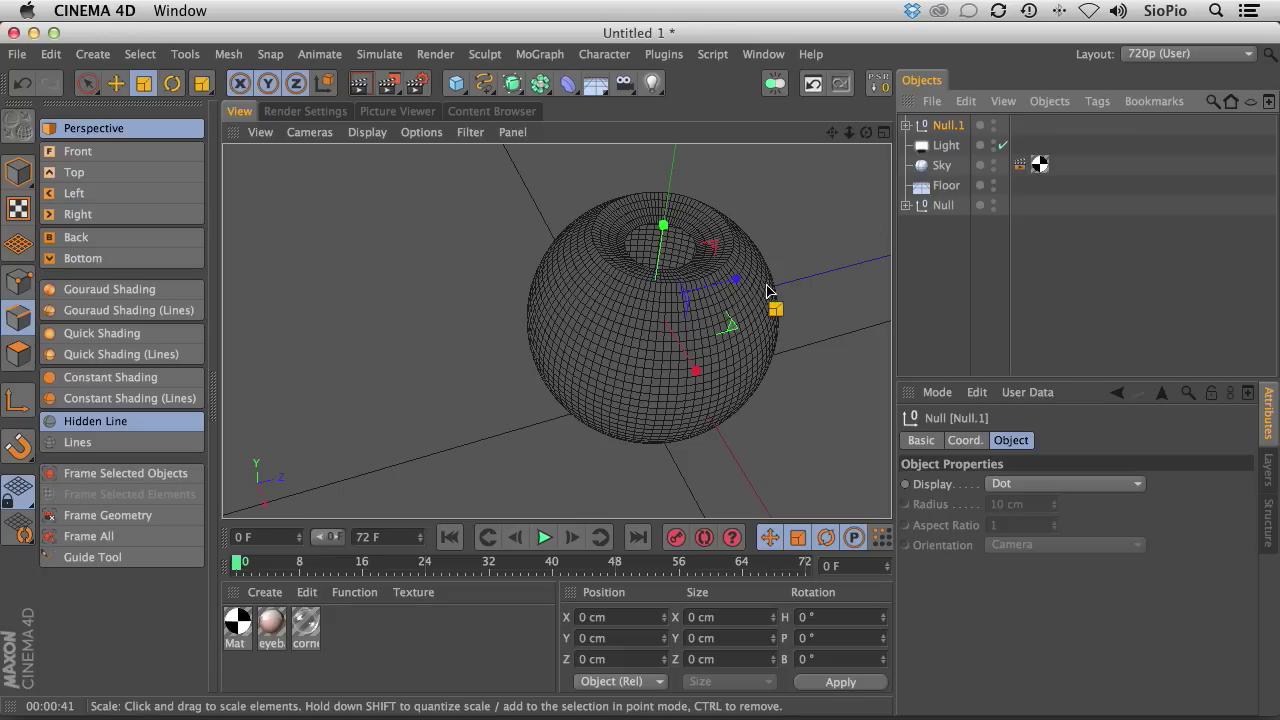
Move the duplicated eyeball well clear of the original along its Z axis and rotate it so its pupil faces the camera more.
key("e")
left_click_drag(743, 288, 376, 311)
key("r")
left_click_drag(356, 228, 408, 258)
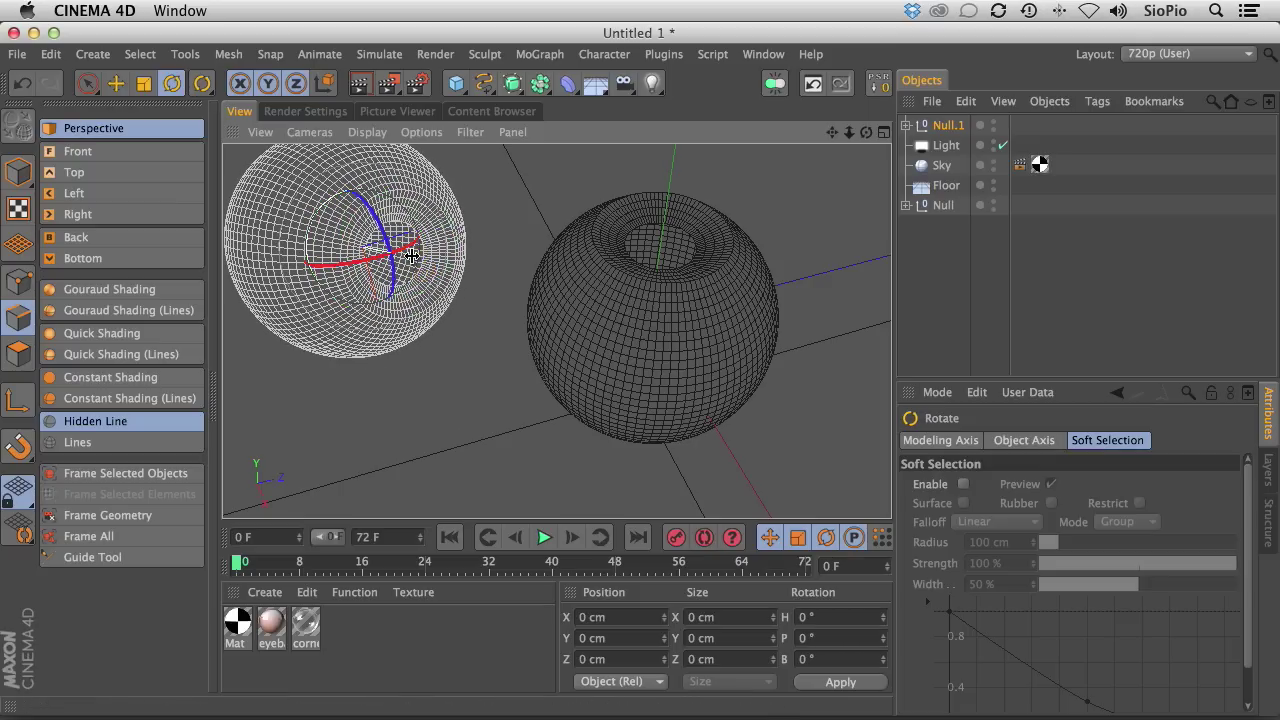
Switch to world coordinates, lower the duplicated eyeball to the floor and shift it slightly closer to the original.
key("e")
left_click(323, 83)
left_click_drag(377, 304, 371, 323)
left_click_drag(452, 238, 492, 244)
Frame both eyeballs in the perspective view and render the view.
middle_click_drag(494, 377, 512, 406, "alt")
middle_click_drag(519, 410, 516, 408, "alt")
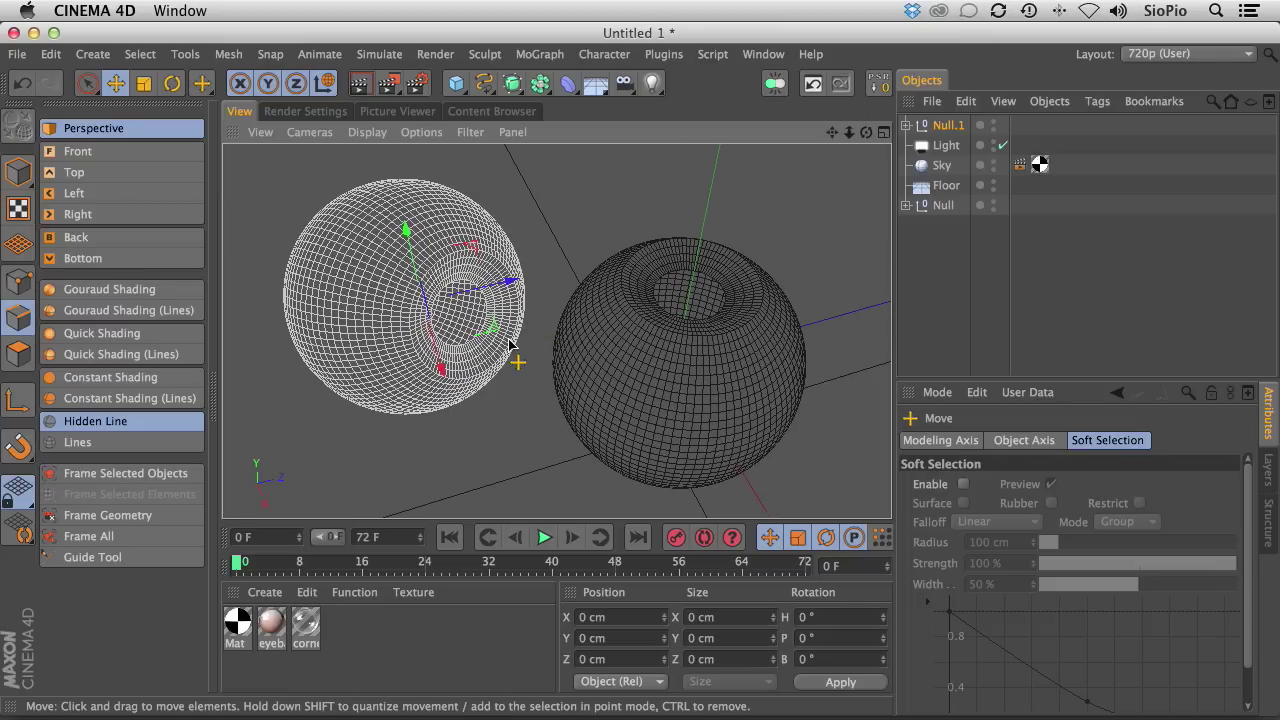
key("super+r")
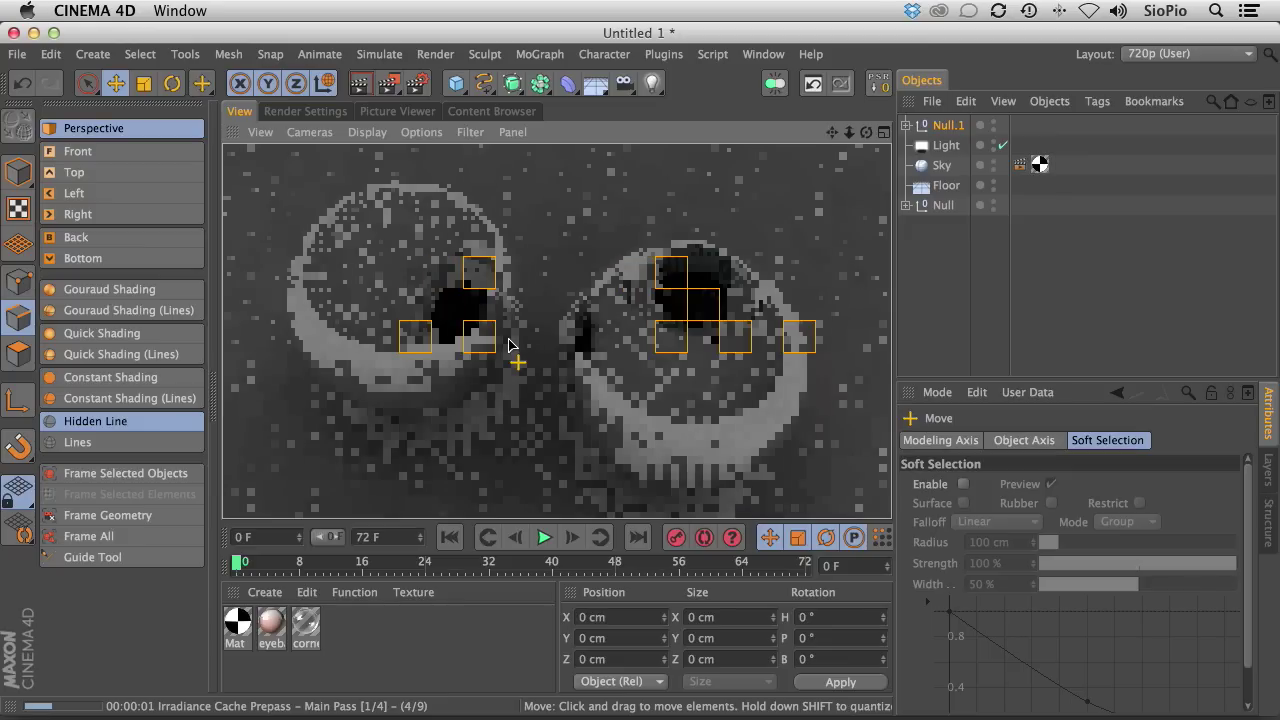